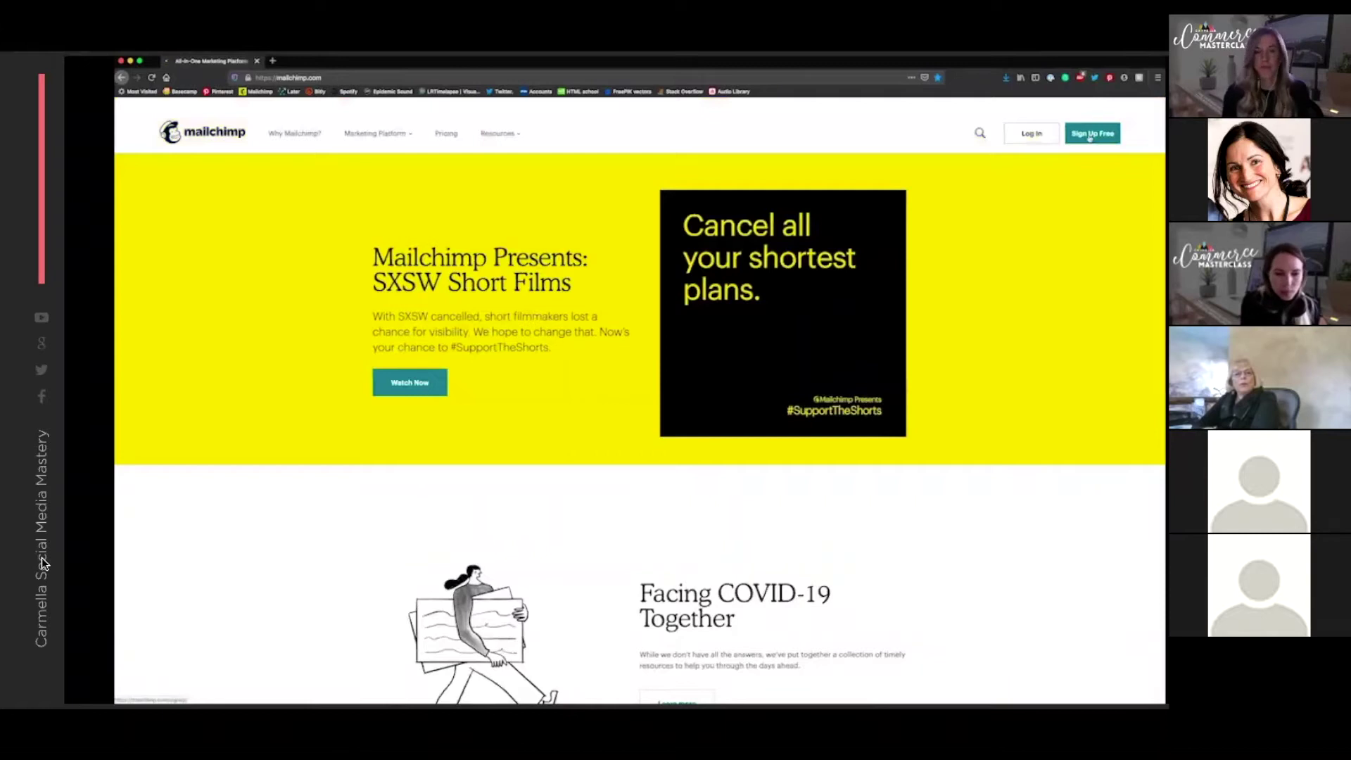
# Step: Enter the signup email address and a username, then submit the Mailchimp signup form
pyautogui.write('hello@')
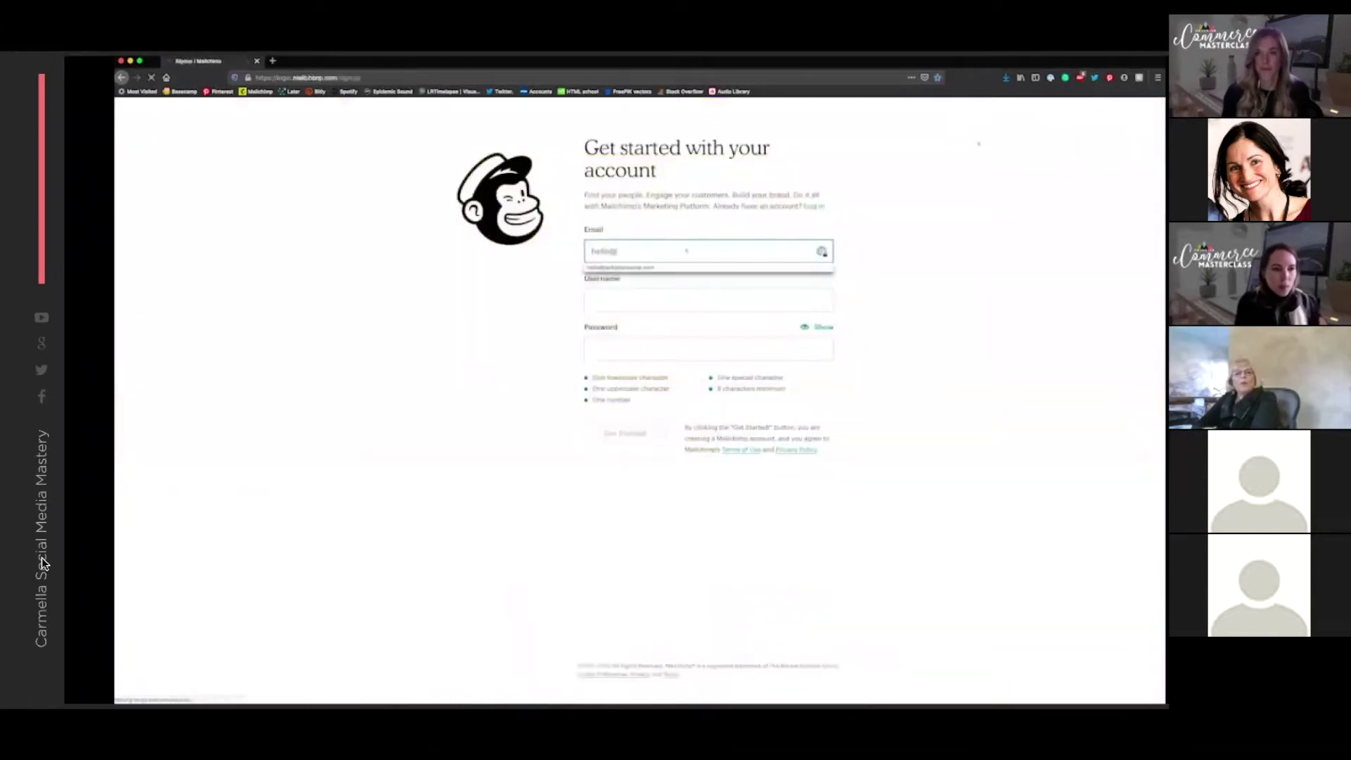
pyautogui.press('Down')
pyautogui.press('Return')
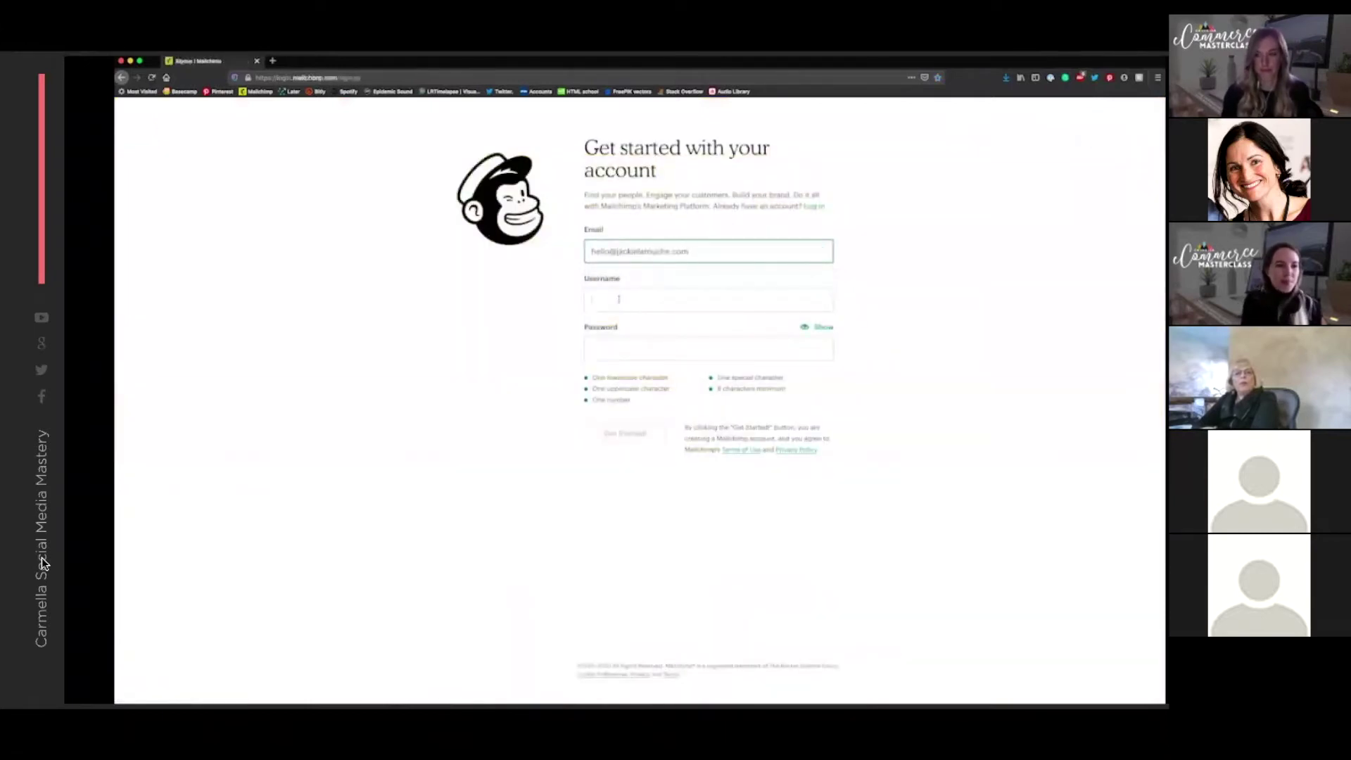
pyautogui.click(615, 301)
pyautogui.write('JackieLR')
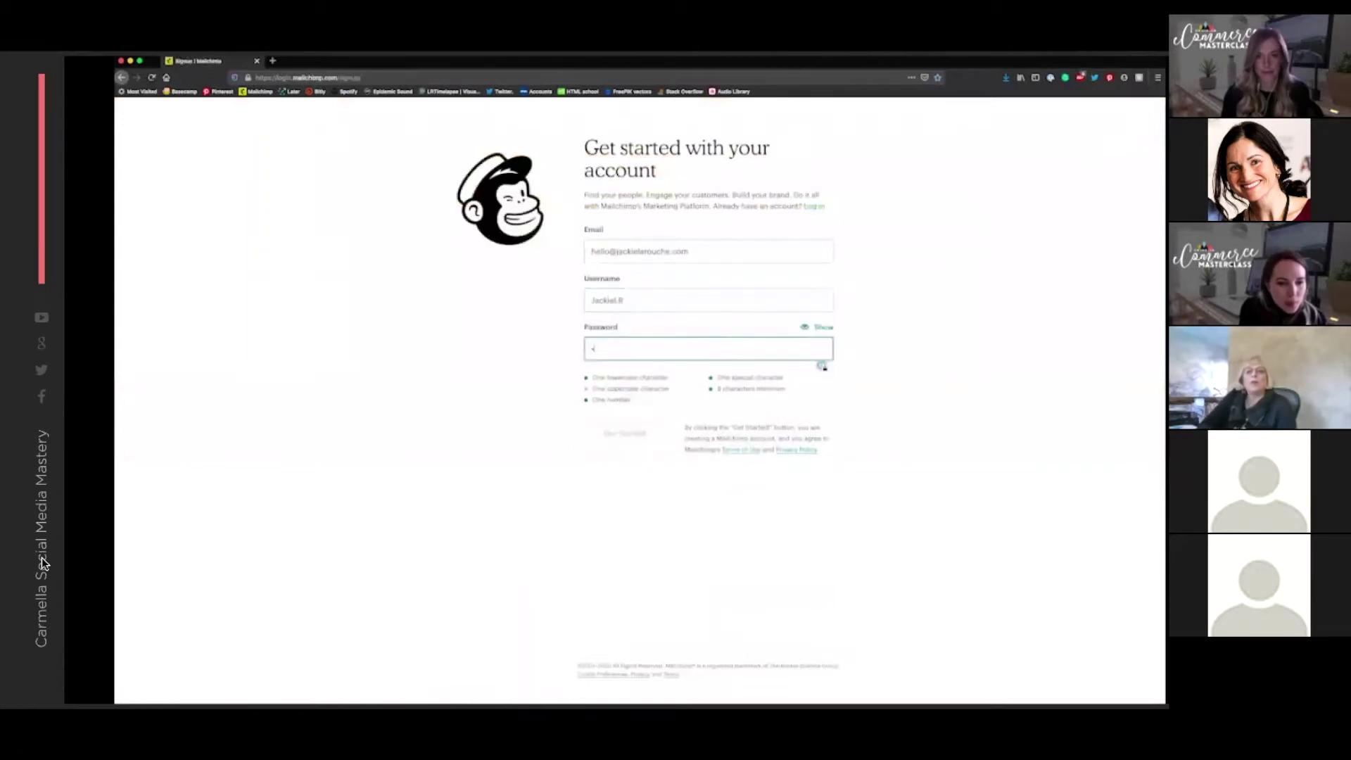
pyautogui.click(630, 427)
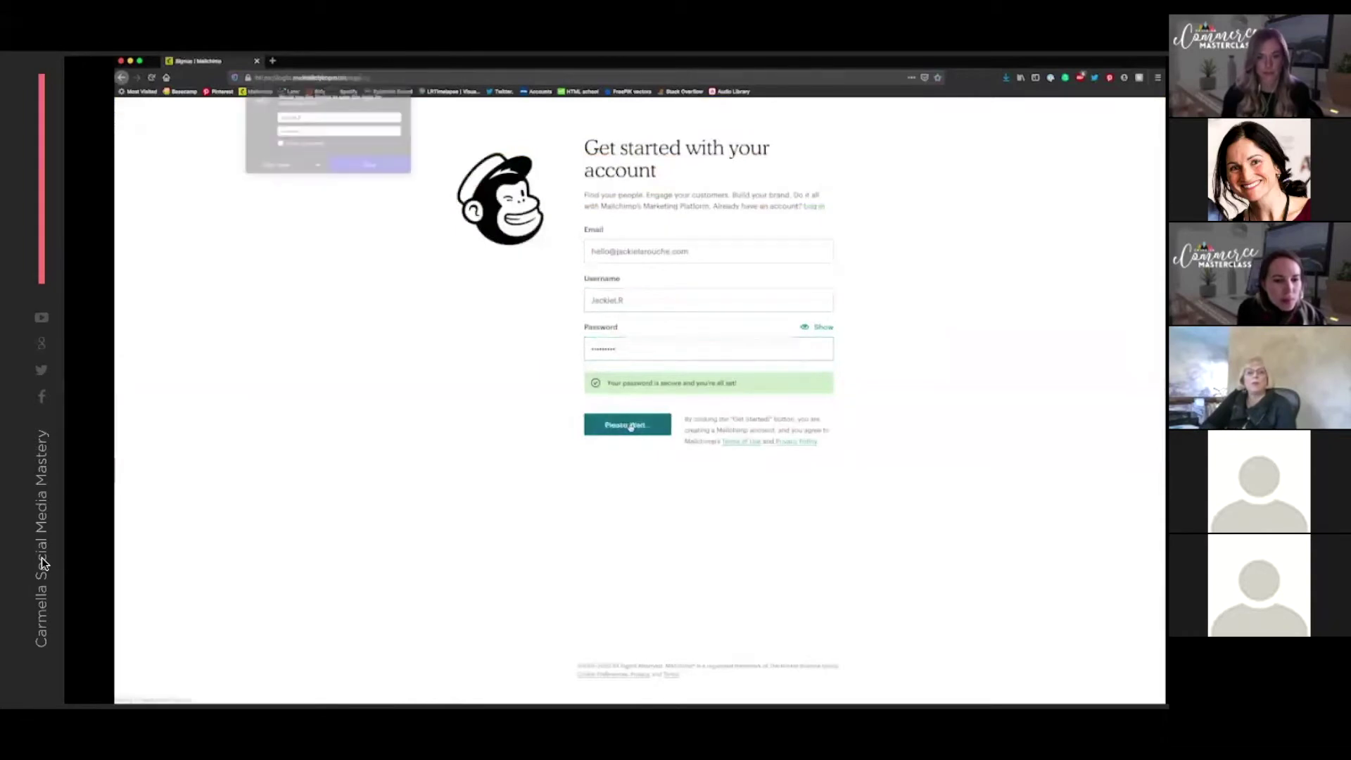
# Step: Replace the already-taken username with a new one and resubmit the signup form
pyautogui.click(642, 352)
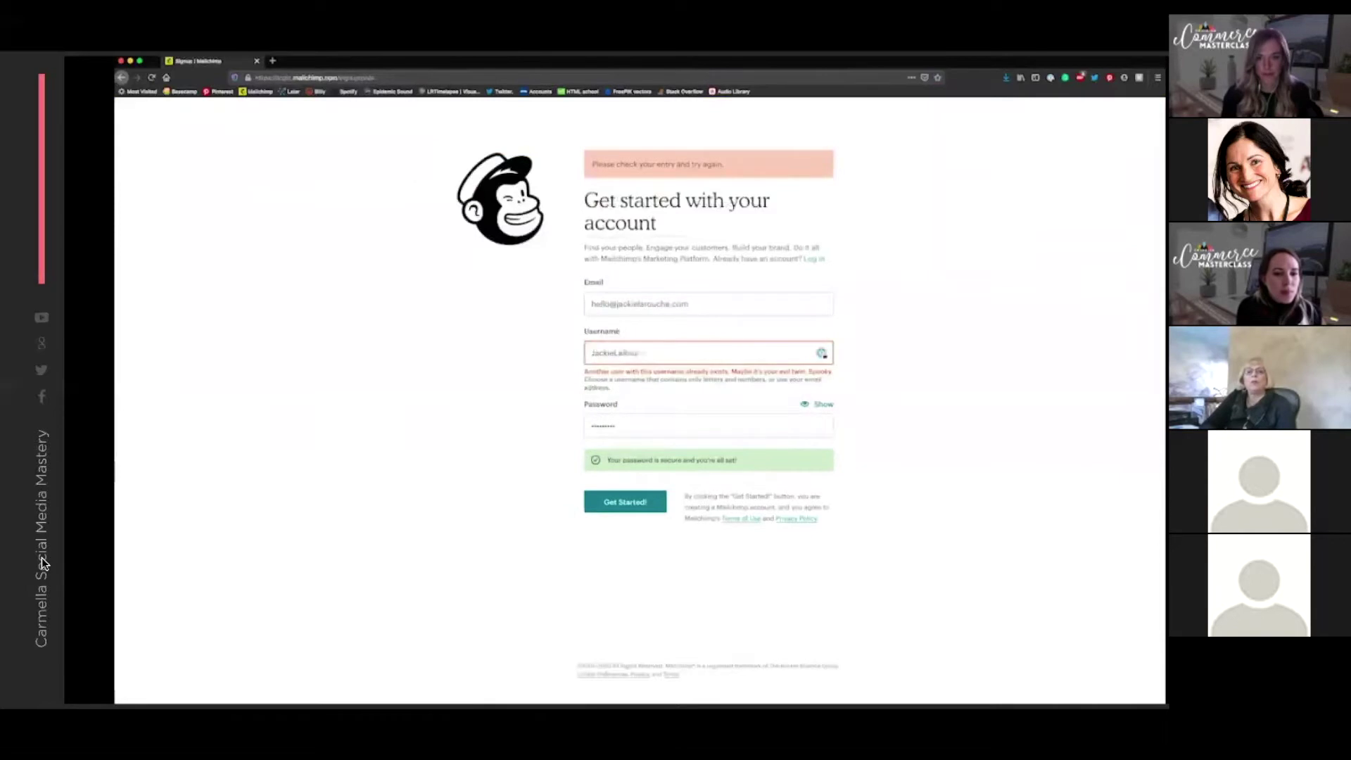
pyautogui.press('Return')
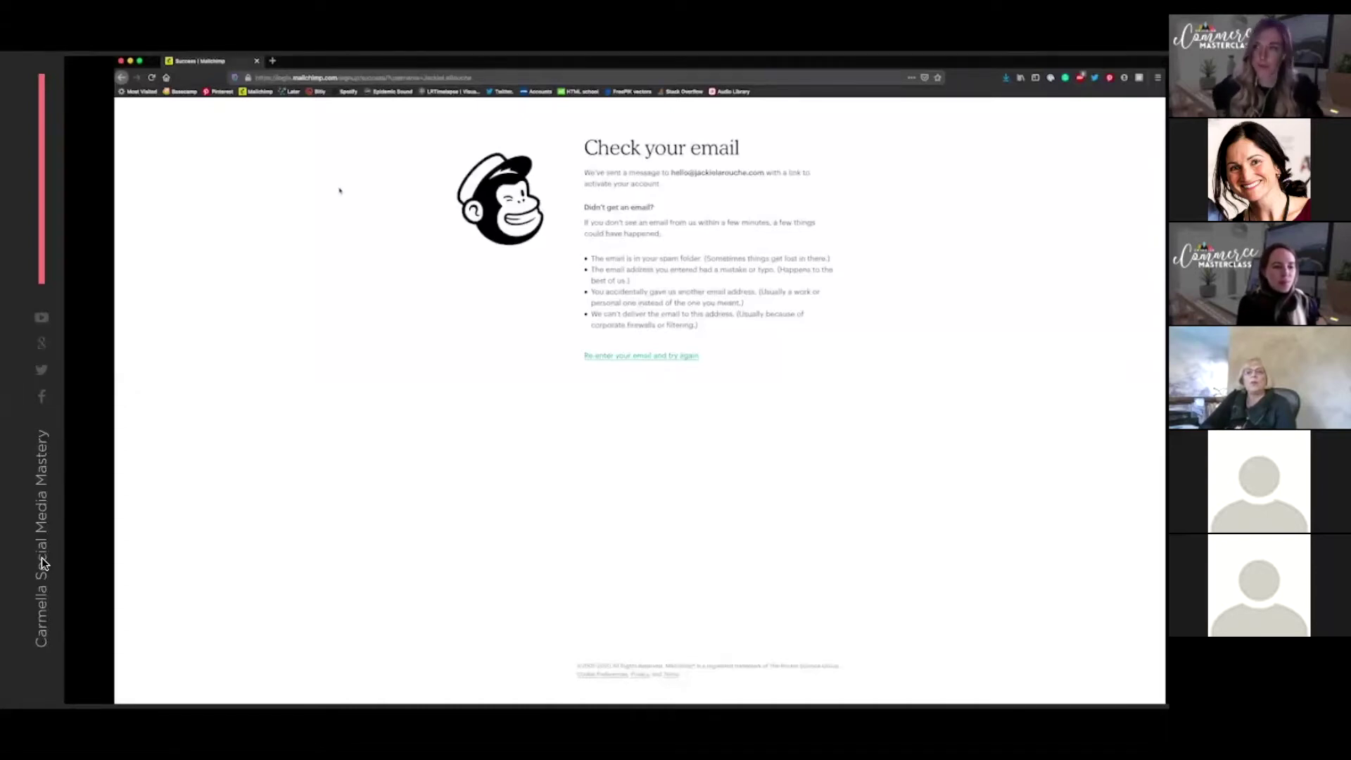
# Step: Log in to the new Mailchimp account using the saved login details
pyautogui.click(257, 91)
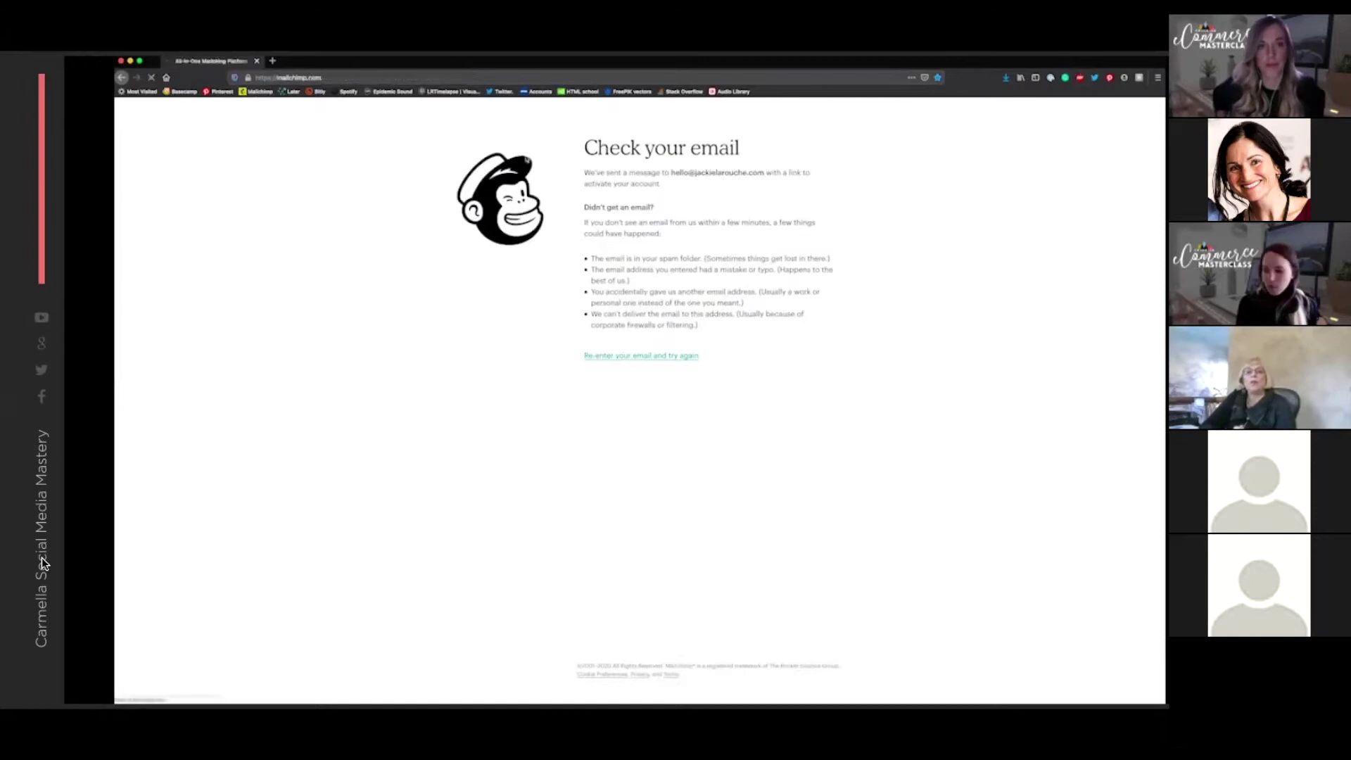
pyautogui.click(1033, 133)
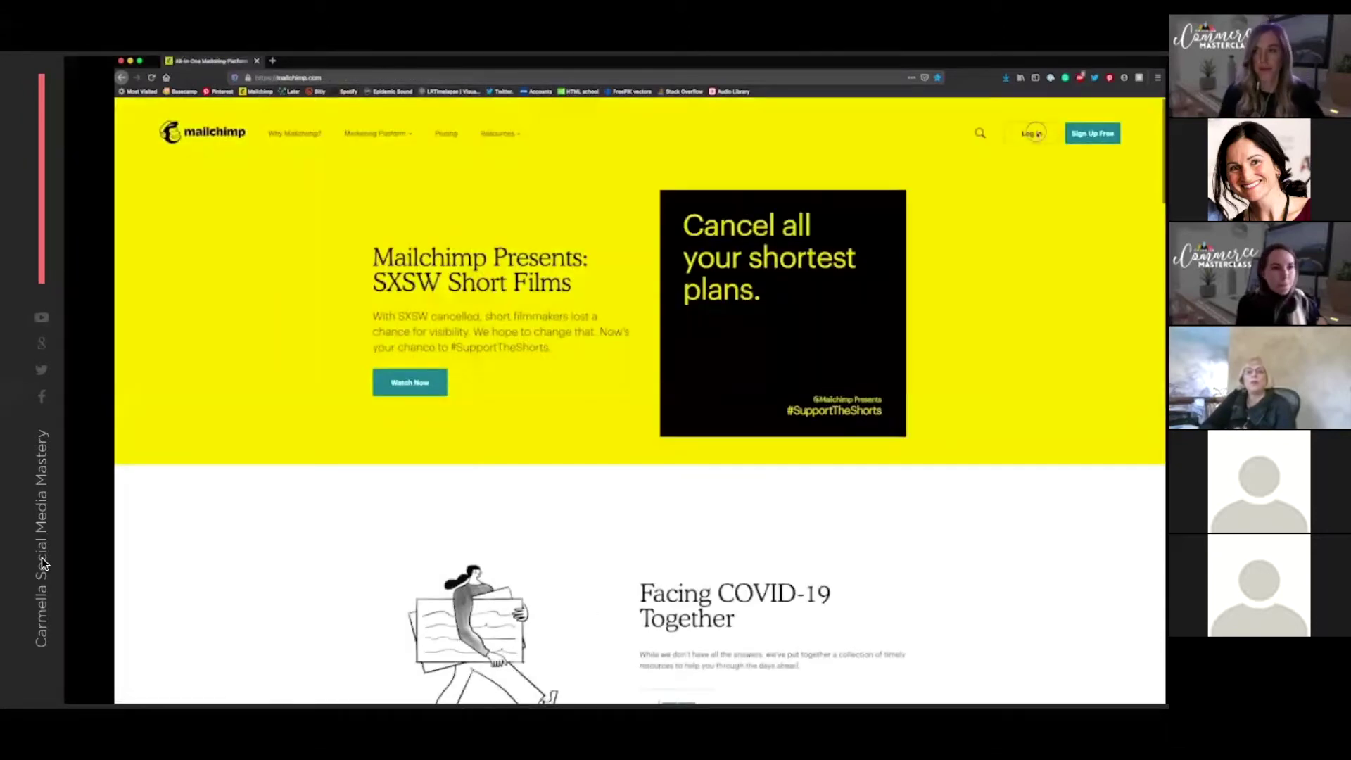
pyautogui.press('Down')
pyautogui.press('Return')
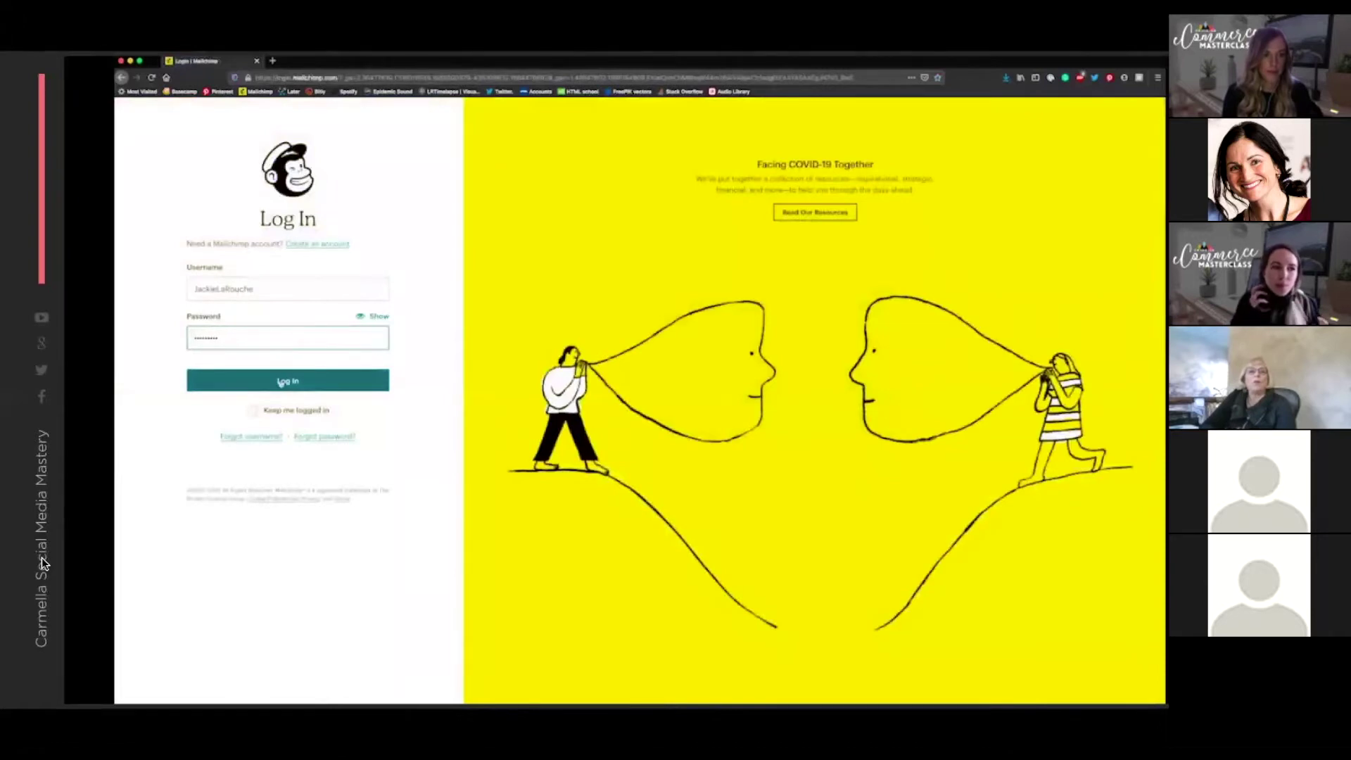
pyautogui.click(283, 381)
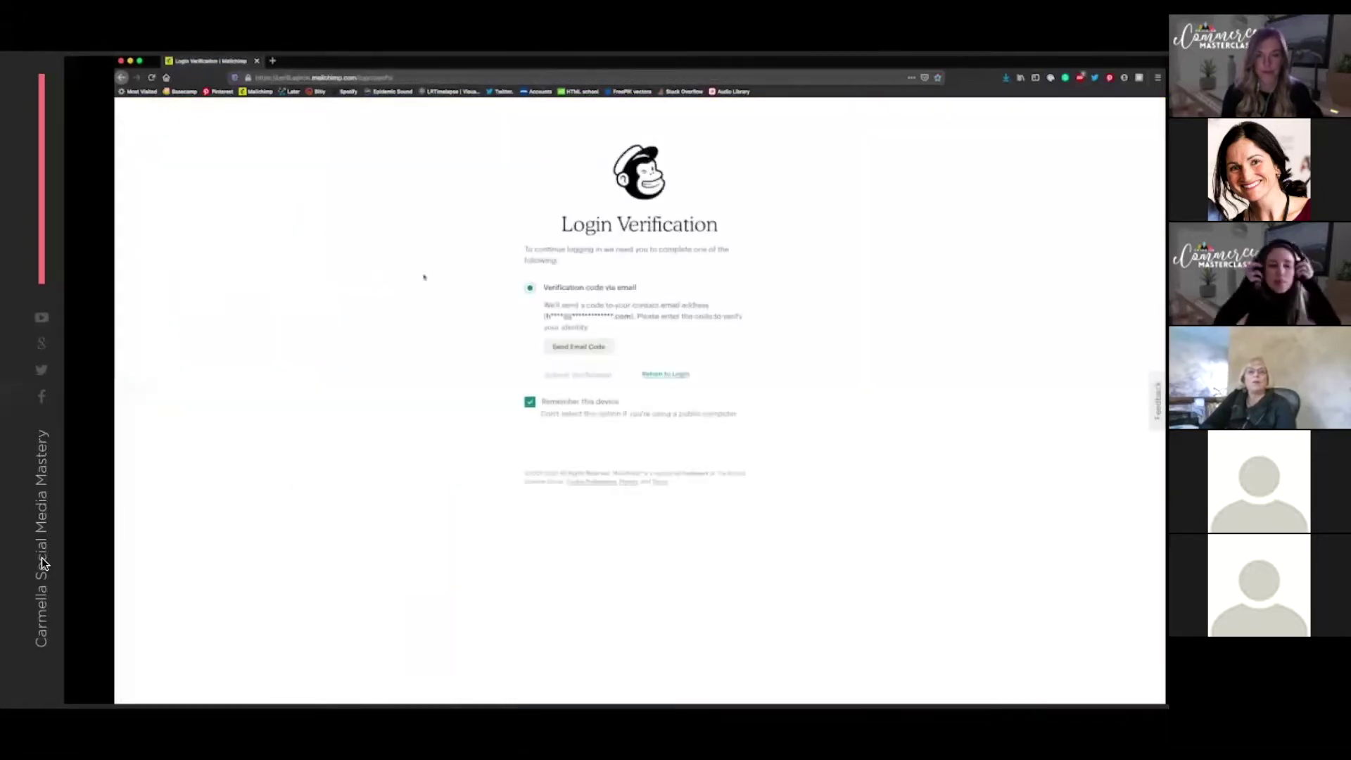
# Step: Request a verification code by email and submit the received code
pyautogui.click(579, 348)
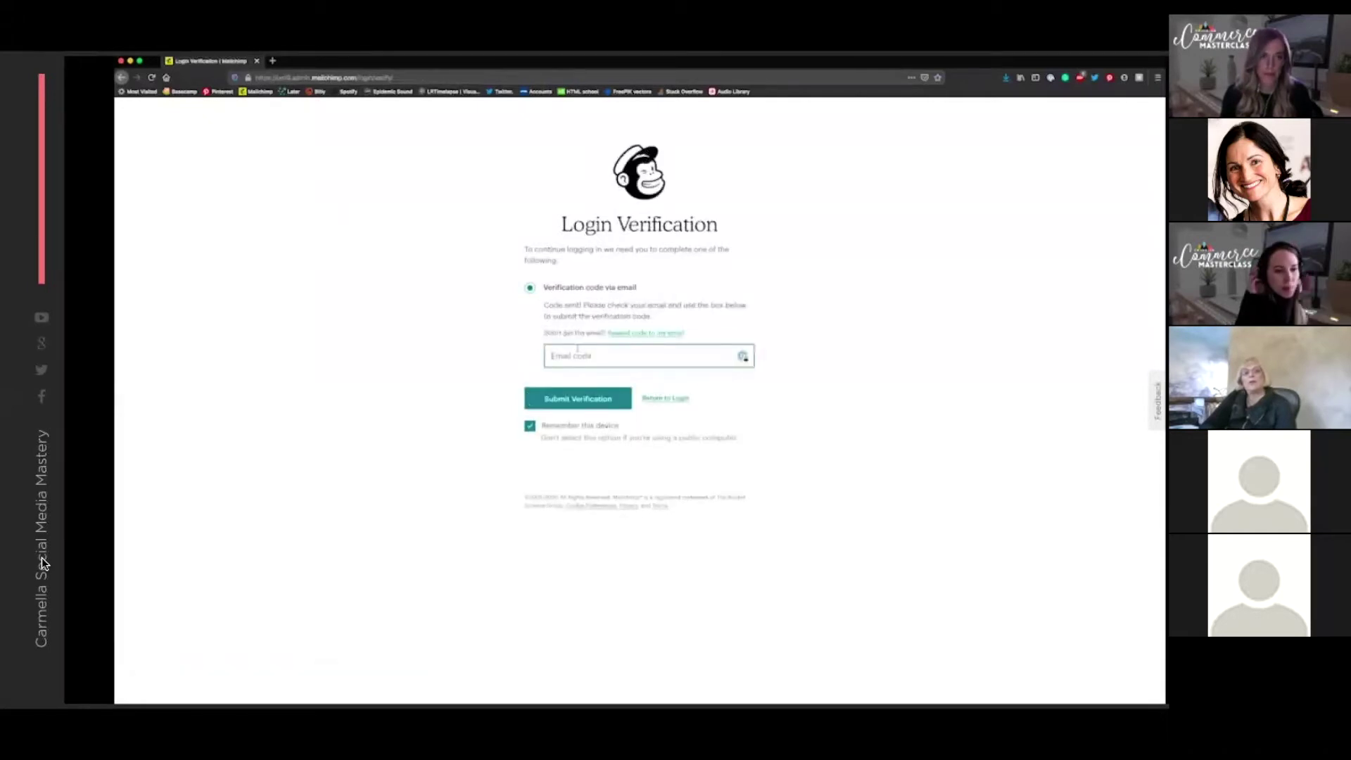
pyautogui.click(586, 399)
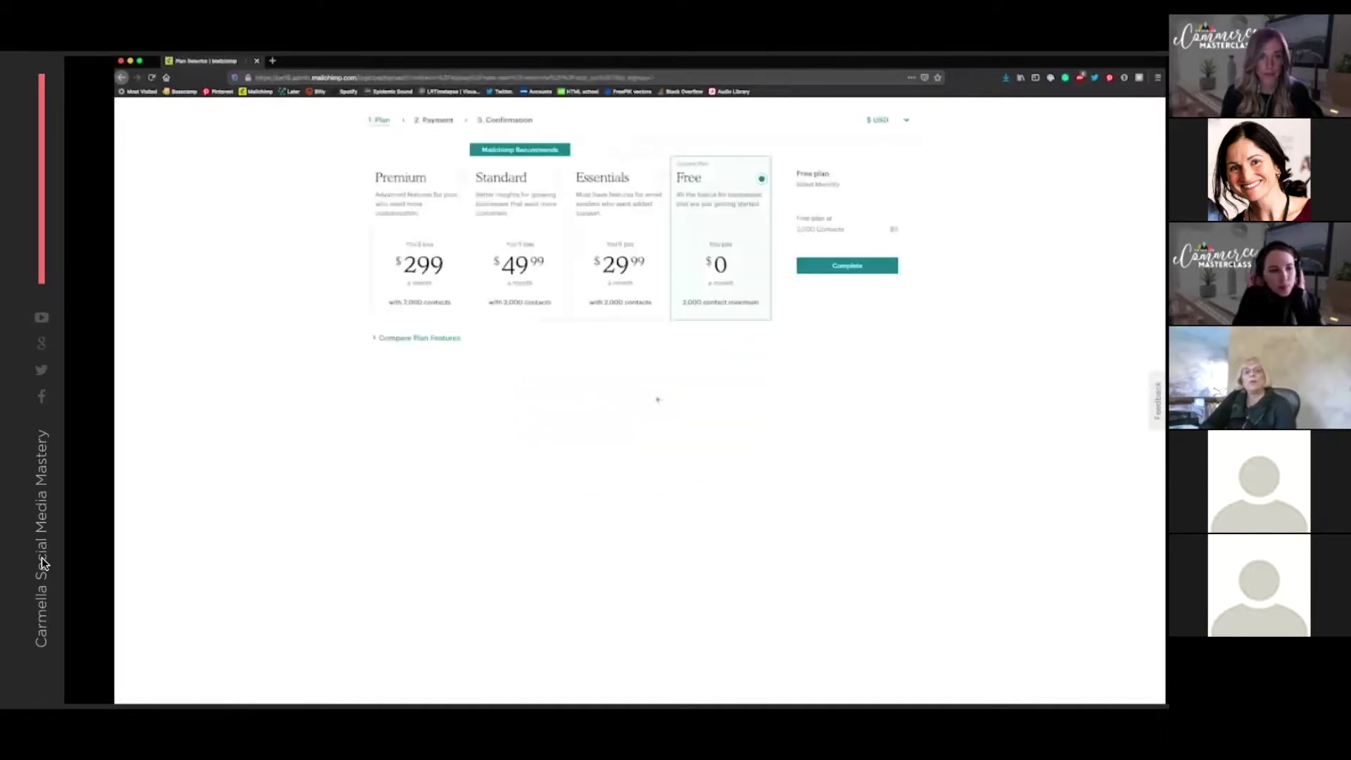
# Step: Compare plan features, choose the Free plan, and enter the account holder's first and last name
pyautogui.click(379, 339)
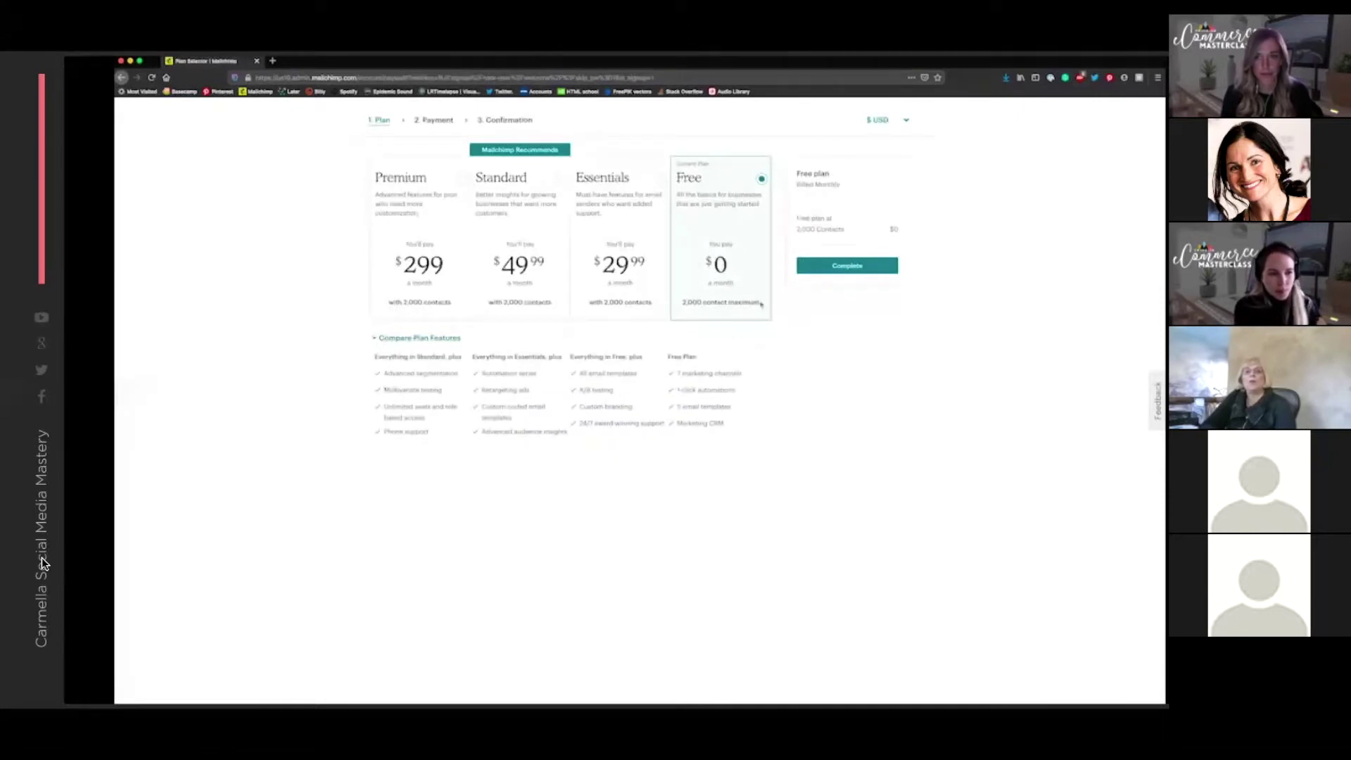
pyautogui.click(847, 266)
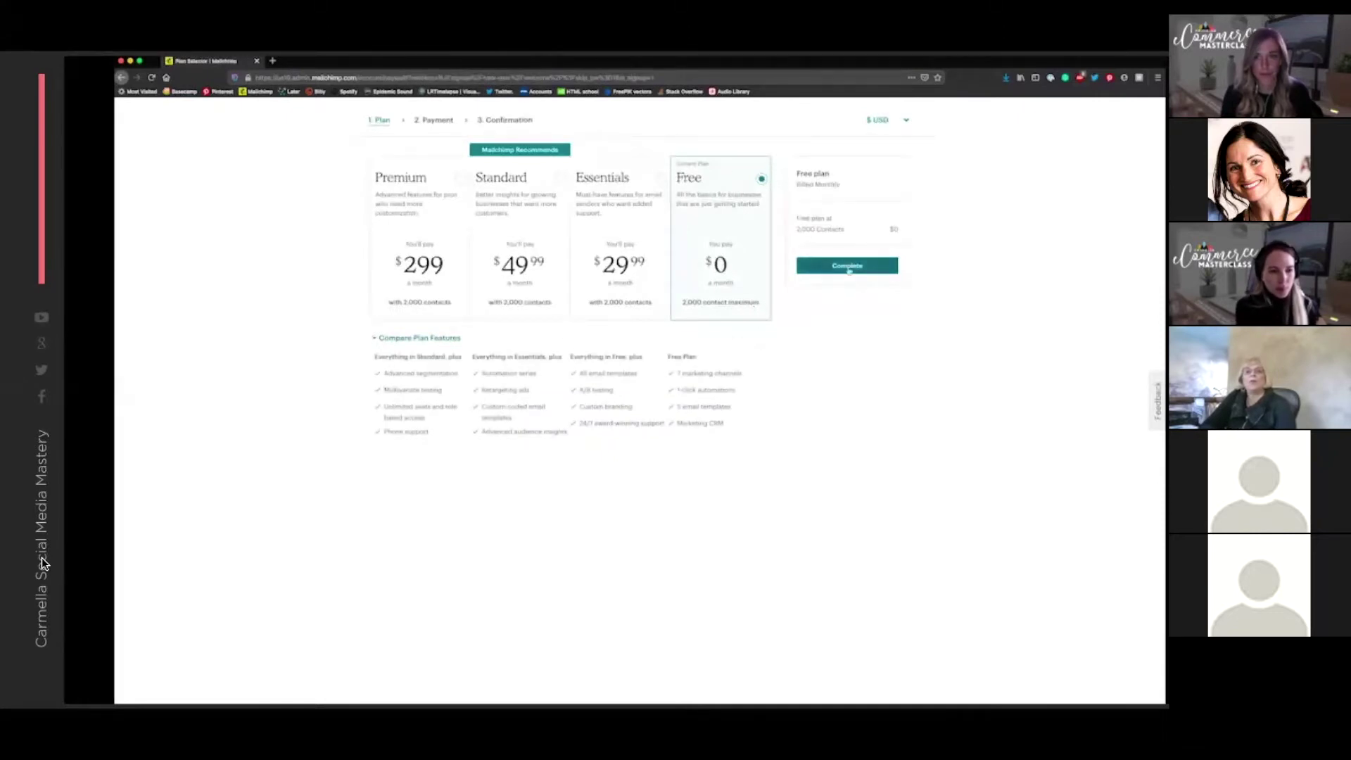
pyautogui.click(703, 294)
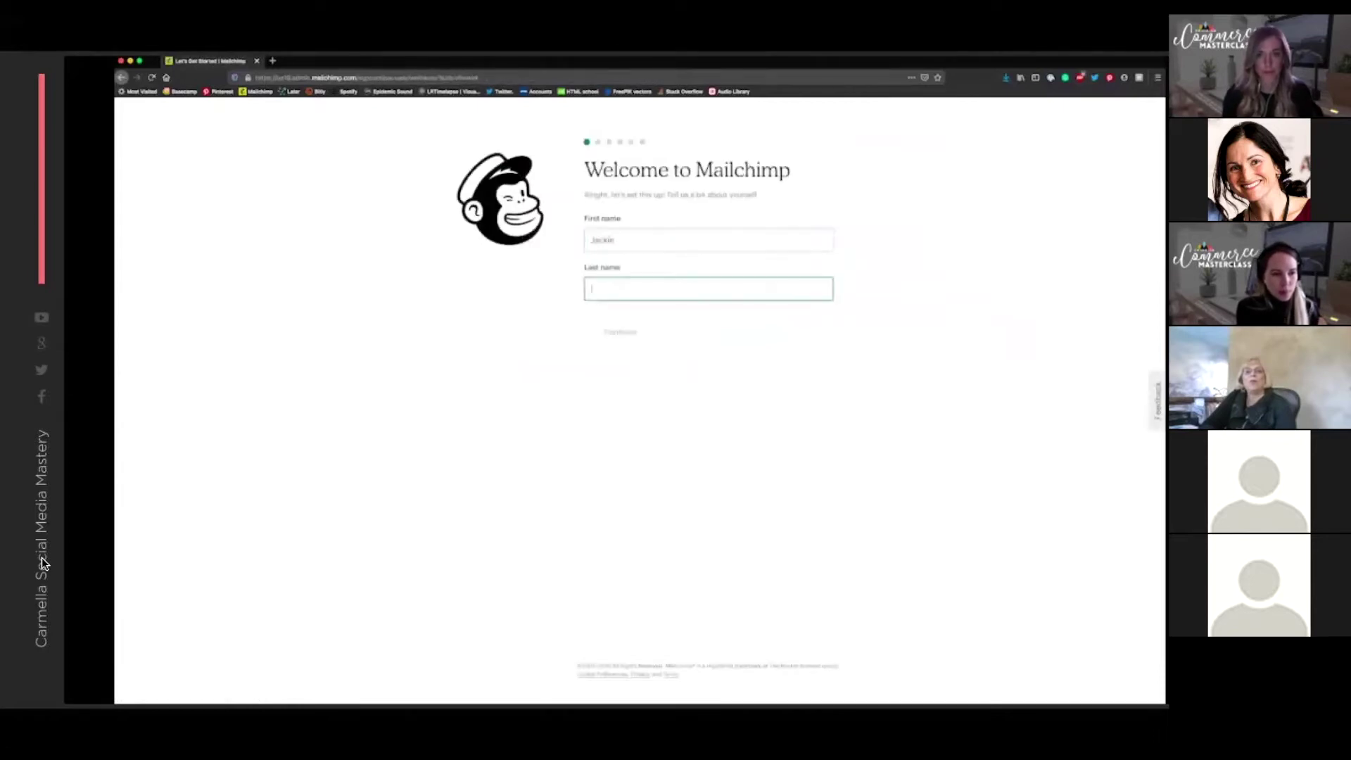
pyautogui.click(620, 332)
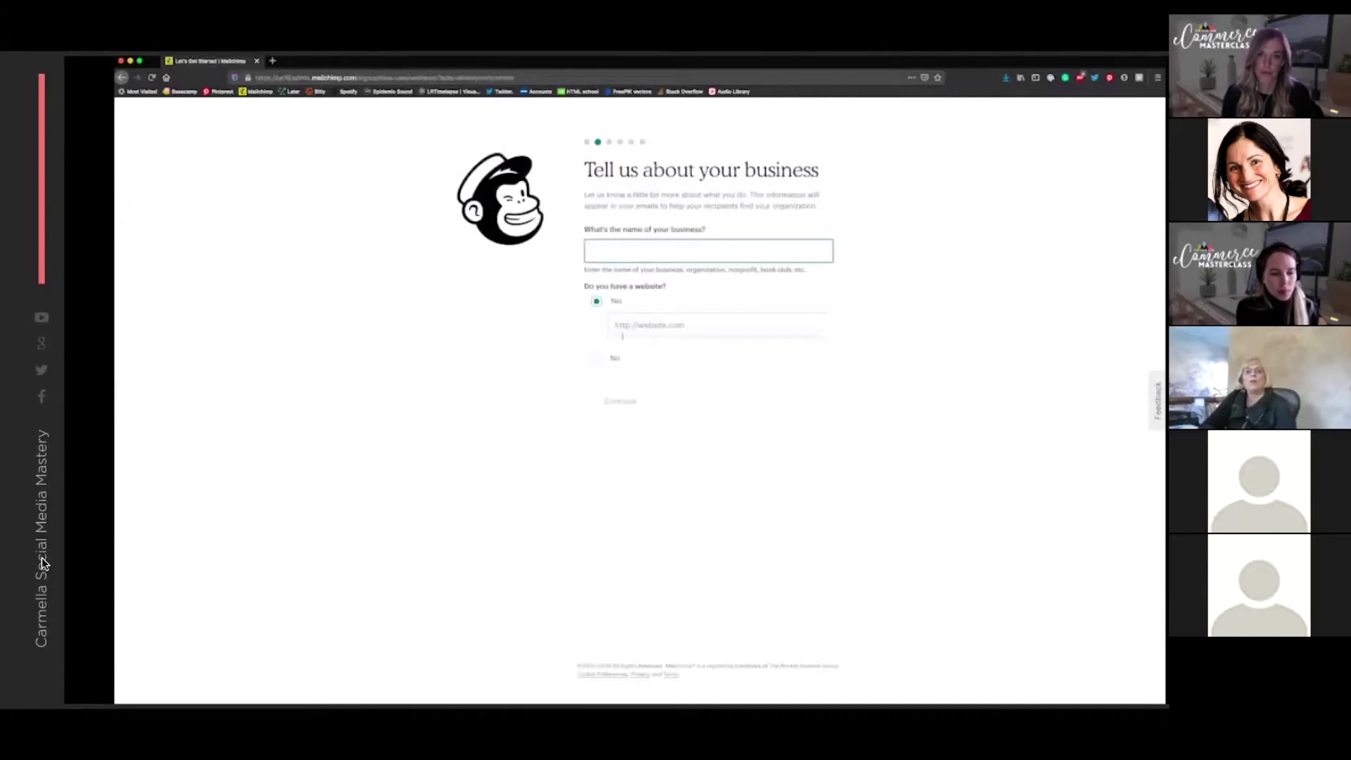
# Step: Enter the business name with no website and no contacts, skip the optional steps, and finish onboarding
pyautogui.write('Jackie LaRouche P')
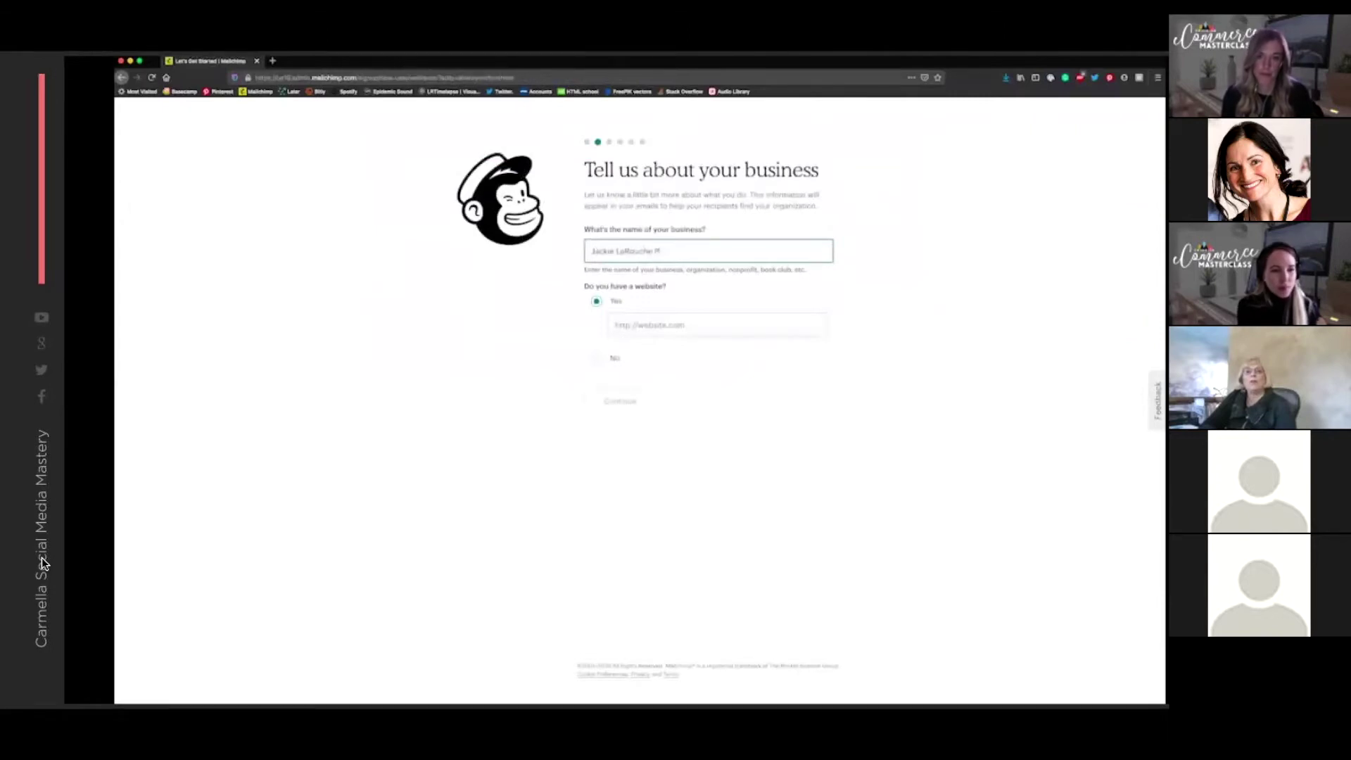
pyautogui.write('hotography')
pyautogui.click(614, 357)
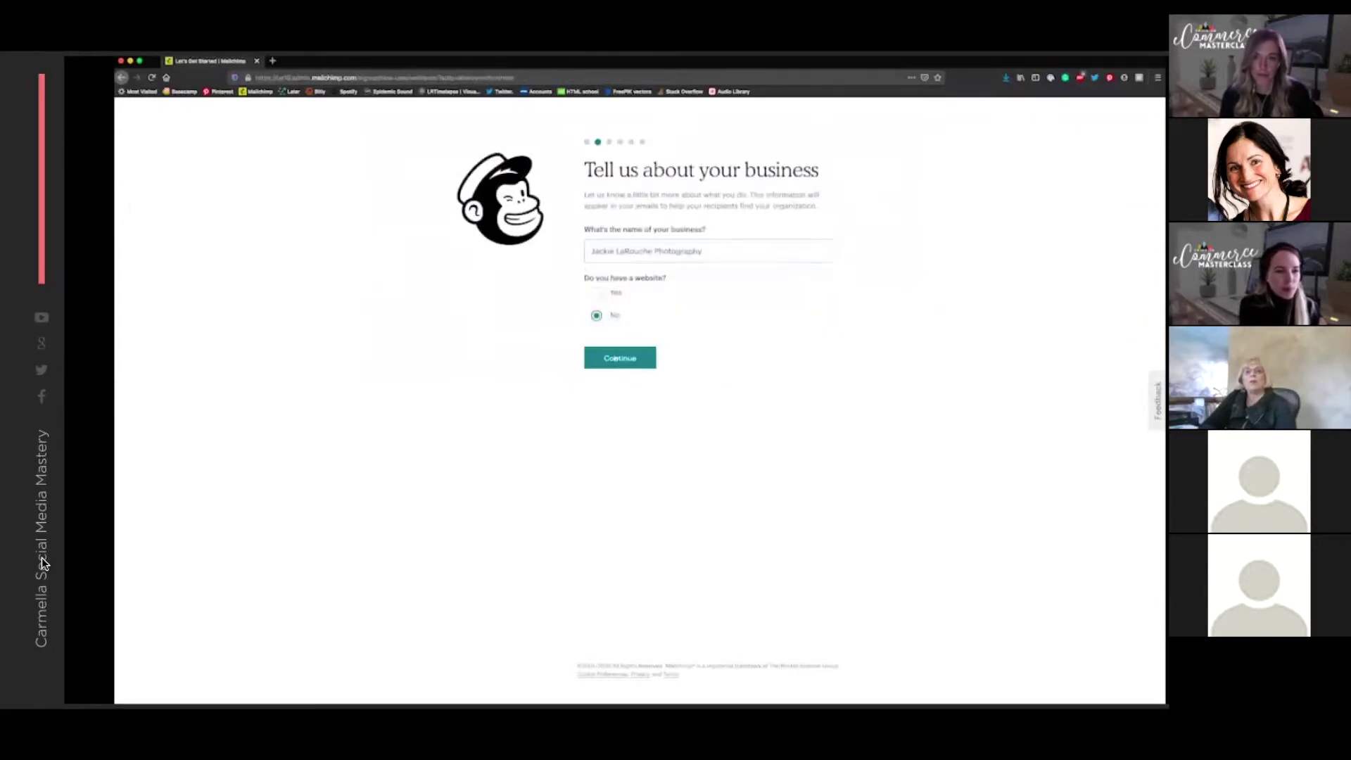
pyautogui.click(617, 358)
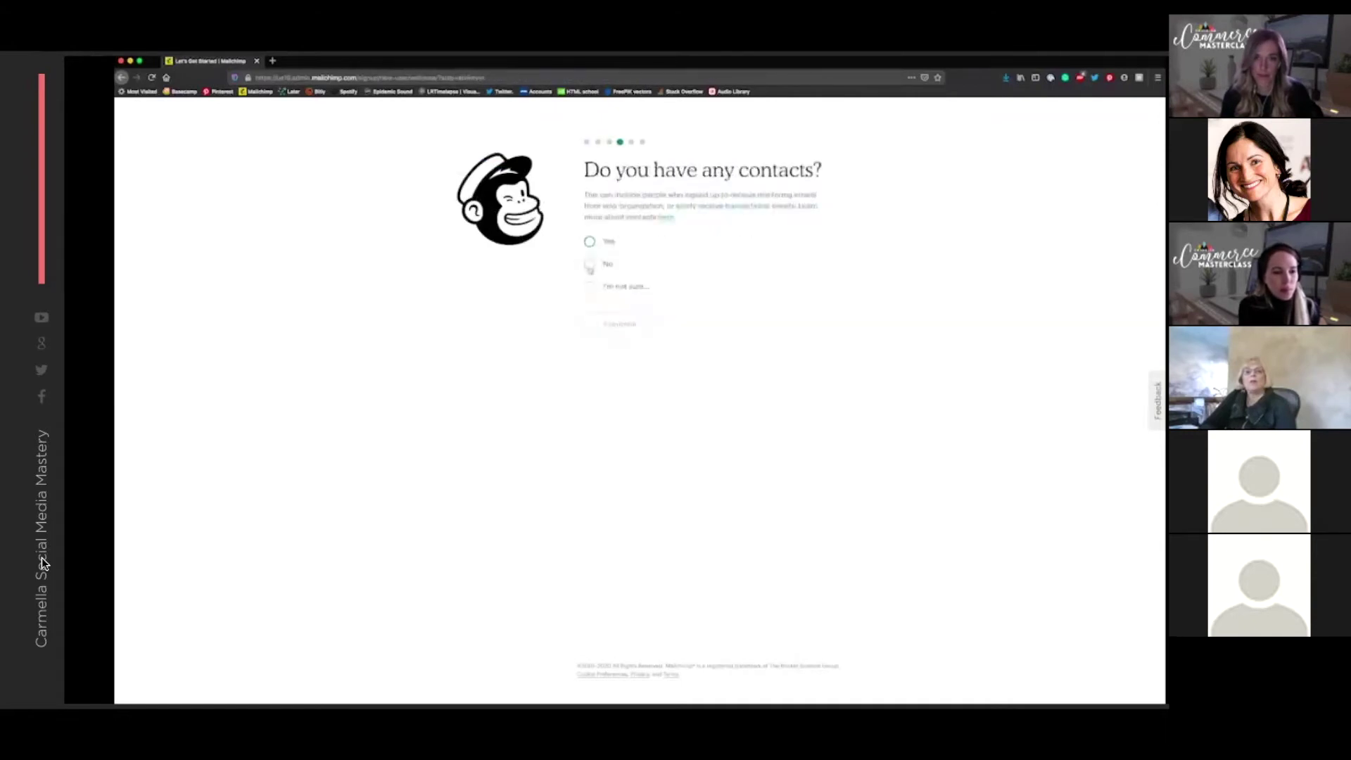
pyautogui.click(590, 265)
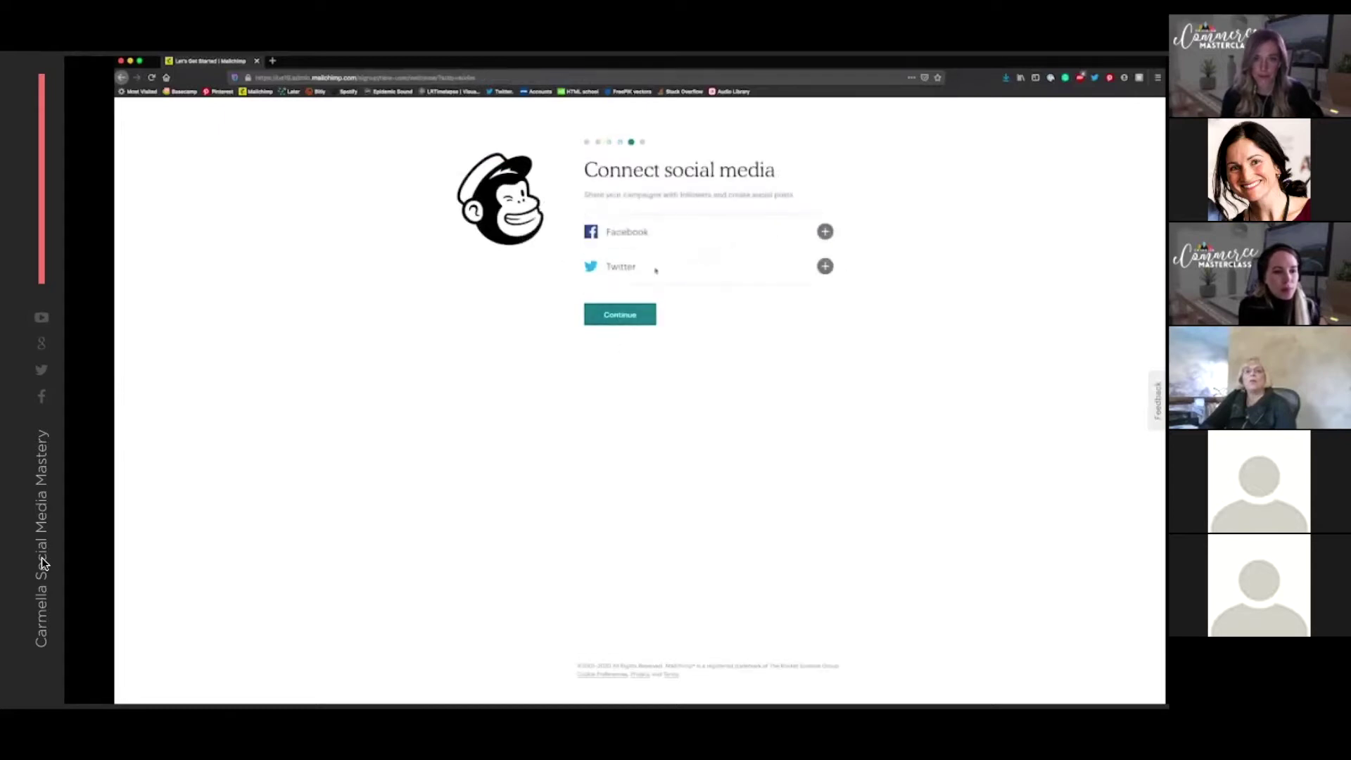
pyautogui.click(629, 316)
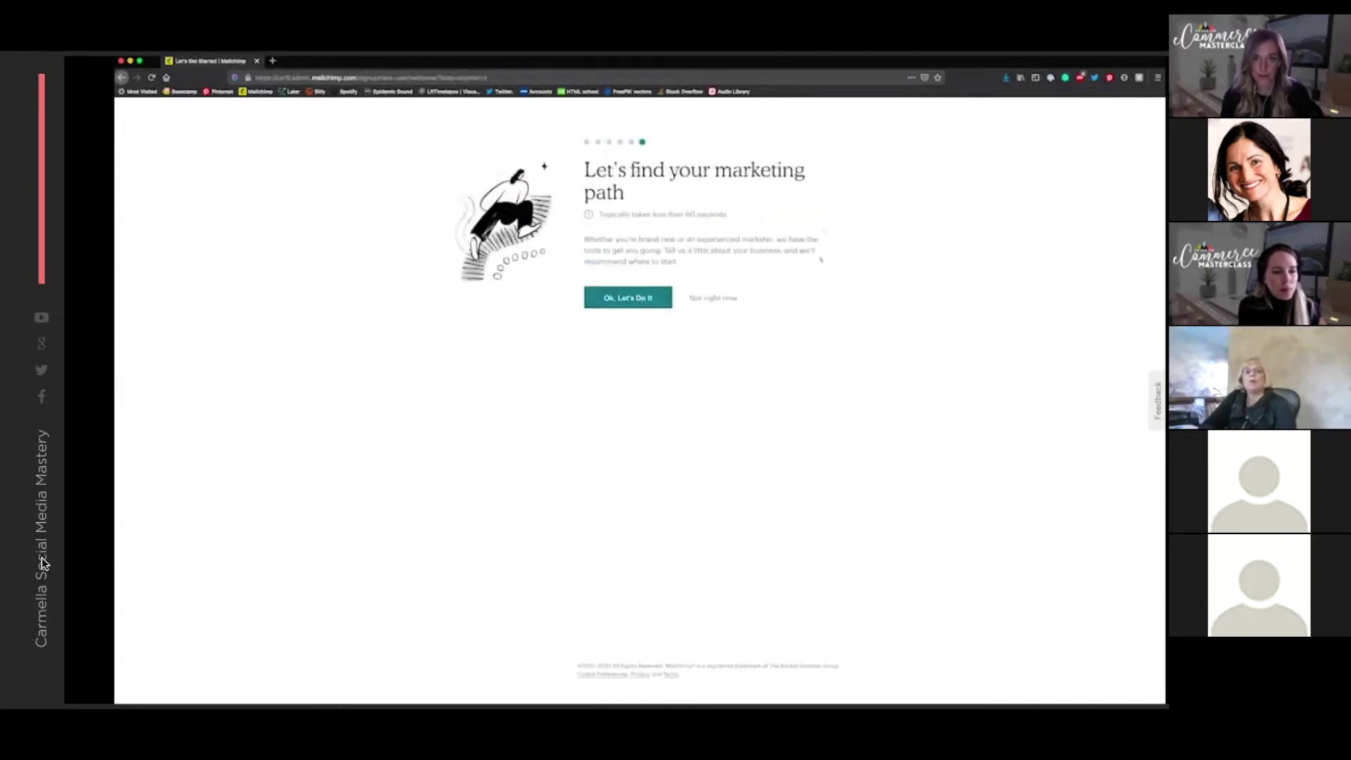
pyautogui.click(713, 298)
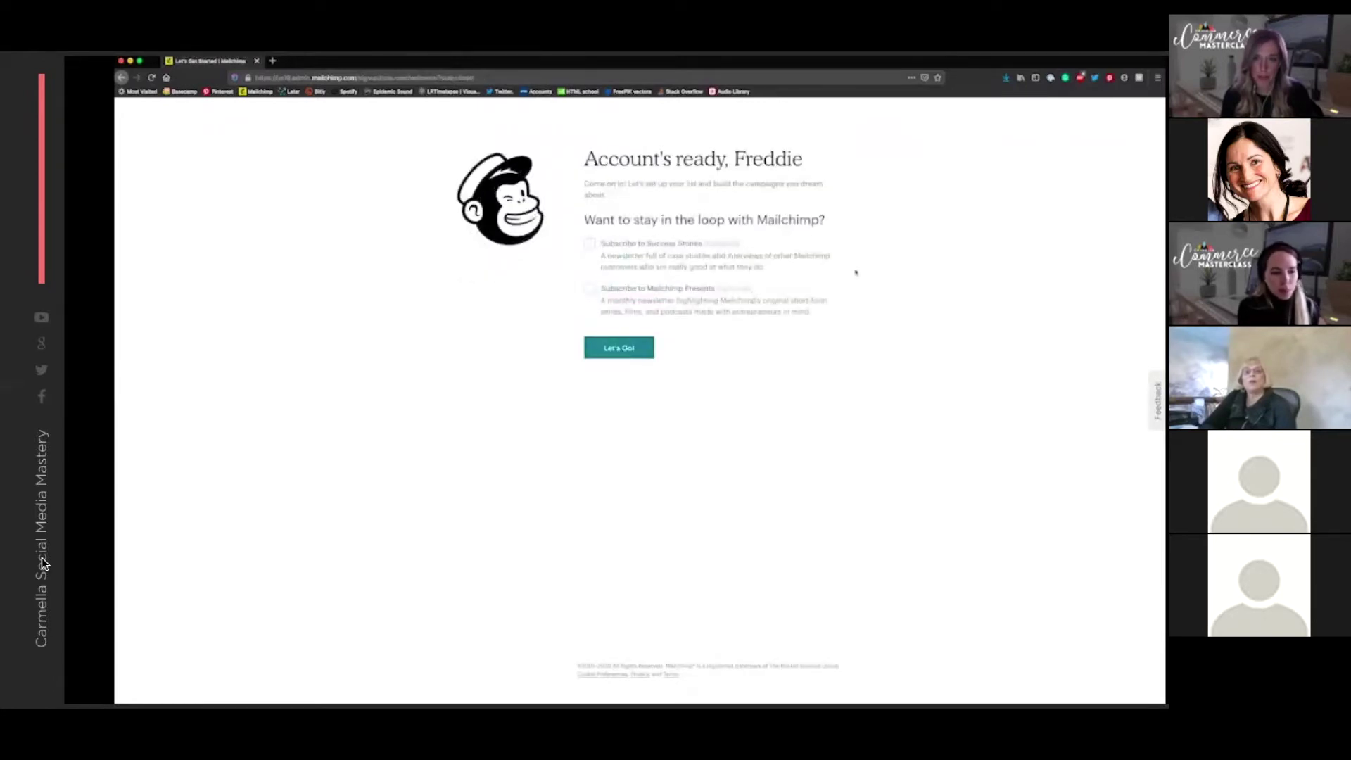
pyautogui.click(610, 352)
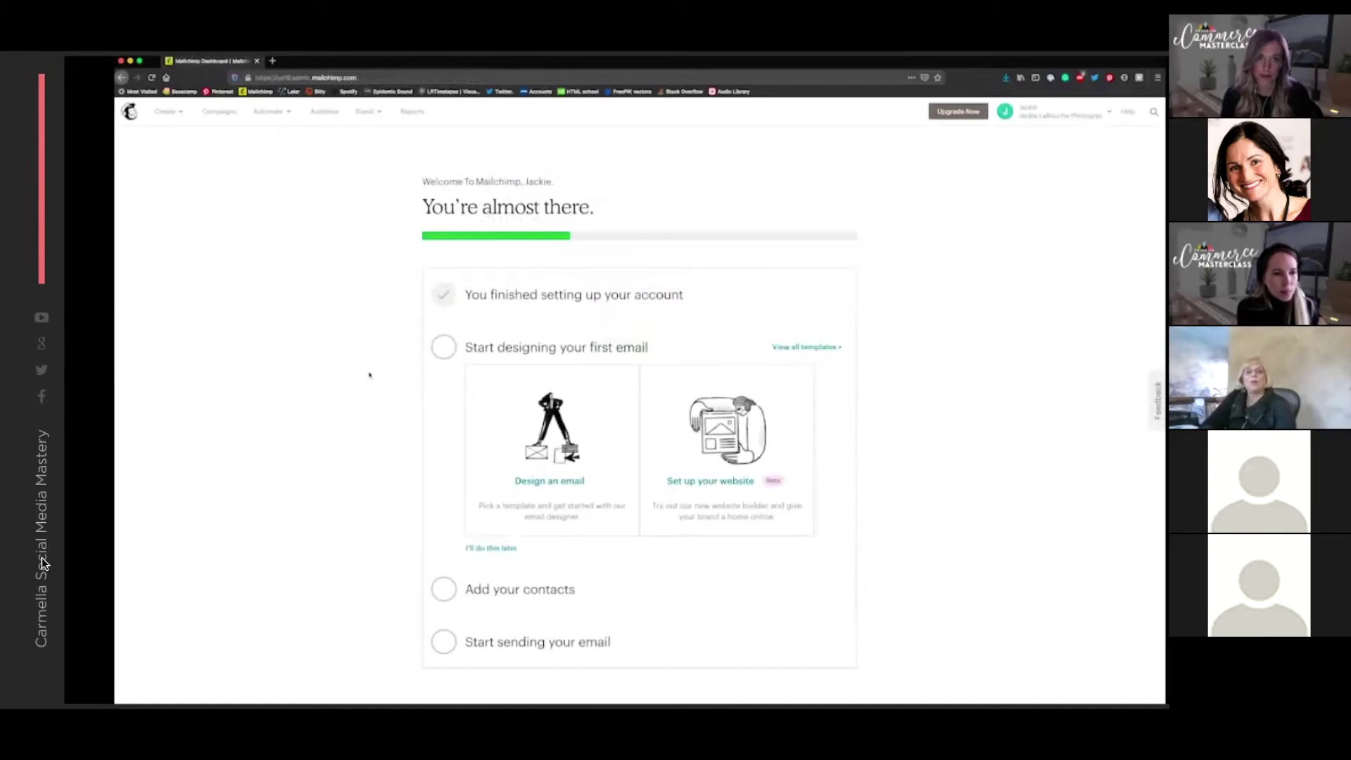
# Step: Skip the email design and add-contacts checklist steps, dismiss the checklist, and close the advice prompt
pyautogui.click(491, 548)
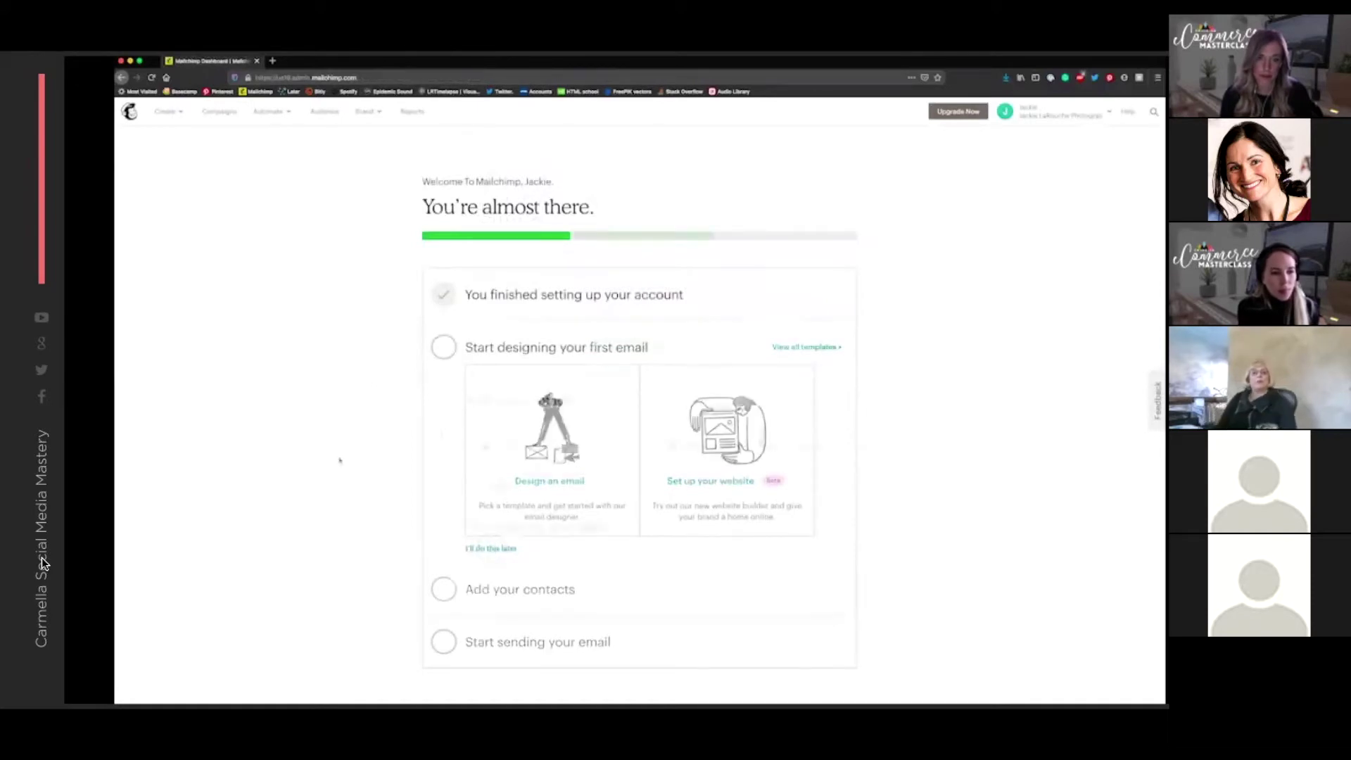
pyautogui.click(490, 486)
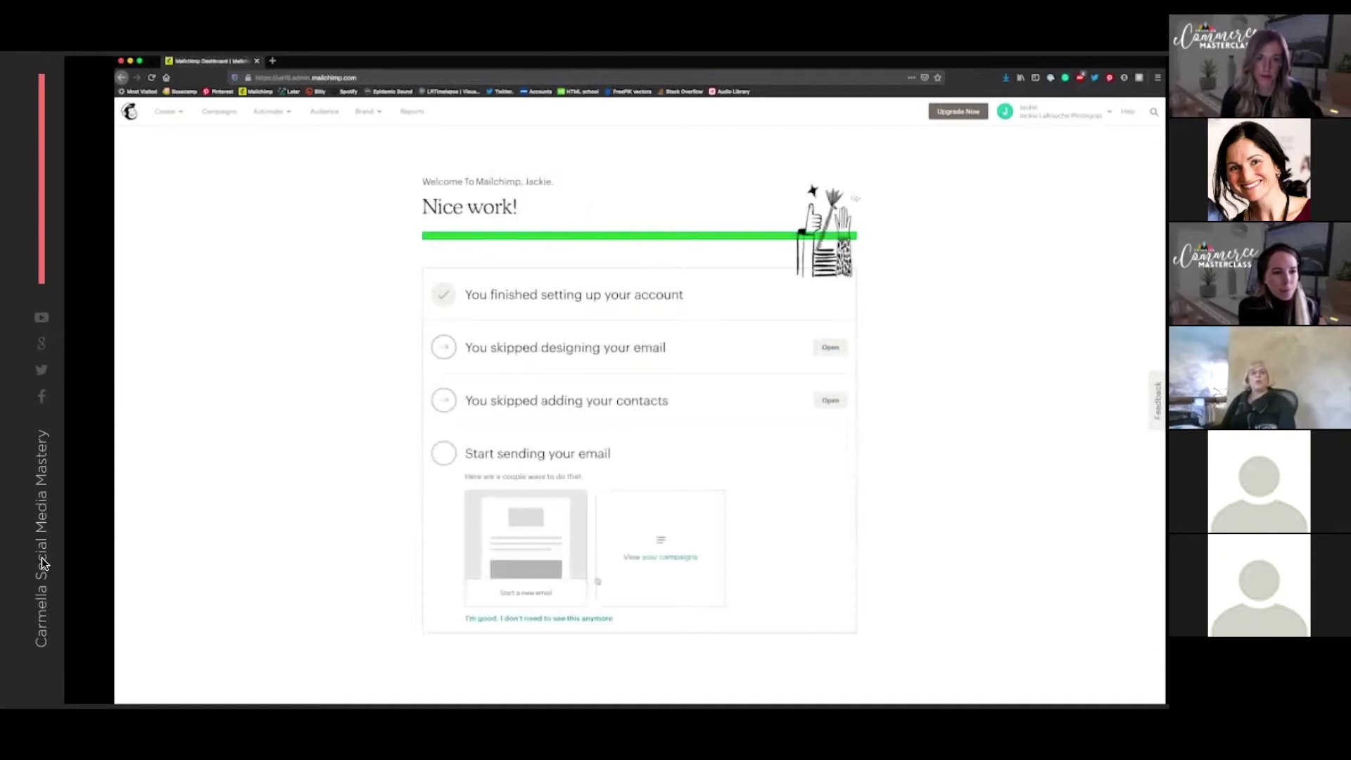
pyautogui.click(556, 618)
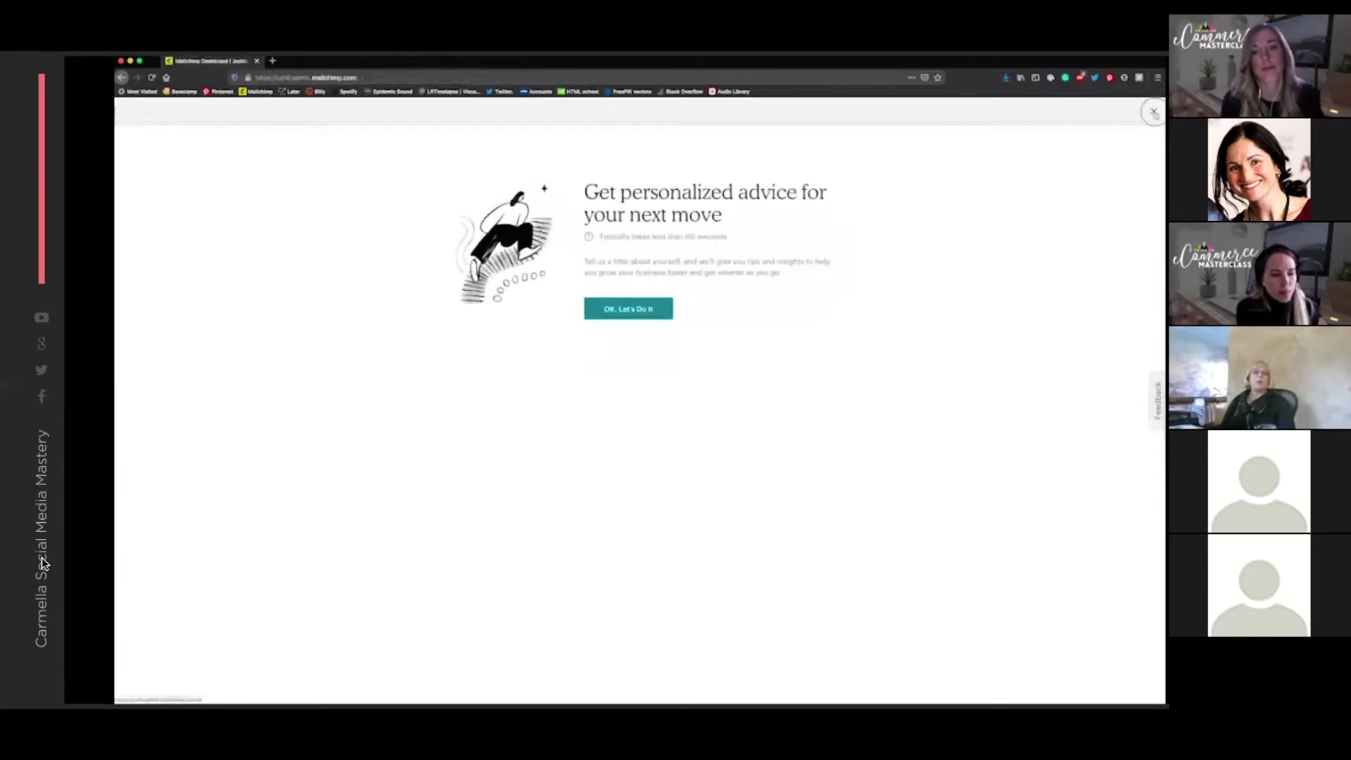
pyautogui.click(1154, 112)
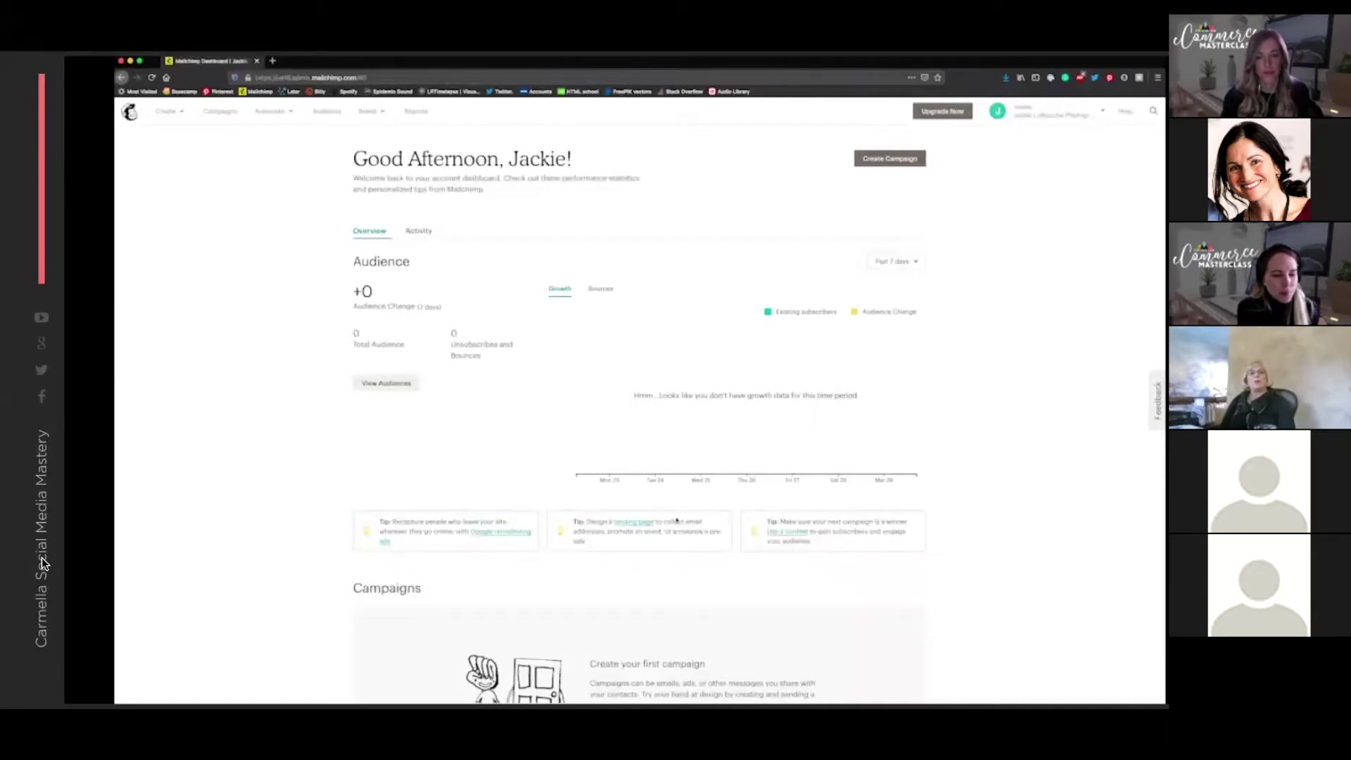
# Step: Review the snakeskin boots landing page and open the list of things to create
pyautogui.scroll(-4, 676, 521)
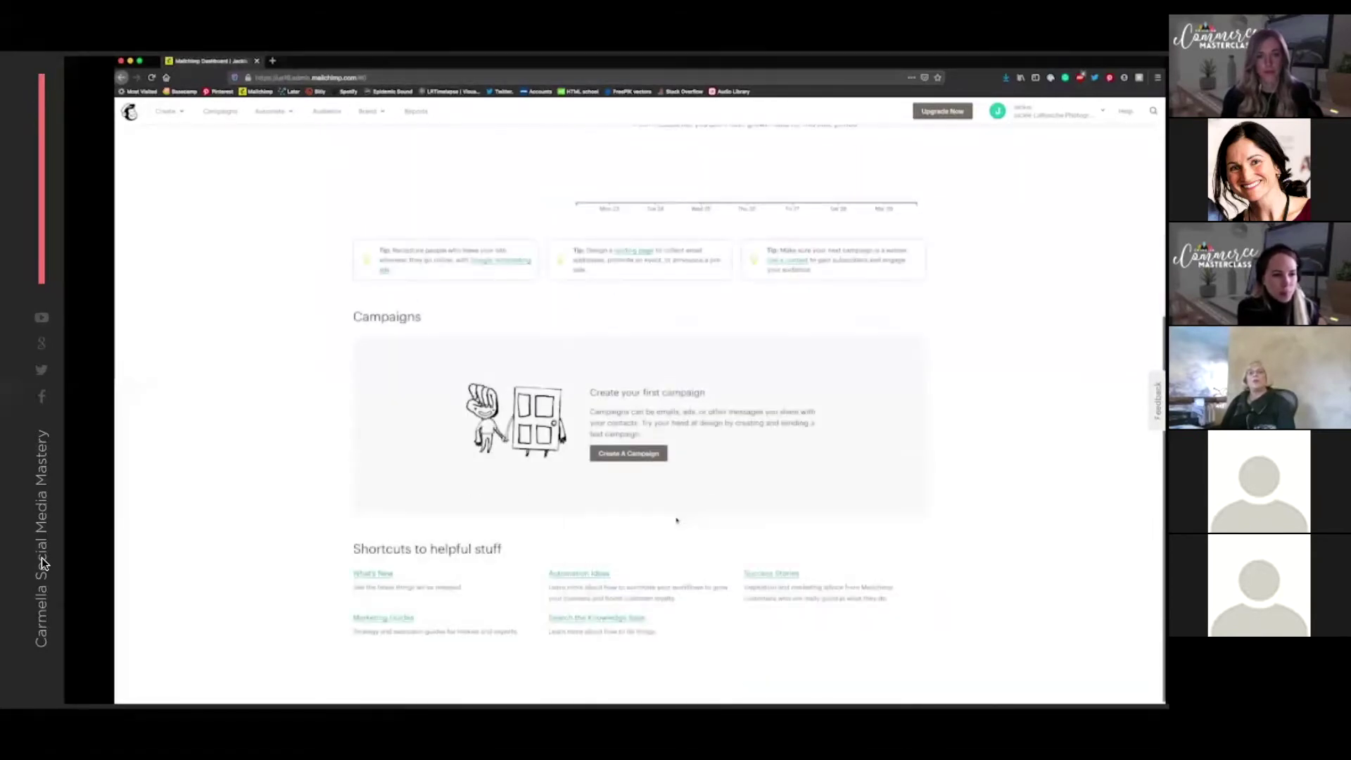
pyautogui.scroll(1, 676, 521)
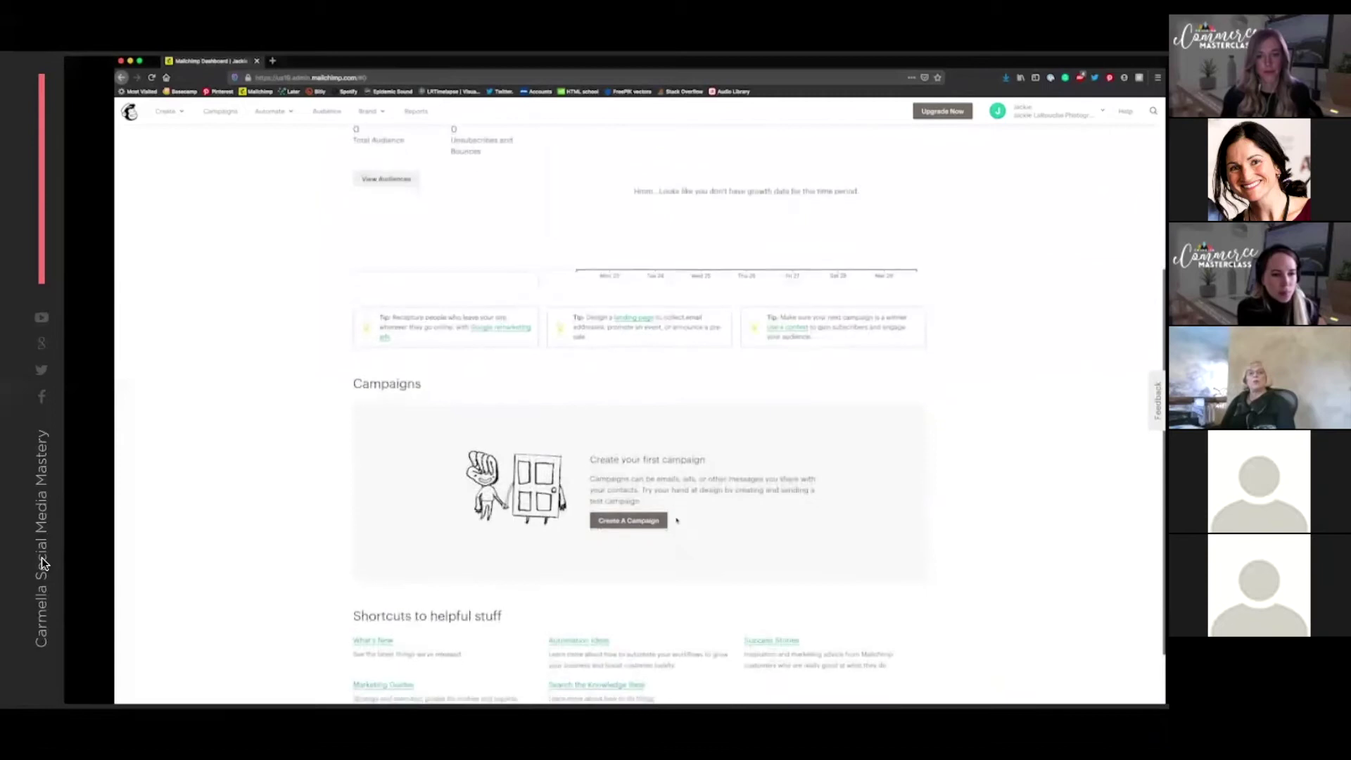
pyautogui.scroll(-1, 677, 520)
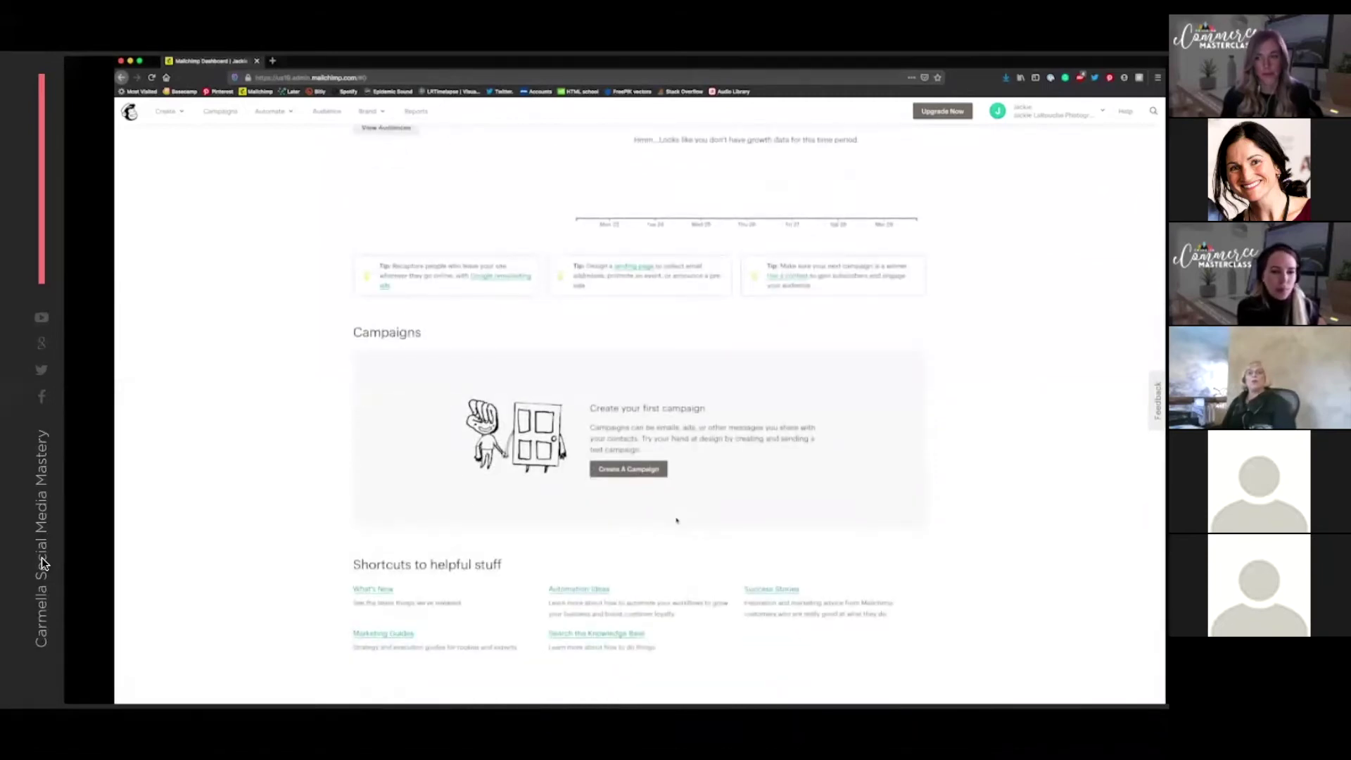
pyautogui.scroll(4, 677, 521)
pyautogui.click(172, 112)
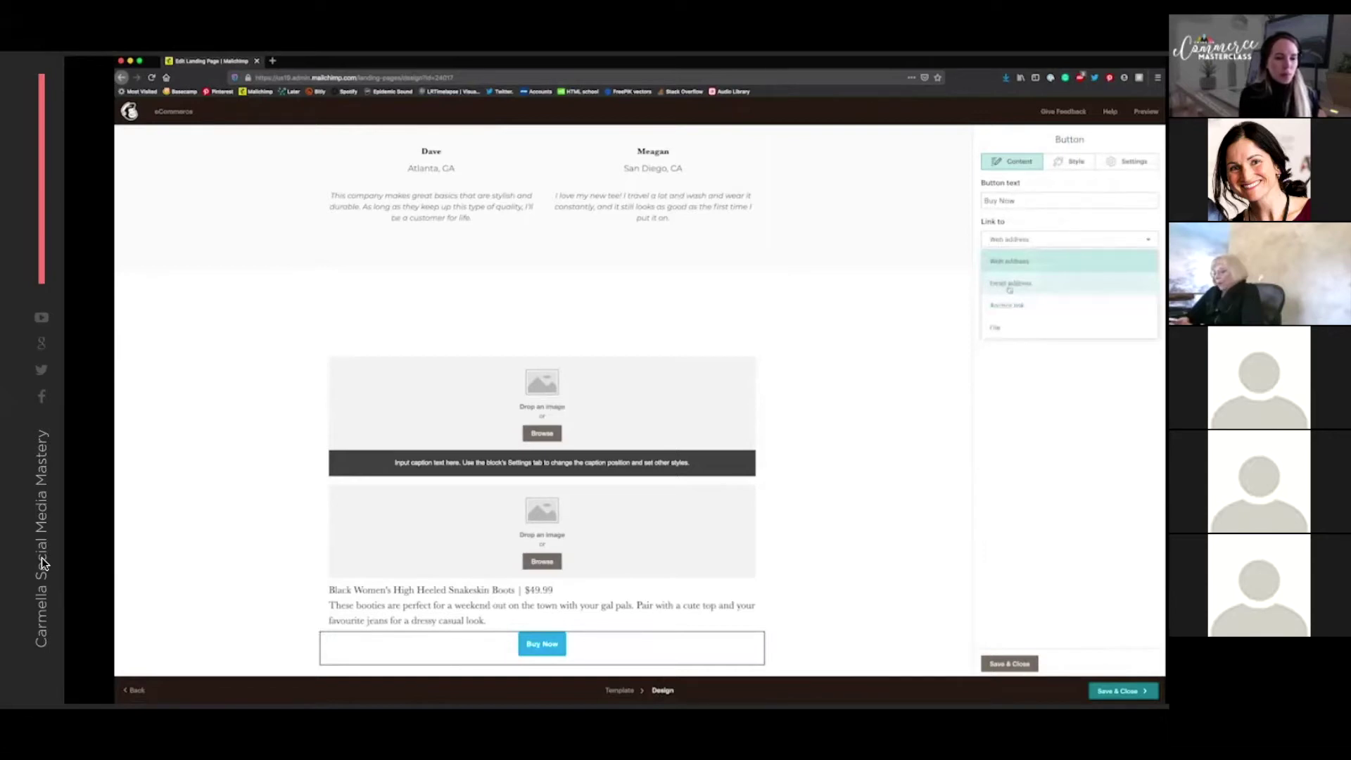
# Step: Link Buy Now to the store's email address with subject 'Black Women's High Heeled Snakeskin Boots'
pyautogui.click(1010, 285)
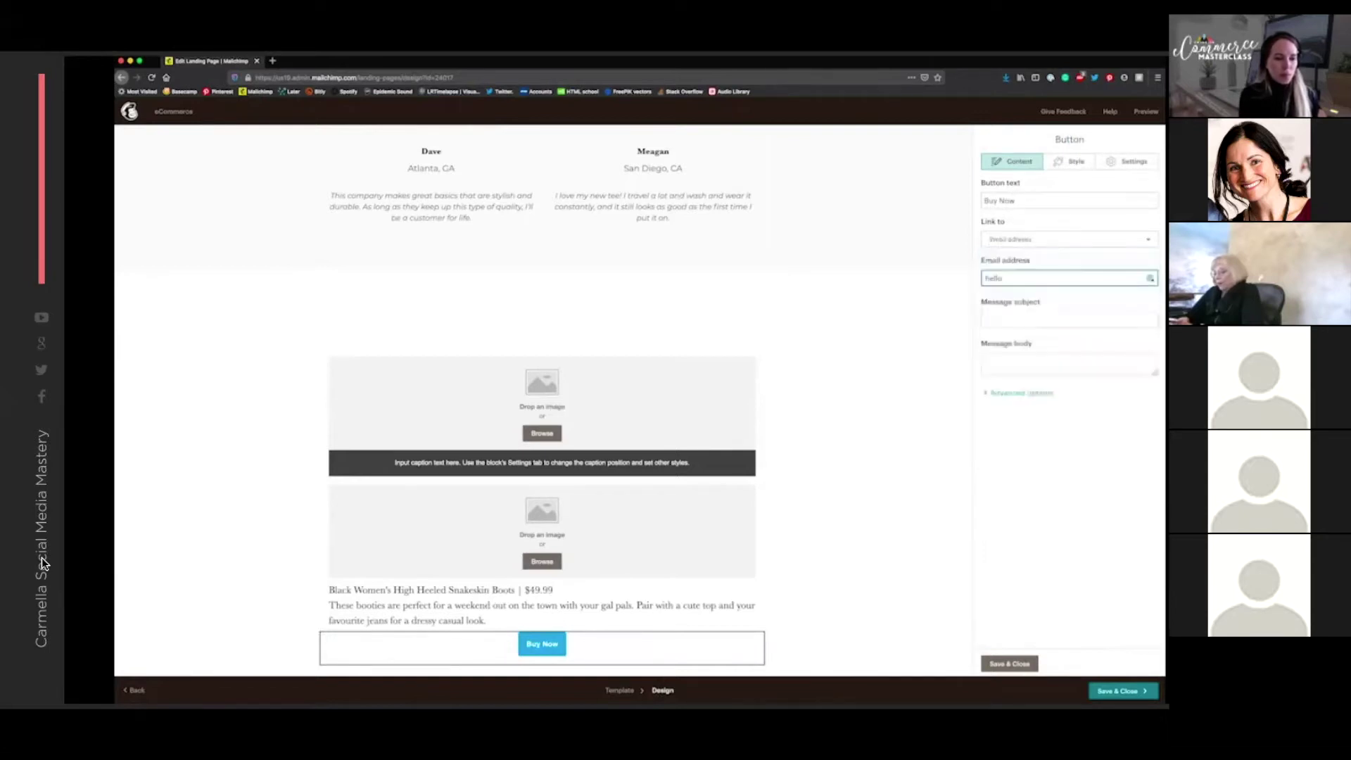
pyautogui.click(1001, 320)
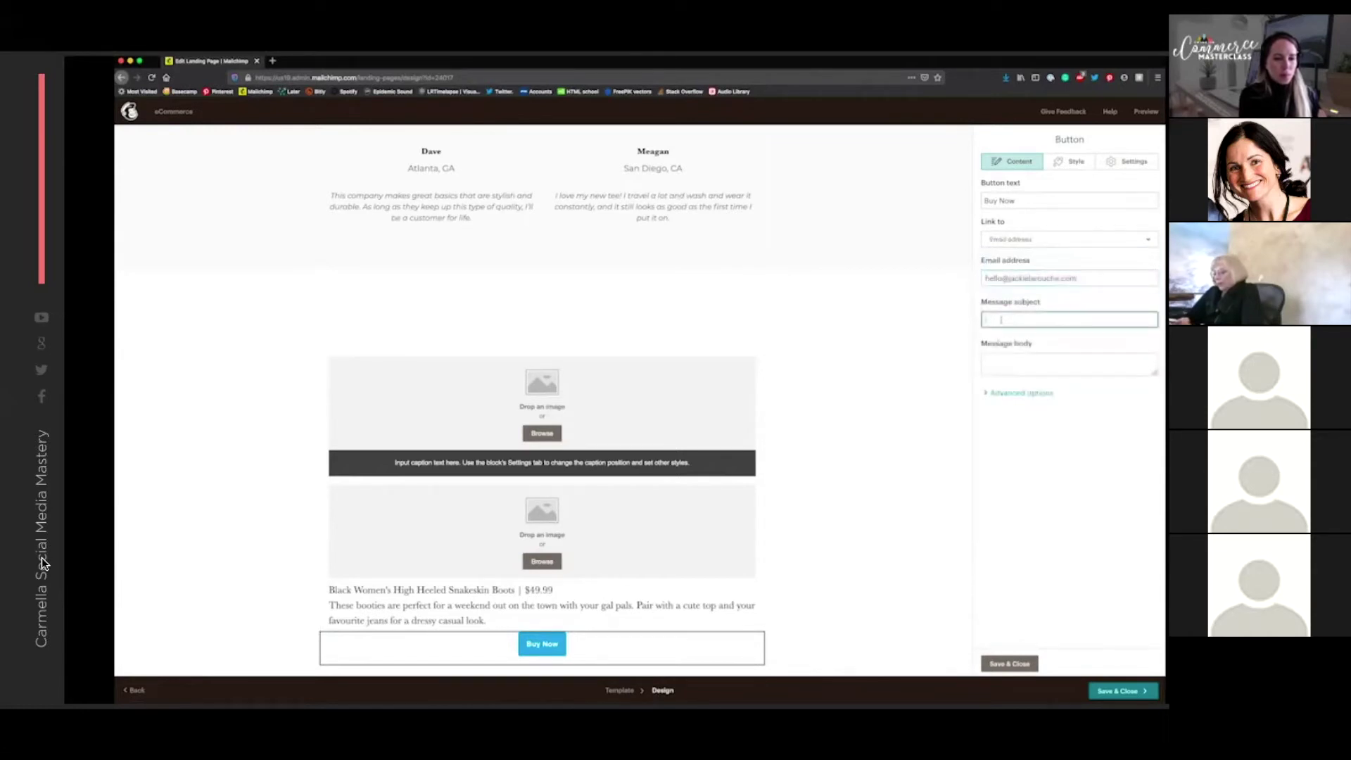
pyautogui.write('Black')
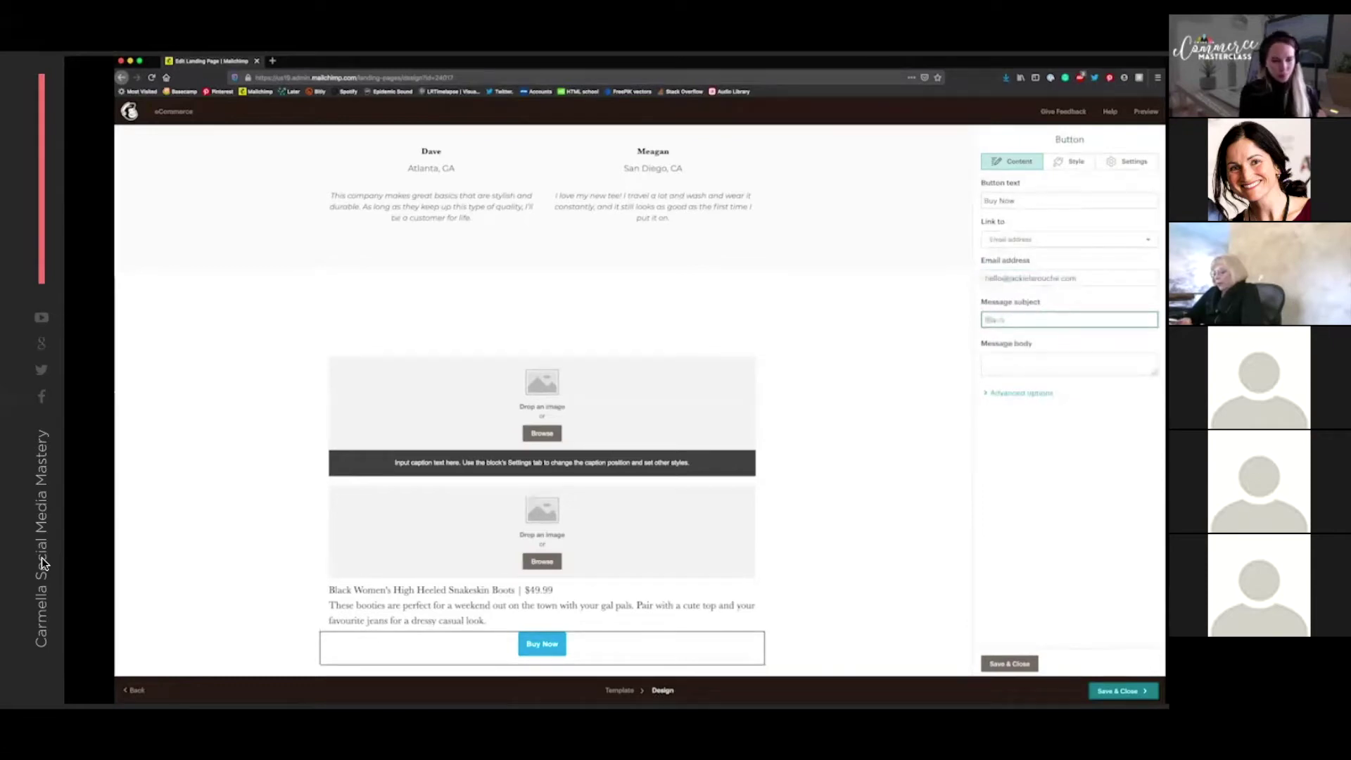
pyautogui.write(" Women's Hig")
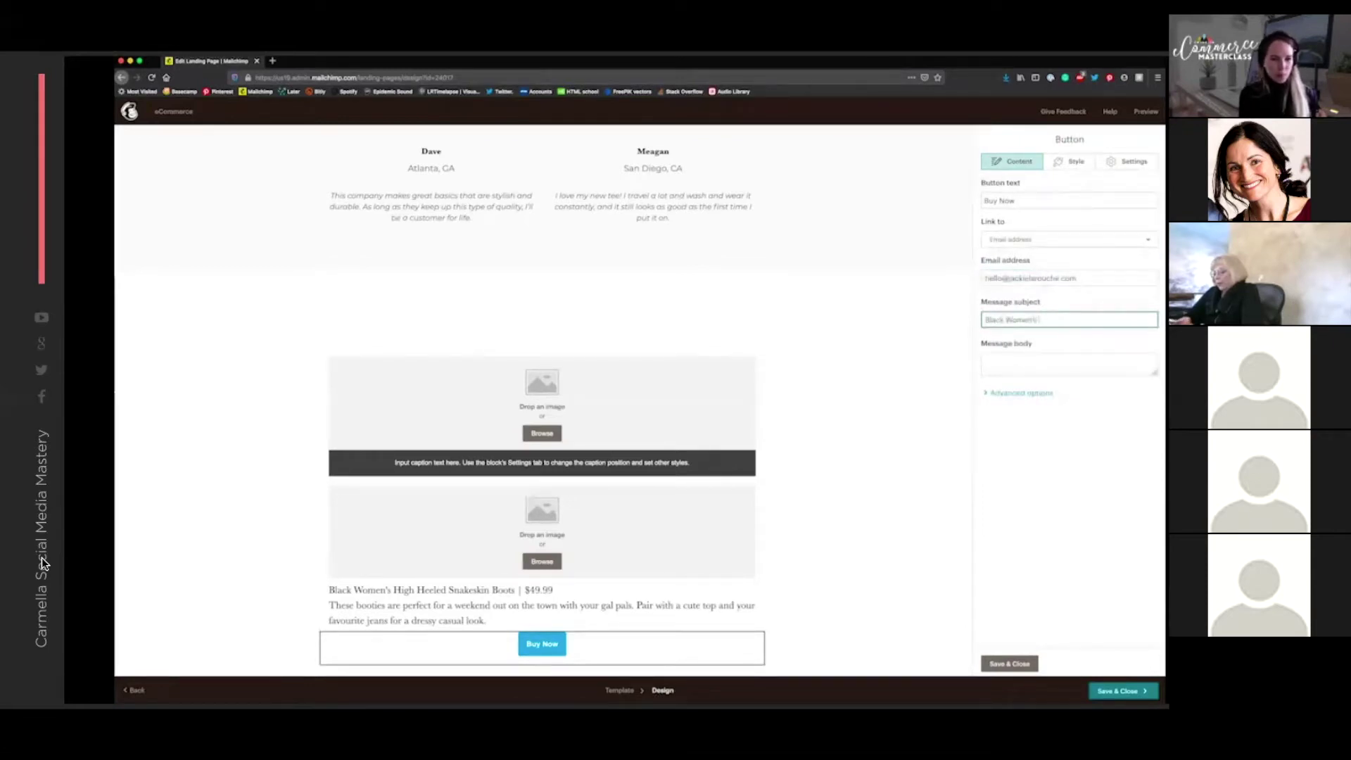
pyautogui.write('h Heeled')
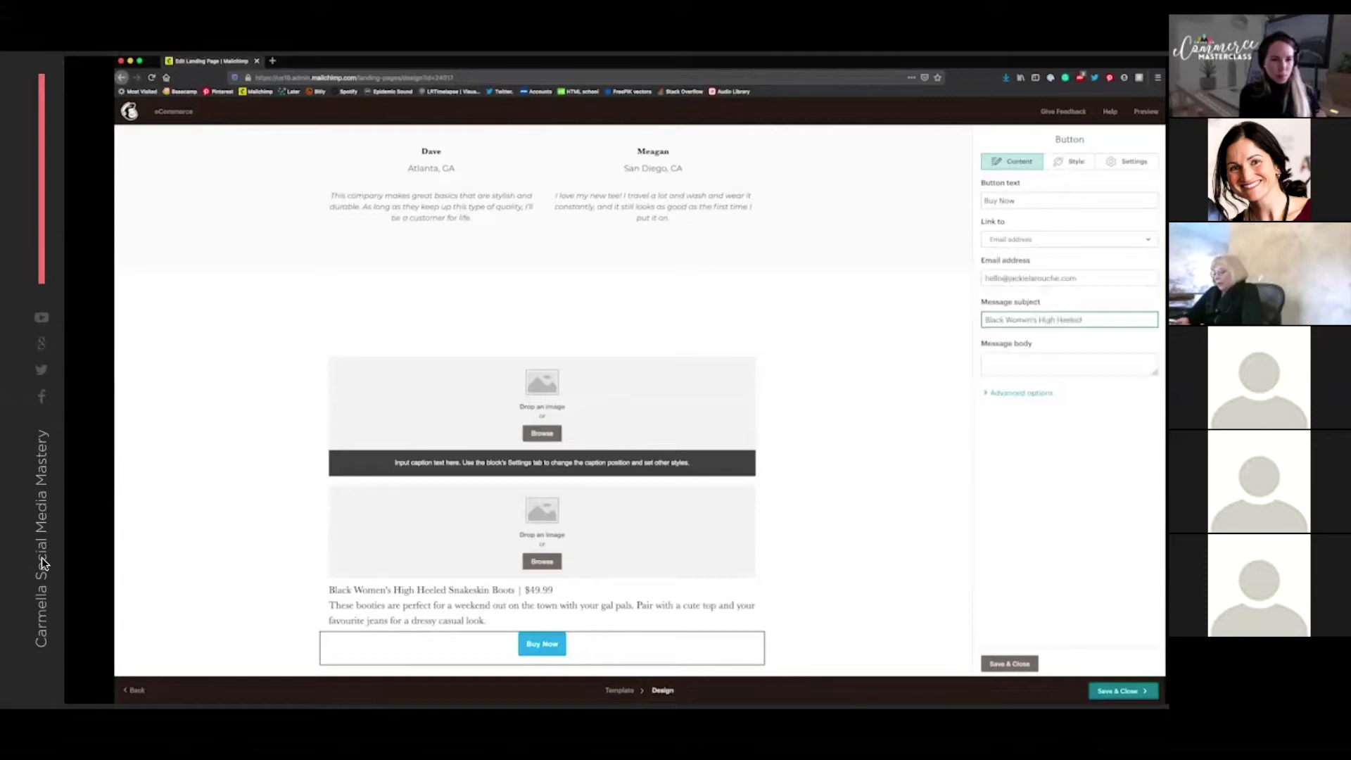
pyautogui.write(' Snakeskin Bootie')
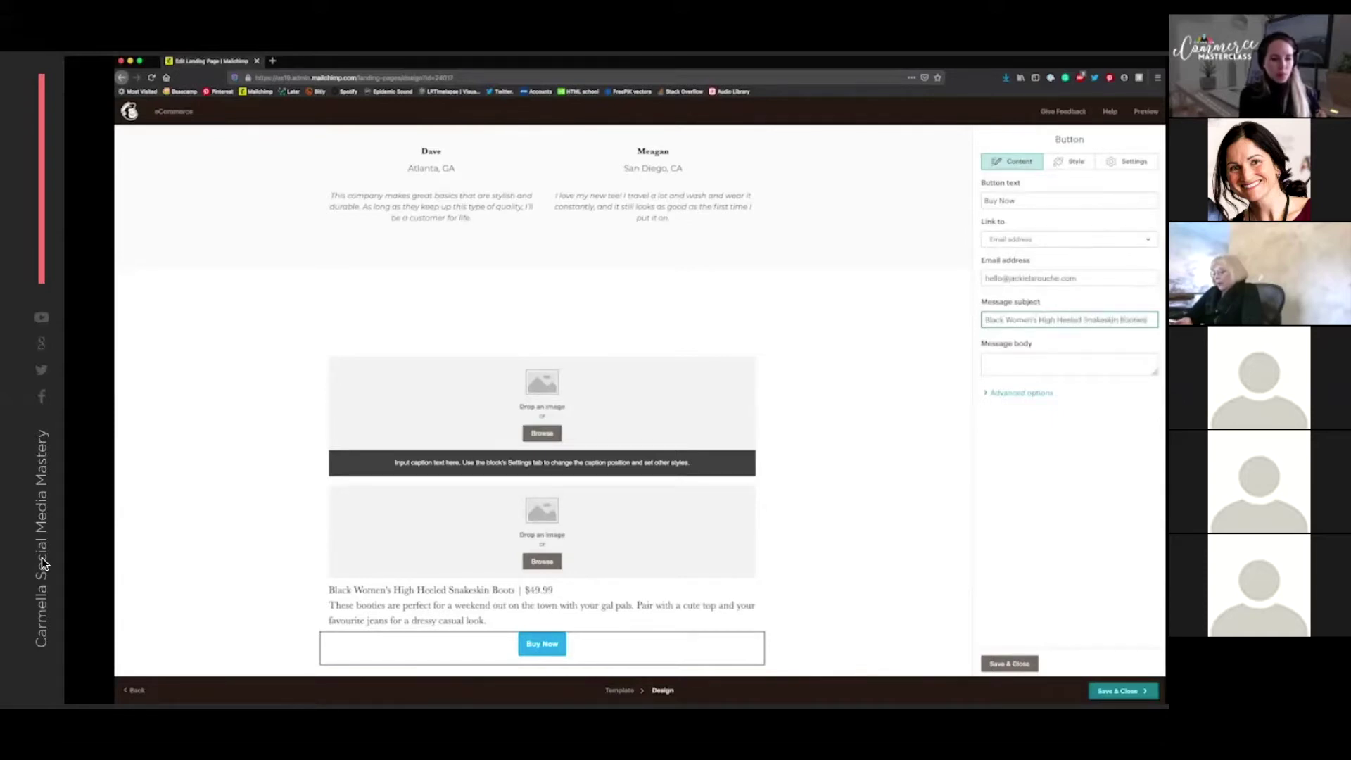
pyautogui.write('s')
pyautogui.press('BackSpace')
pyautogui.press('BackSpace')
pyautogui.press('BackSpace')
pyautogui.write('s')
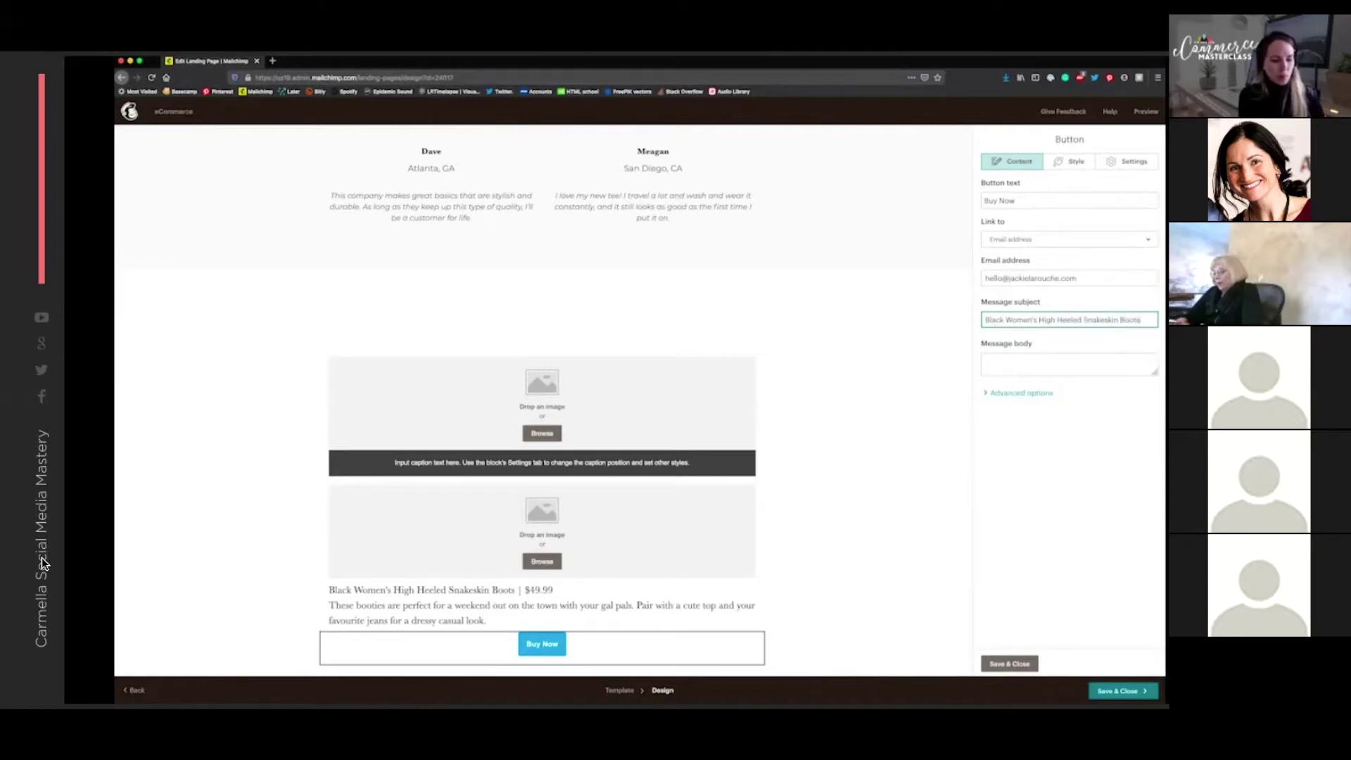
pyautogui.click(997, 366)
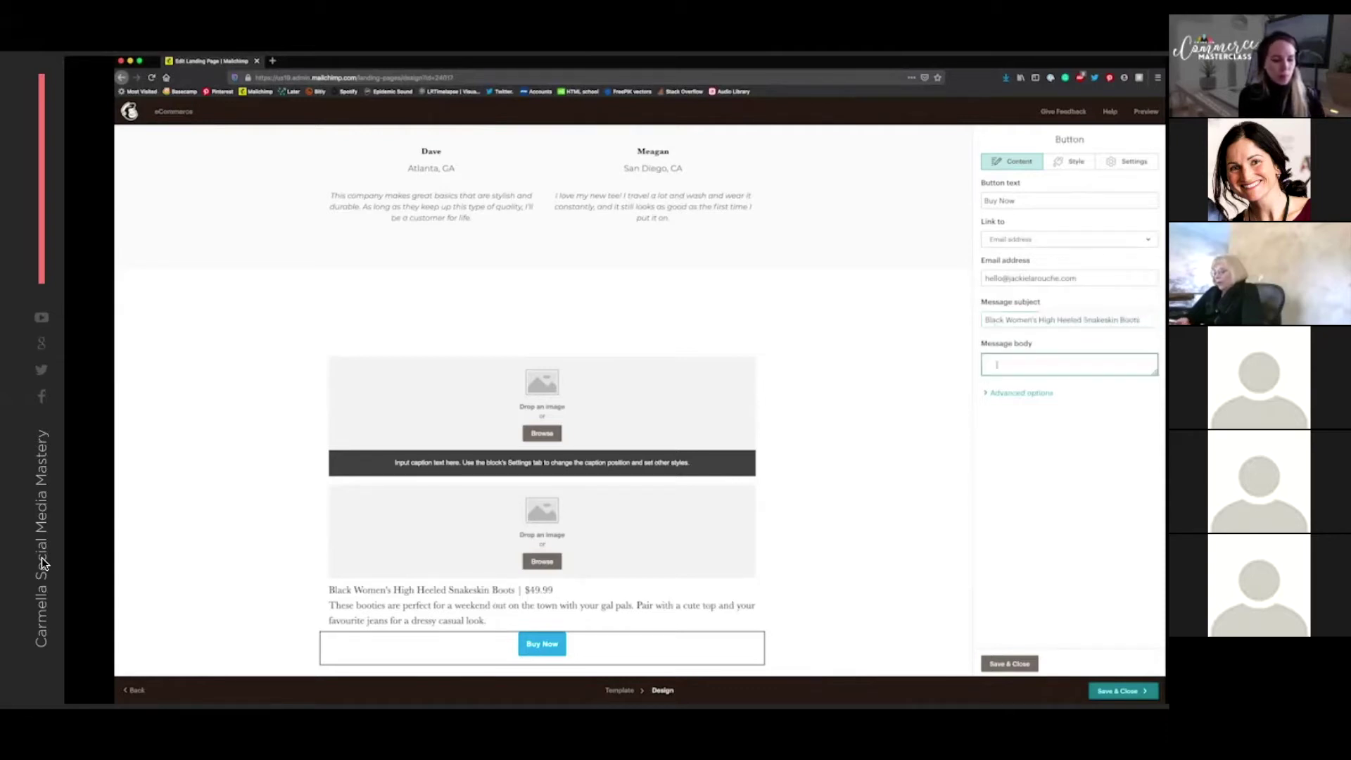
# Step: Write the greeting and a request to purchase the pasted product name 'in a size ___'
pyautogui.write('Hi')
pyautogui.press('Return')
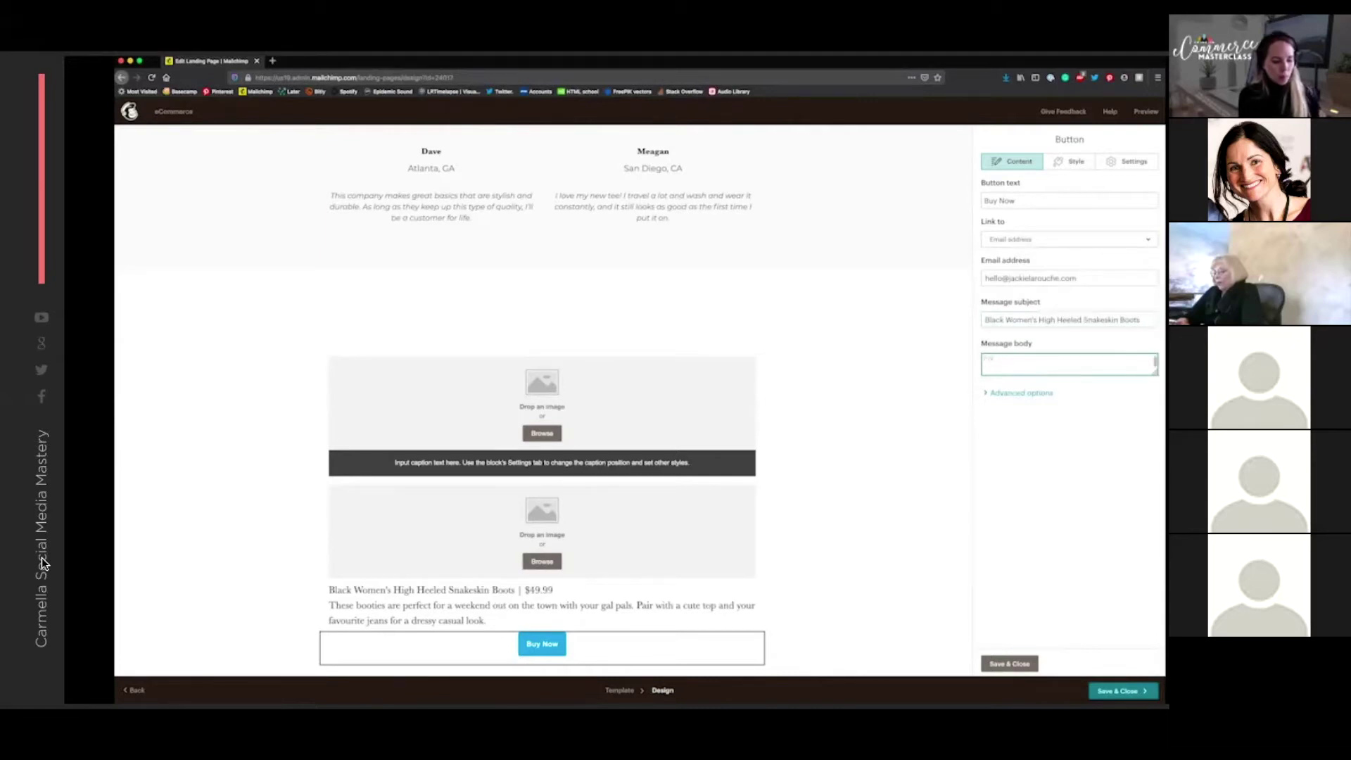
pyautogui.write('I would like to')
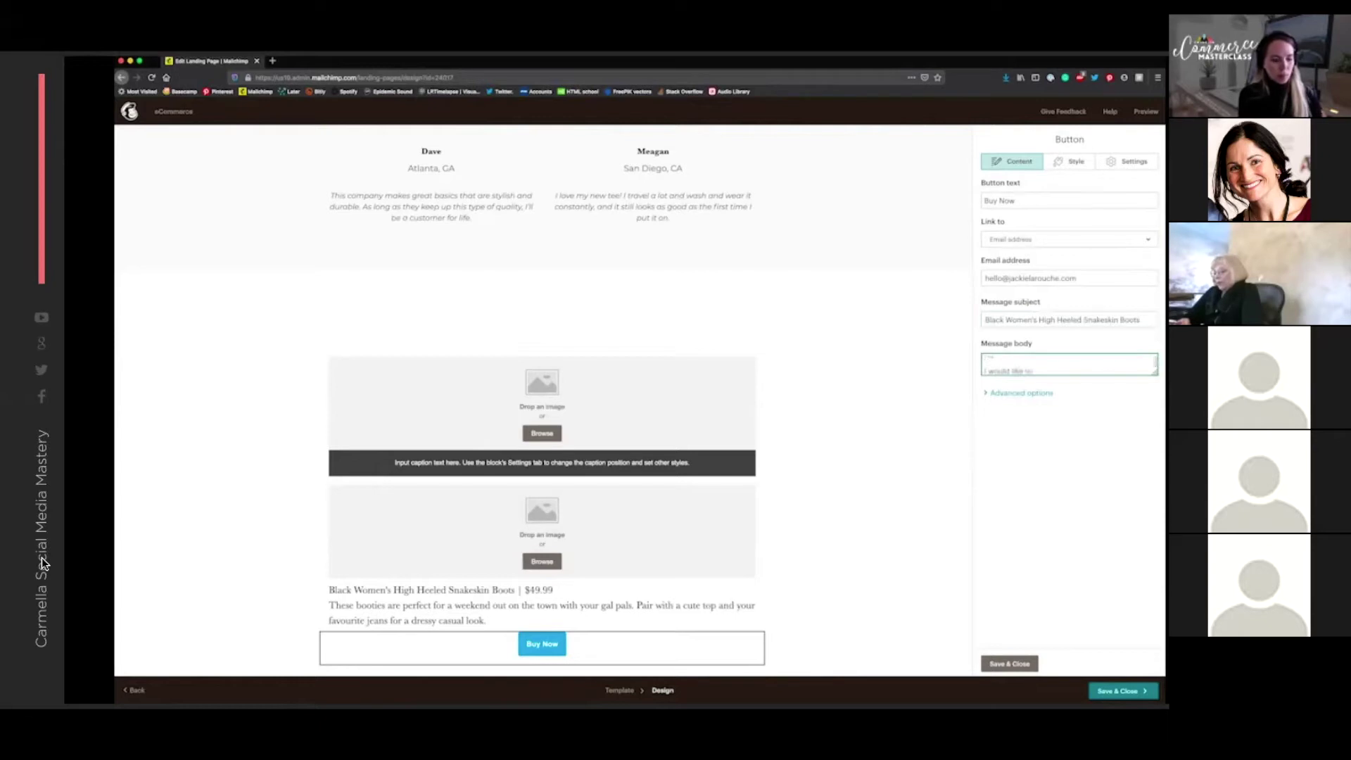
pyautogui.write(' purchase ')
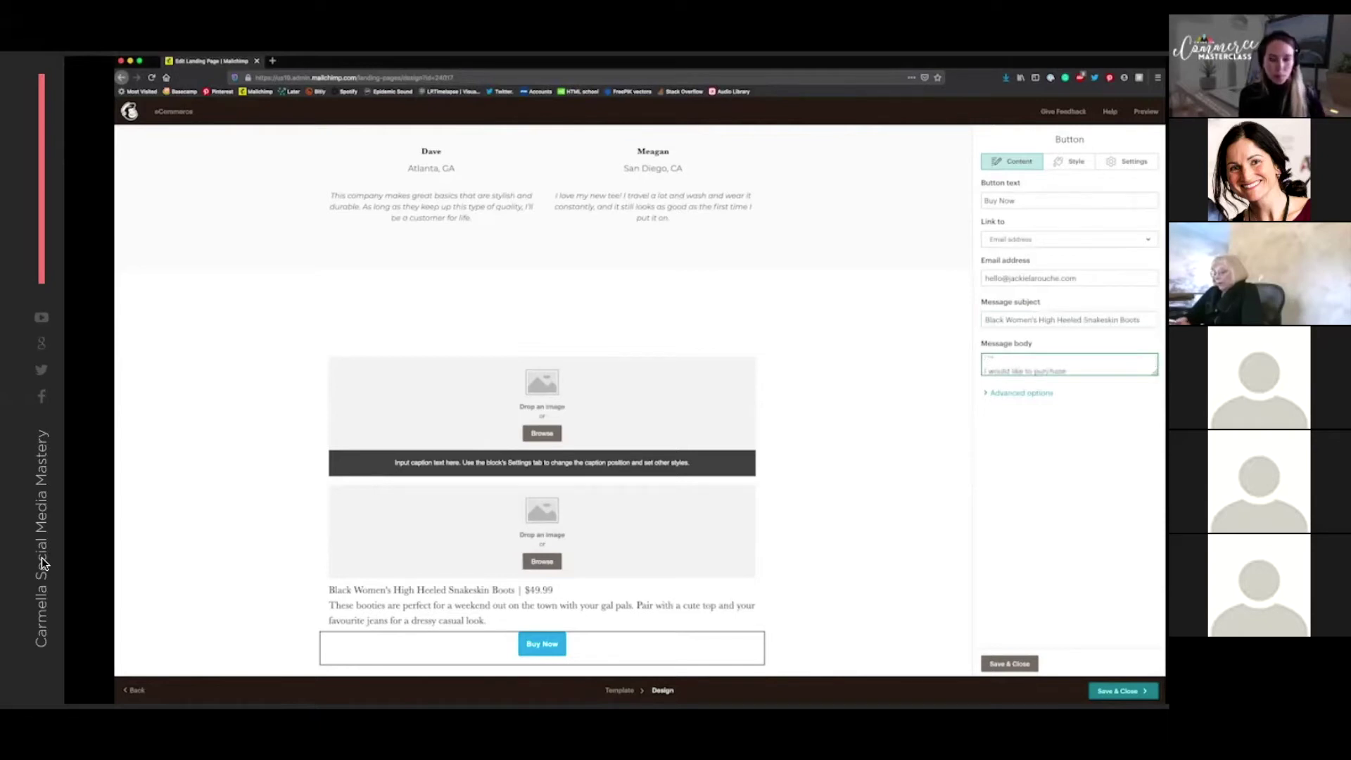
pyautogui.write('a pair(s')
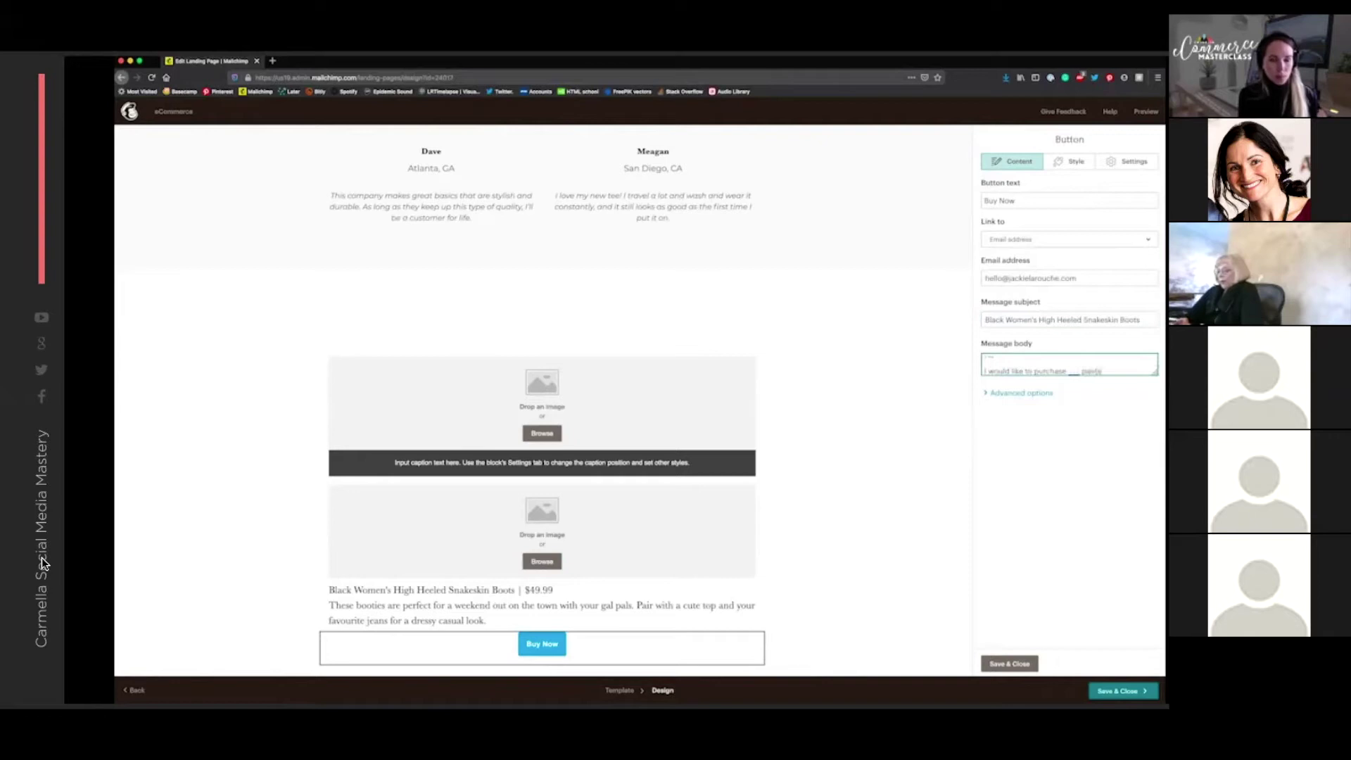
pyautogui.write(' of your')
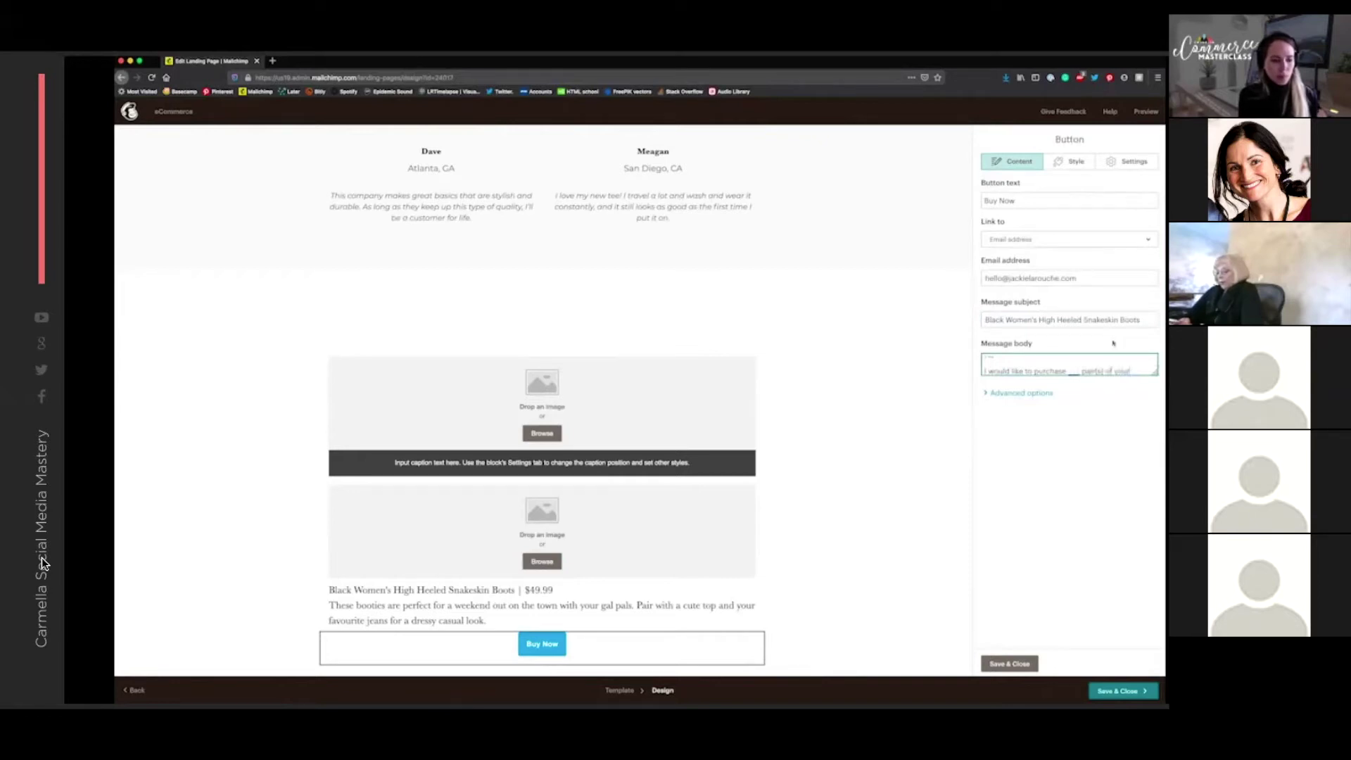
pyautogui.moveTo(1153, 320); pyautogui.dragTo(984, 324)
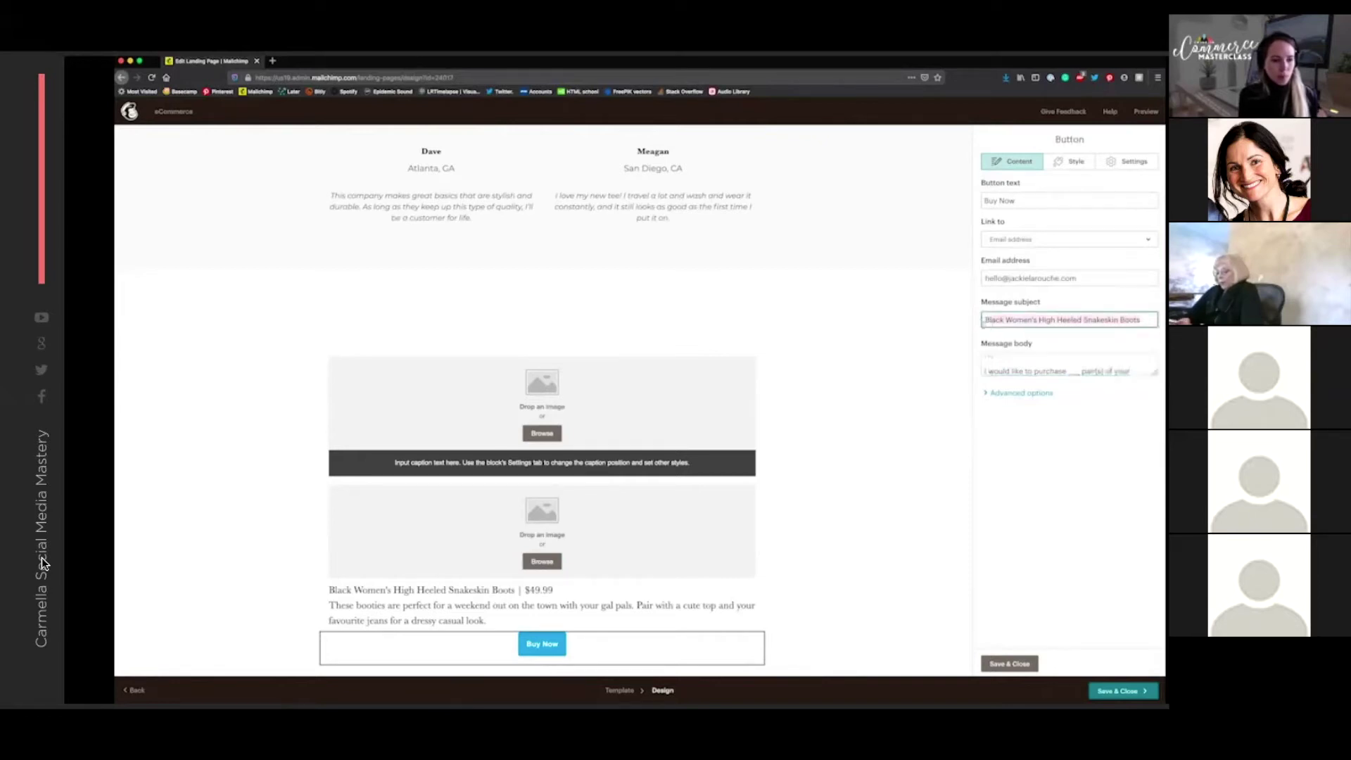
pyautogui.press('super+c')
pyautogui.click(1133, 371)
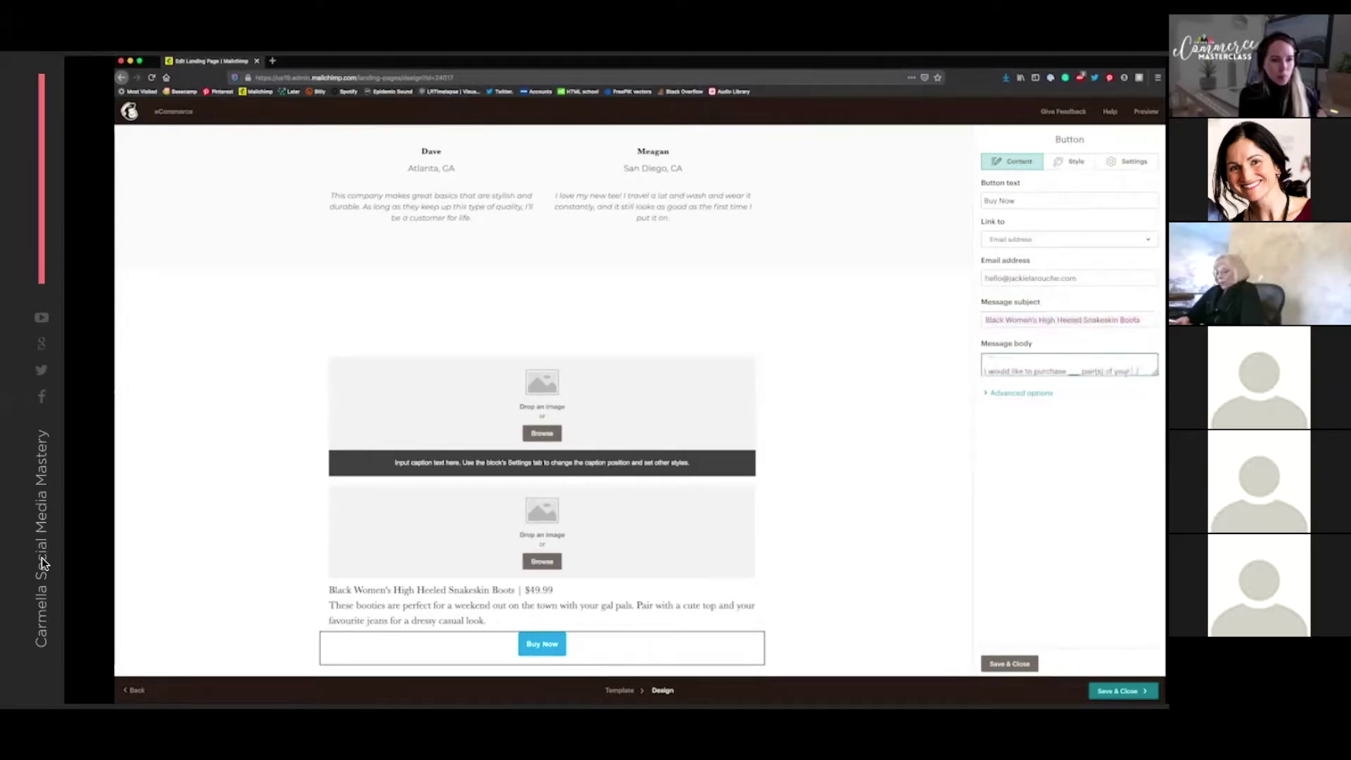
pyautogui.press('super+v')
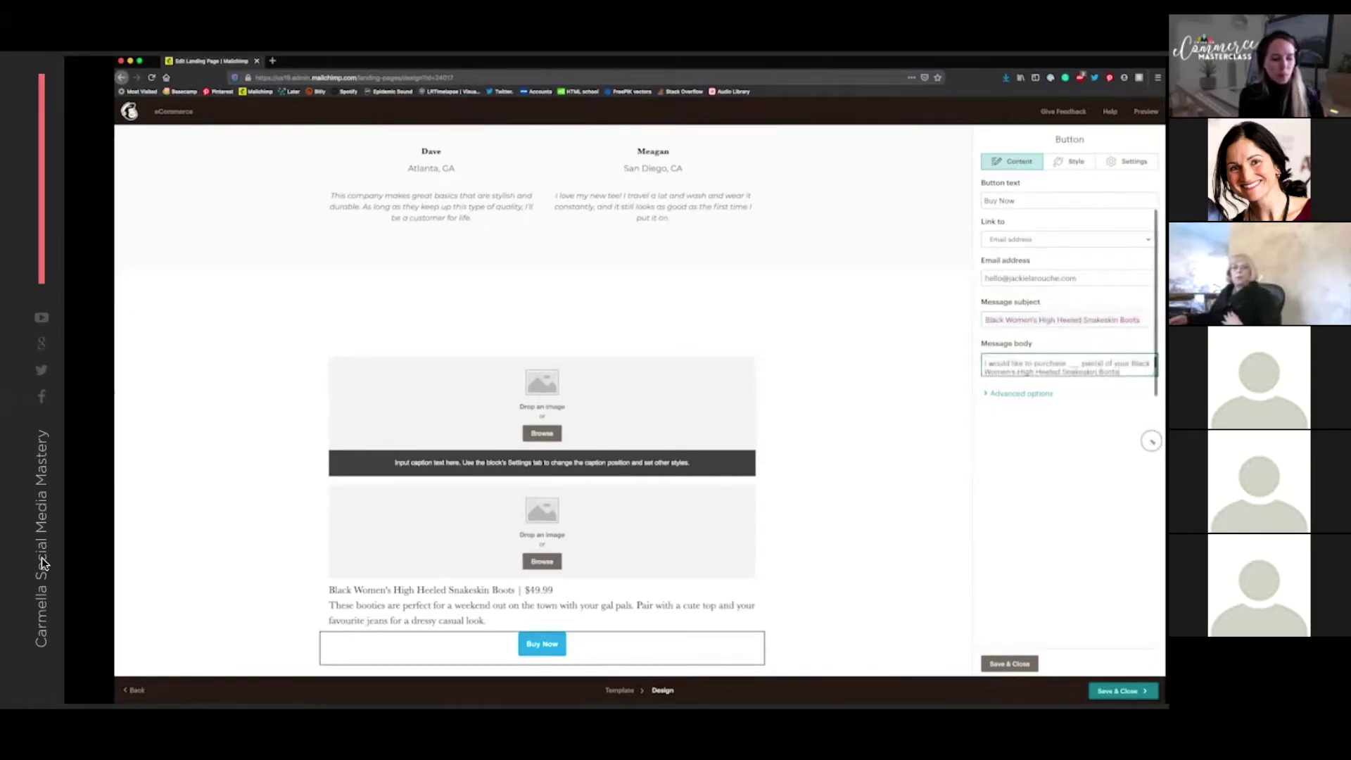
pyautogui.moveTo(1154, 374); pyautogui.dragTo(1152, 465)
pyautogui.write('in a size ___')
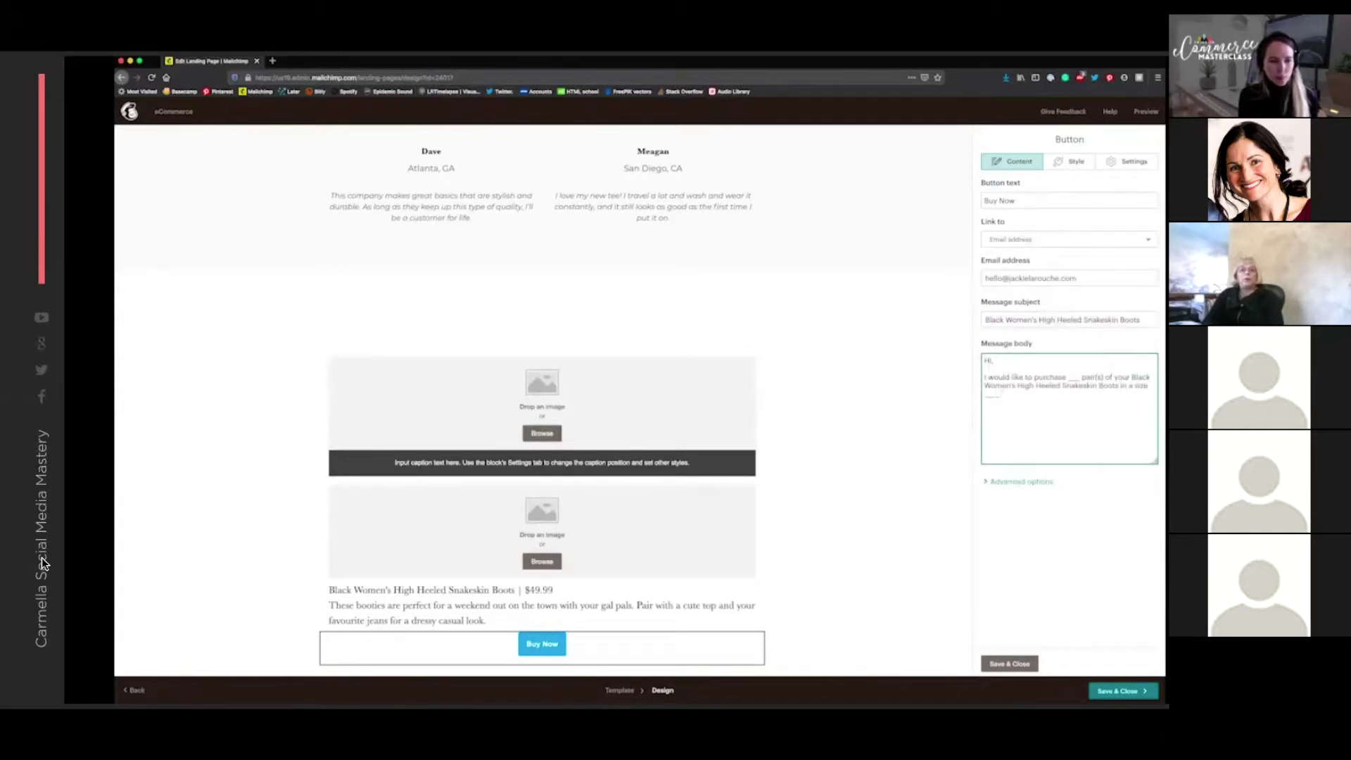
# Step: List contact info fields: Name, Address, Phone Number, Email, Size, Additional product(s), Best time to contact
pyautogui.write('Contact info:')
pyautogui.write('ion:')
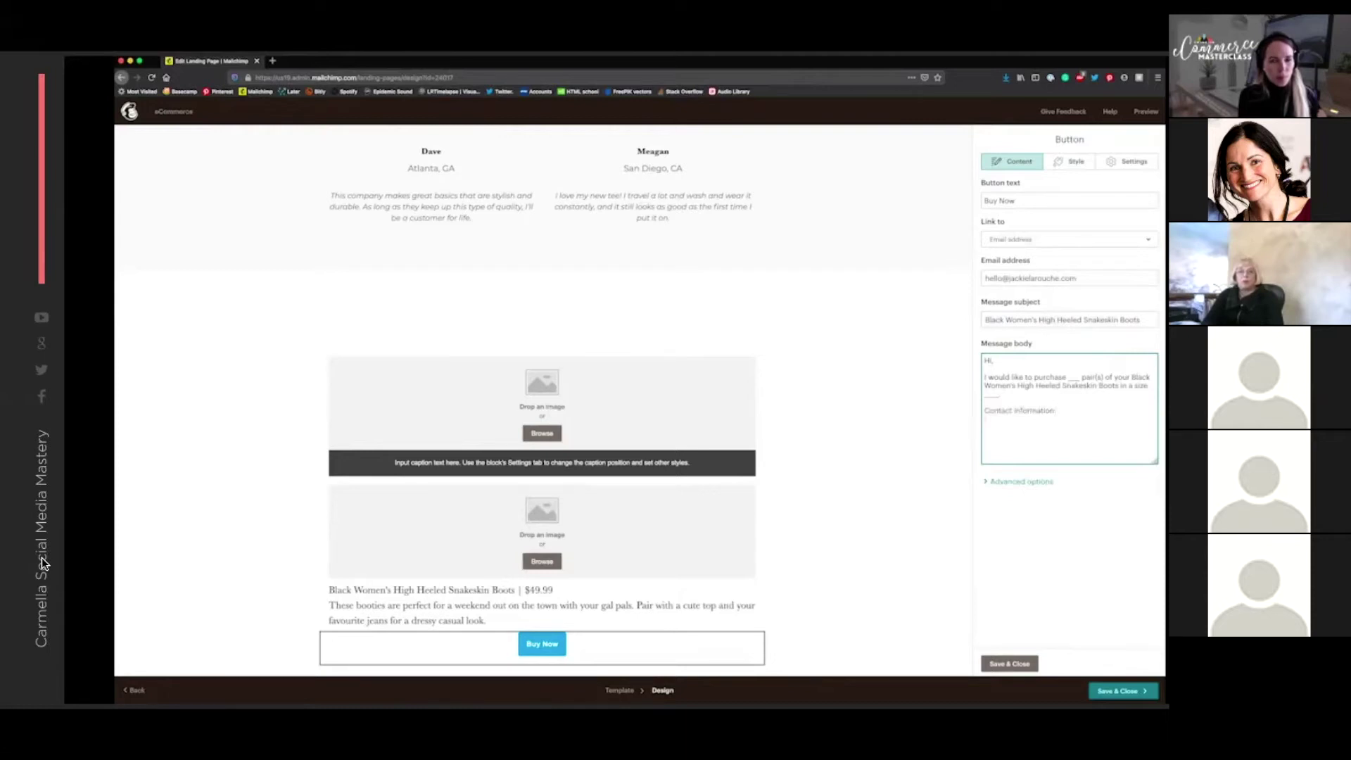
pyautogui.write('Name:')
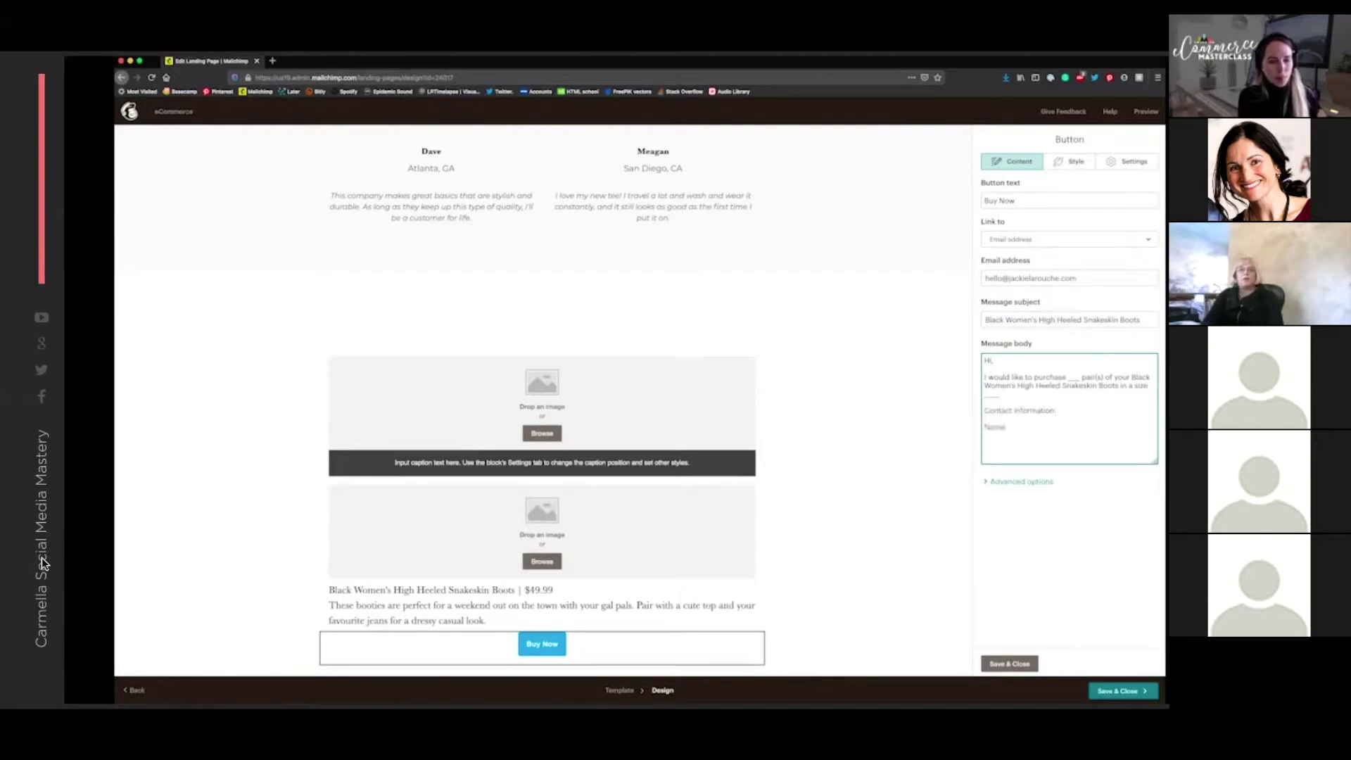
pyautogui.press('Return')
pyautogui.write('Address')
pyautogui.press('Return')
pyautogui.write('Phone Number')
pyautogui.press('Return')
pyautogui.write('Email')
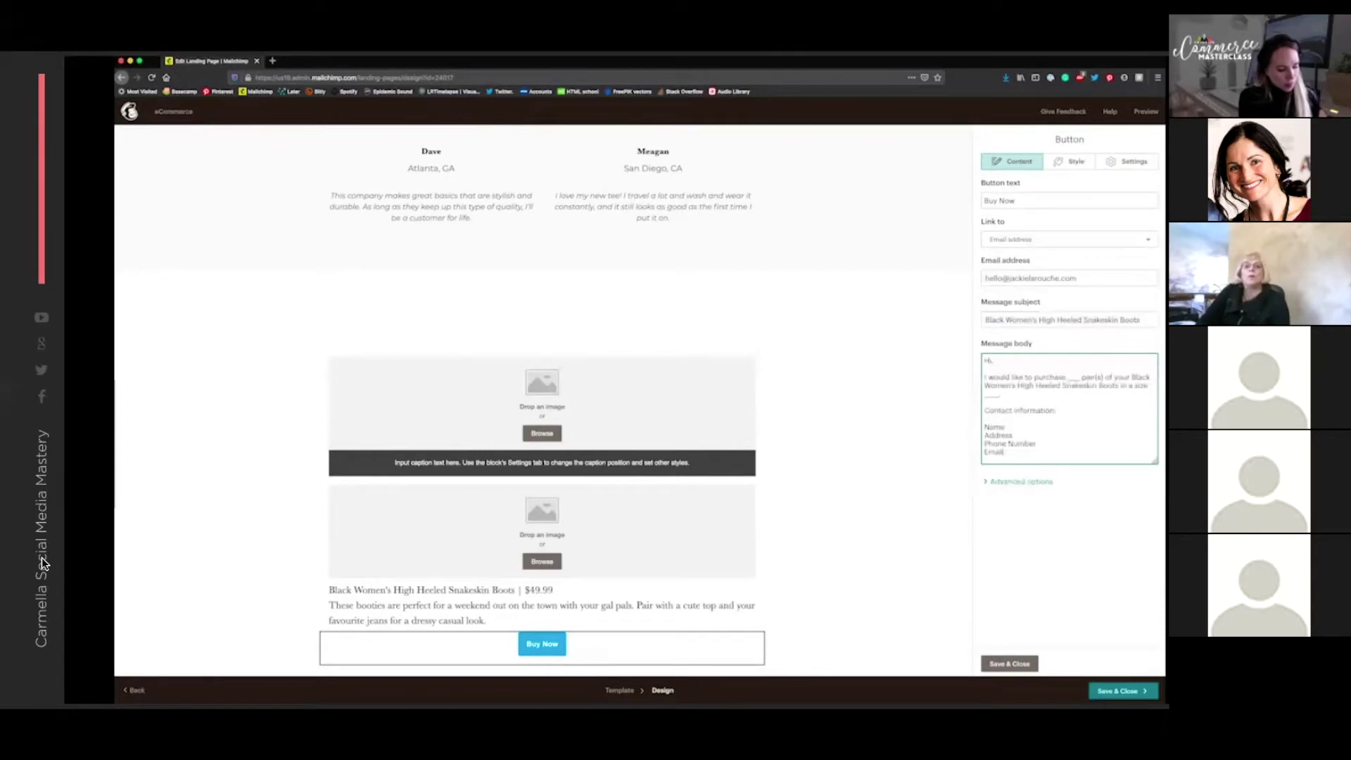
pyautogui.press('Return')
pyautogui.write('Size:')
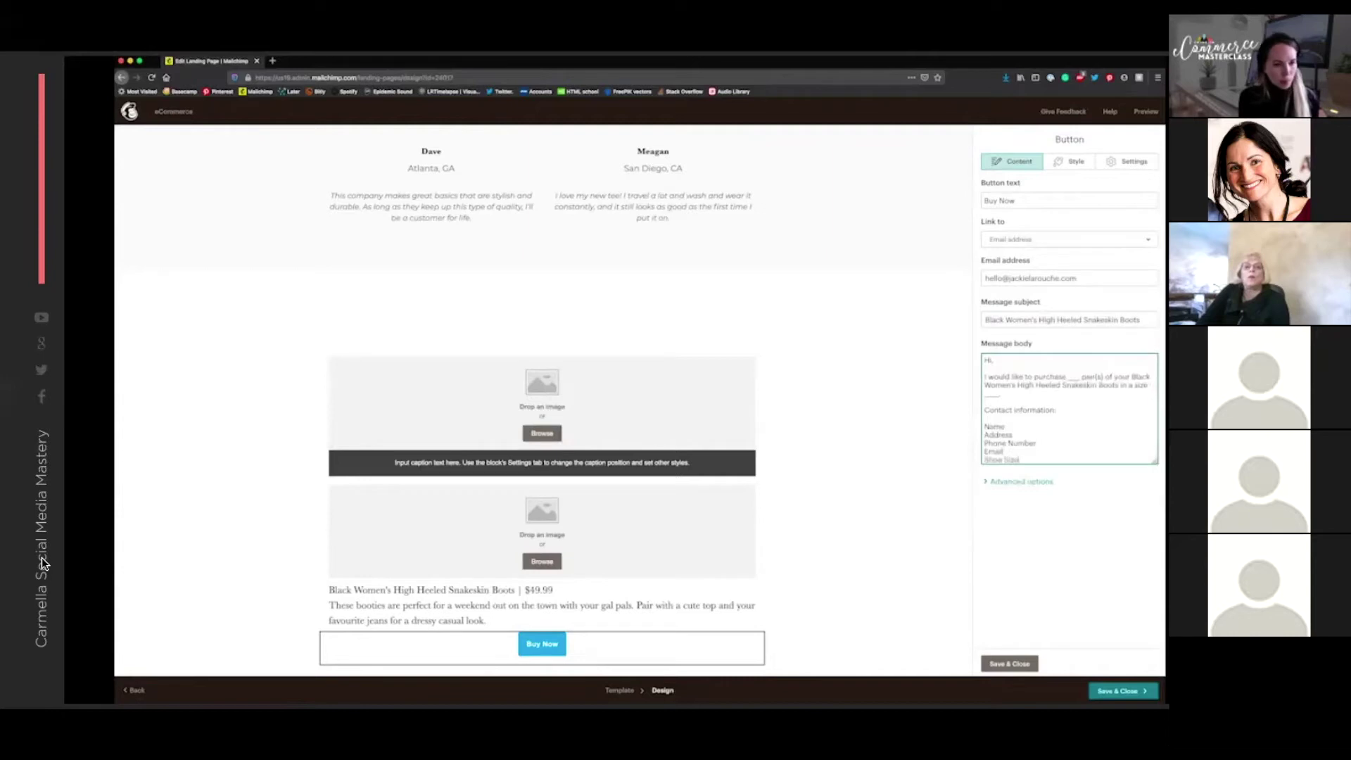
pyautogui.write('Size')
pyautogui.press('Return')
pyautogui.write('Additional product(s')
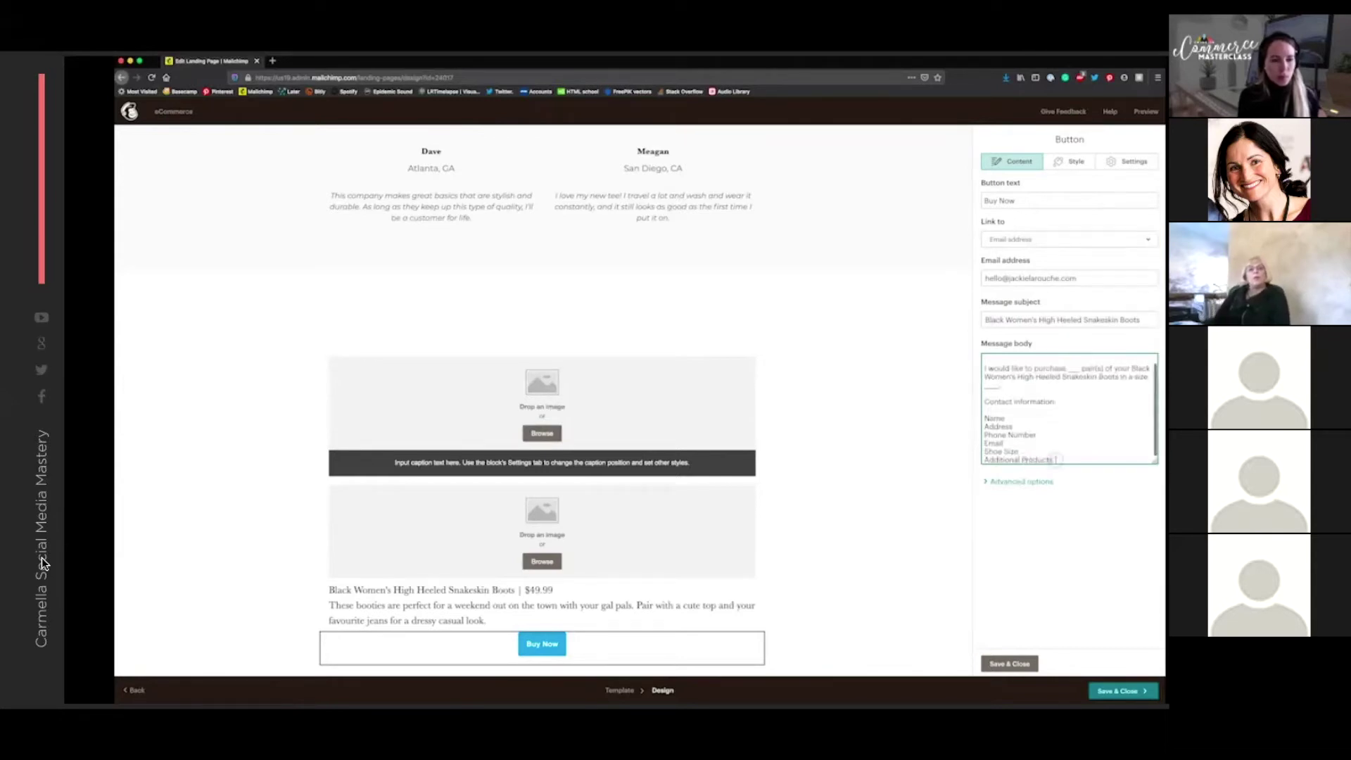
pyautogui.press('Return')
pyautogui.write('Best time to:')
pyautogui.write('act')
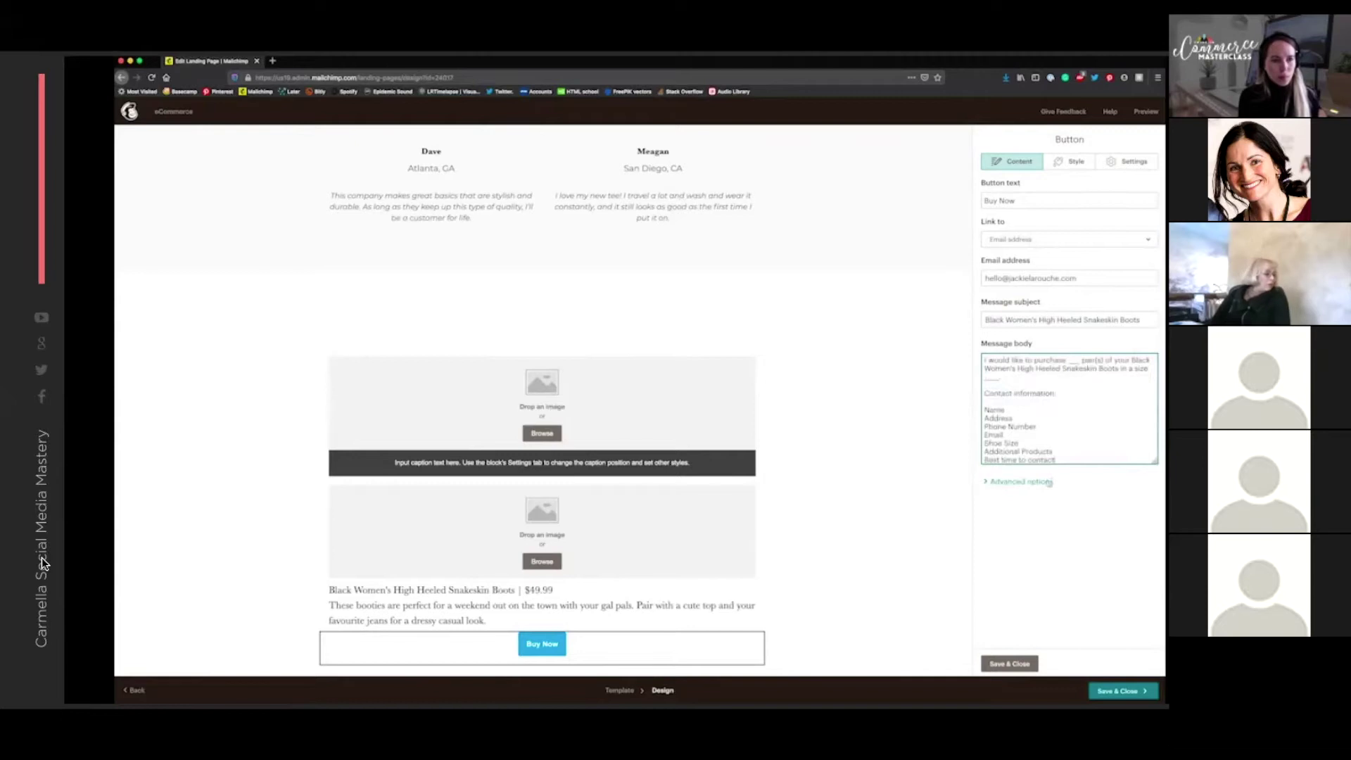
# Step: Sign off the email body with 'Thanks you.' and a Name line
pyautogui.press('Return')
pyautogui.press('Return')
pyautogui.write('Thanks')
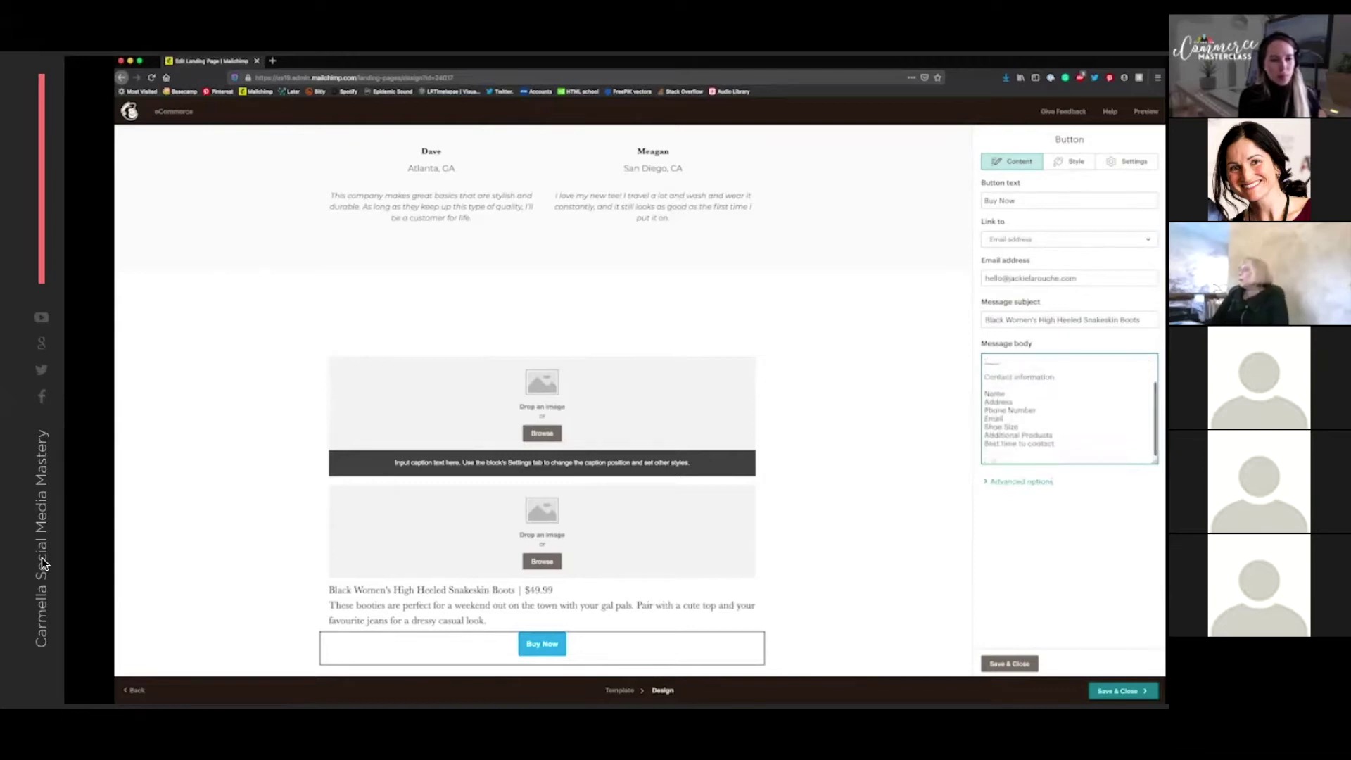
pyautogui.write(' you.')
pyautogui.press('Return')
pyautogui.press('Return')
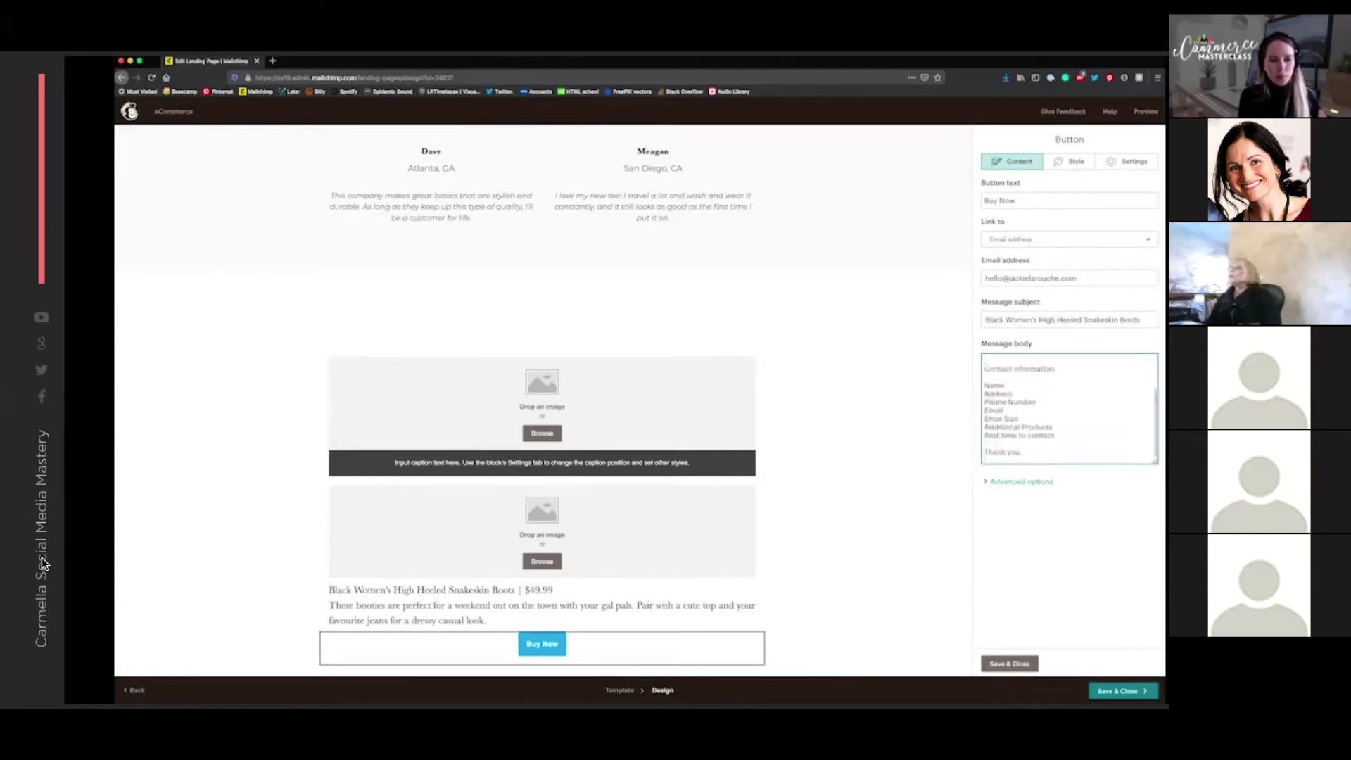
pyautogui.write('Name')
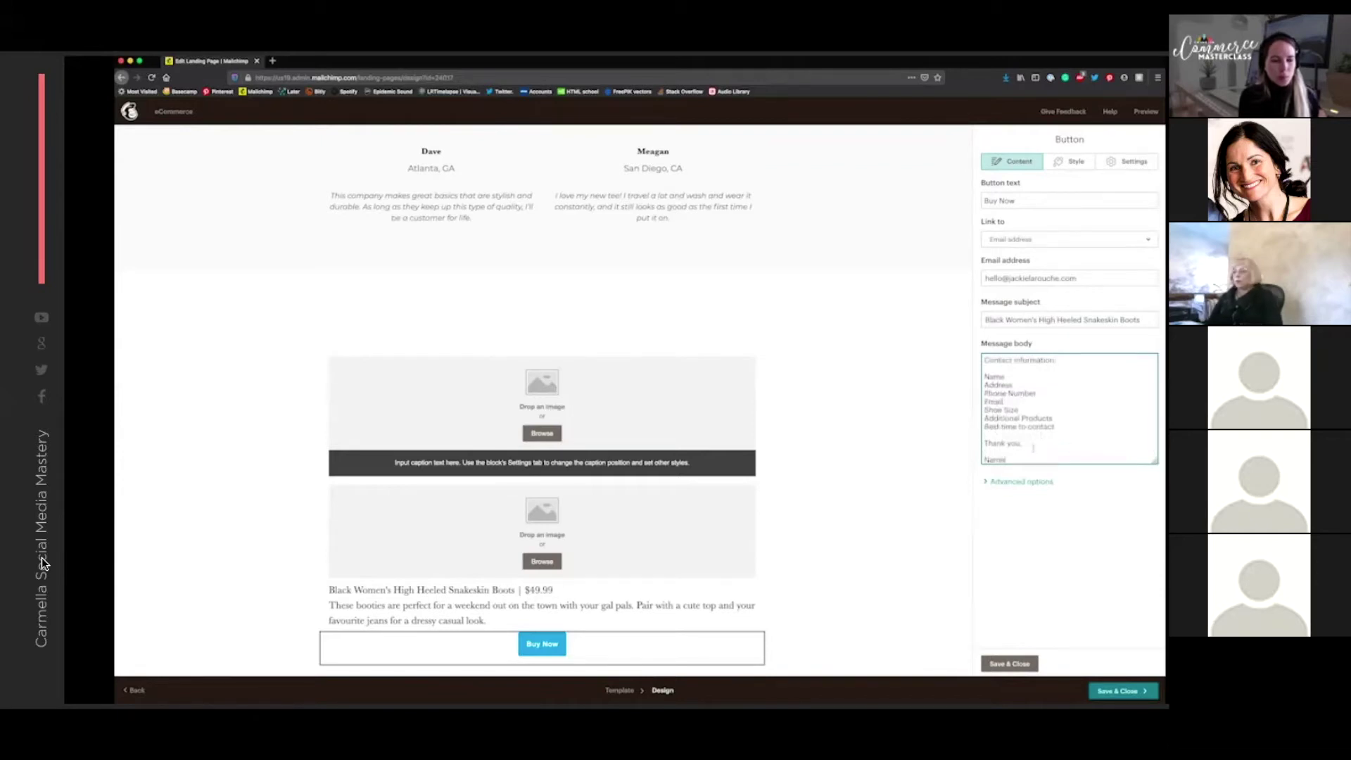
pyautogui.click(1005, 483)
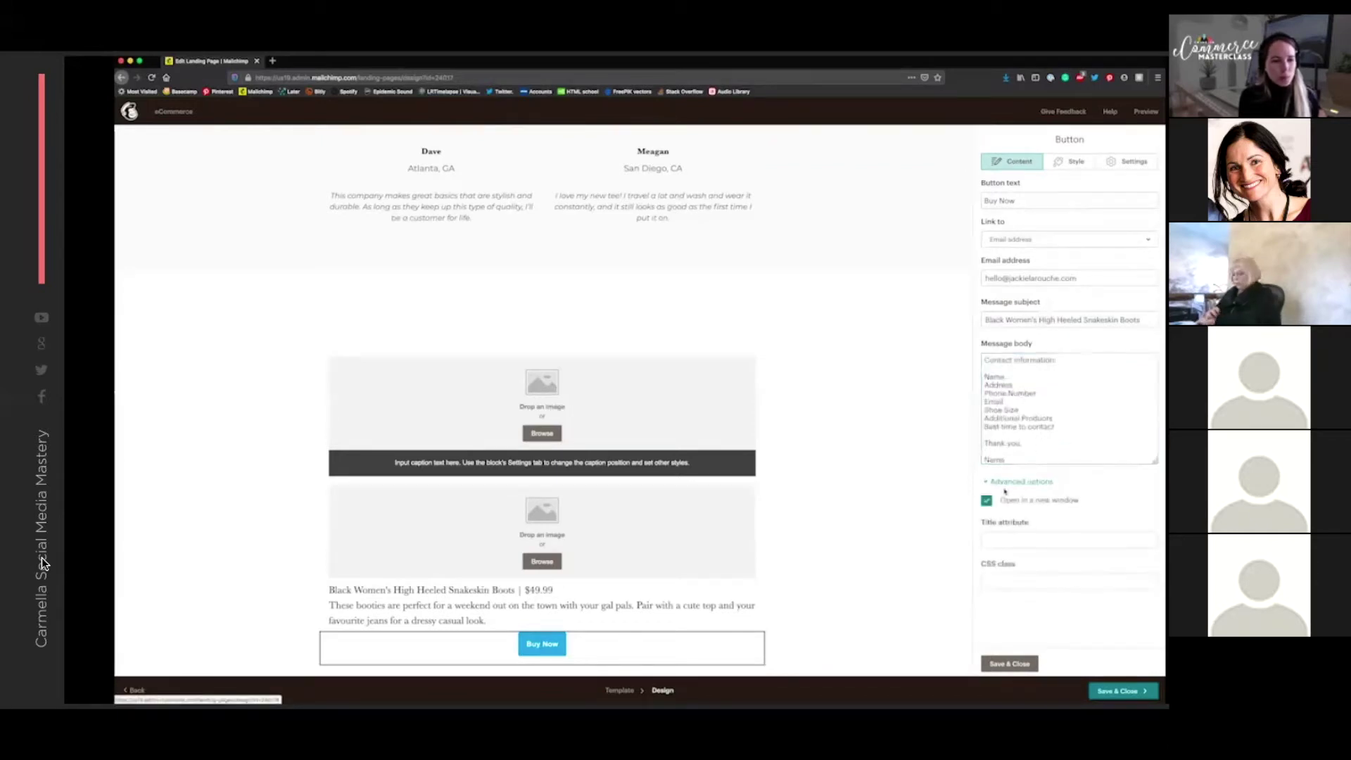
# Step: Set the button's title attribute to 'Buy Black Women's High Heeled Snakeskin Boots'
pyautogui.click(1007, 540)
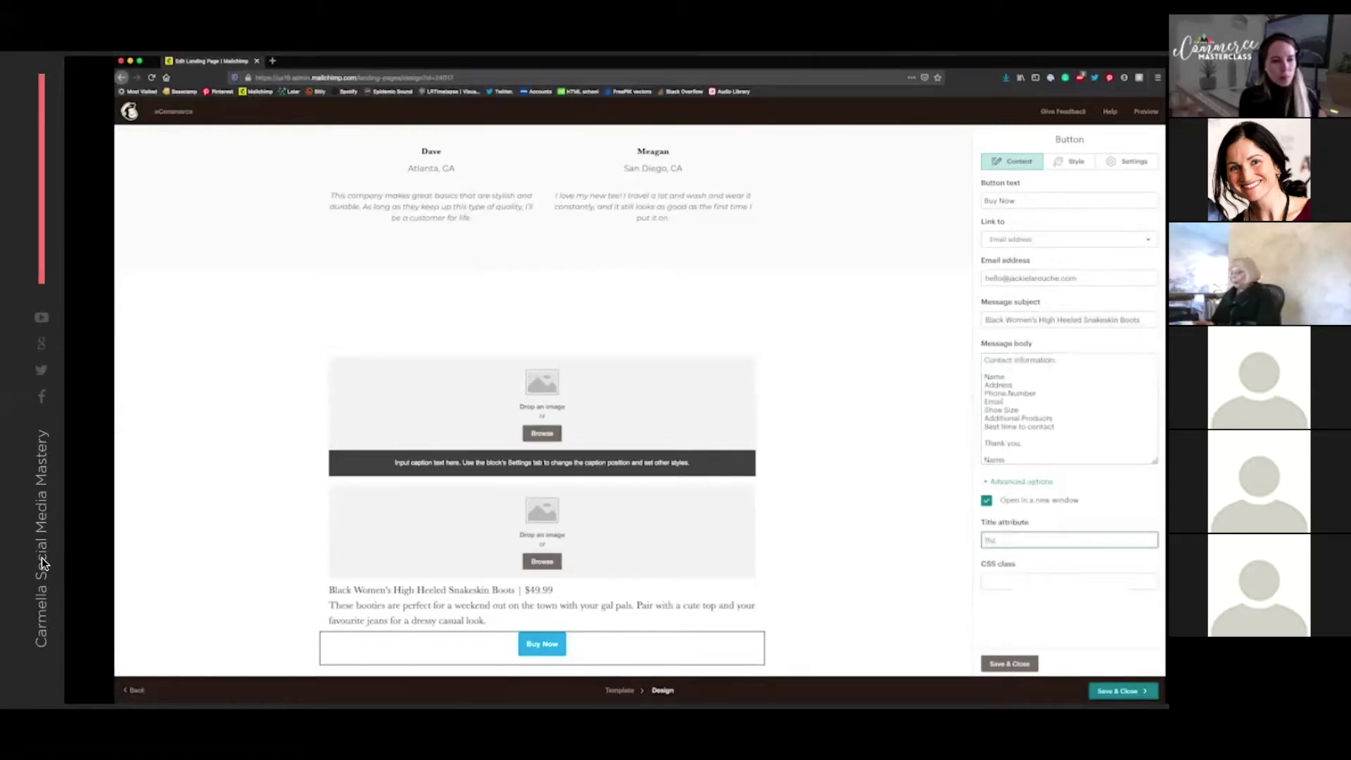
pyautogui.write('Buy')
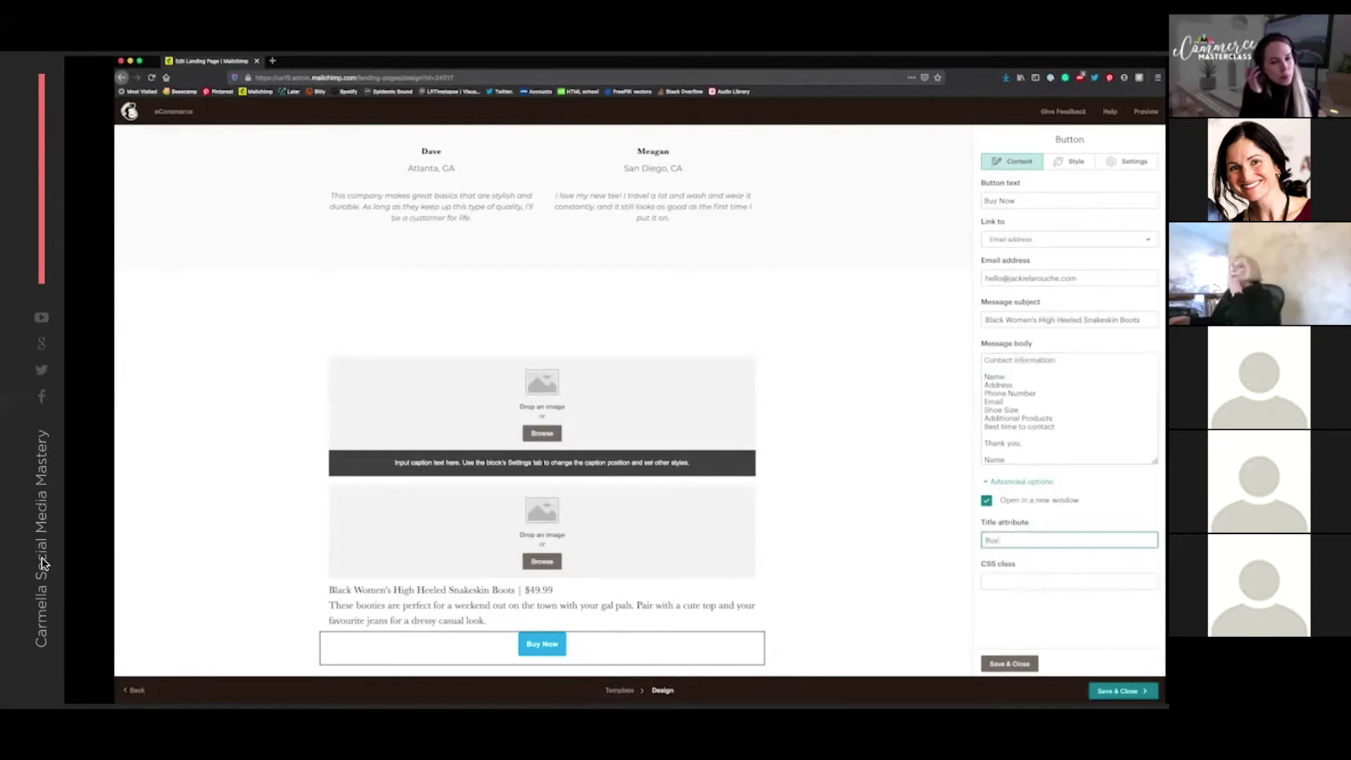
pyautogui.write("Black Women's High Heeled Snakeskin Boots")
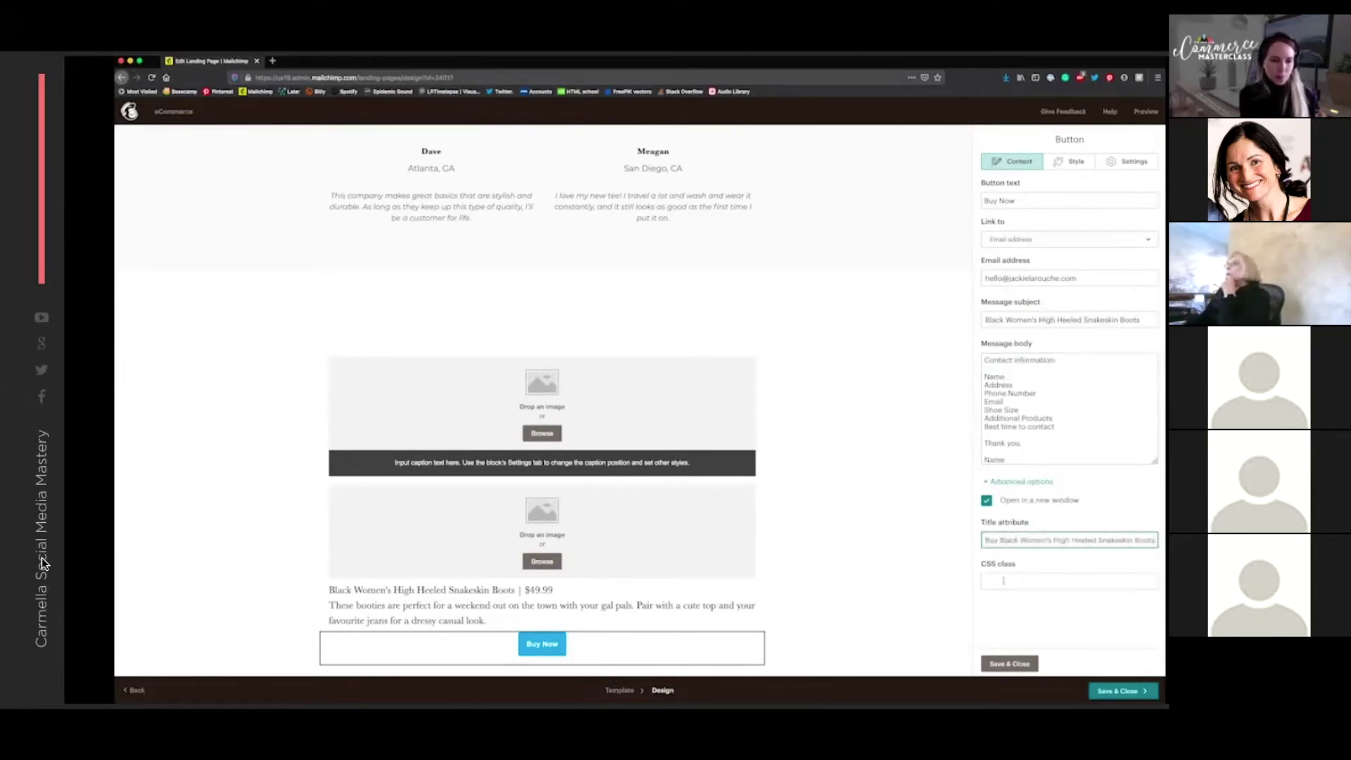
pyautogui.click(1071, 162)
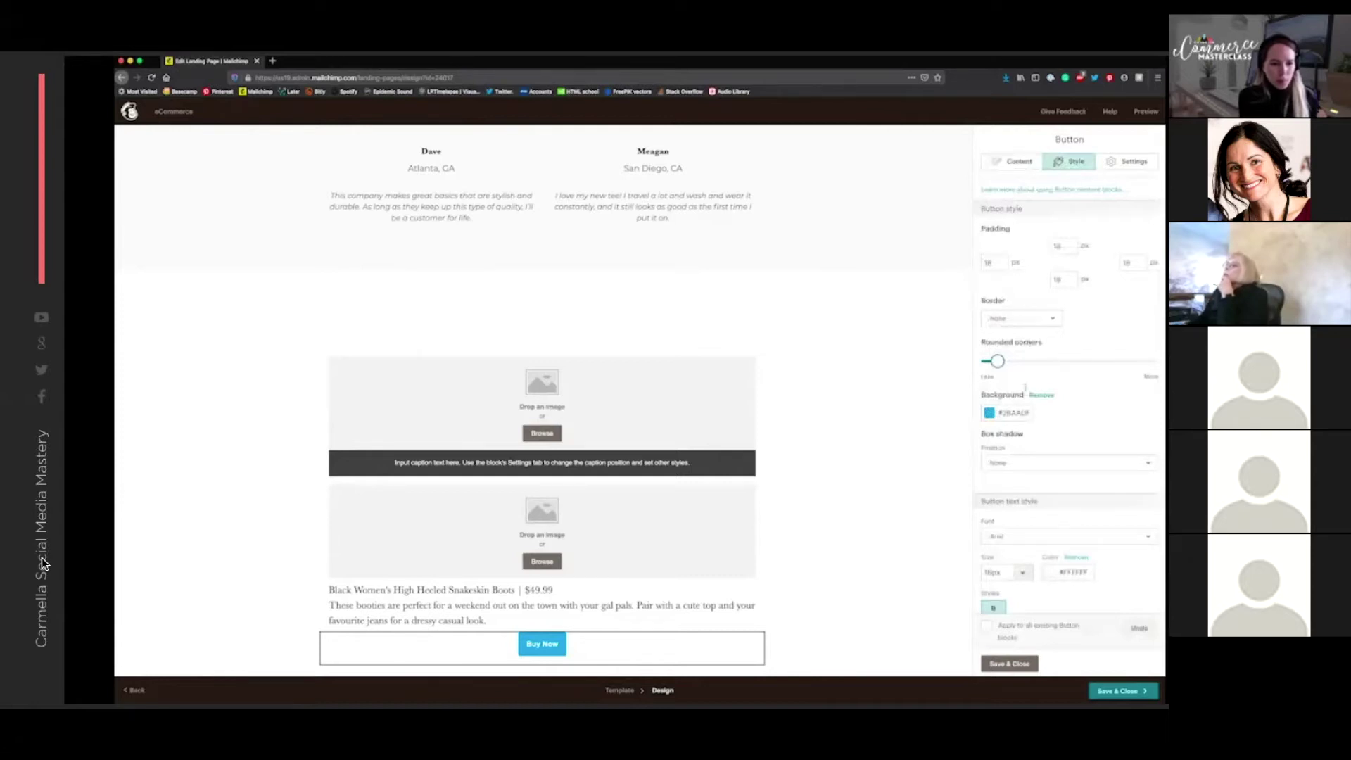
# Step: Change the Buy Now button's background colour to dark crimson and close the colour picker
pyautogui.click(1014, 413)
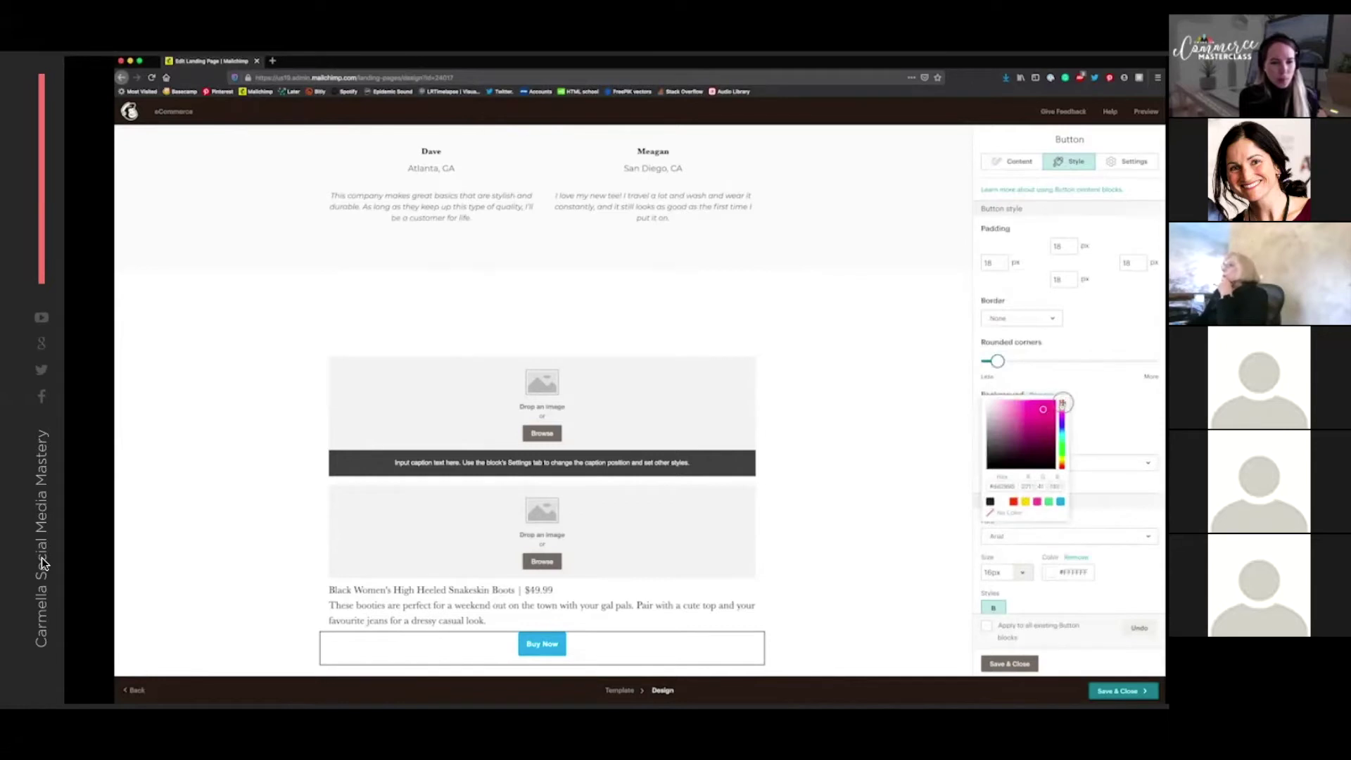
pyautogui.click(1036, 435)
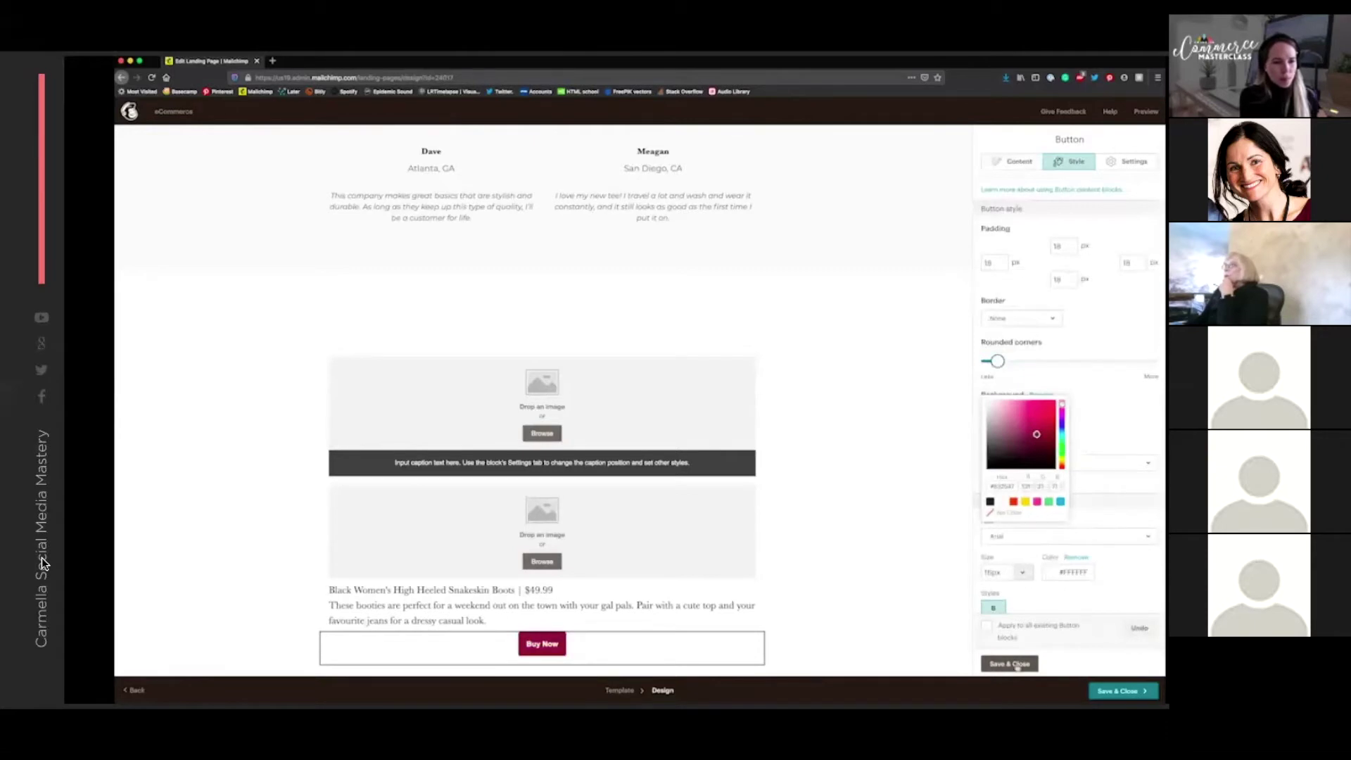
pyautogui.click(1096, 505)
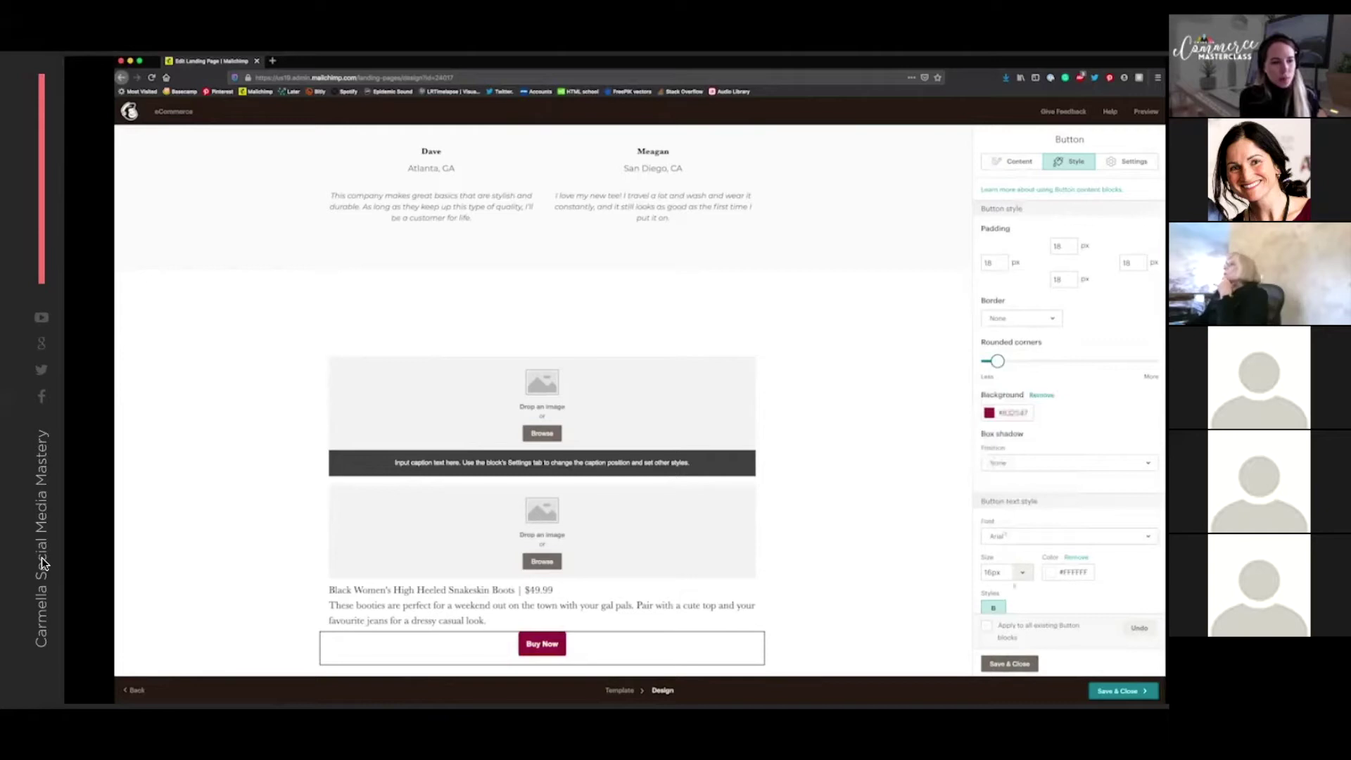
pyautogui.scroll(-1, 1014, 585)
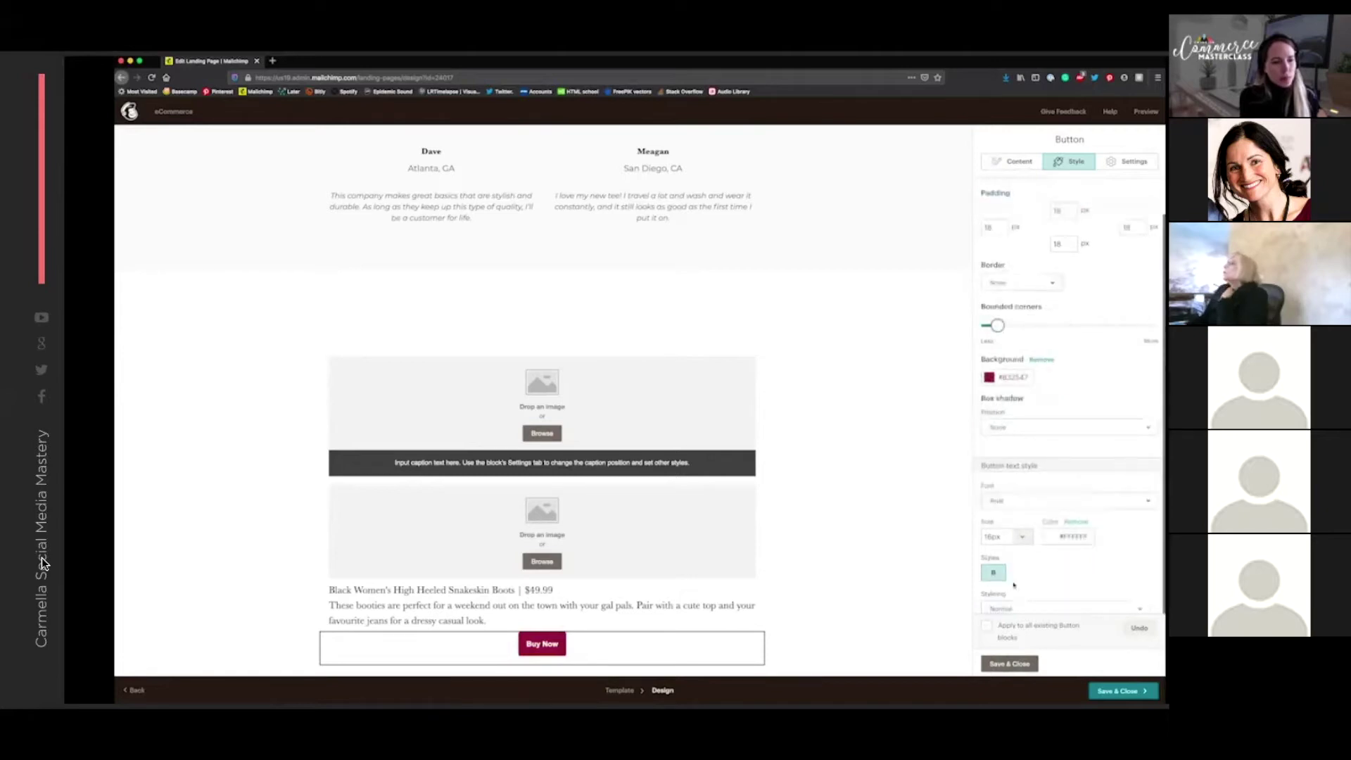
pyautogui.scroll(1, 1008, 565)
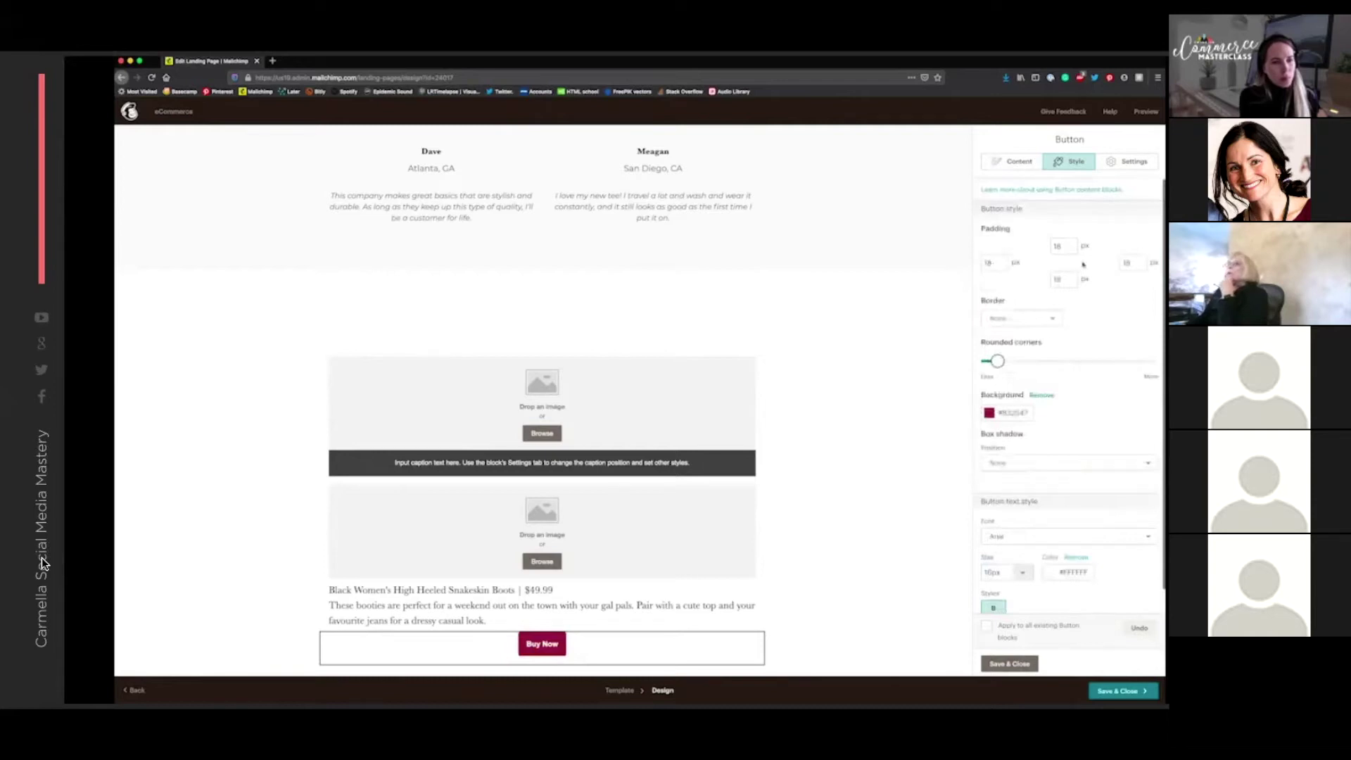
pyautogui.click(1127, 161)
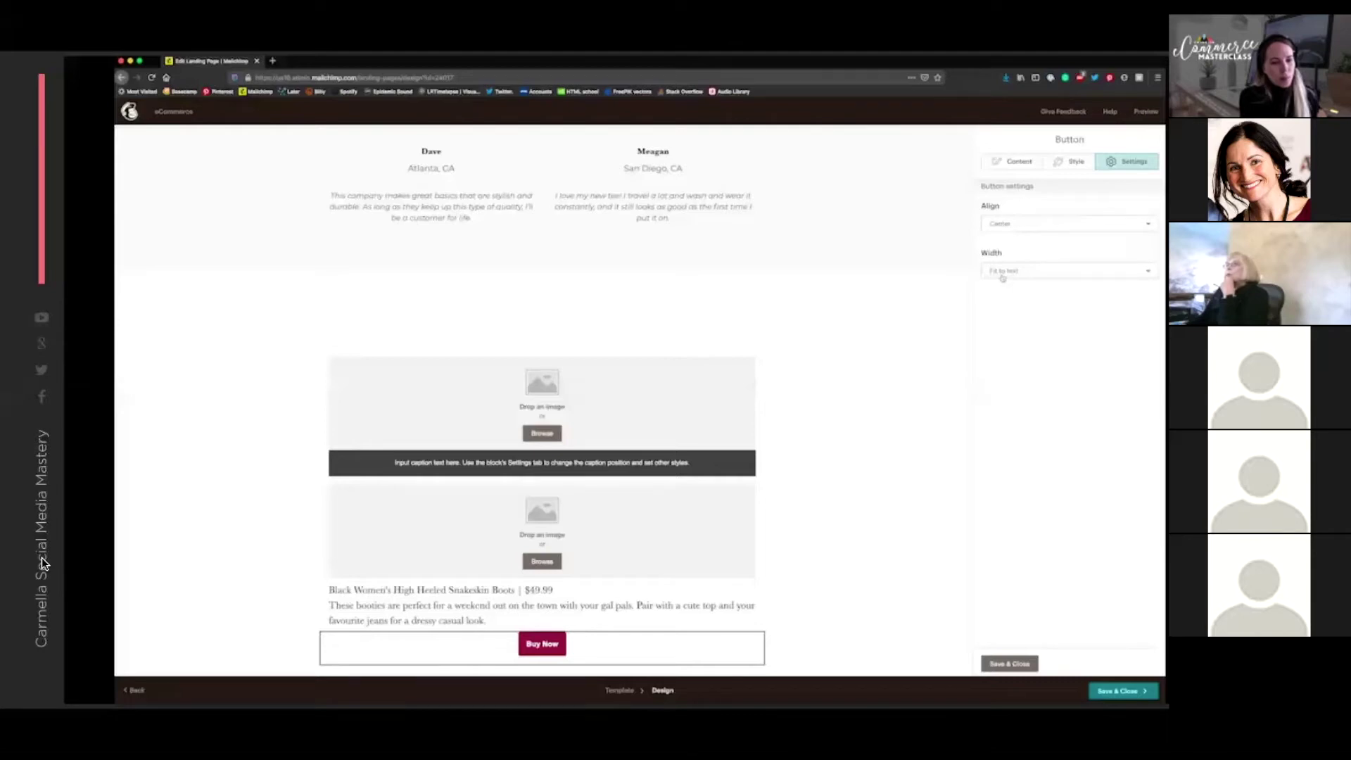
# Step: Save the Buy Now button, delete the empty image-with-caption block, and browse for a product image
pyautogui.click(1010, 664)
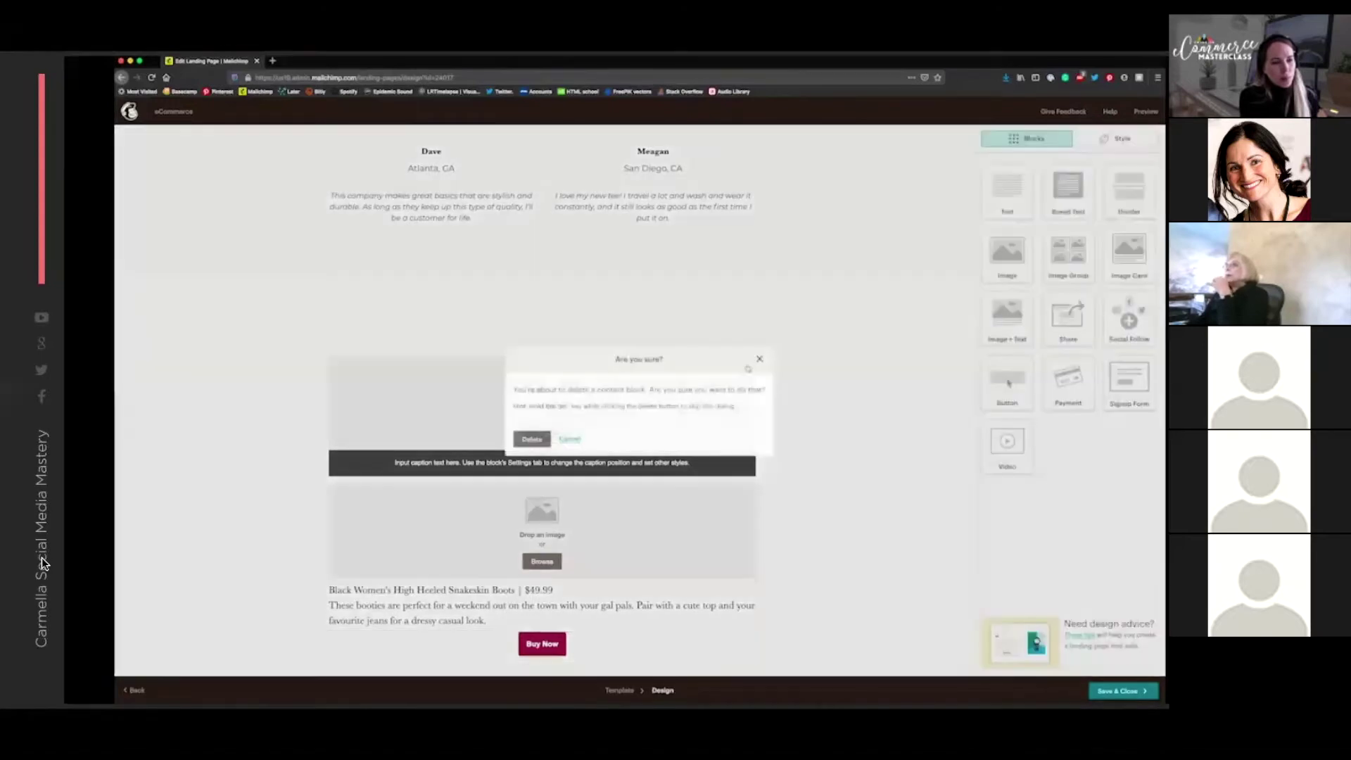
pyautogui.click(741, 374)
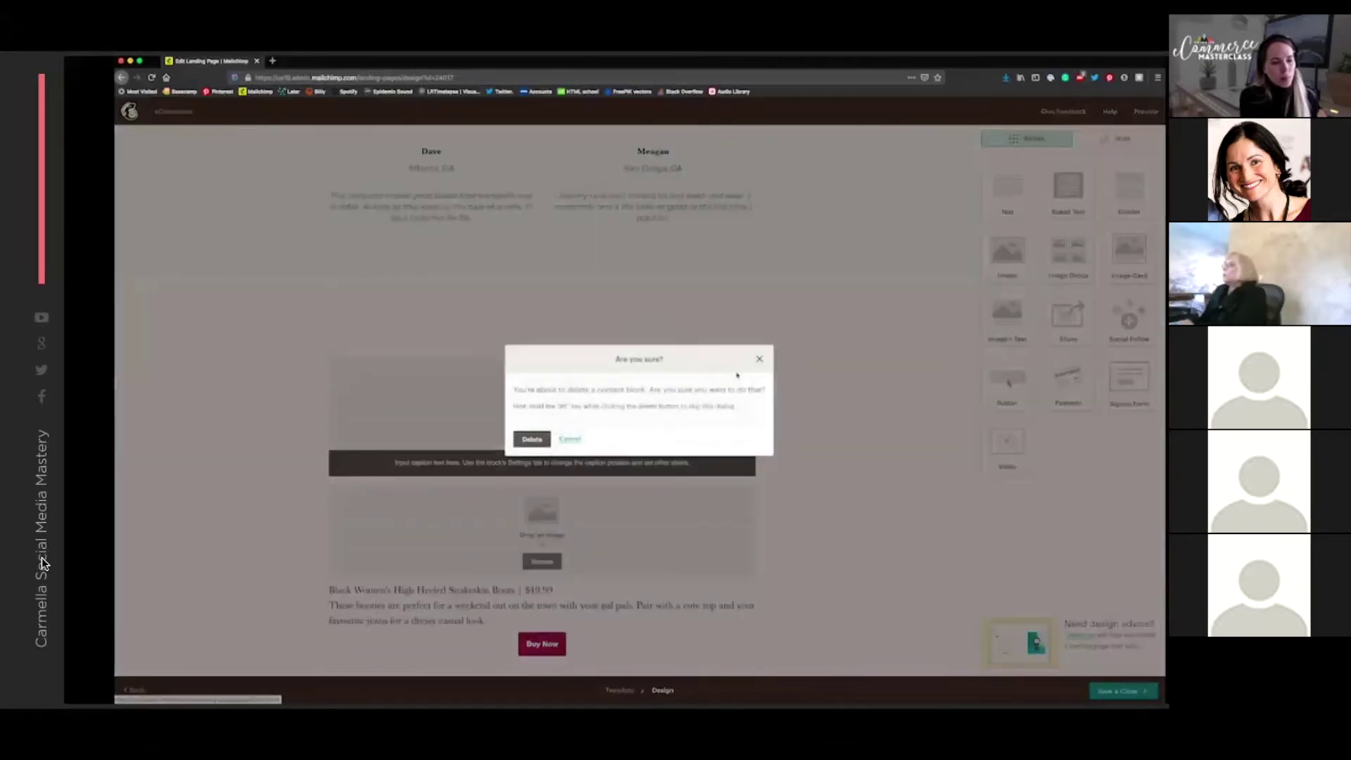
pyautogui.click(532, 439)
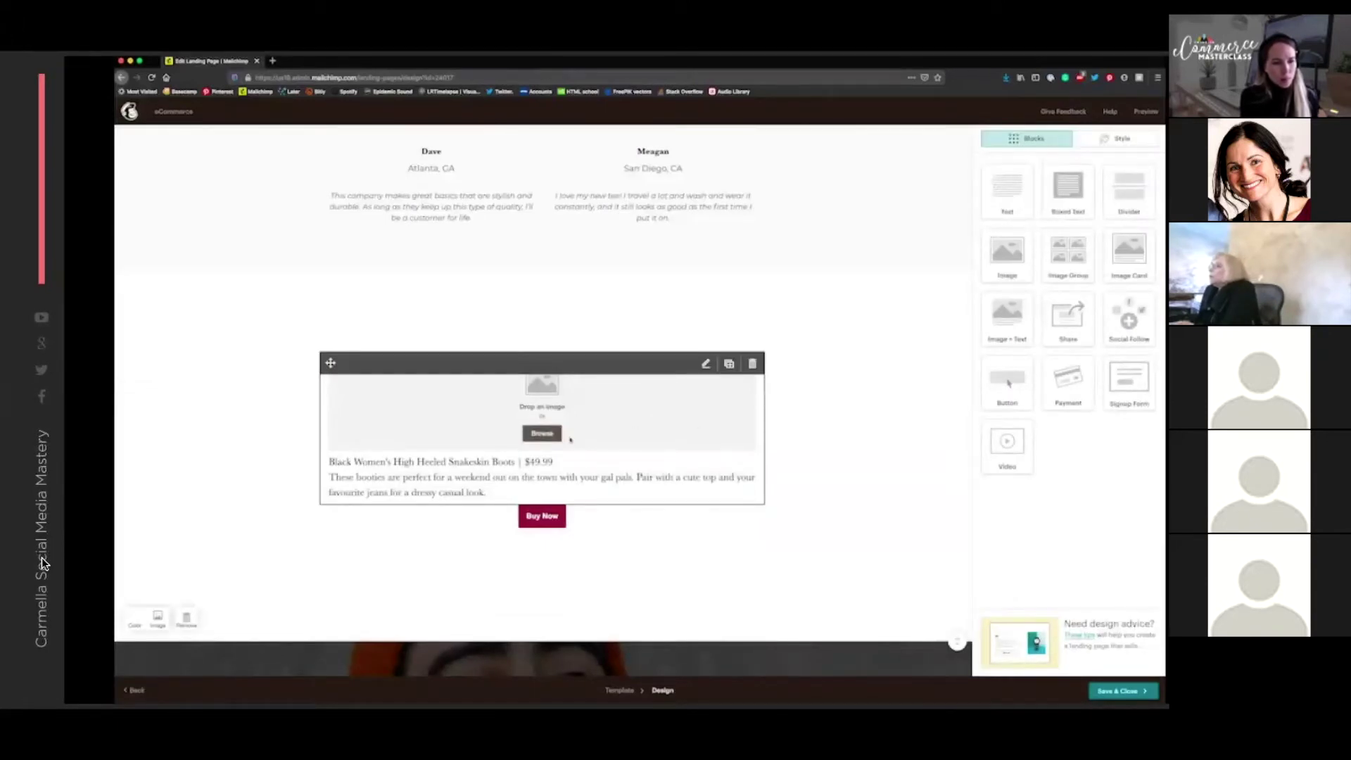
pyautogui.click(549, 435)
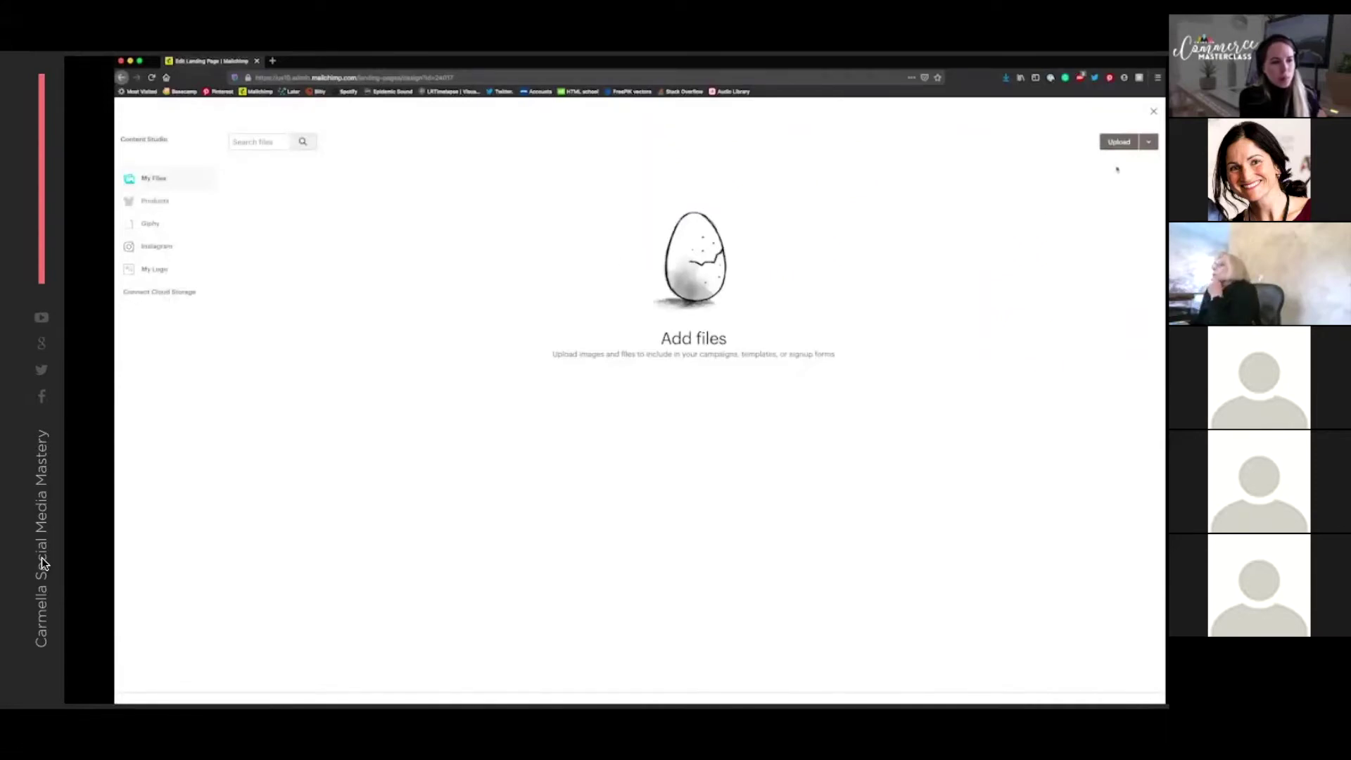
# Step: Close the Content Studio file library without adding any files
pyautogui.press('Escape')
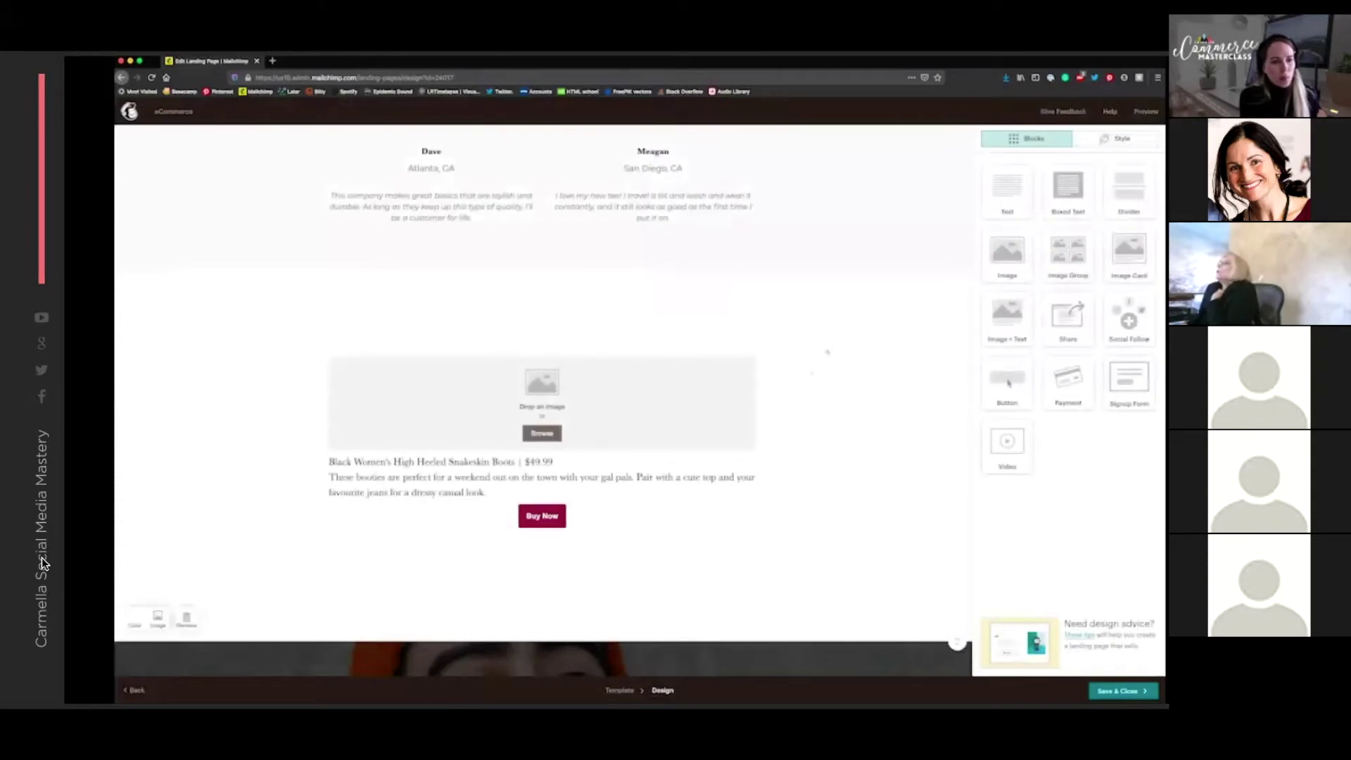
# Step: Scroll up the landing page to the area above the snakeskin boots product block
pyautogui.scroll(1, 708, 301)
pyautogui.scroll(2, 708, 301)
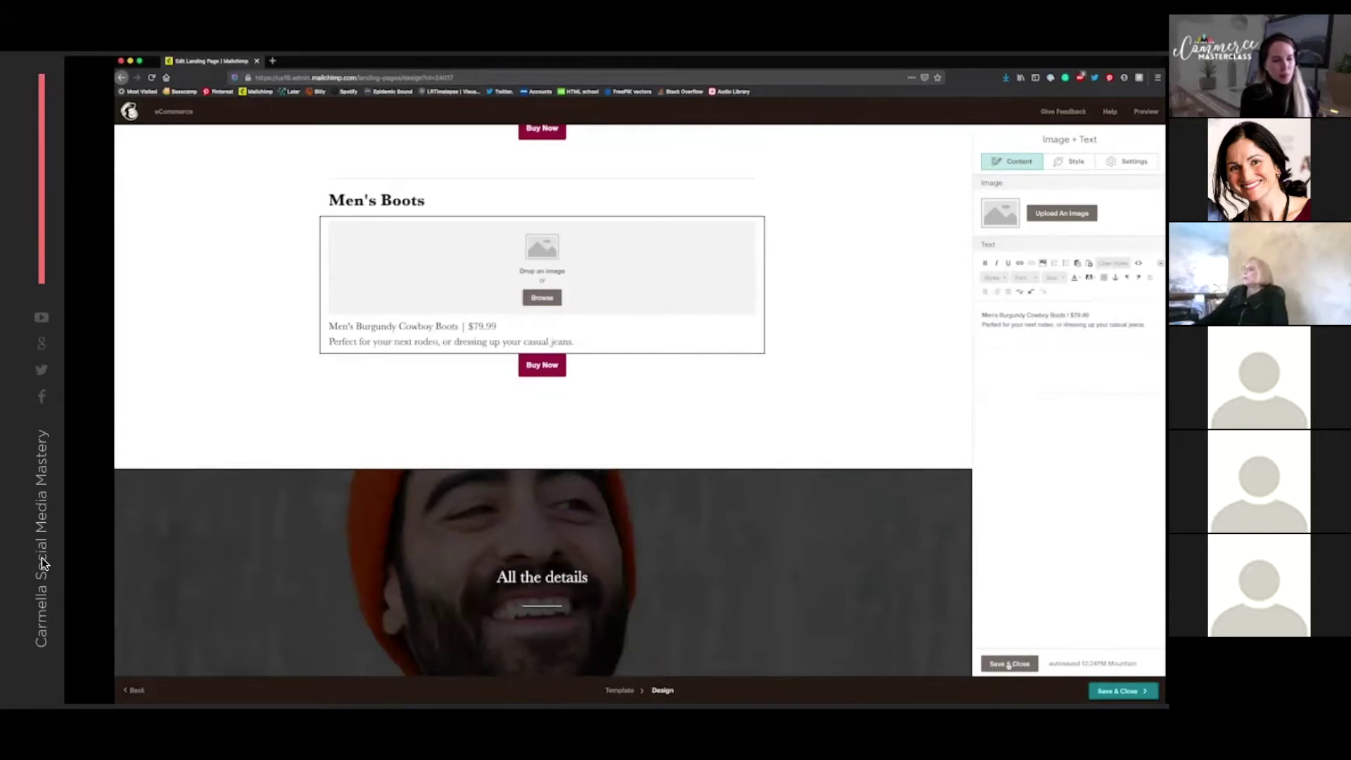
# Step: Save the Men's Boots product text and bring up the new Men's Buy Now button's settings
pyautogui.click(1009, 664)
pyautogui.click(706, 365)
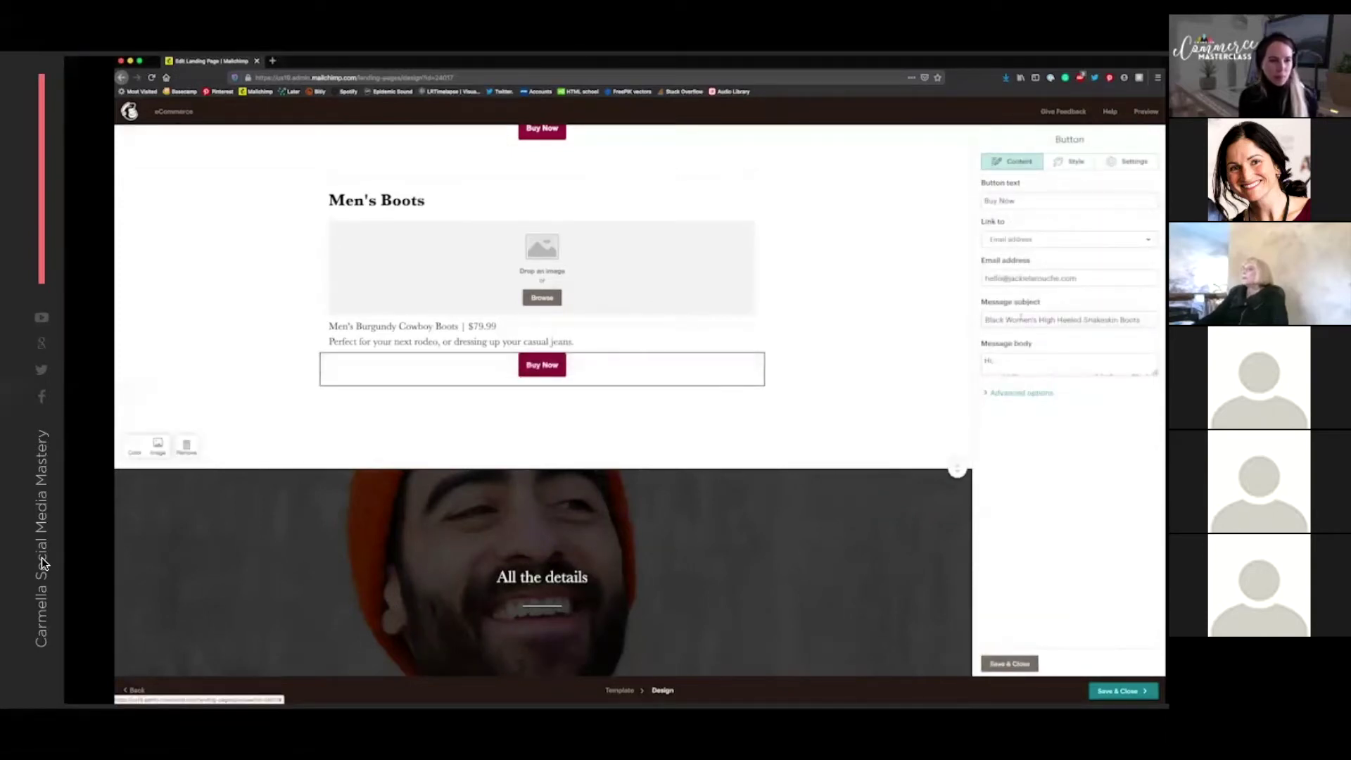
# Step: Change the Buy Now email subject and message body to Men's Burgundy Cowboy Boots
pyautogui.moveTo(1116, 320); pyautogui.dragTo(984, 320)
pyautogui.write("Men's Burgundy Cowboy")
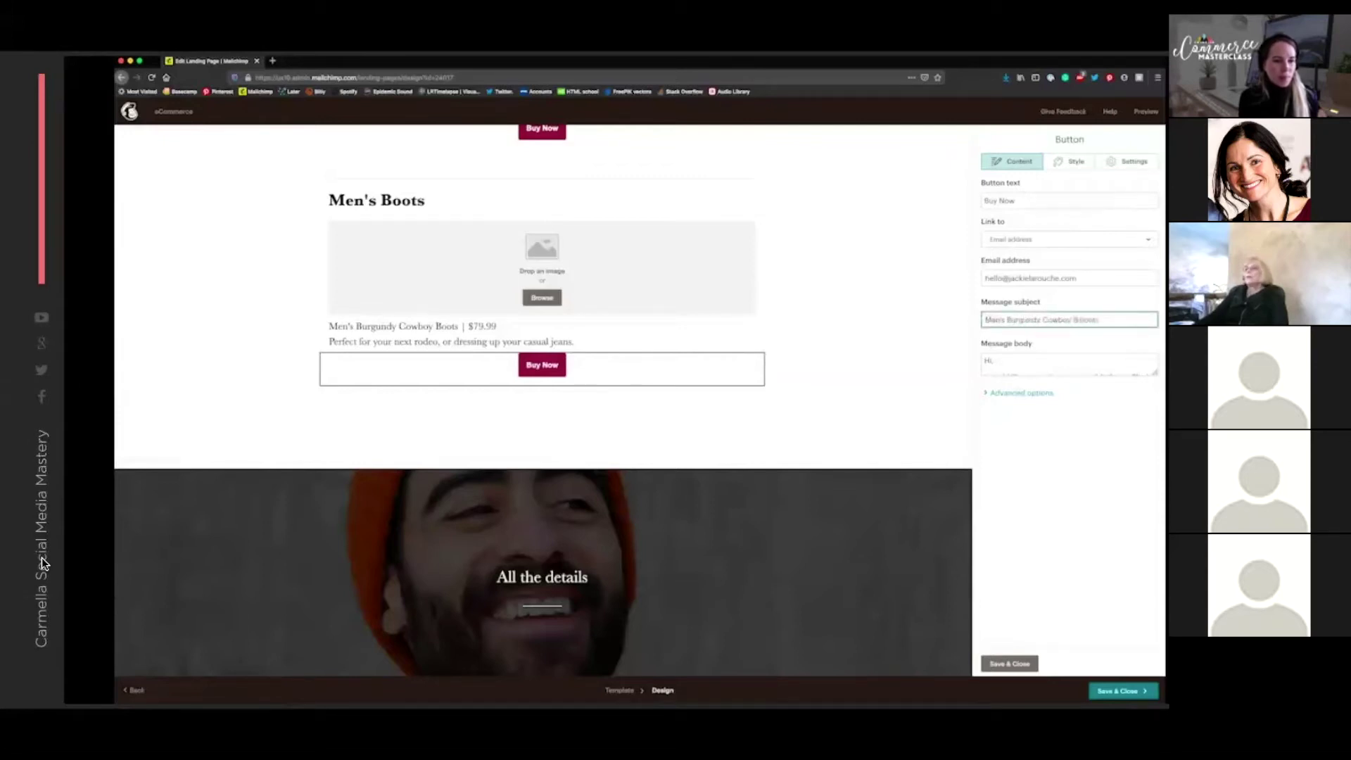
pyautogui.press('BackSpace')
pyautogui.press('BackSpace')
pyautogui.press('BackSpace')
pyautogui.press('BackSpace')
pyautogui.press('BackSpace')
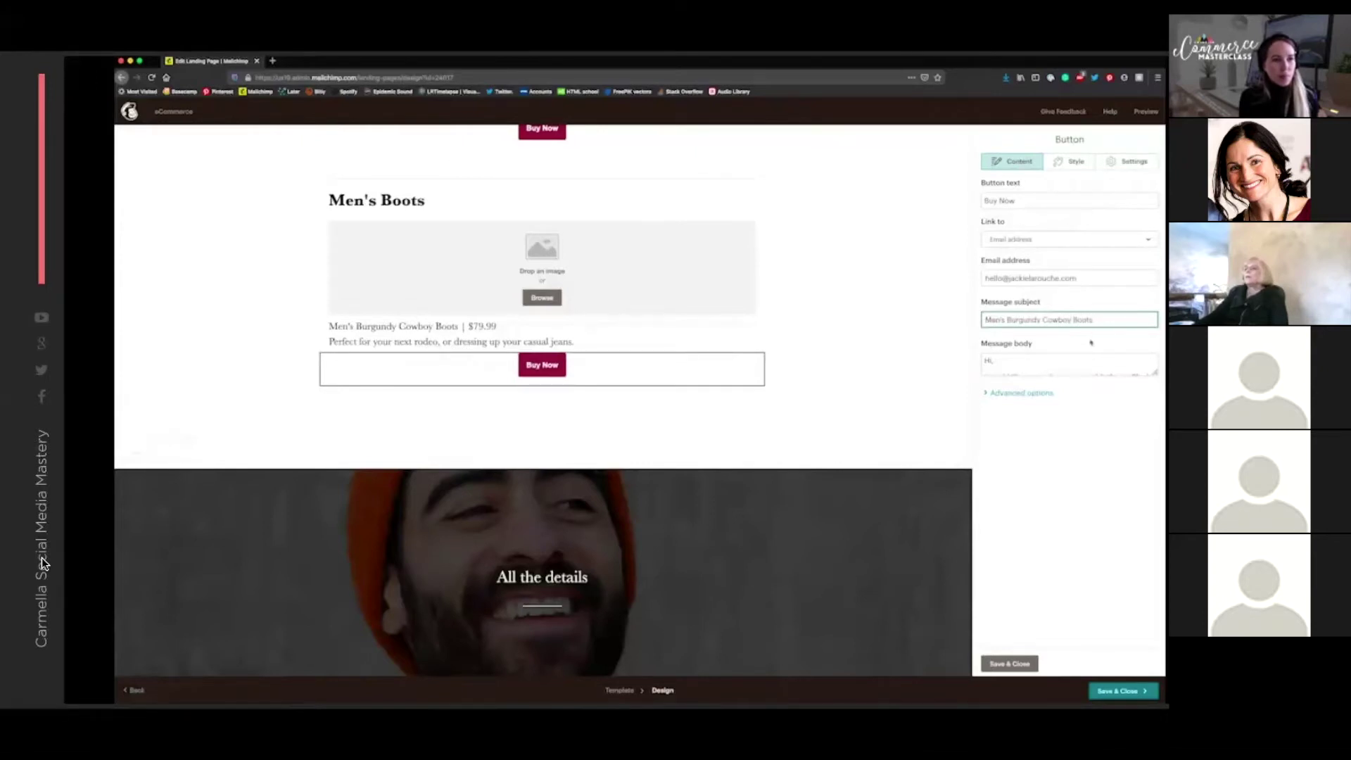
pyautogui.moveTo(1149, 381); pyautogui.dragTo(1150, 461)
pyautogui.moveTo(1096, 320); pyautogui.dragTo(983, 320)
pyautogui.press('super+c')
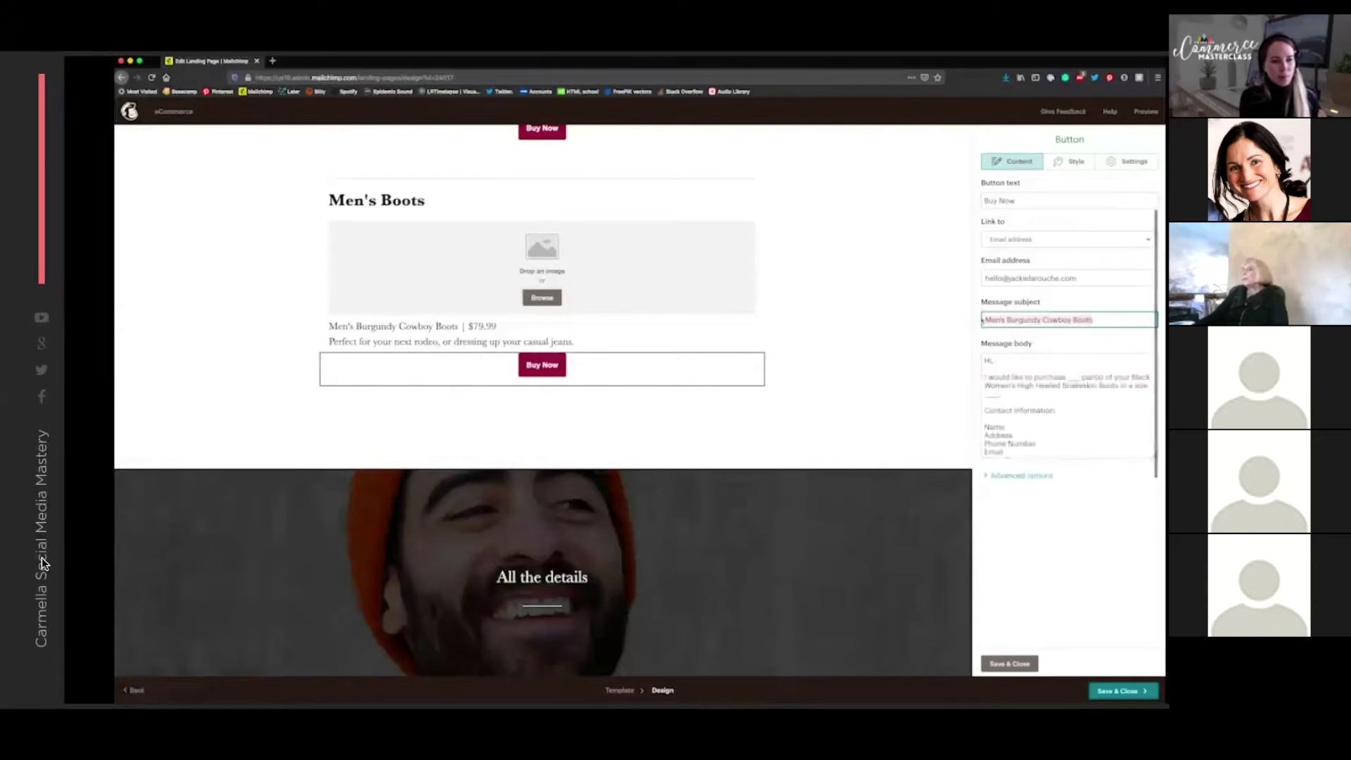
pyautogui.click(1037, 364)
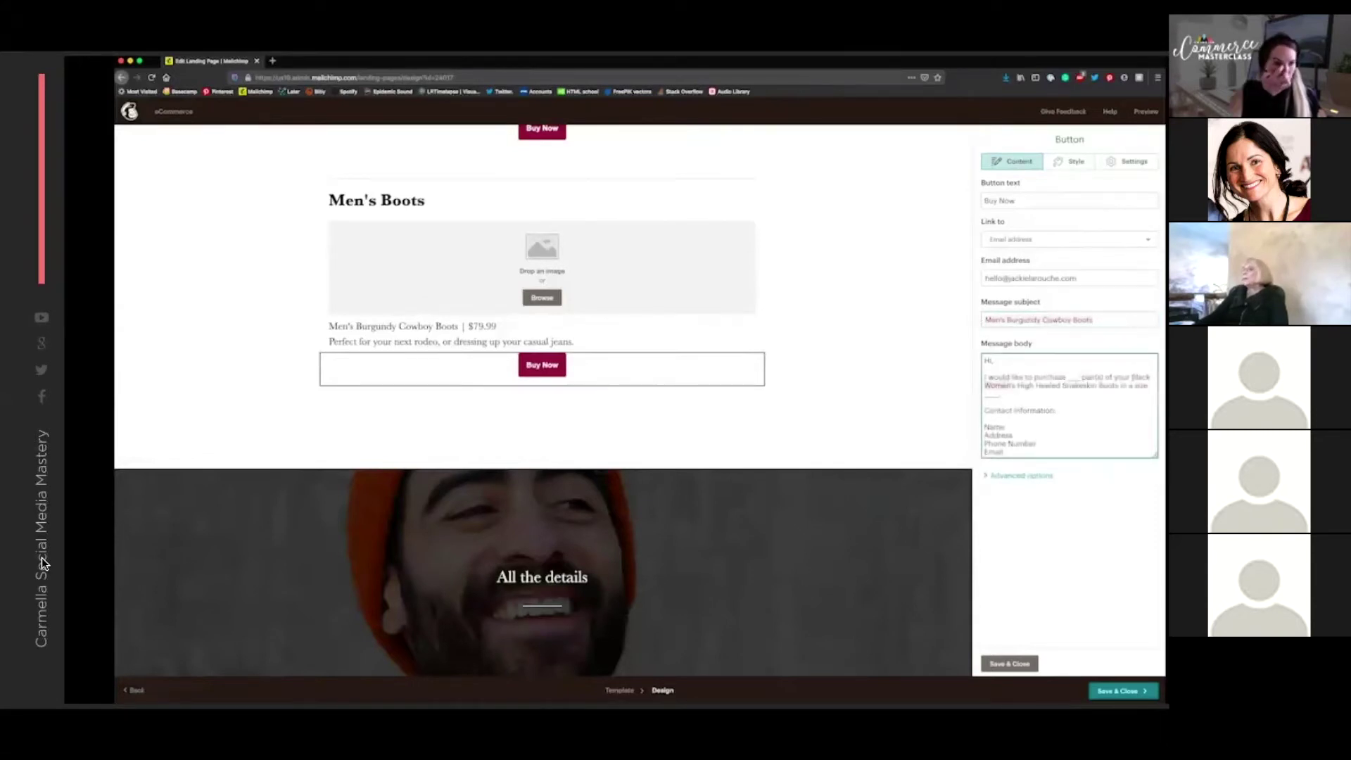
pyautogui.moveTo(1132, 377)
pyautogui.mouseDown()
pyautogui.moveTo(1070, 385)
pyautogui.moveTo(1119, 386)
pyautogui.mouseUp()
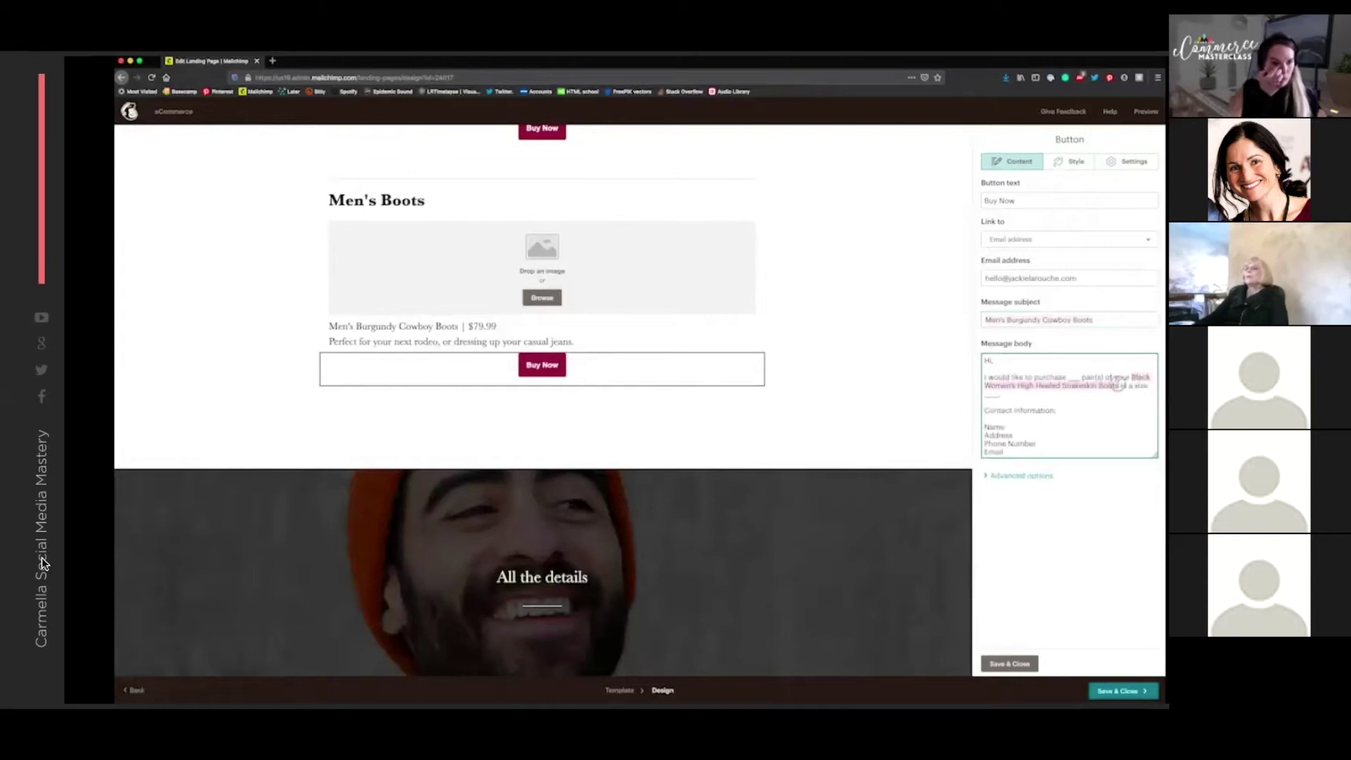
pyautogui.press('super+v')
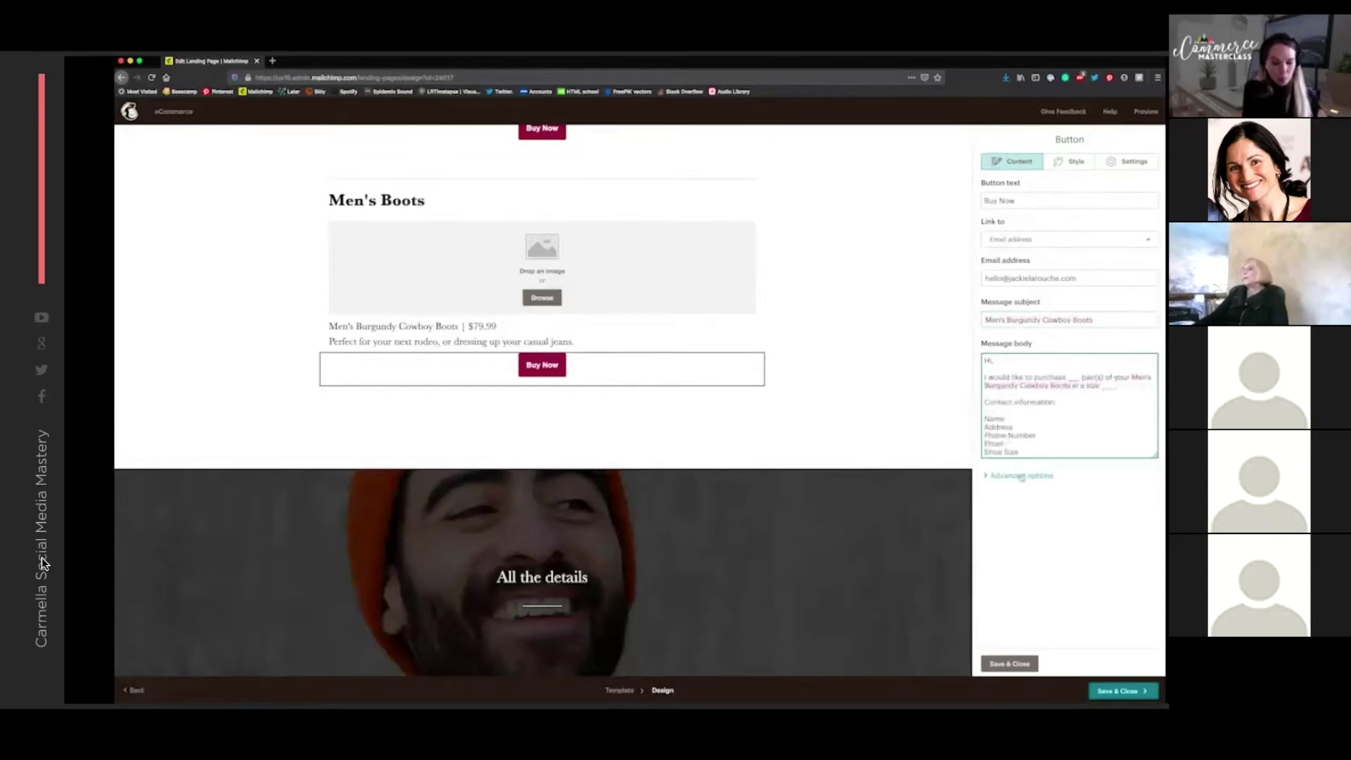
# Step: Set the button's title attribute to Men's Burgundy Cowboy Boots and save the button
pyautogui.click(1101, 321)
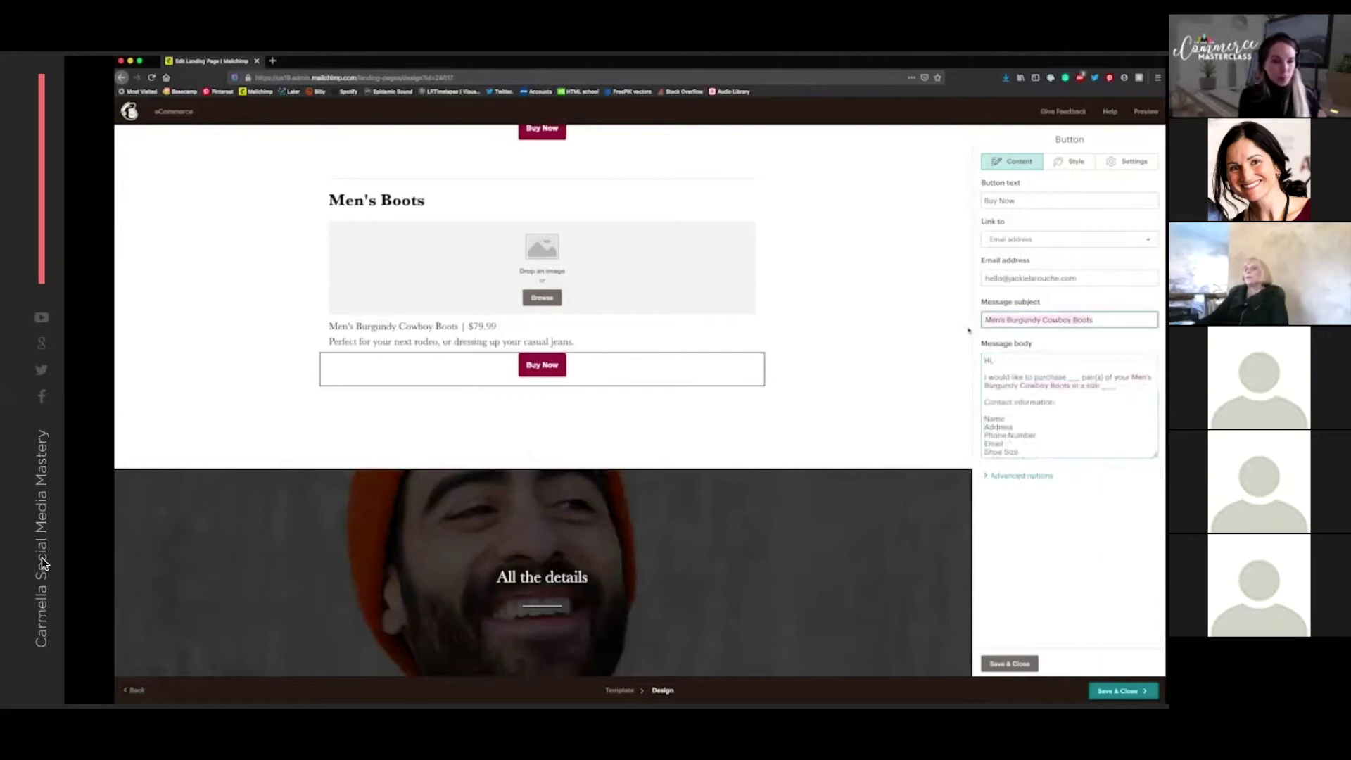
pyautogui.click(1015, 477)
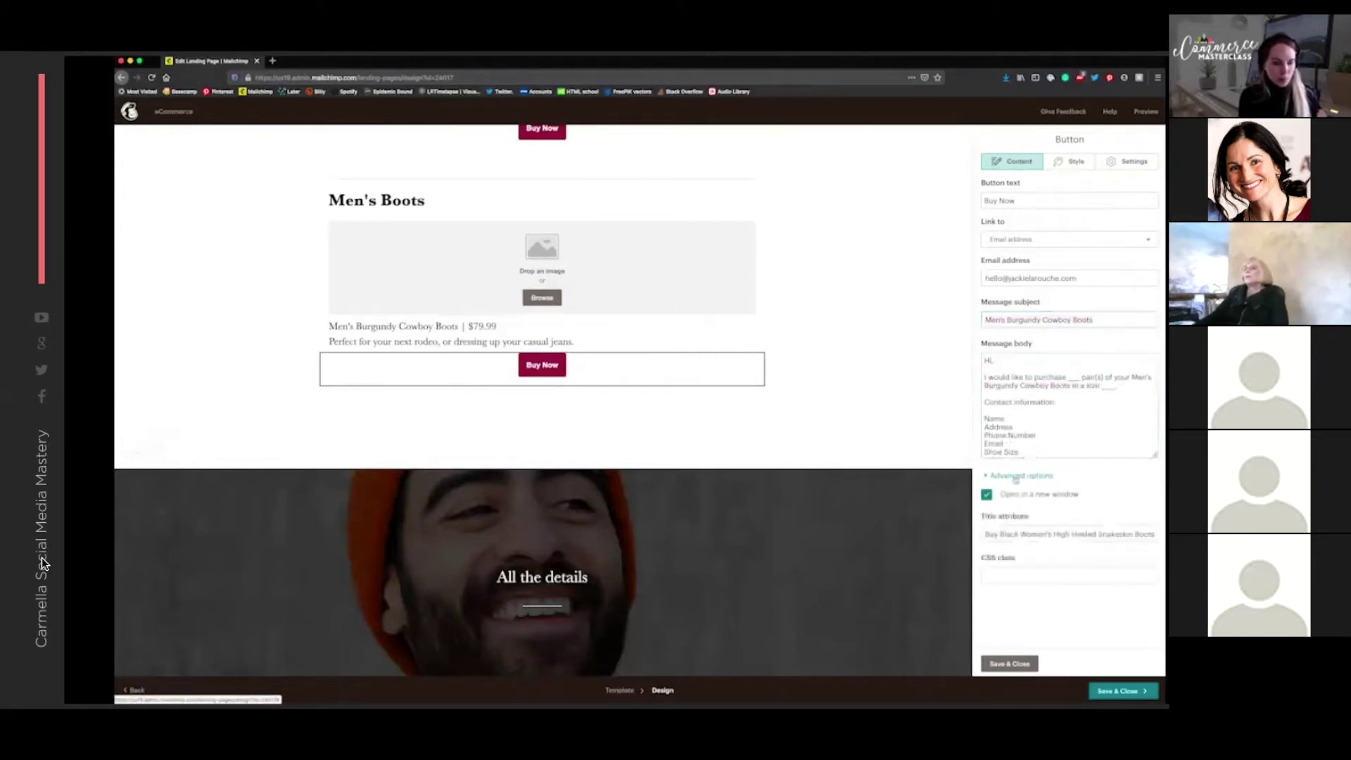
pyautogui.moveTo(1000, 534); pyautogui.dragTo(1160, 534)
pyautogui.press('super+v')
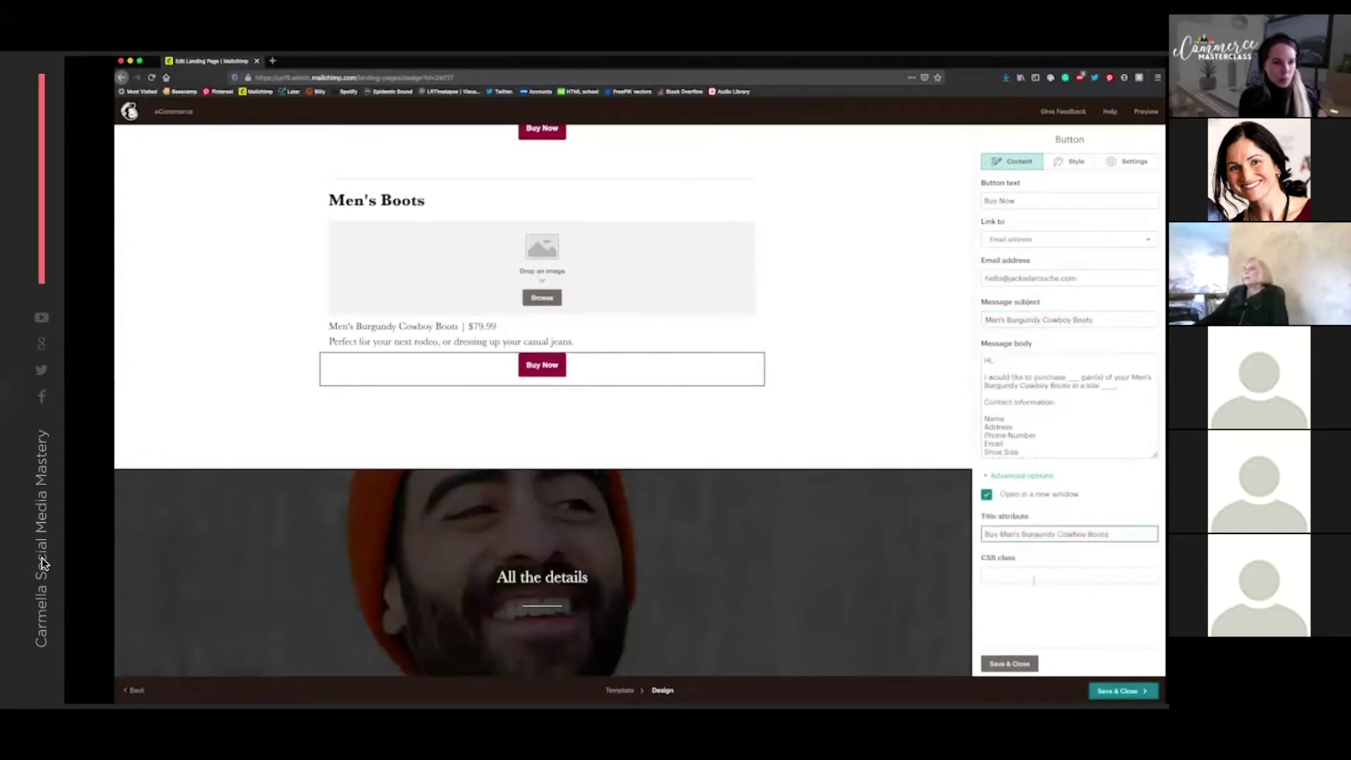
pyautogui.click(1011, 664)
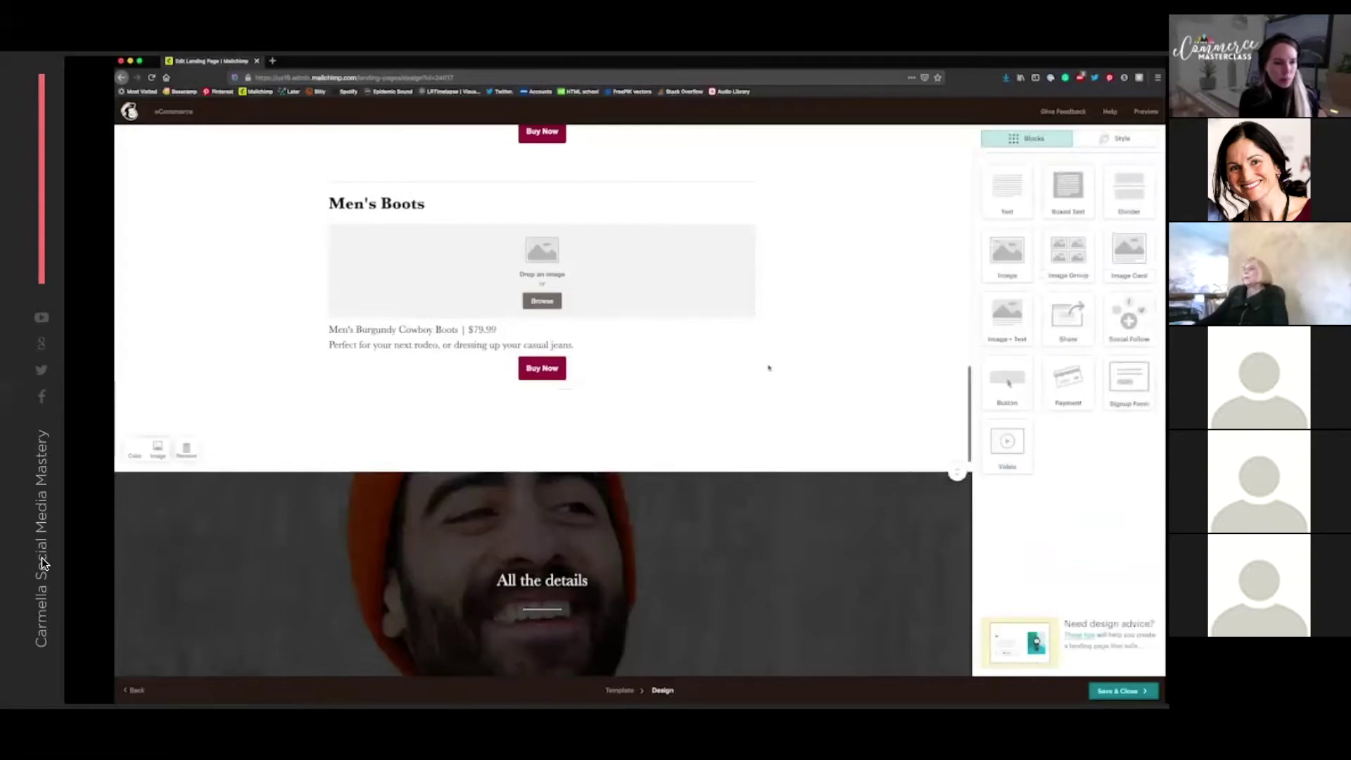
# Step: Preview the landing page on Mobile, scrolling through the Women's Boots and Men's Boots sections
pyautogui.scroll(5, 769, 368)
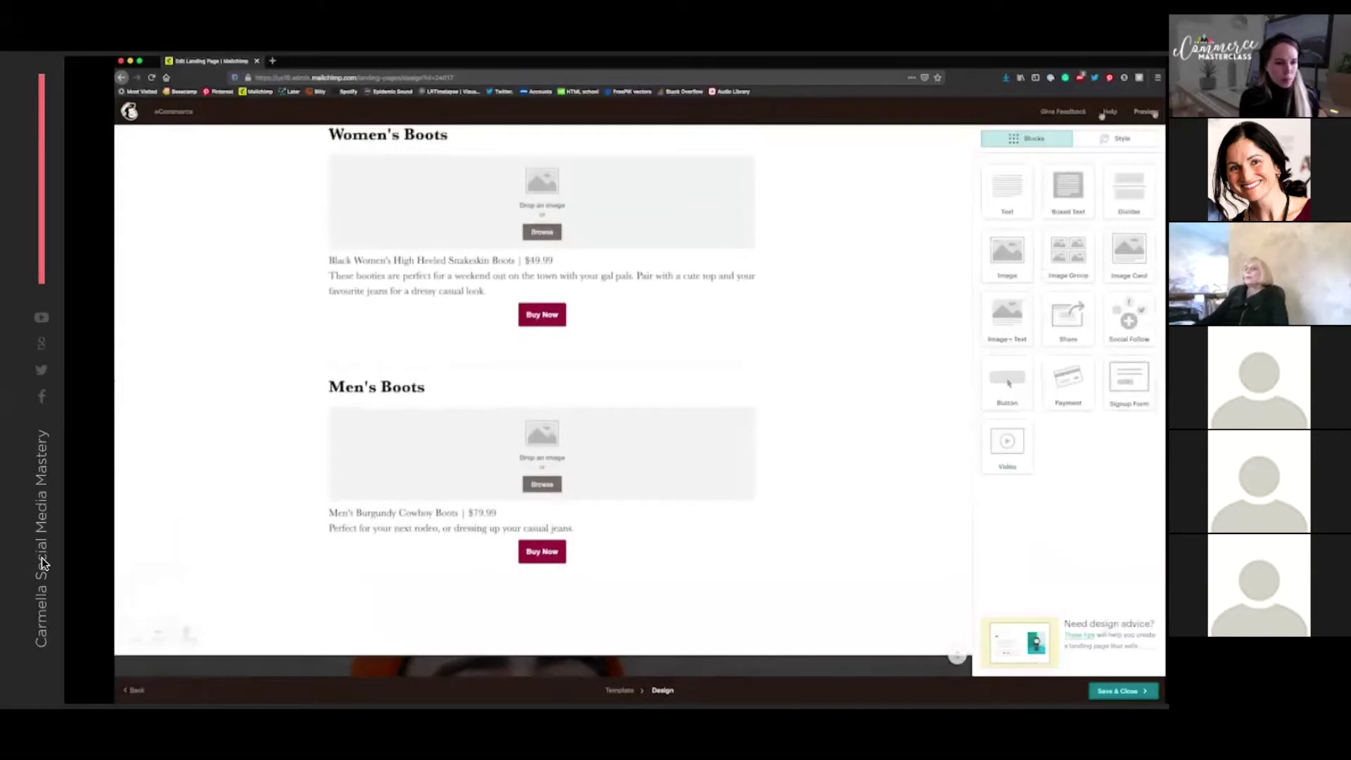
pyautogui.click(1146, 111)
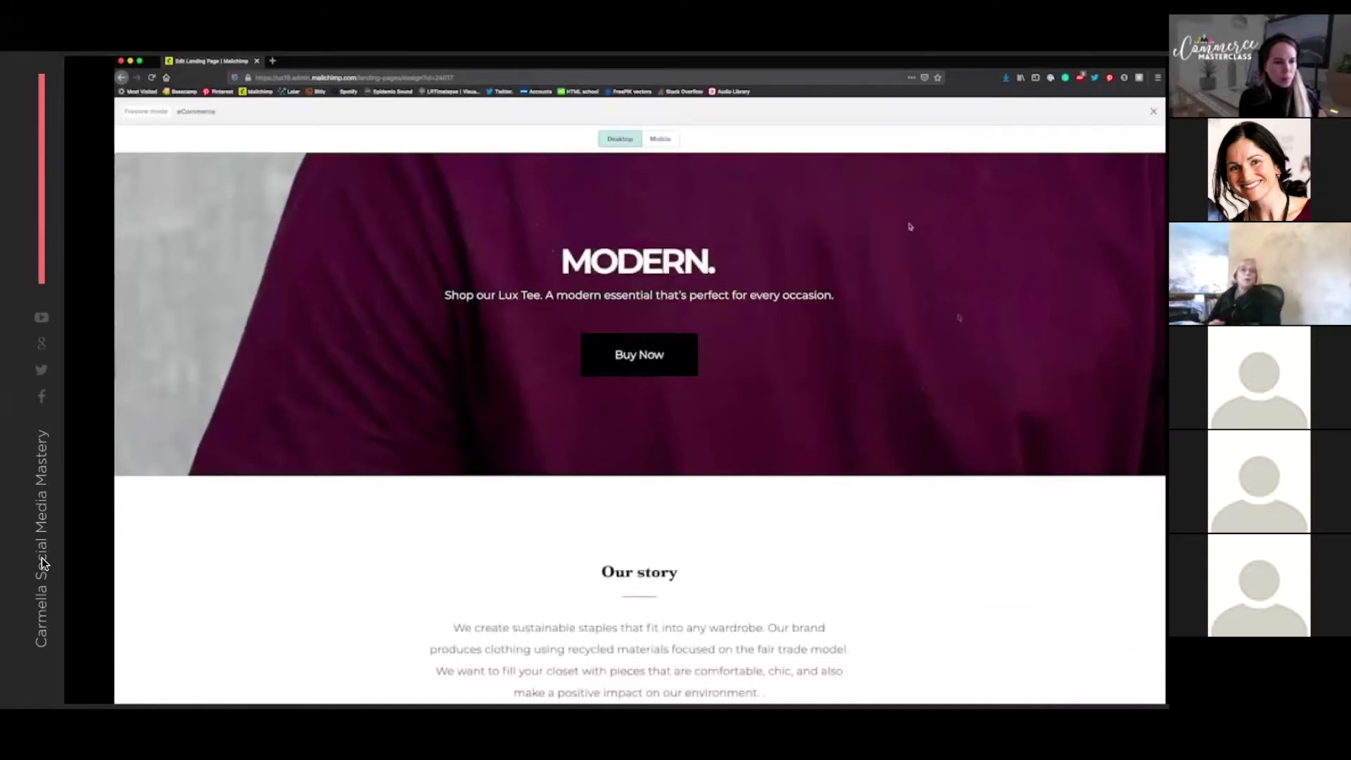
pyautogui.click(661, 140)
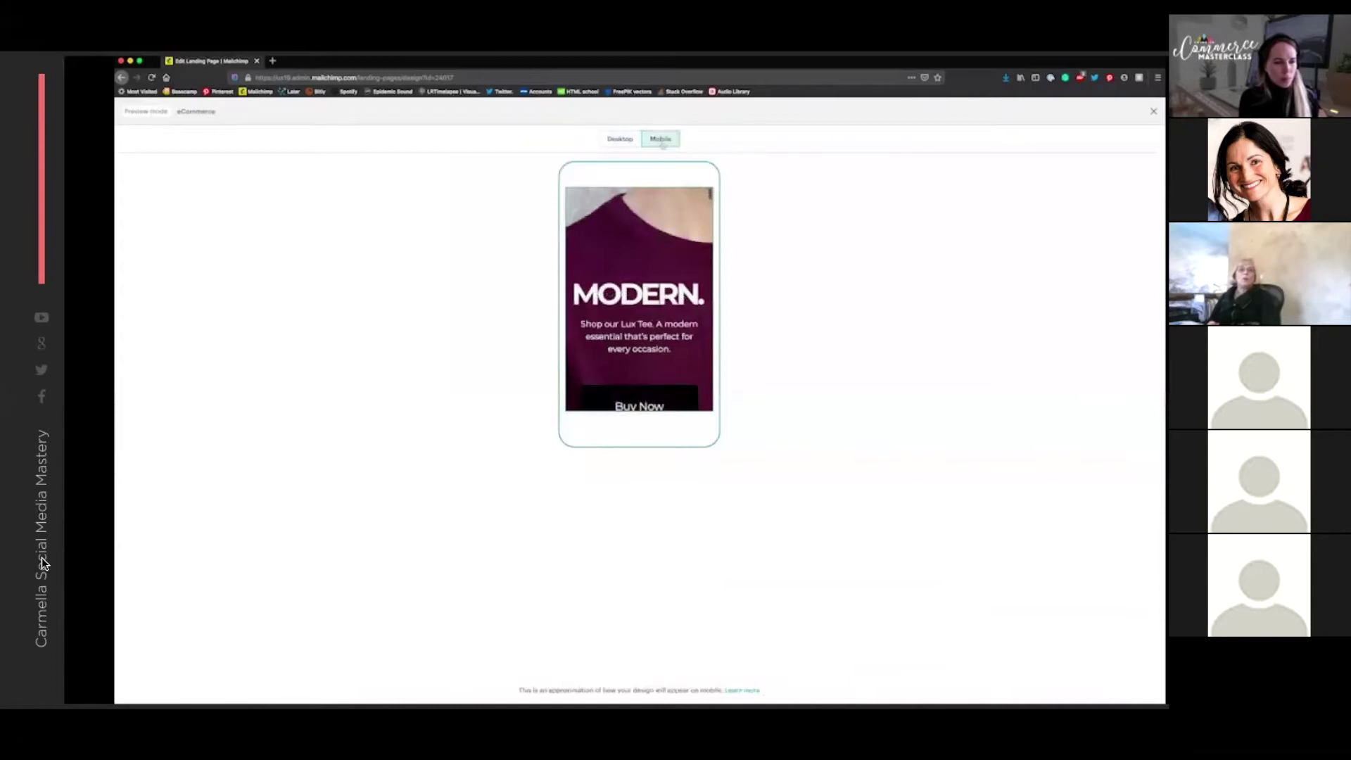
pyautogui.scroll(-3, 646, 287)
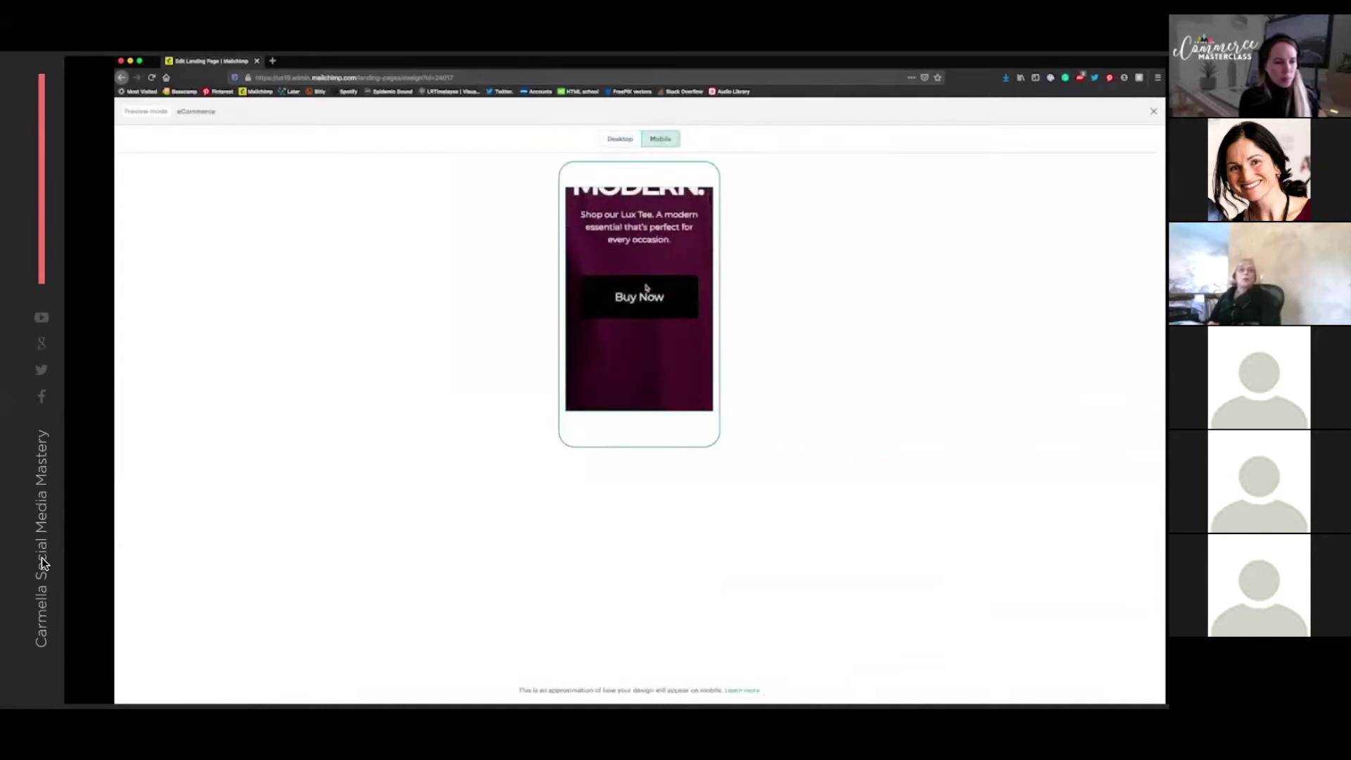
pyautogui.scroll(-10, 646, 287)
pyautogui.scroll(-5, 646, 287)
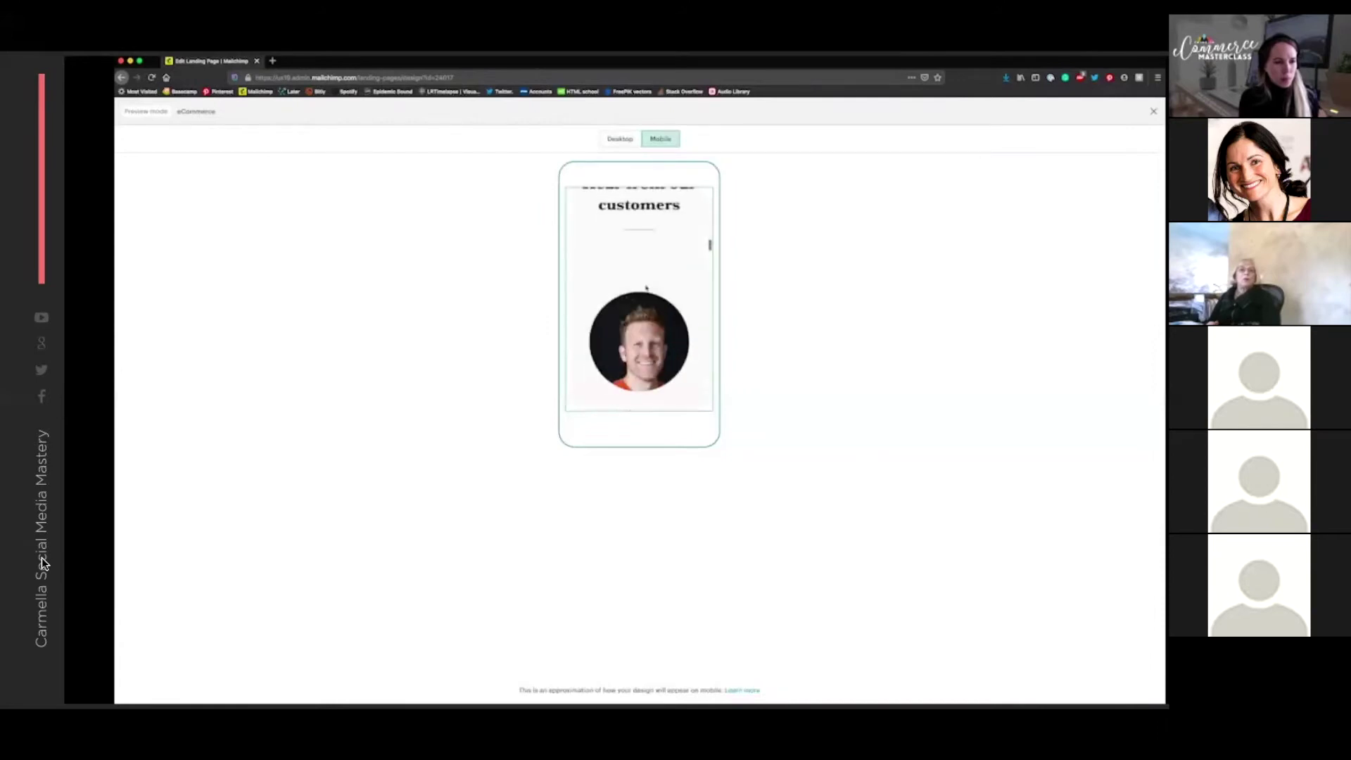
pyautogui.scroll(-6, 646, 287)
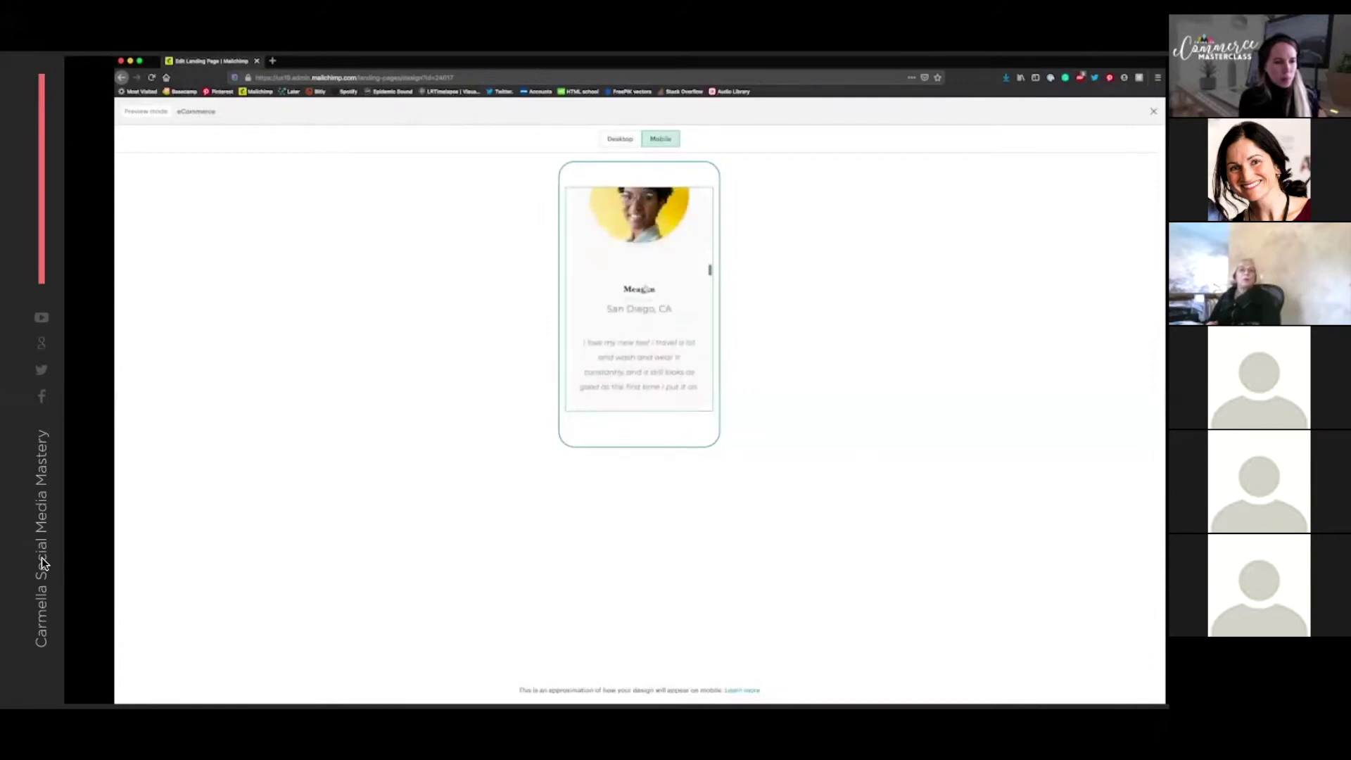
pyautogui.scroll(-8, 646, 289)
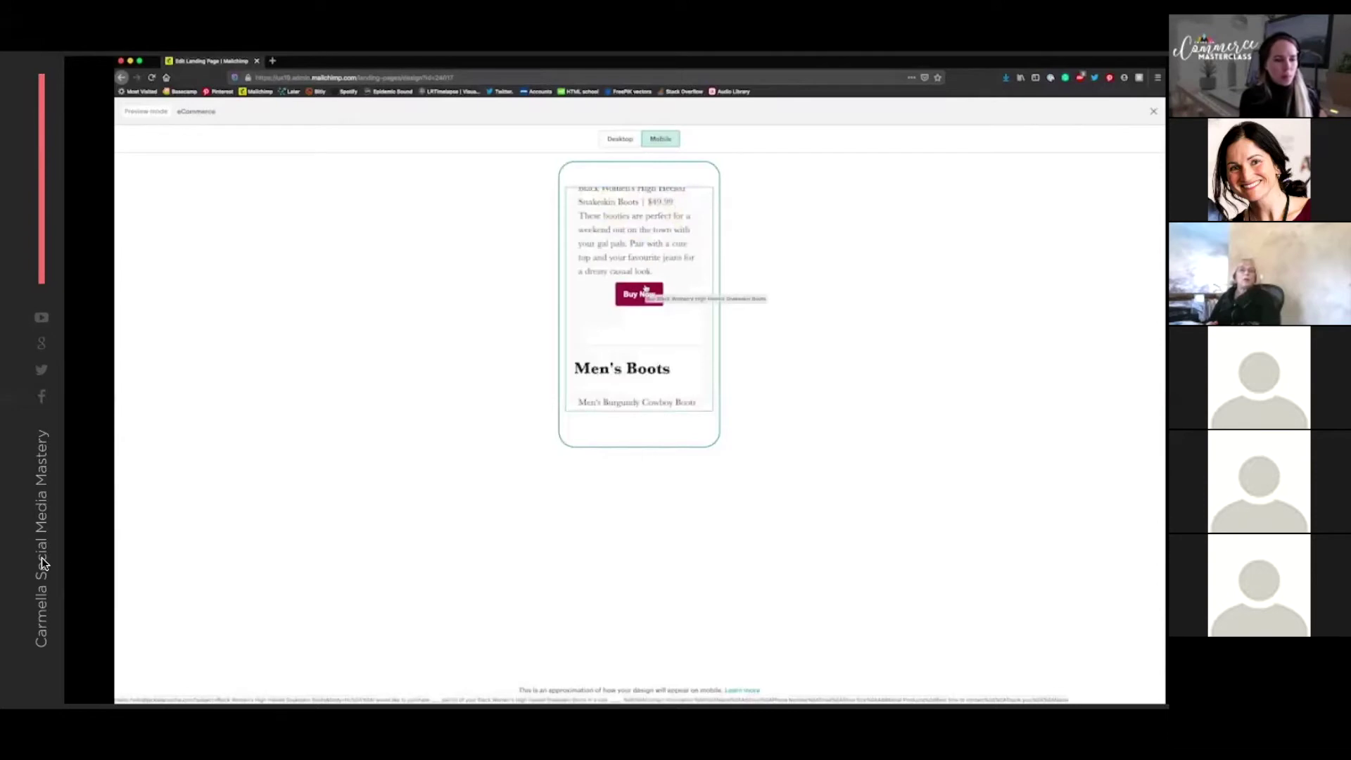
pyautogui.scroll(2, 637, 282)
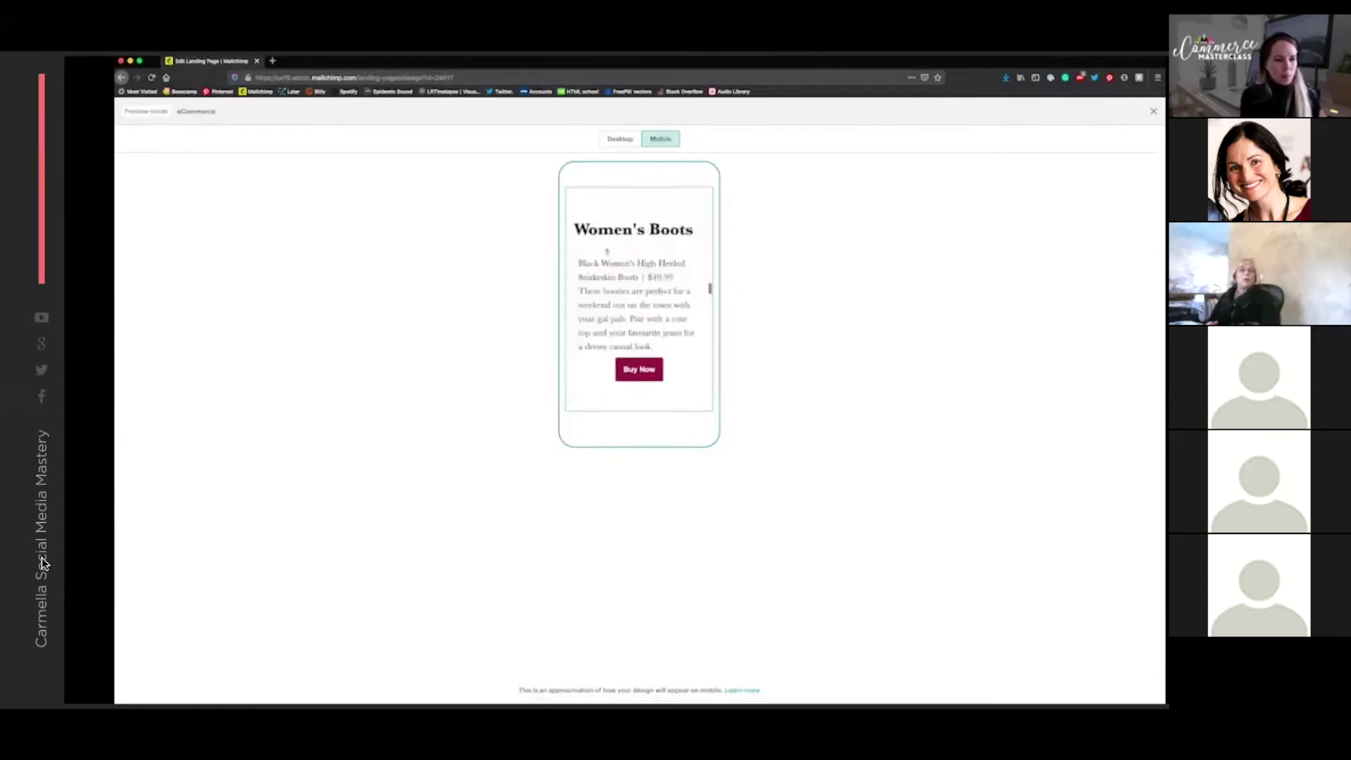
pyautogui.scroll(-5, 635, 246)
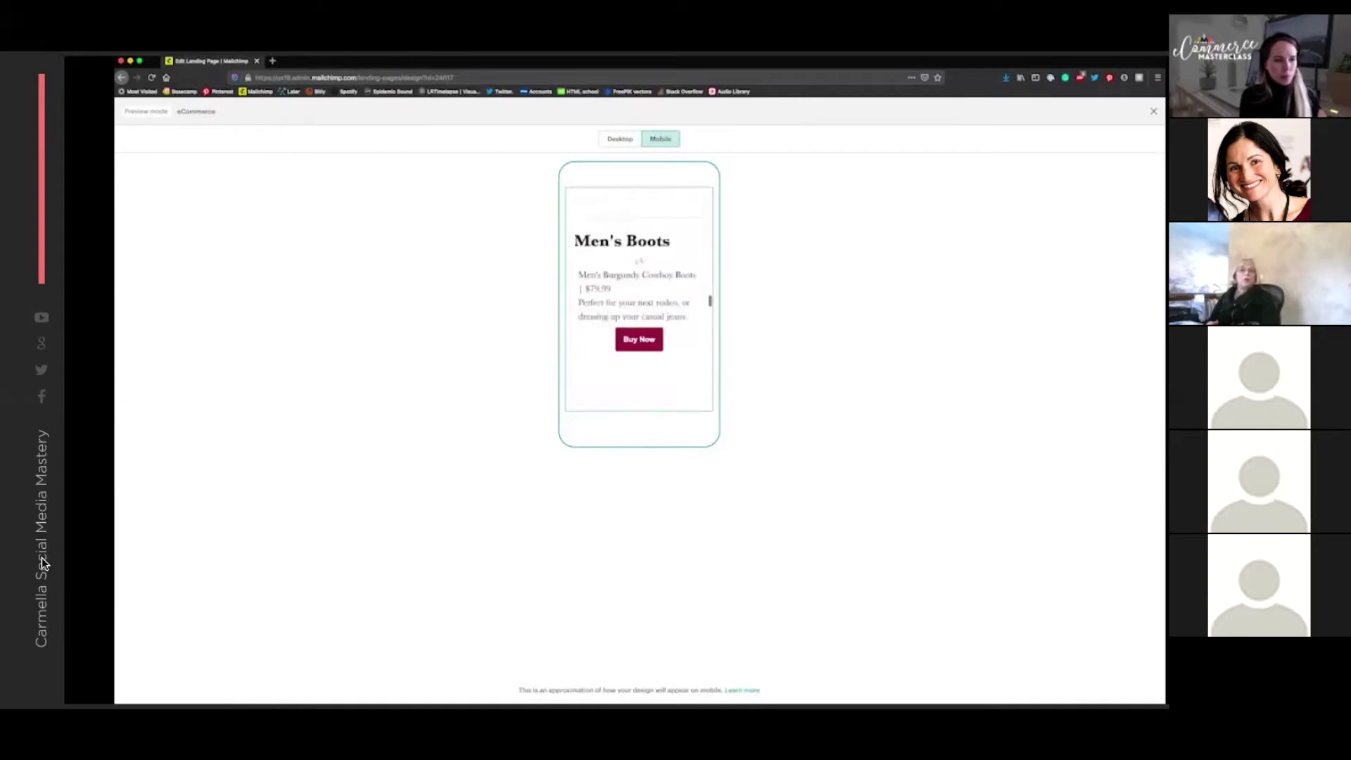
pyautogui.scroll(3, 639, 267)
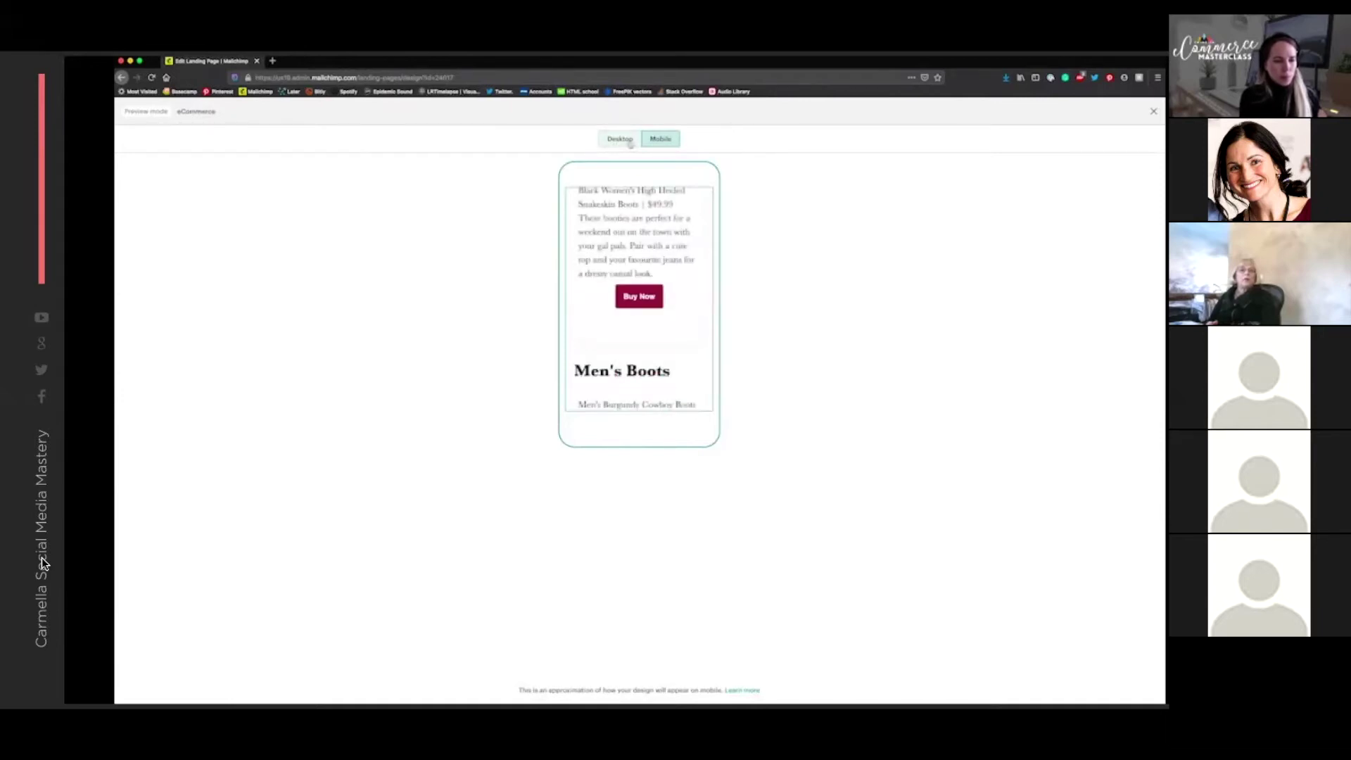
pyautogui.click(621, 139)
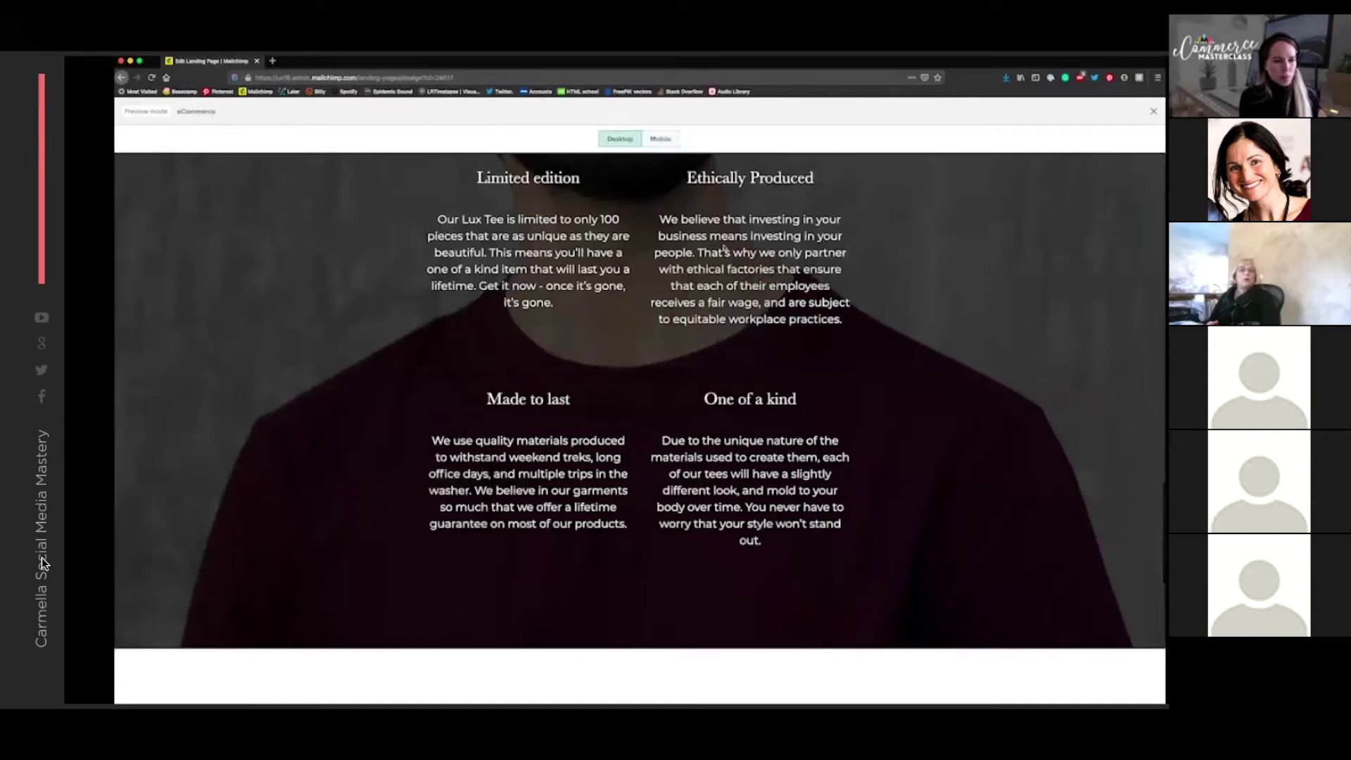
# Step: Review the desktop preview from the boots products to Conscious, but comfortable, then advance the slide
pyautogui.scroll(10, 725, 248)
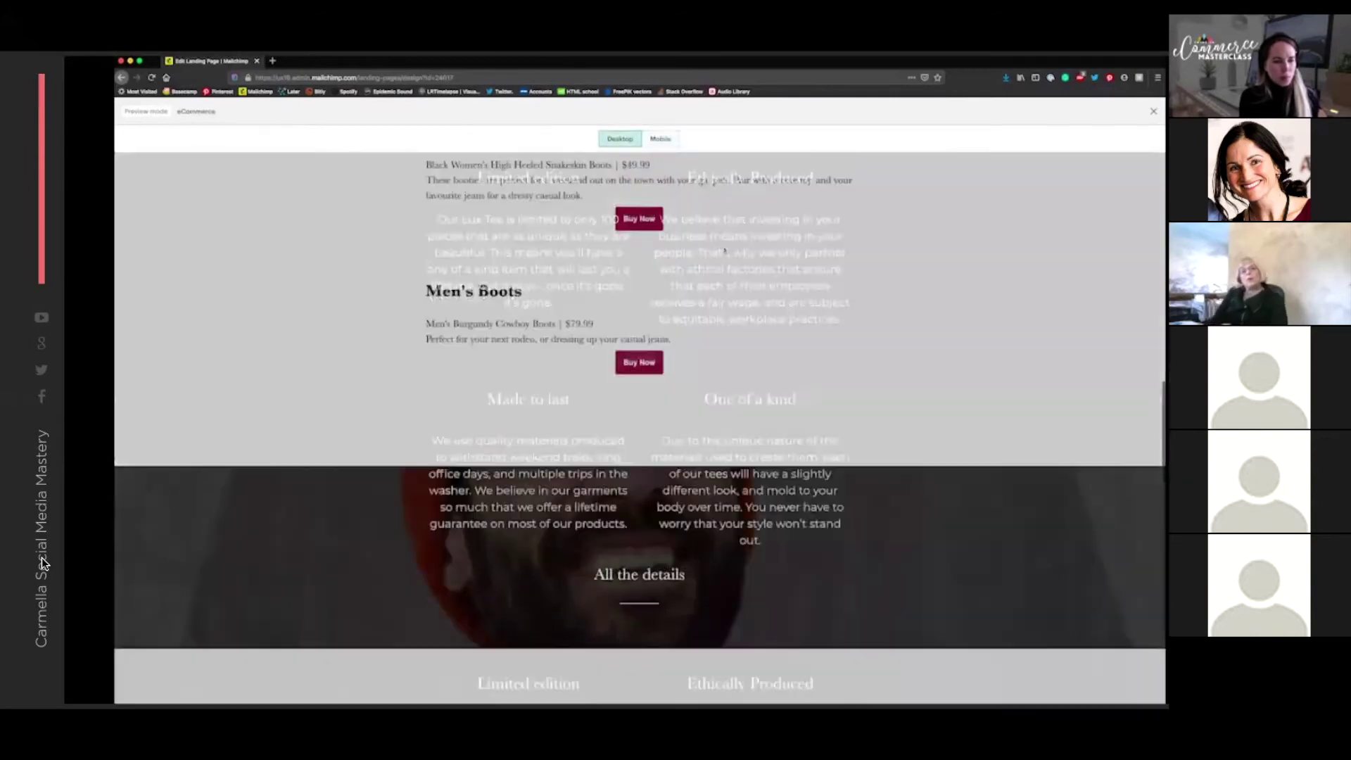
pyautogui.scroll(3, 648, 520)
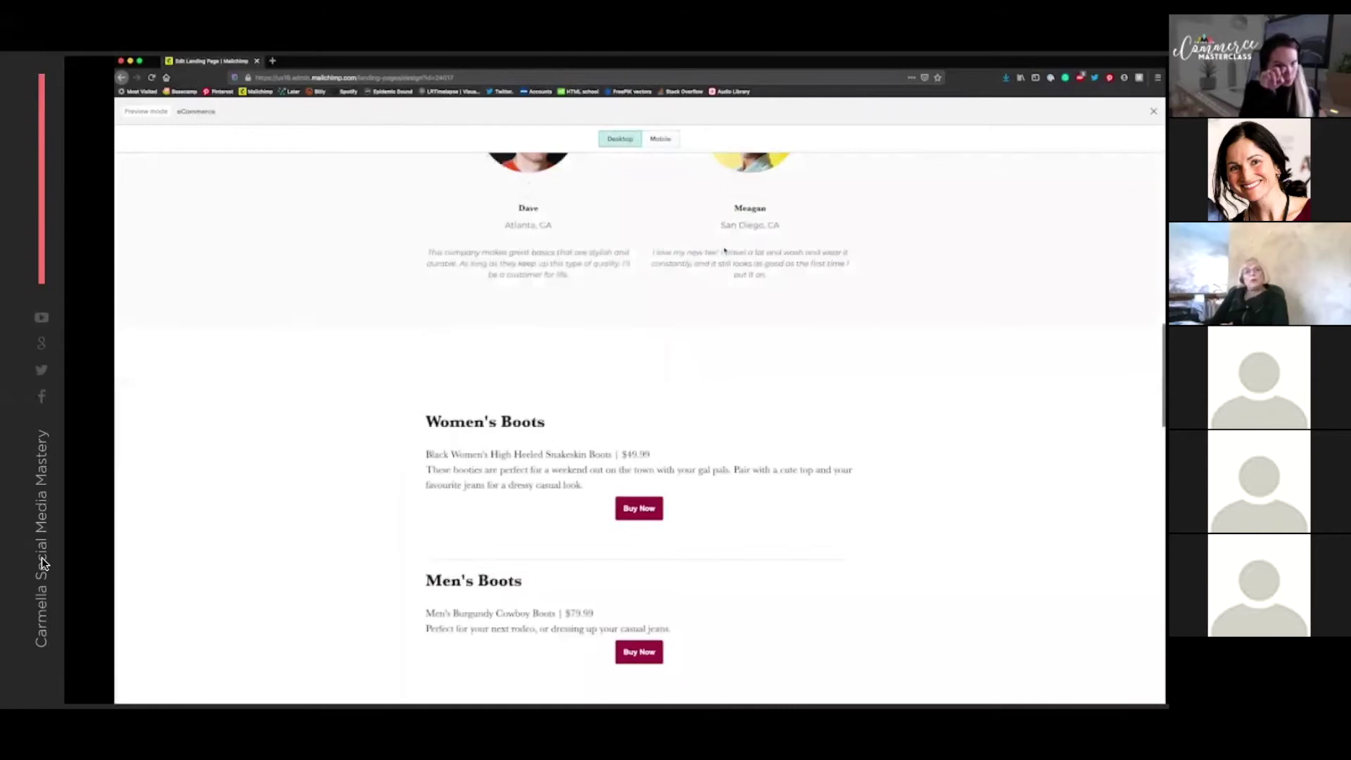
pyautogui.scroll(2, 603, 317)
pyautogui.scroll(9, 603, 318)
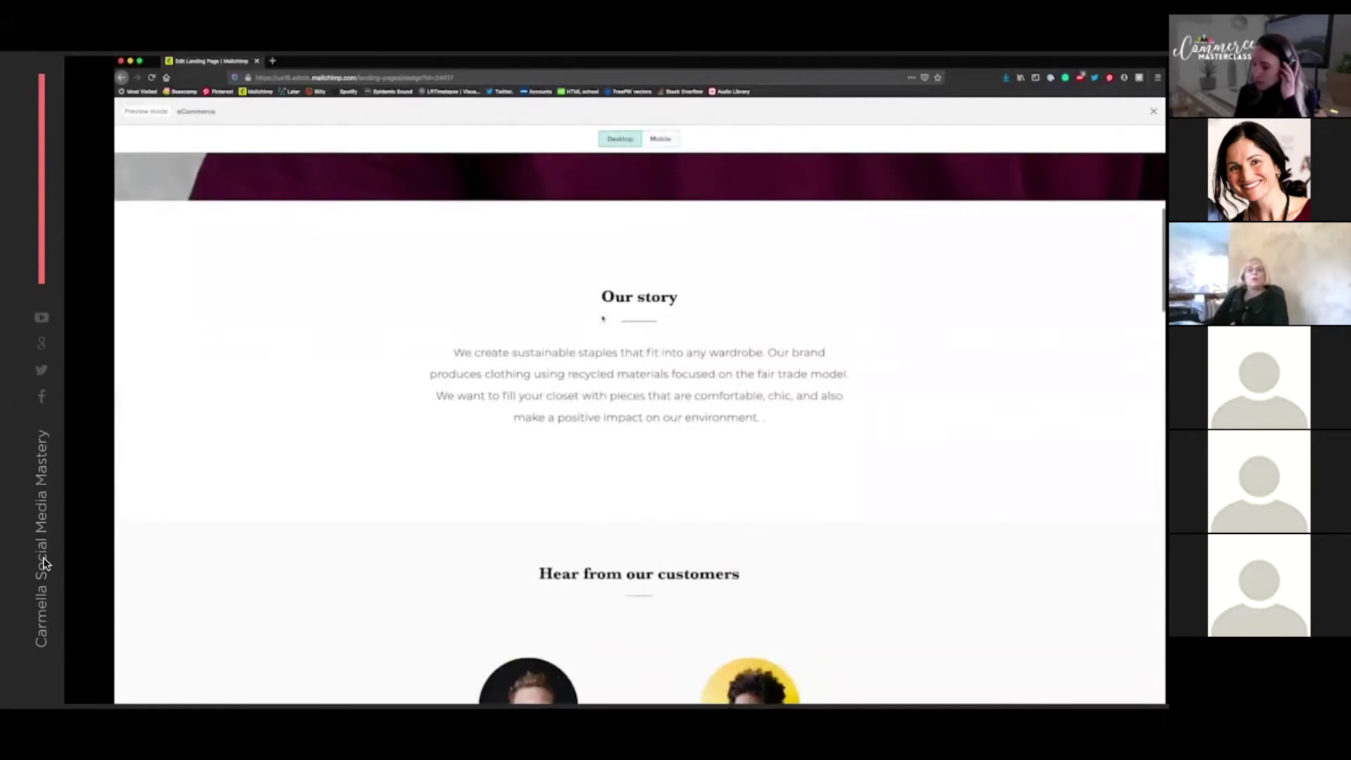
pyautogui.scroll(4, 603, 318)
pyautogui.scroll(1, 603, 318)
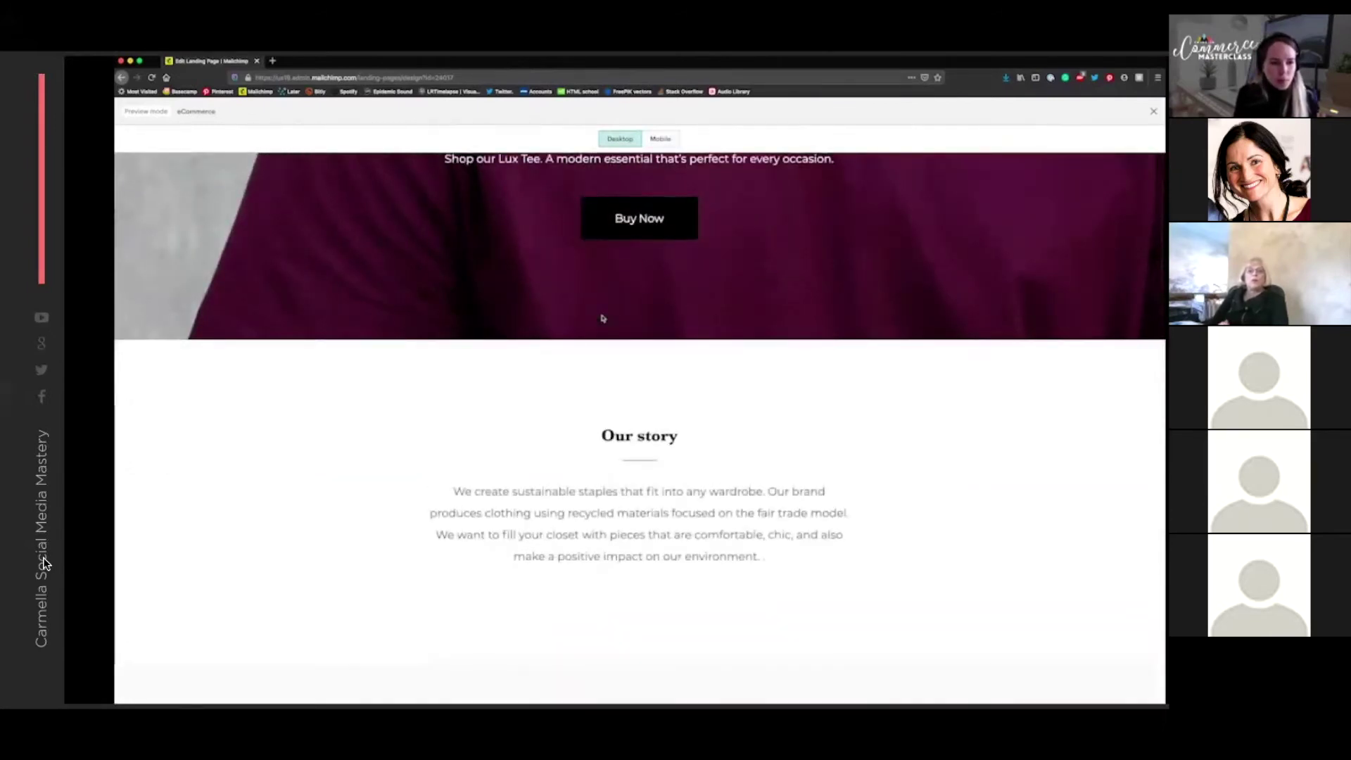
pyautogui.scroll(-10, 603, 318)
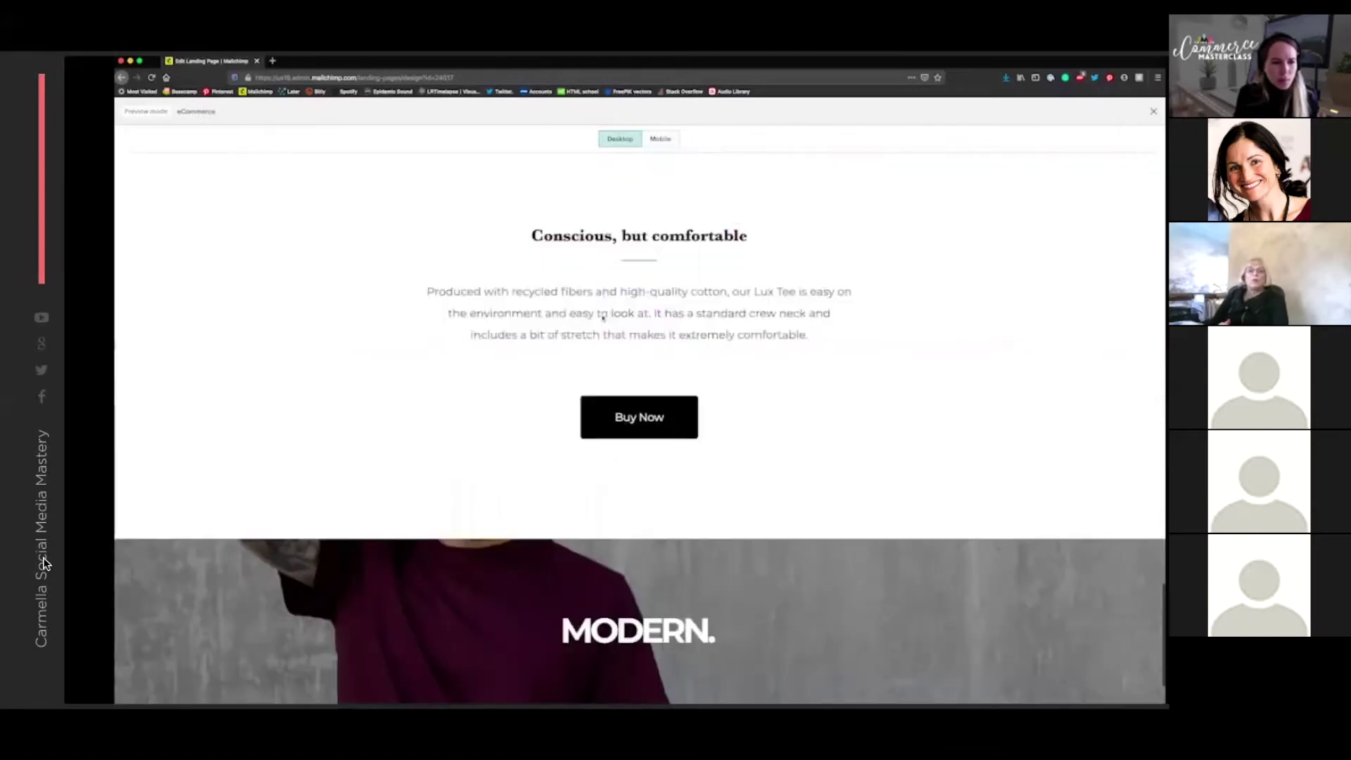
pyautogui.scroll(-2, 671, 304)
pyautogui.scroll(2, 670, 304)
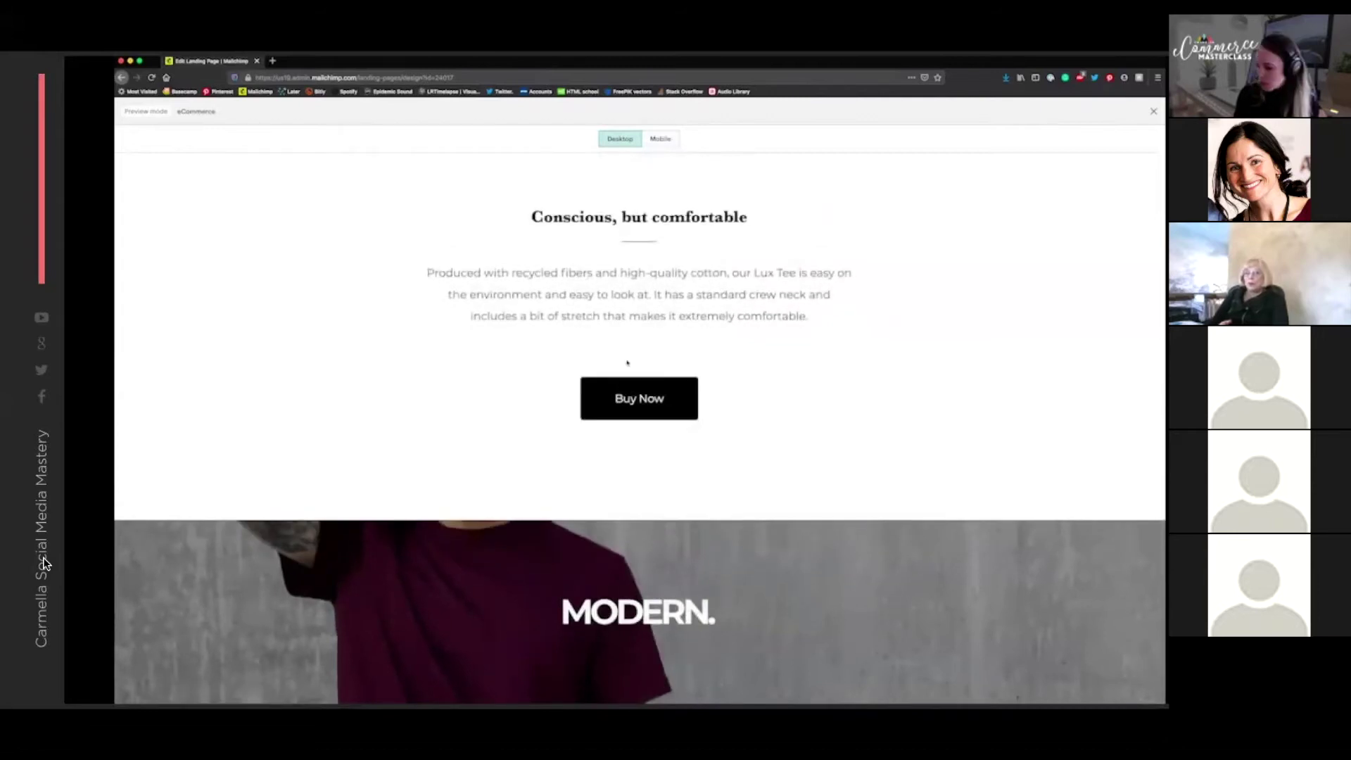
pyautogui.press('Right')
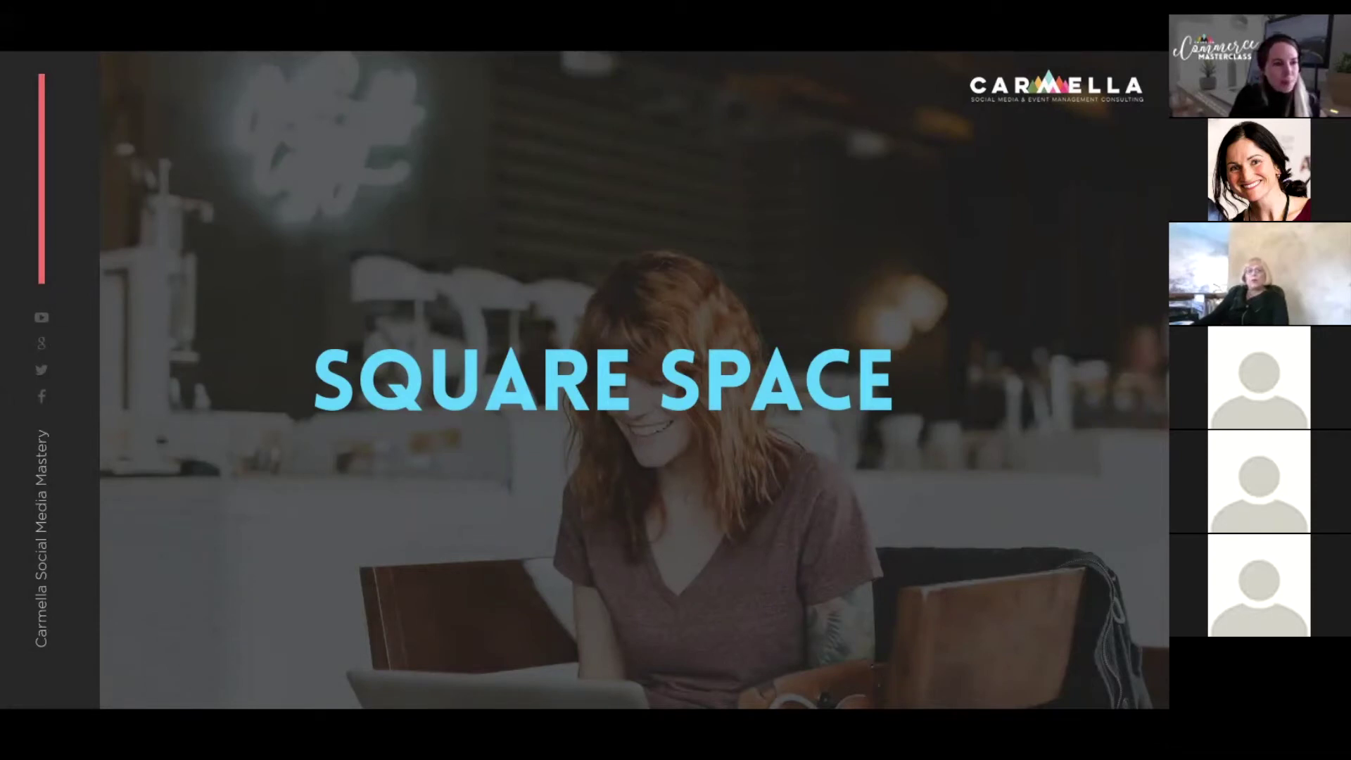
# Step: Switch from the SQUARE SPACE slide to the browser window
pyautogui.press('super+Tab')
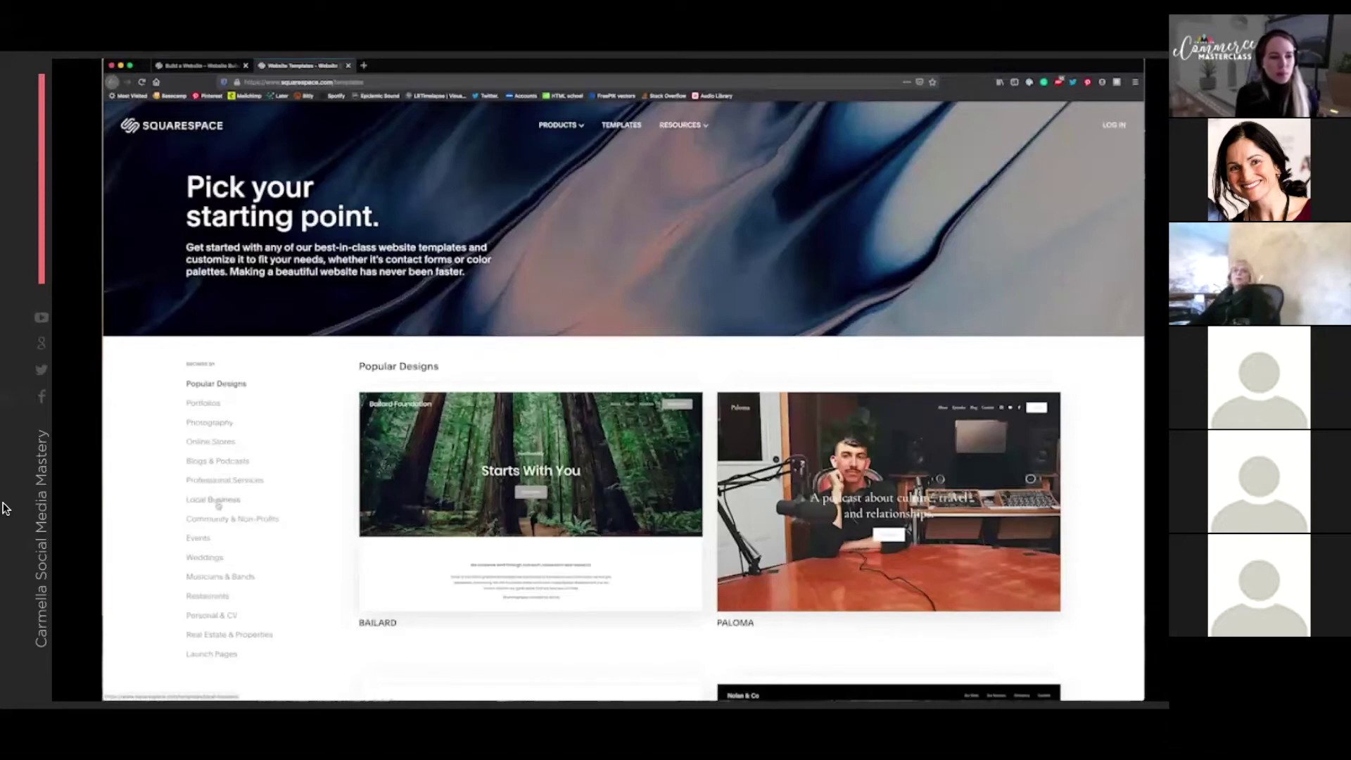
# Step: Browse the Local Business template category
pyautogui.click(213, 499)
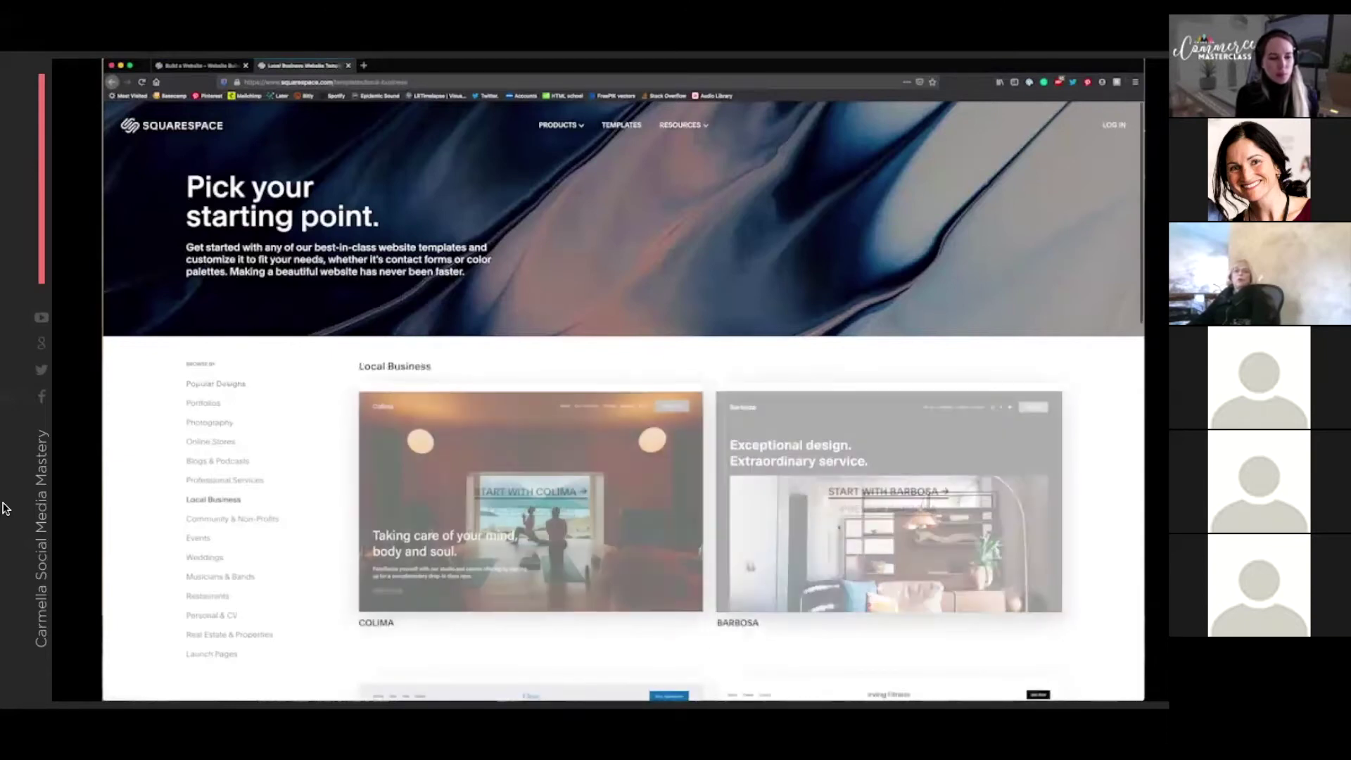
pyautogui.scroll(-2, 670, 661)
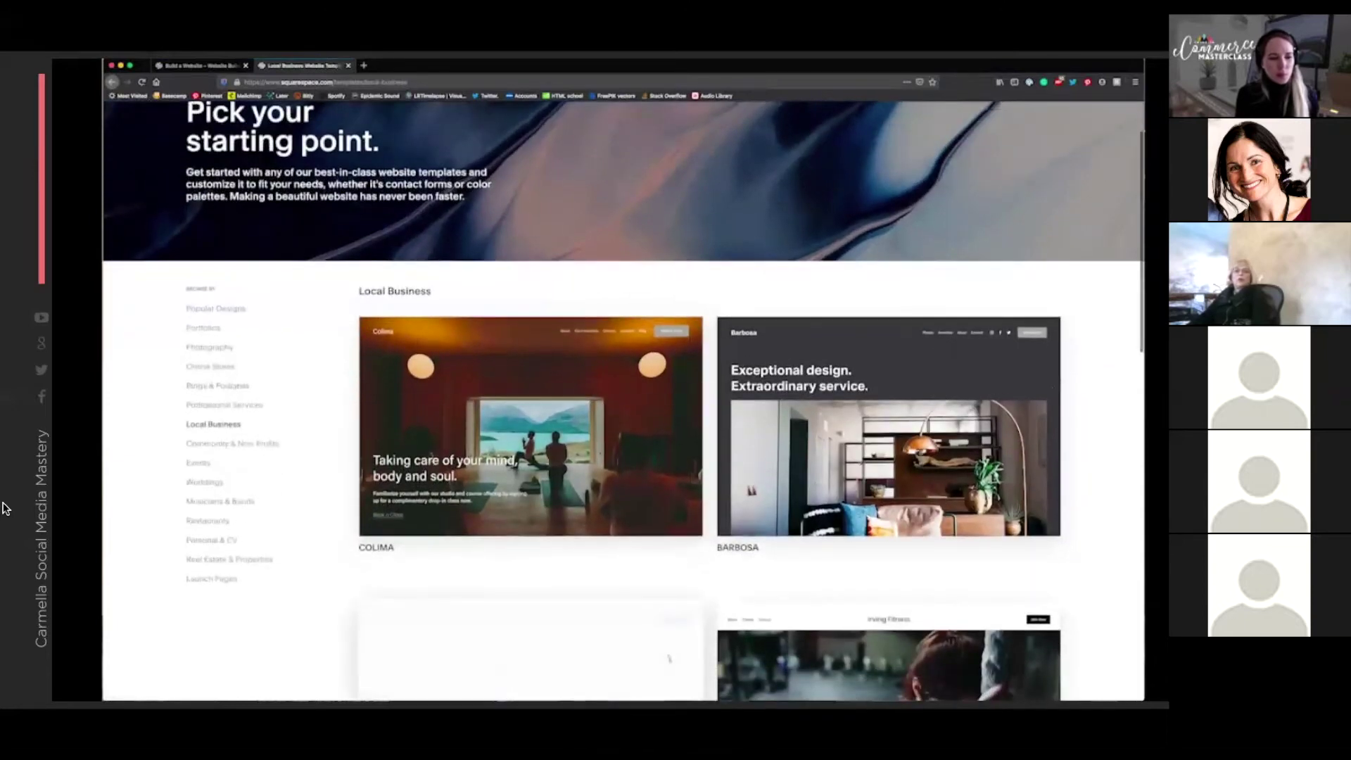
pyautogui.moveTo(586, 494)
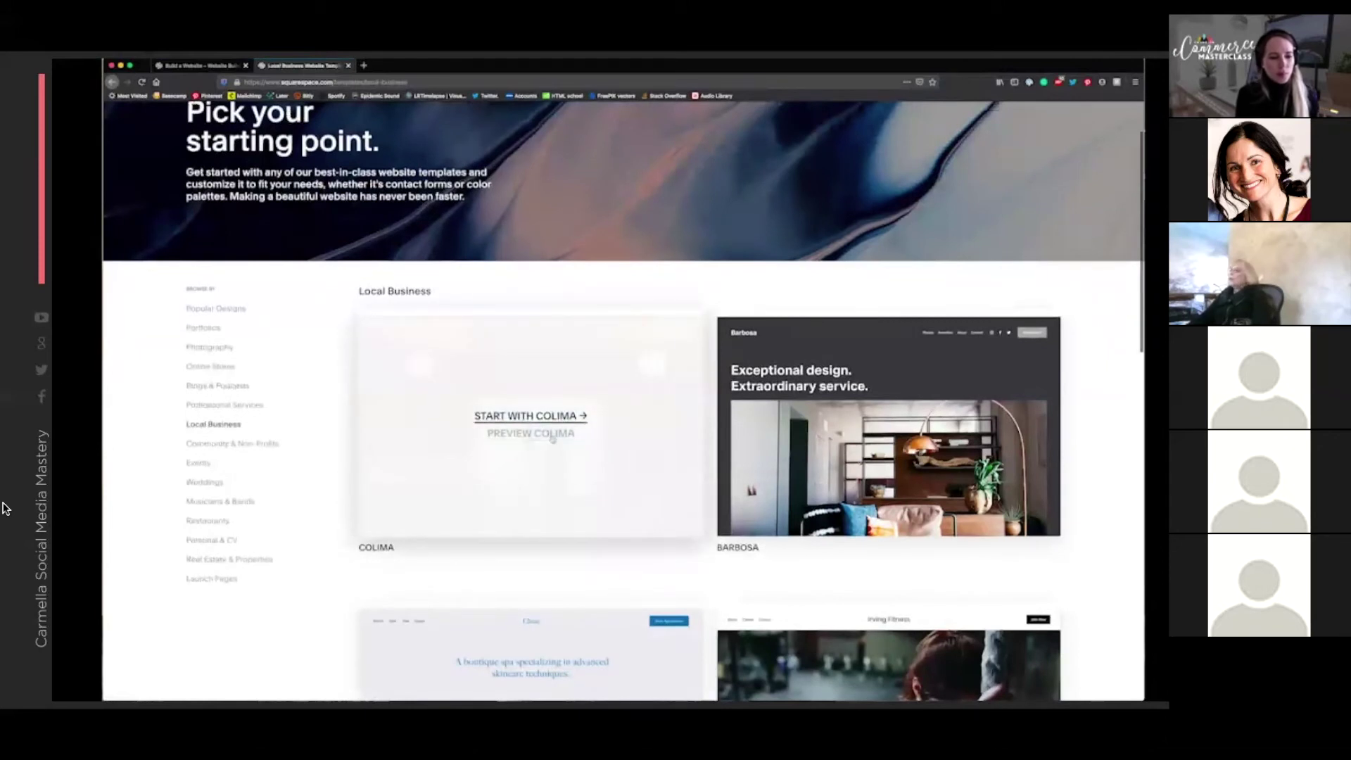
pyautogui.moveTo(809, 453)
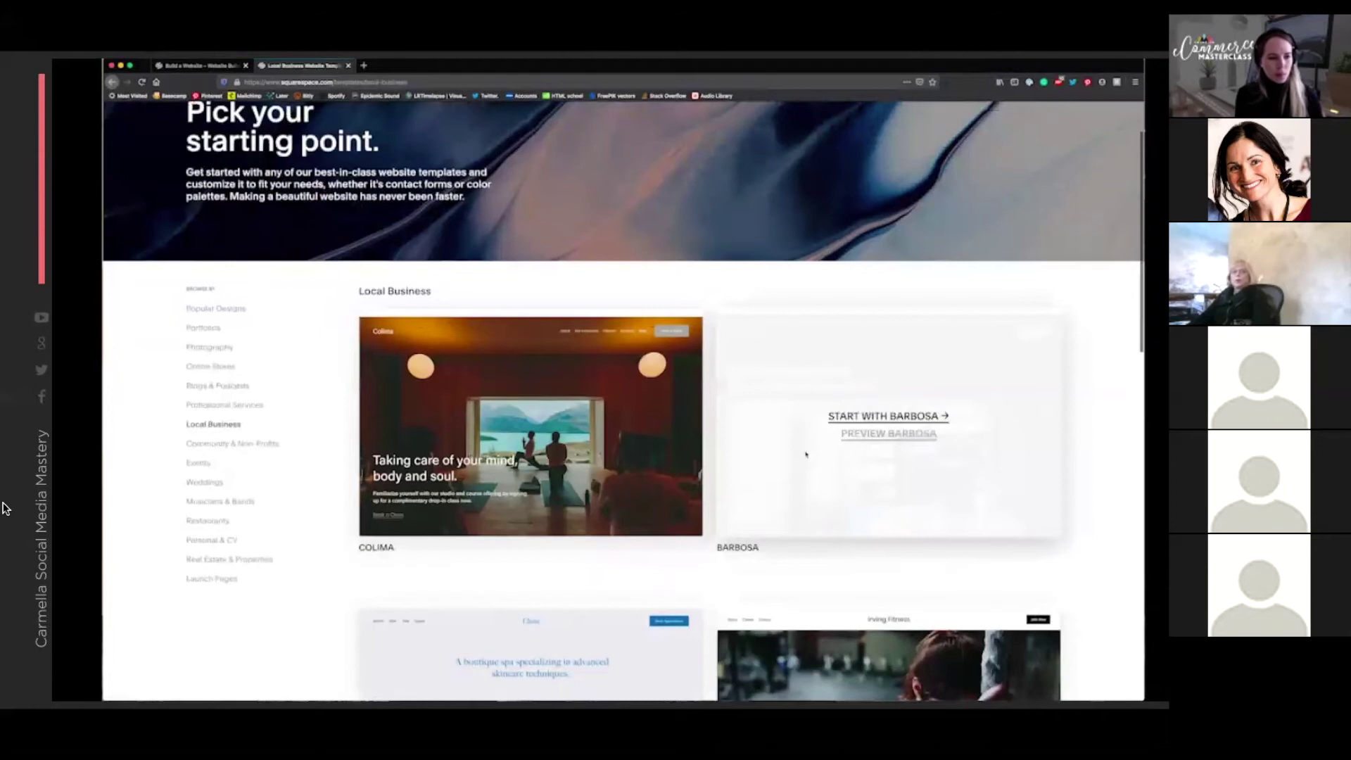
pyautogui.scroll(-2, 806, 454)
pyautogui.scroll(-5, 805, 454)
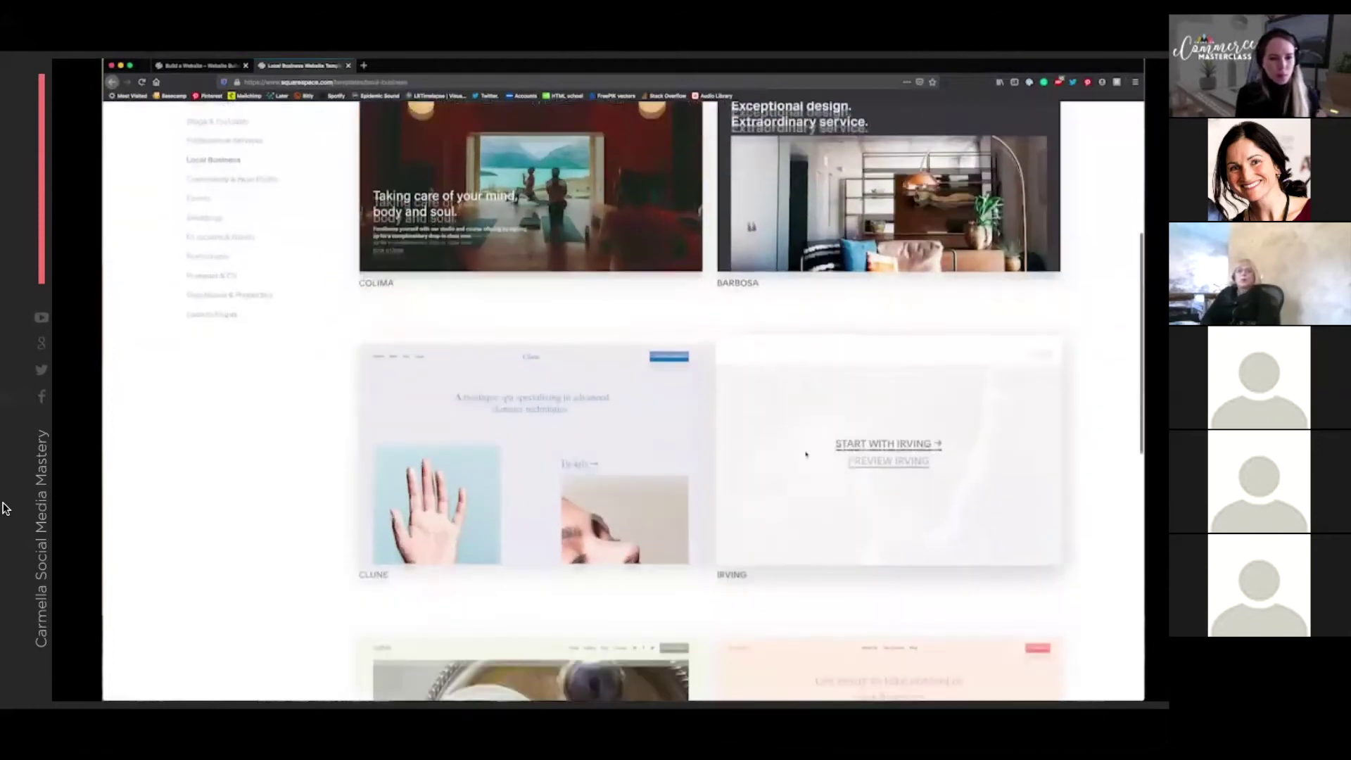
pyautogui.scroll(-4, 806, 454)
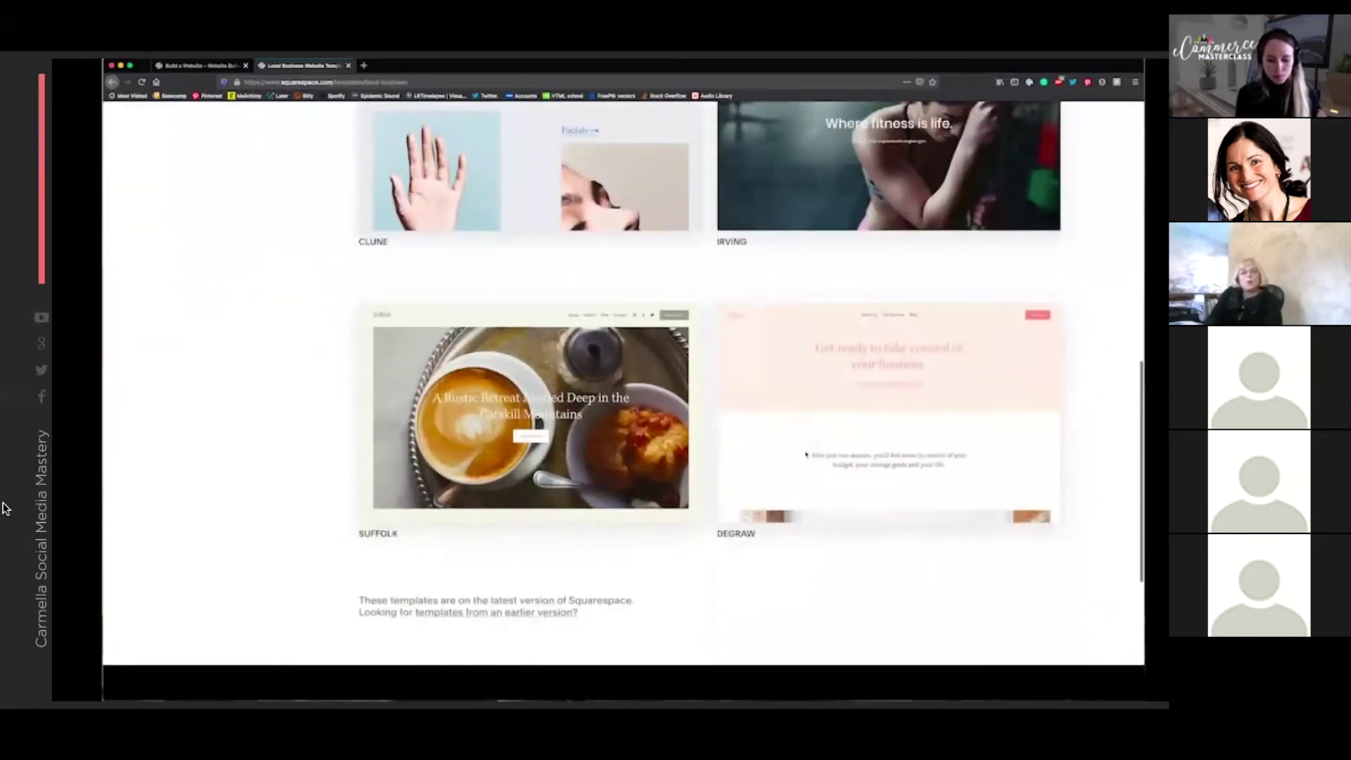
pyautogui.scroll(10, 806, 454)
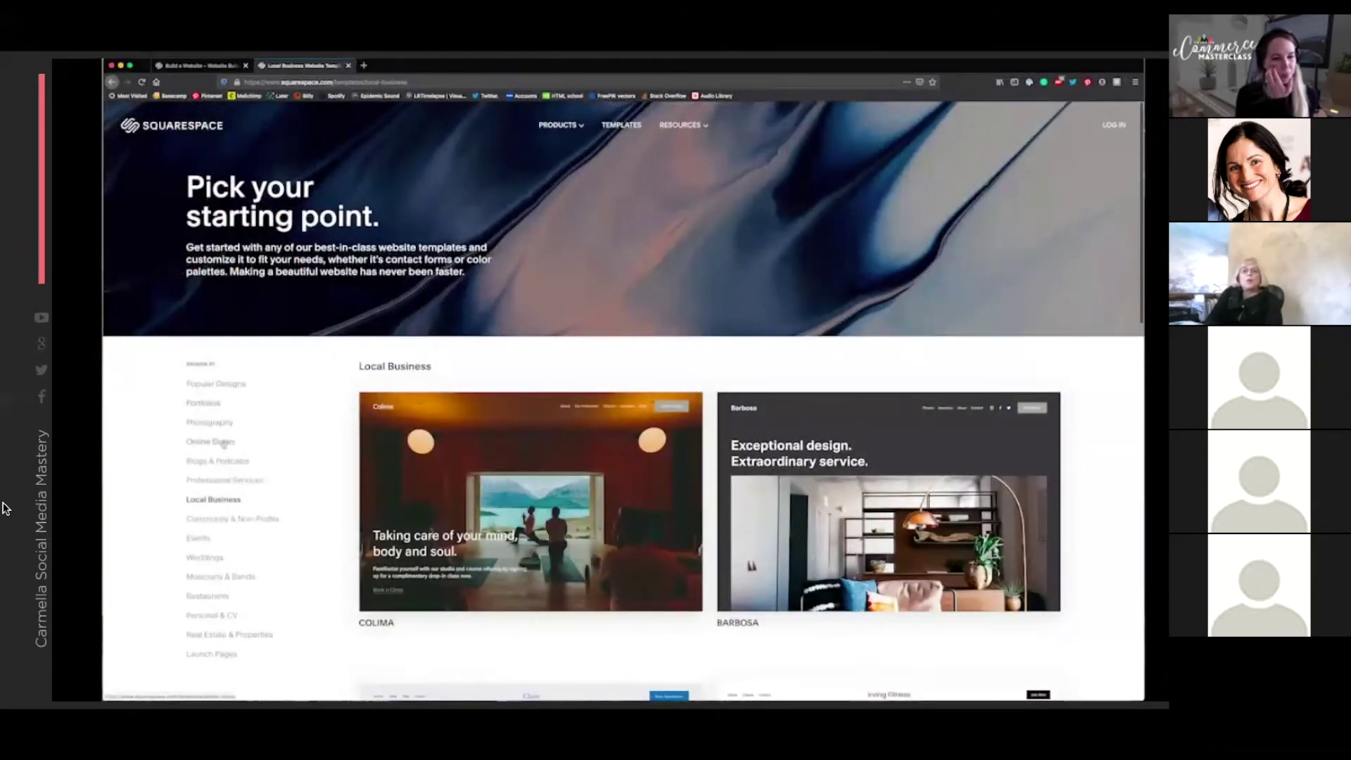
# Step: Browse the Online Stores templates, including Hester and Crosby
pyautogui.click(224, 442)
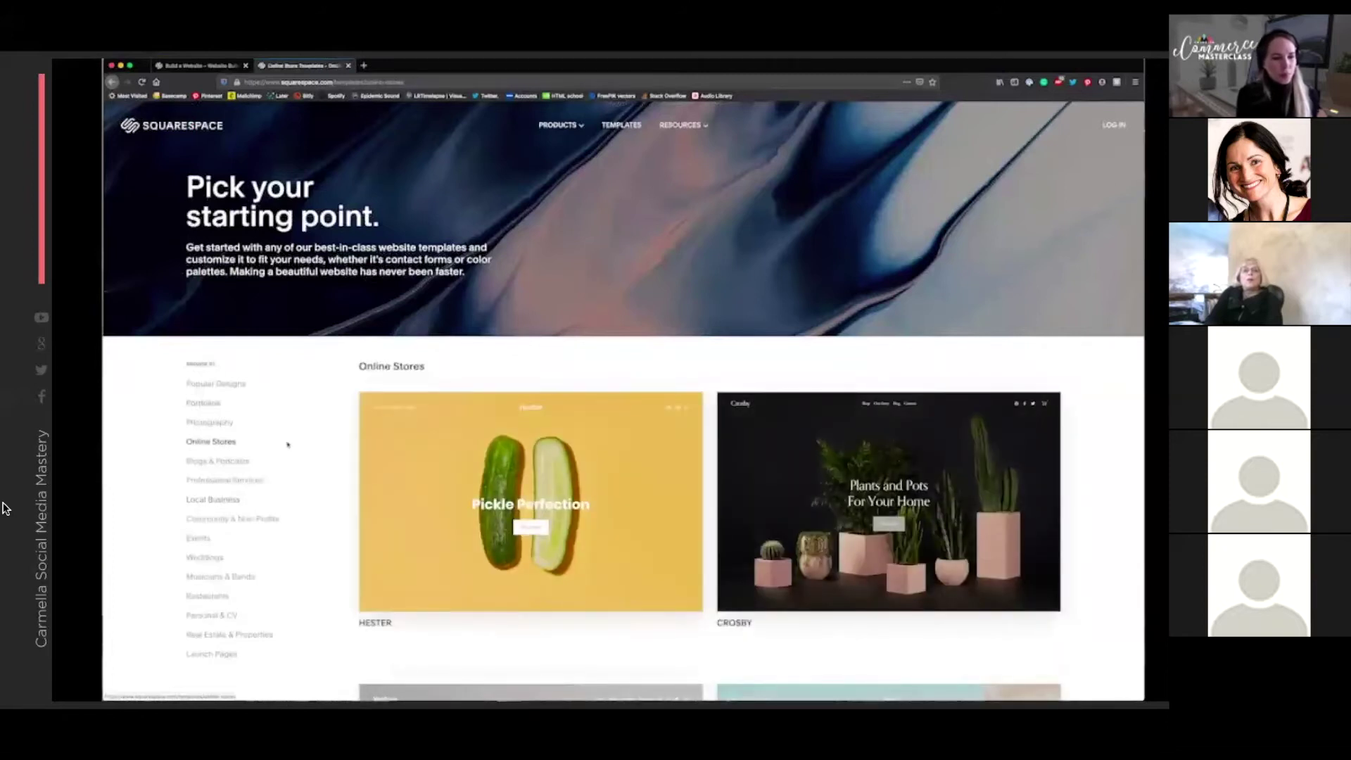
pyautogui.scroll(-3, 288, 444)
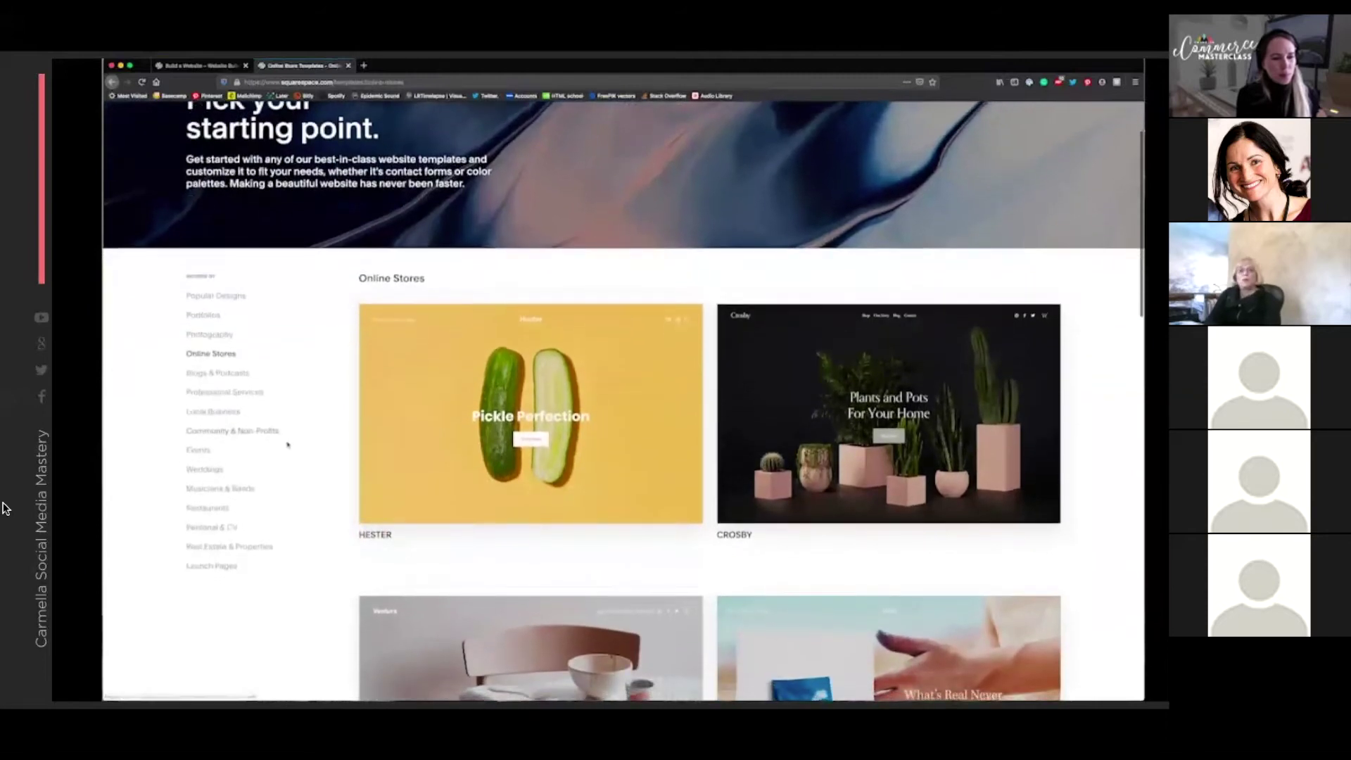
pyautogui.scroll(-3, 288, 444)
pyautogui.scroll(-3, 288, 445)
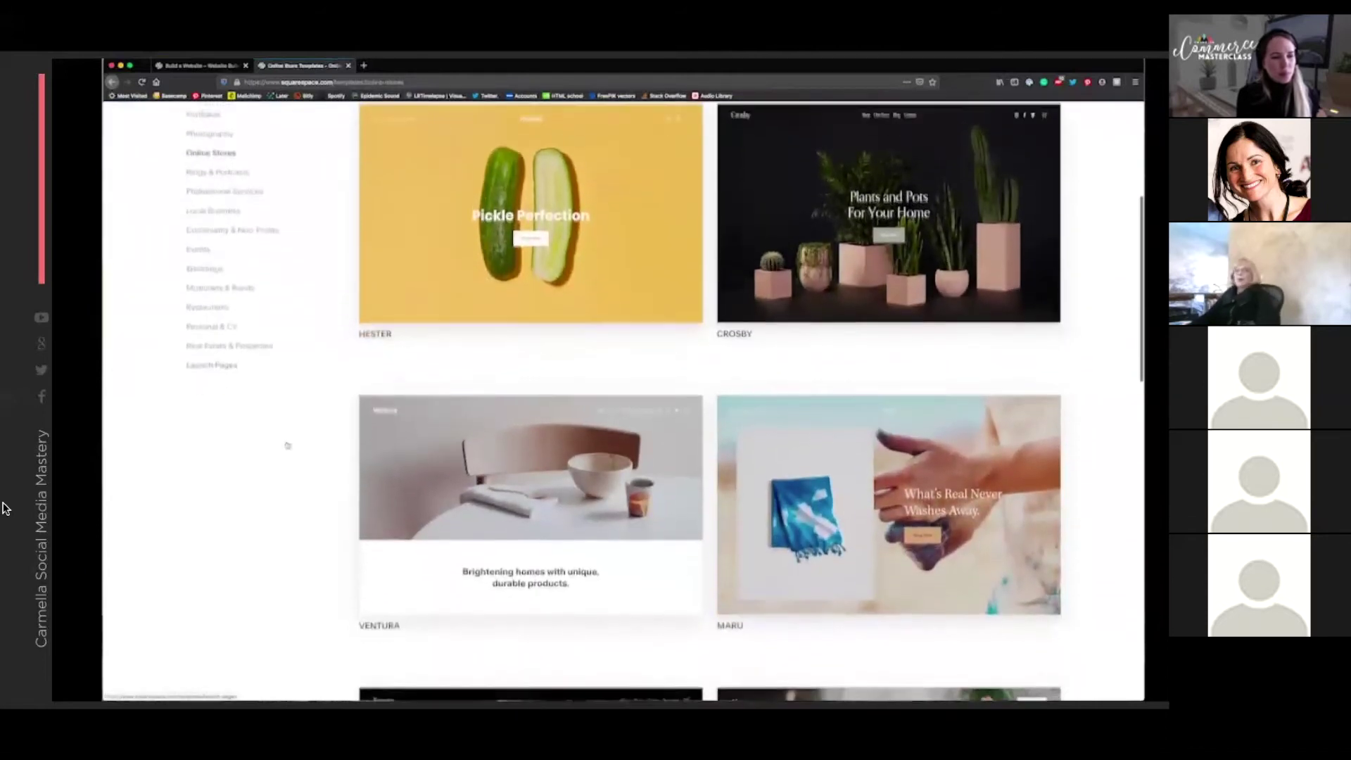
pyautogui.scroll(-5, 288, 444)
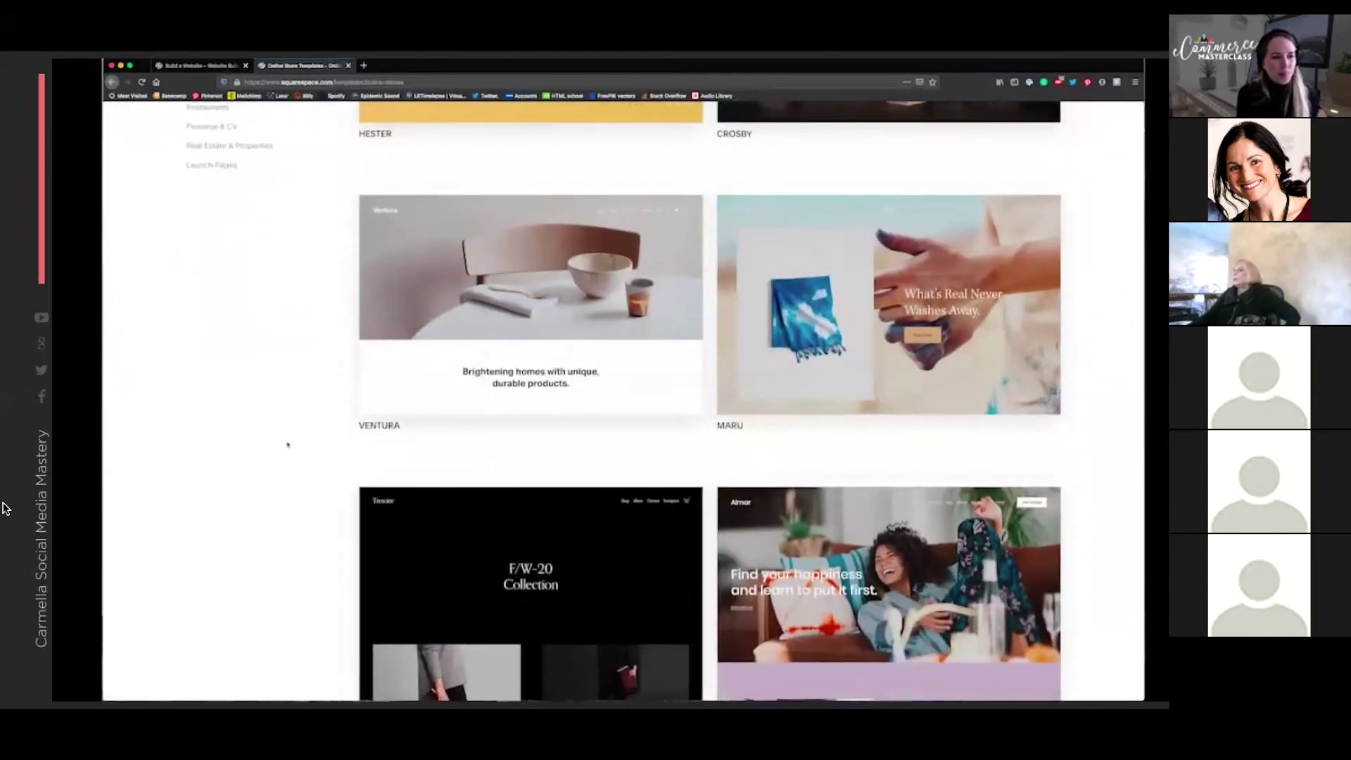
pyautogui.scroll(-3, 288, 444)
pyautogui.scroll(-4, 288, 444)
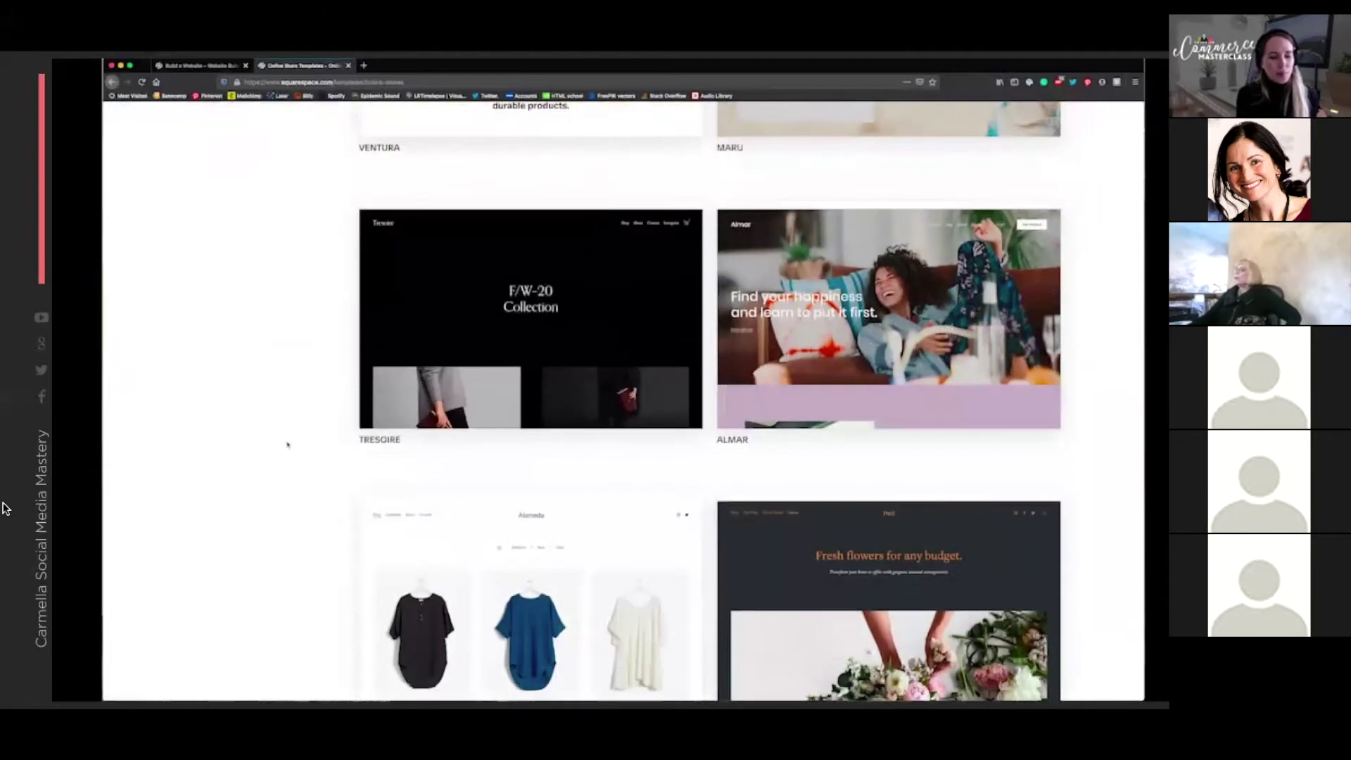
pyautogui.scroll(-3, 288, 444)
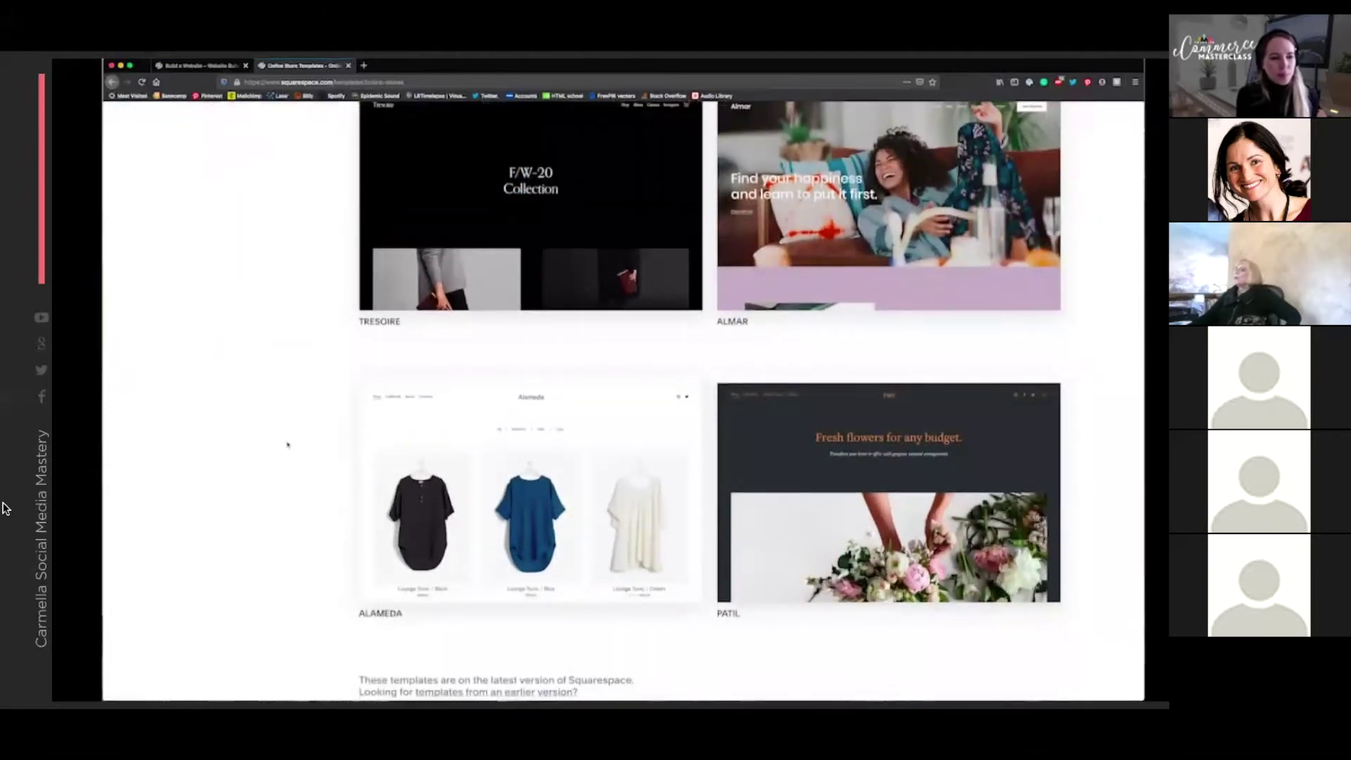
pyautogui.moveTo(414, 482)
pyautogui.scroll(-3, 338, 465)
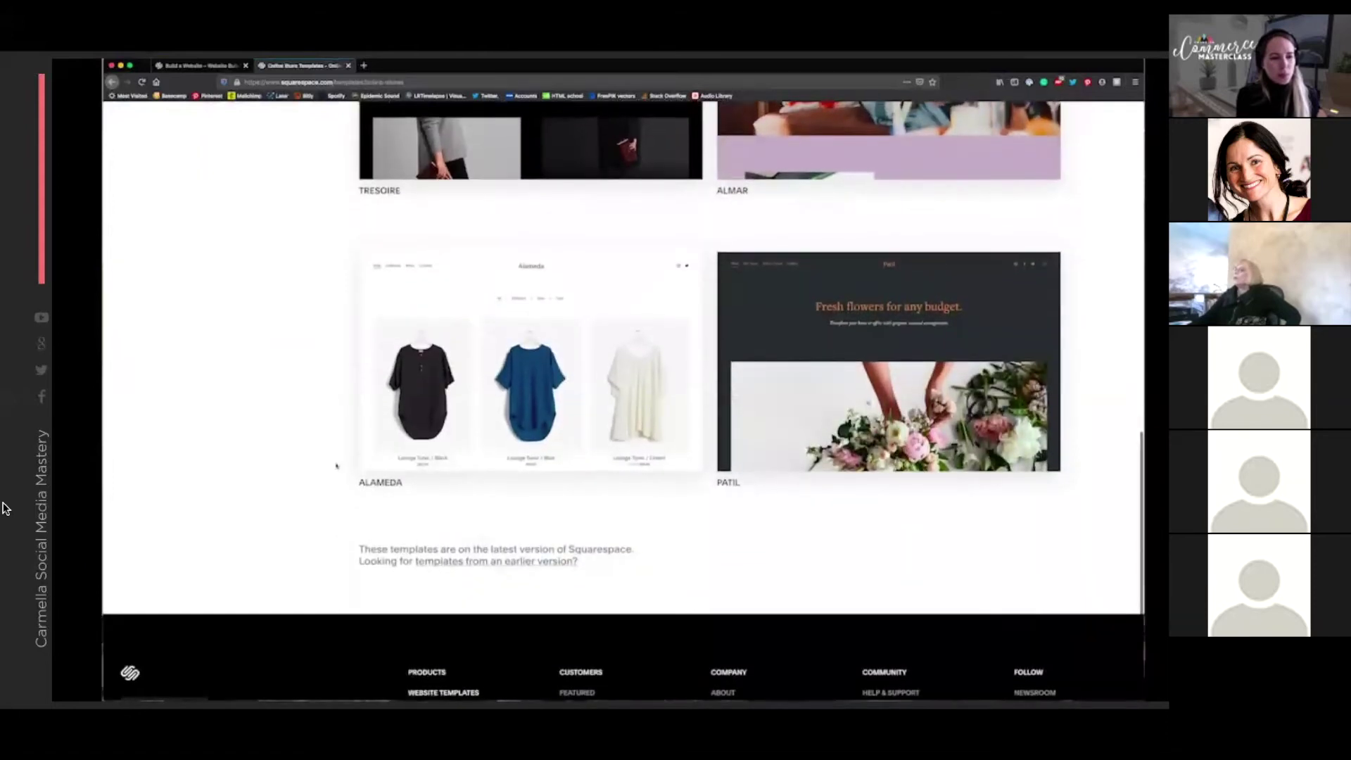
pyautogui.scroll(1, 336, 465)
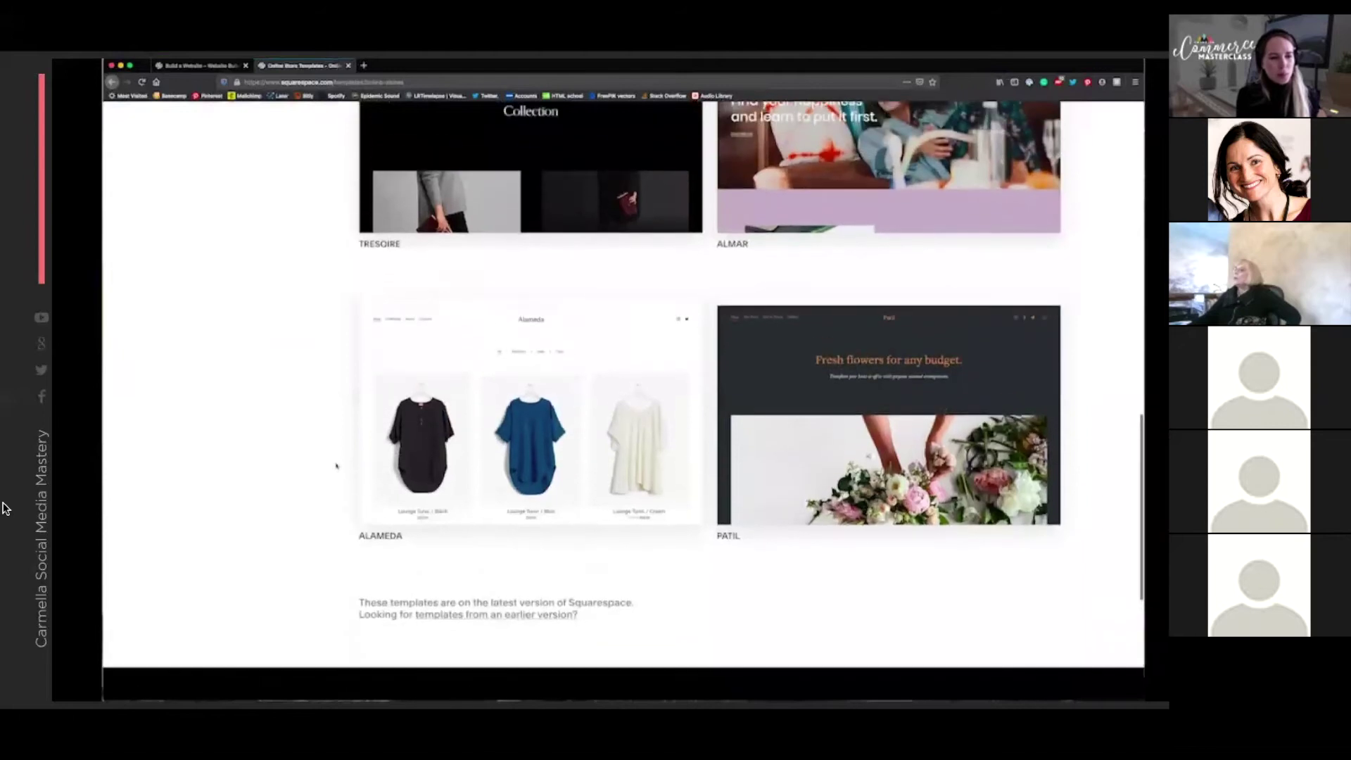
pyautogui.scroll(1, 336, 465)
pyautogui.scroll(1, 336, 465)
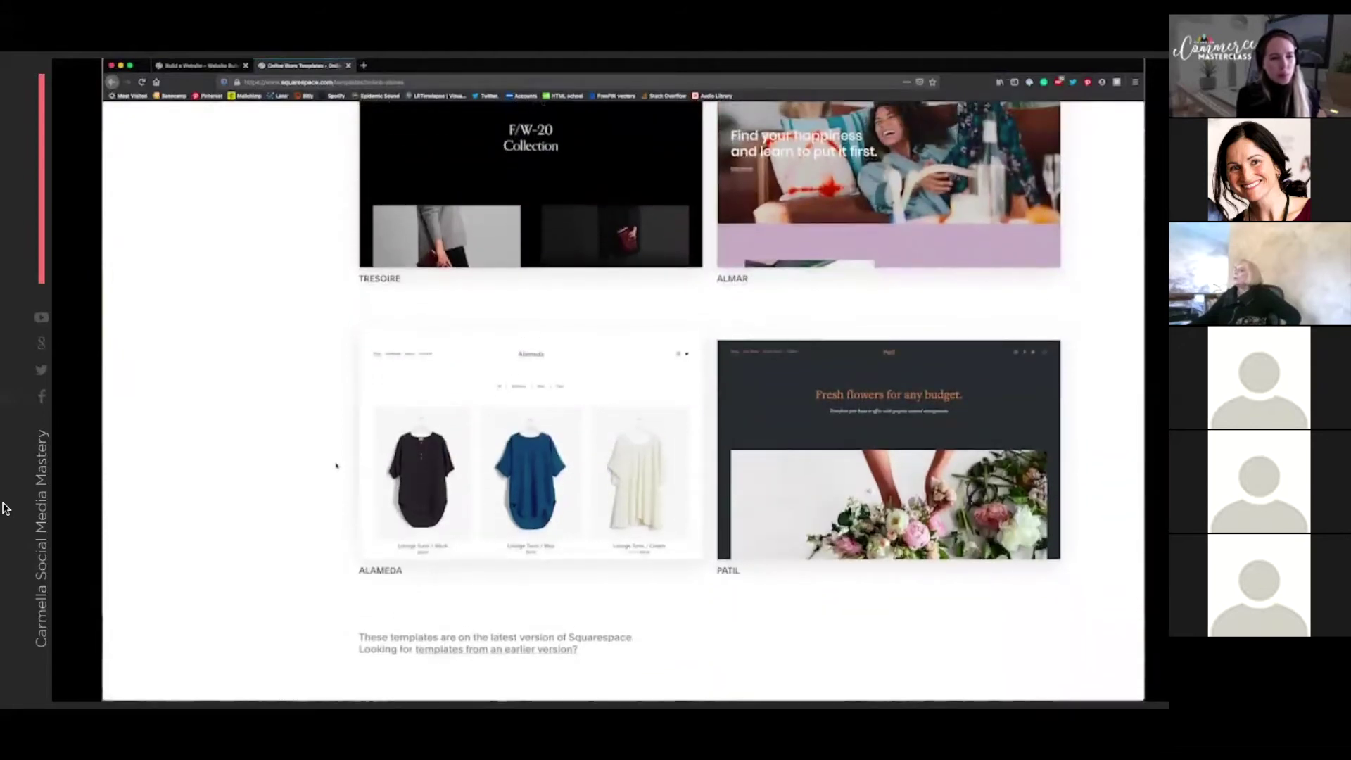
pyautogui.moveTo(531, 474)
pyautogui.scroll(9, 332, 377)
pyautogui.scroll(3, 332, 378)
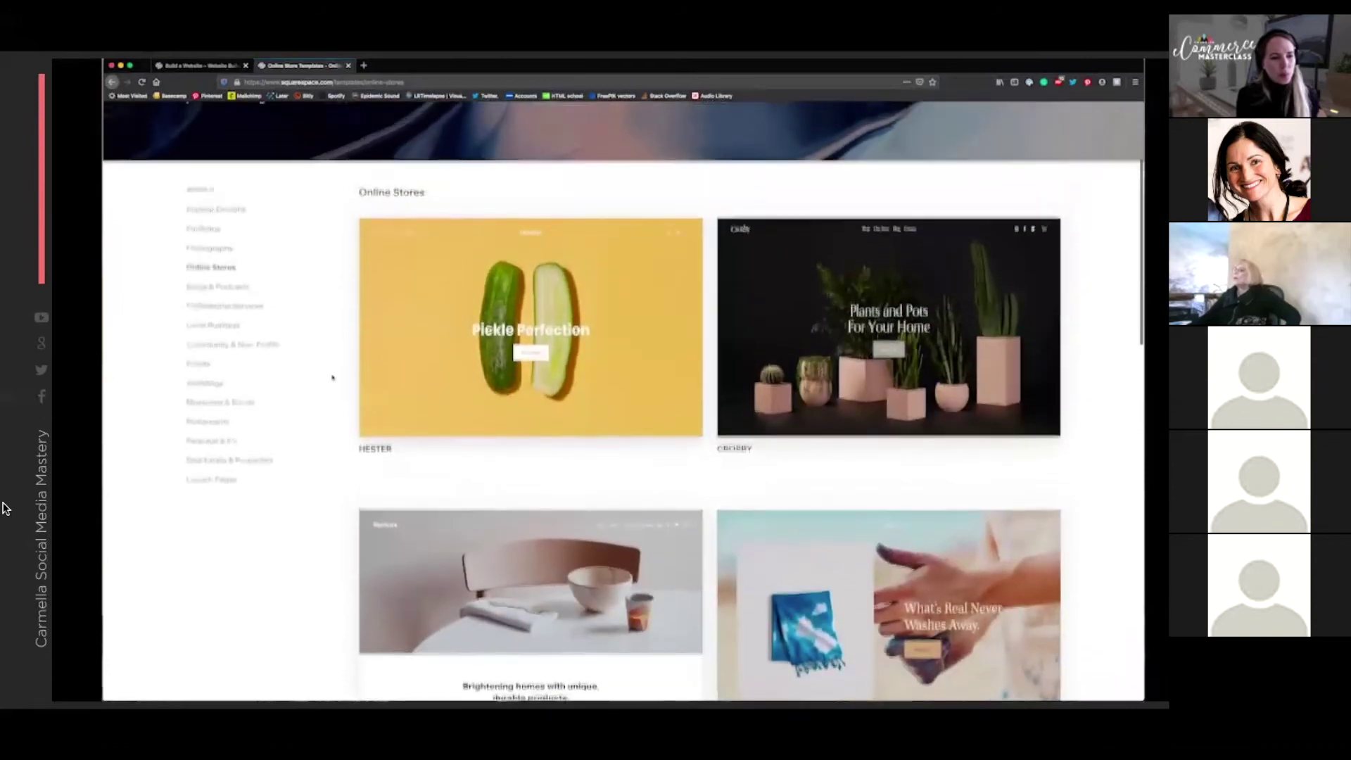
pyautogui.scroll(1, 332, 378)
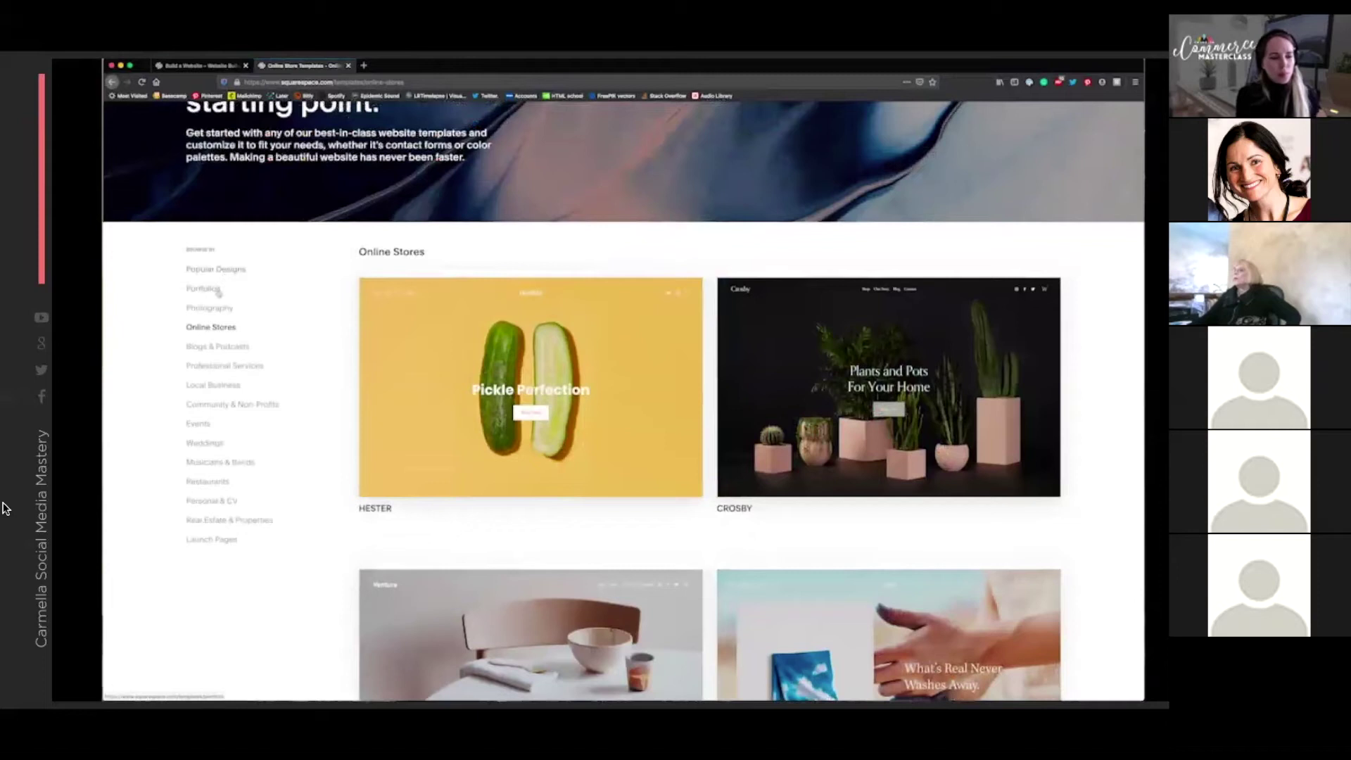
# Step: Browse the Portfolios templates, then close the Portfolio Website Templates tab
pyautogui.click(219, 291)
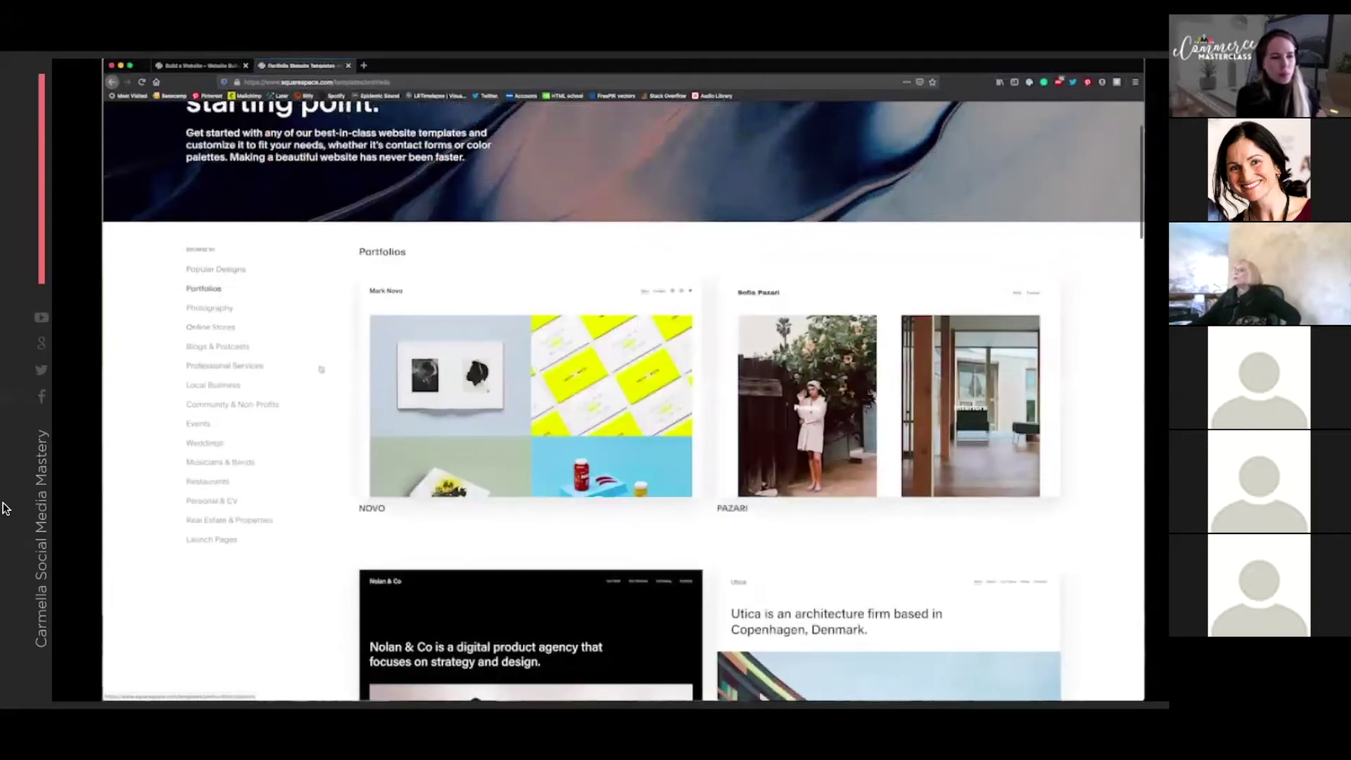
pyautogui.scroll(-5, 320, 369)
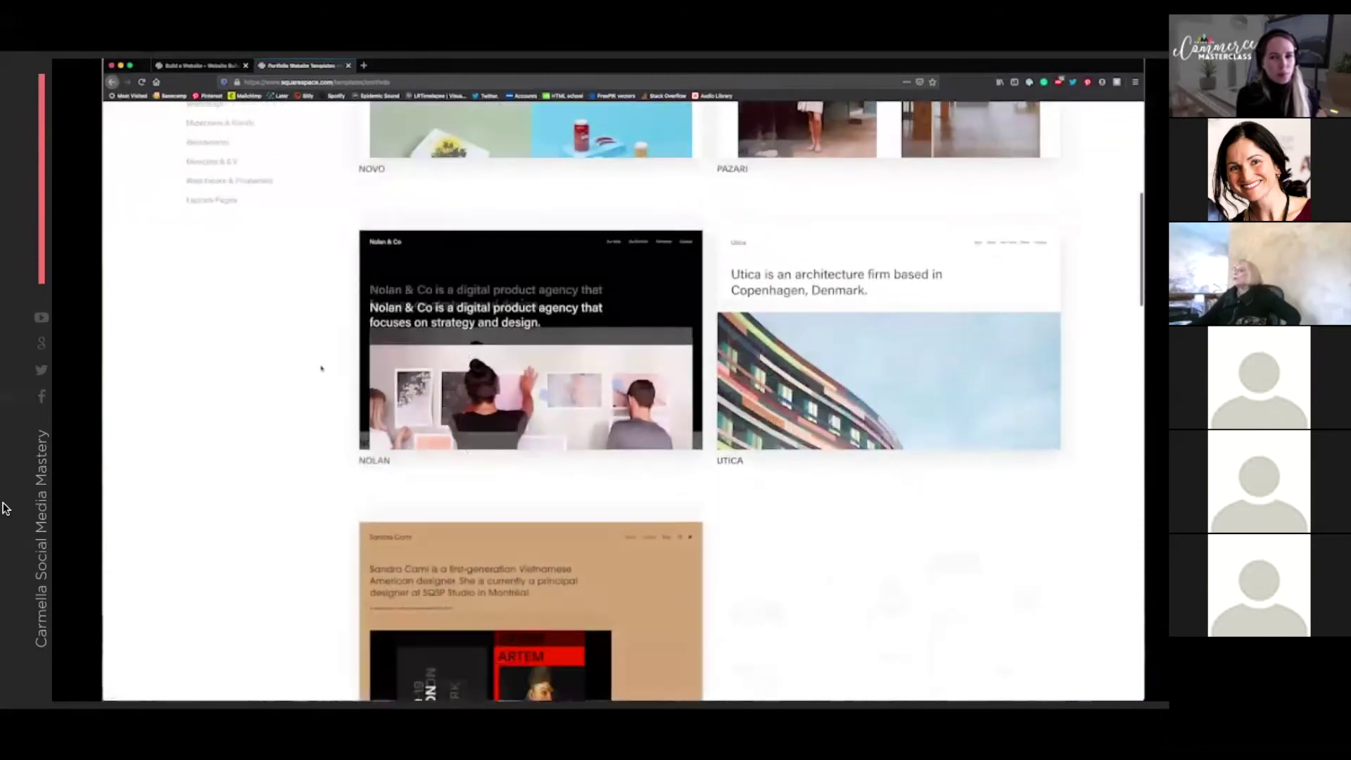
pyautogui.scroll(-5, 321, 369)
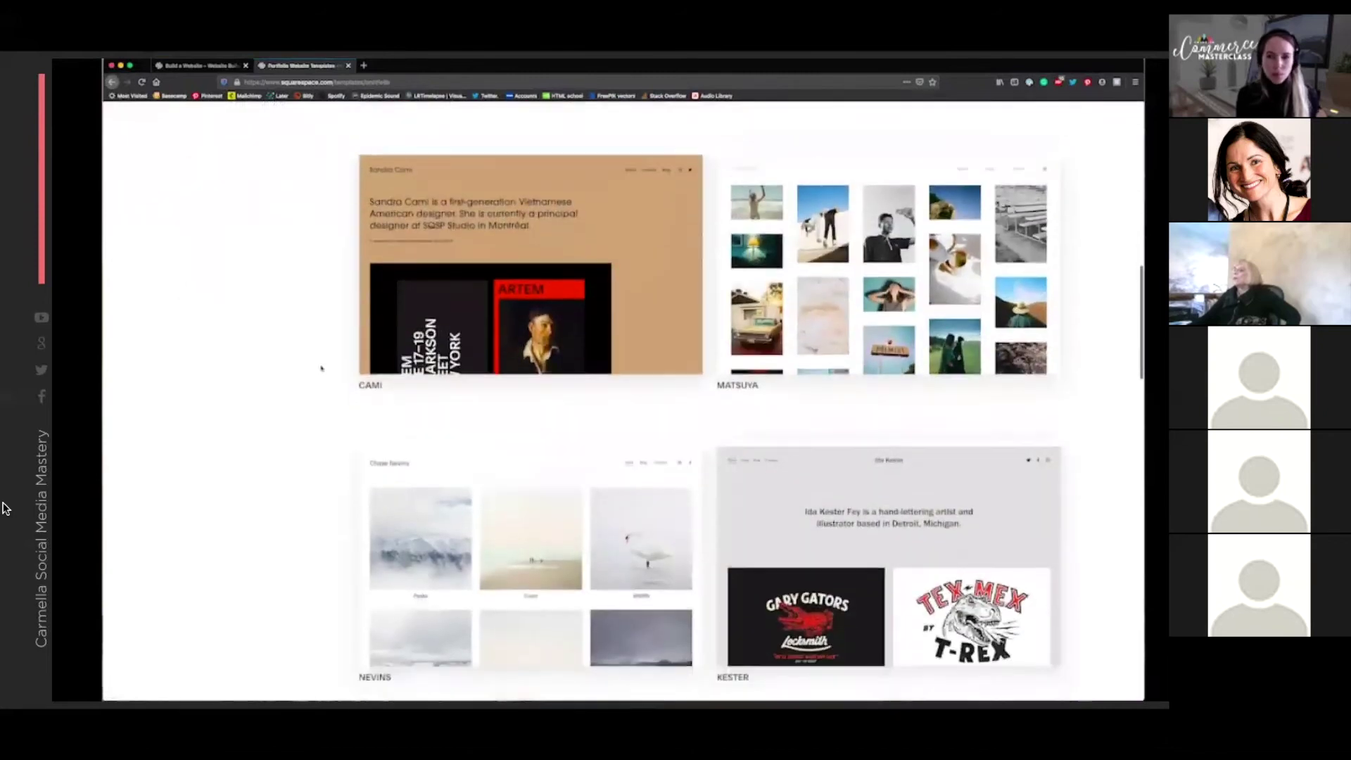
pyautogui.scroll(-2, 321, 368)
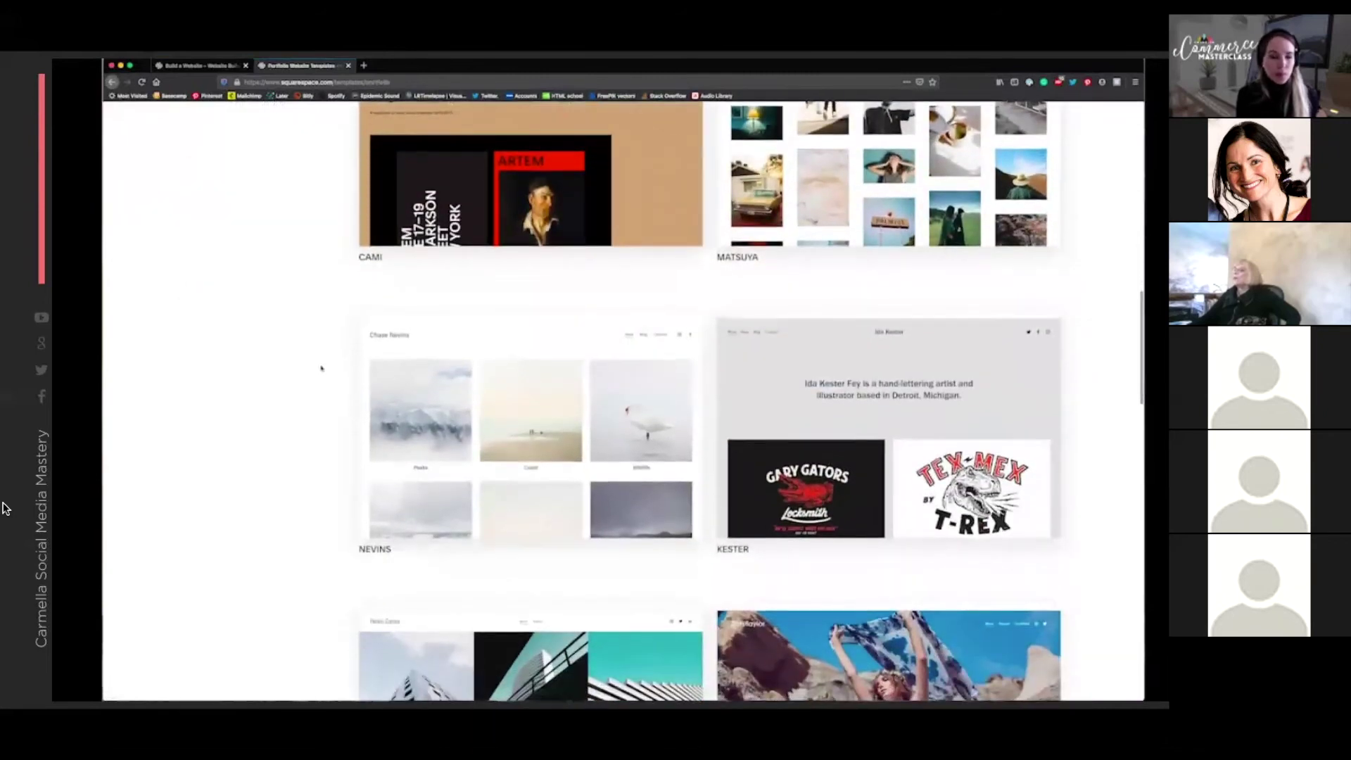
pyautogui.scroll(-1, 321, 368)
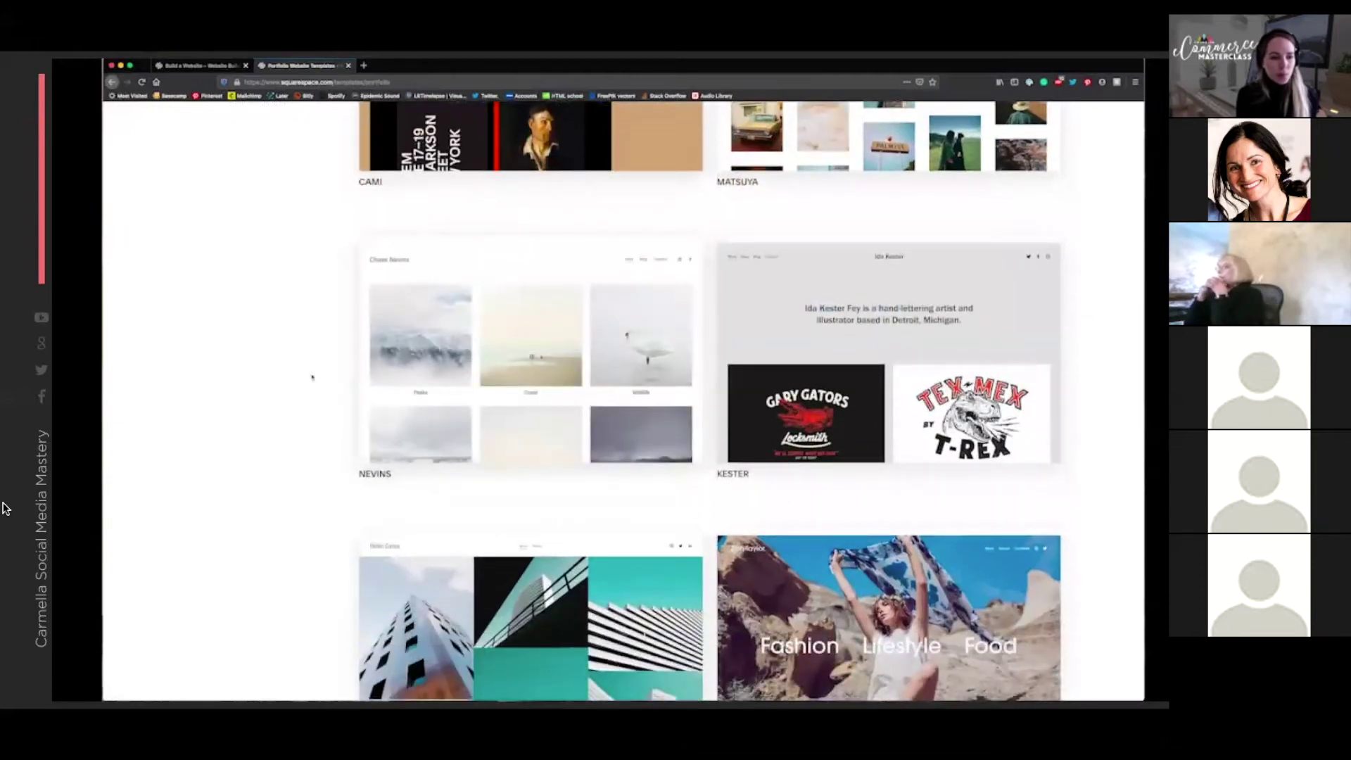
pyautogui.scroll(-1, 312, 377)
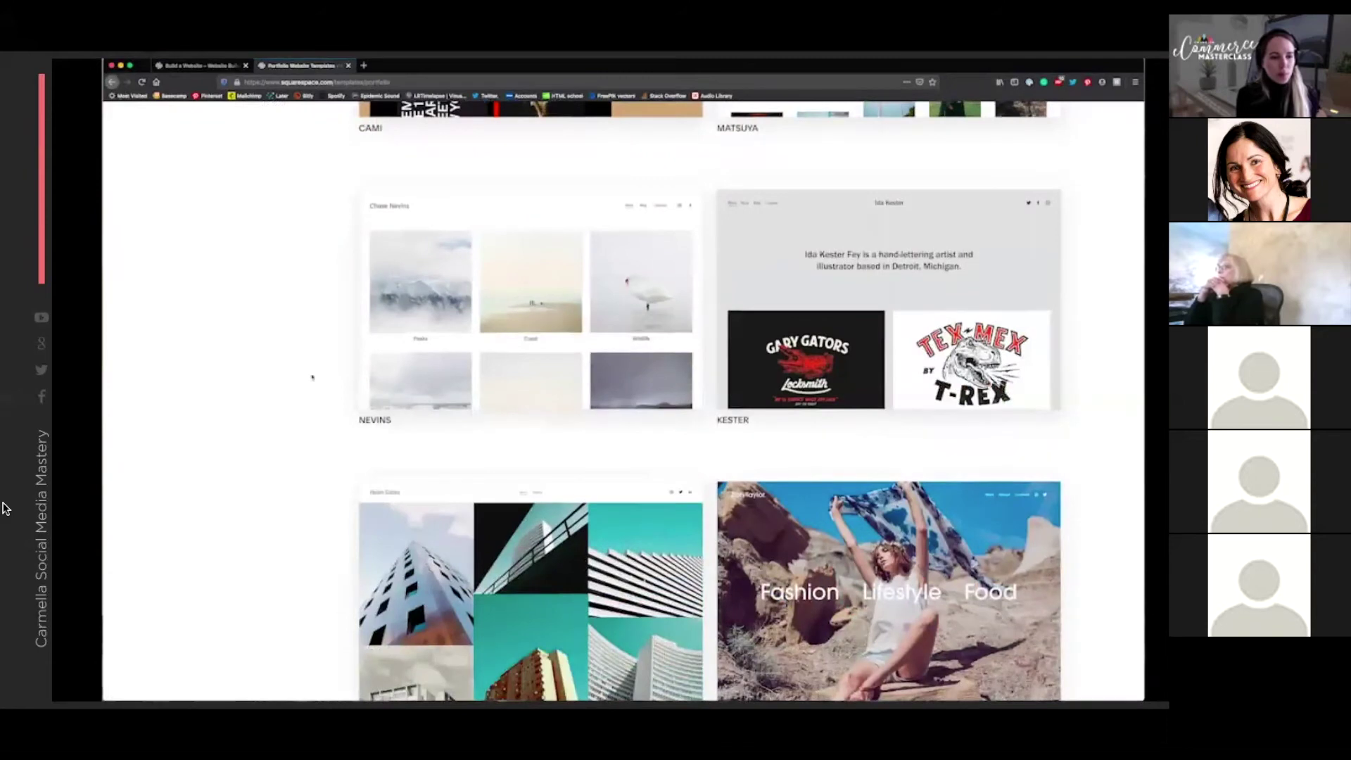
pyautogui.scroll(-9, 313, 377)
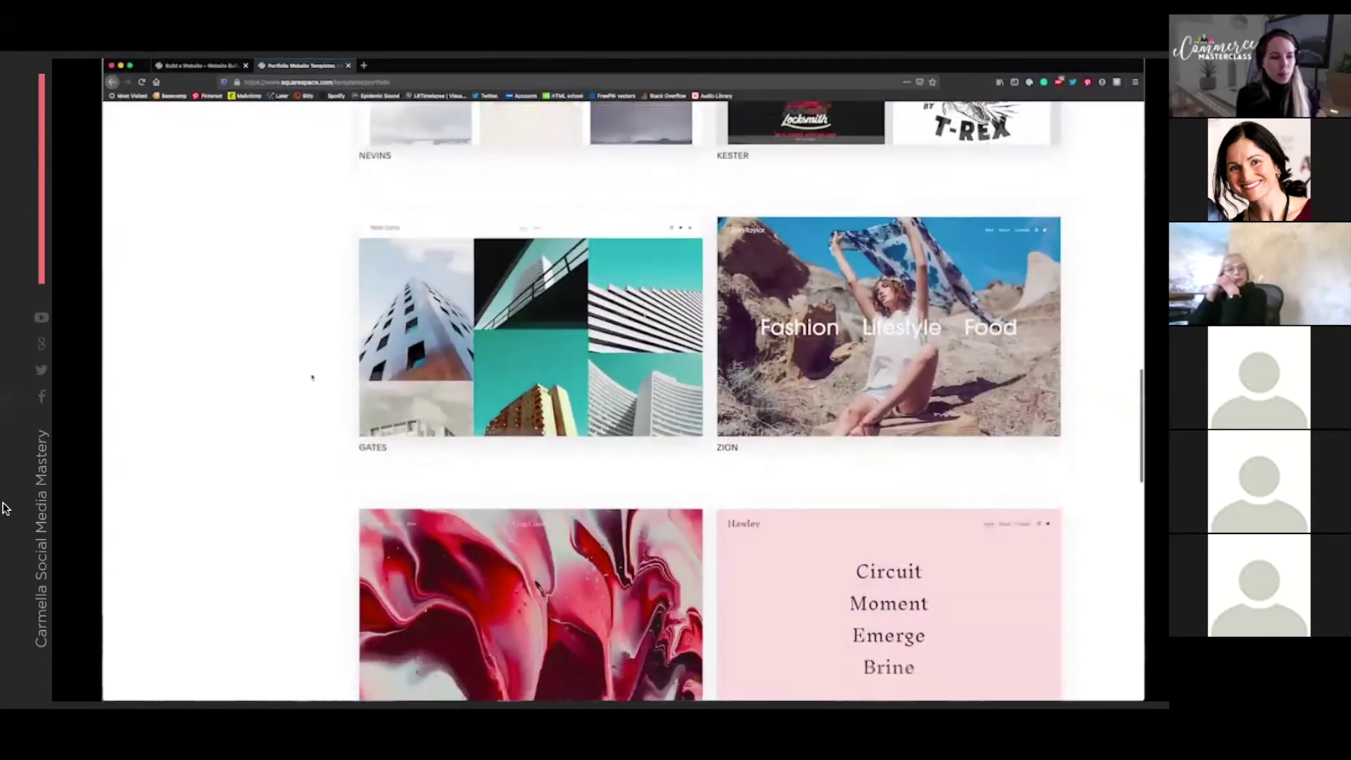
pyautogui.scroll(-5, 312, 377)
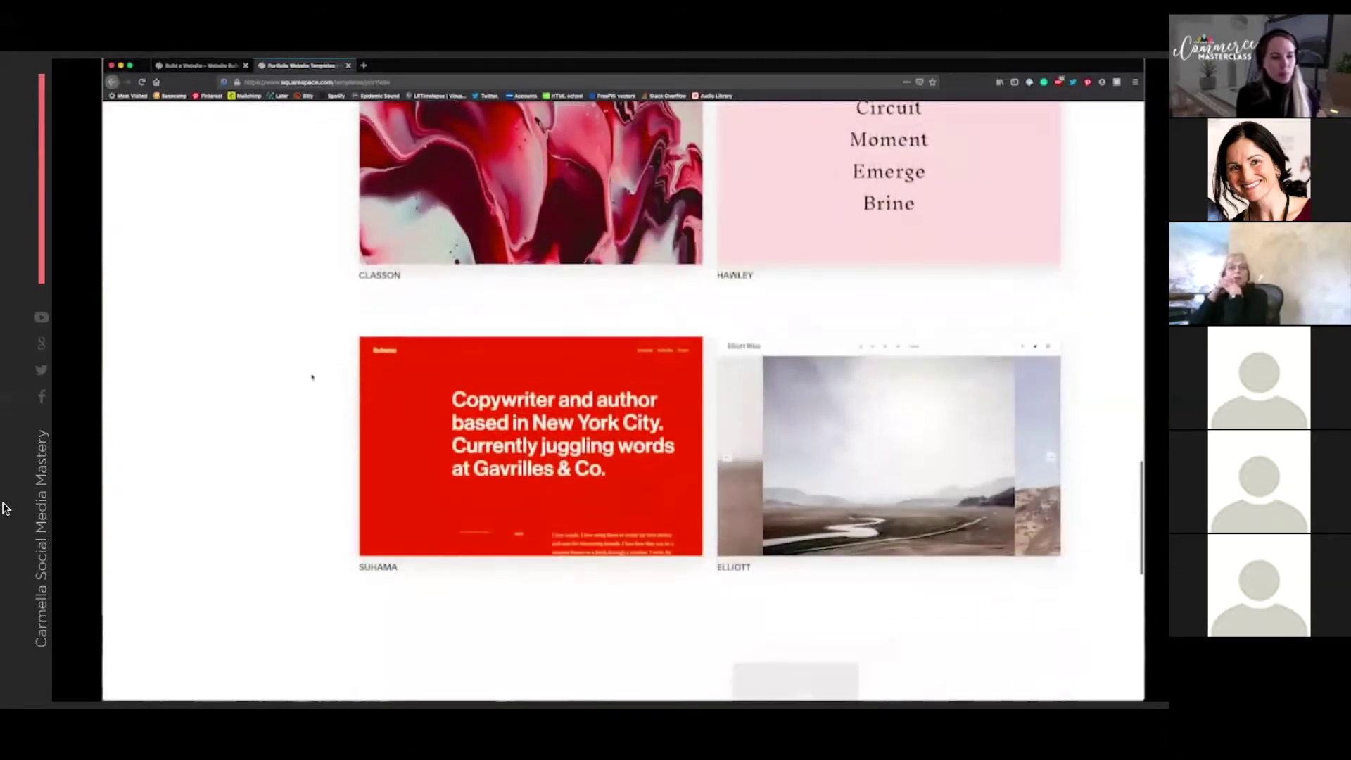
pyautogui.scroll(-3, 312, 377)
pyautogui.scroll(8, 312, 377)
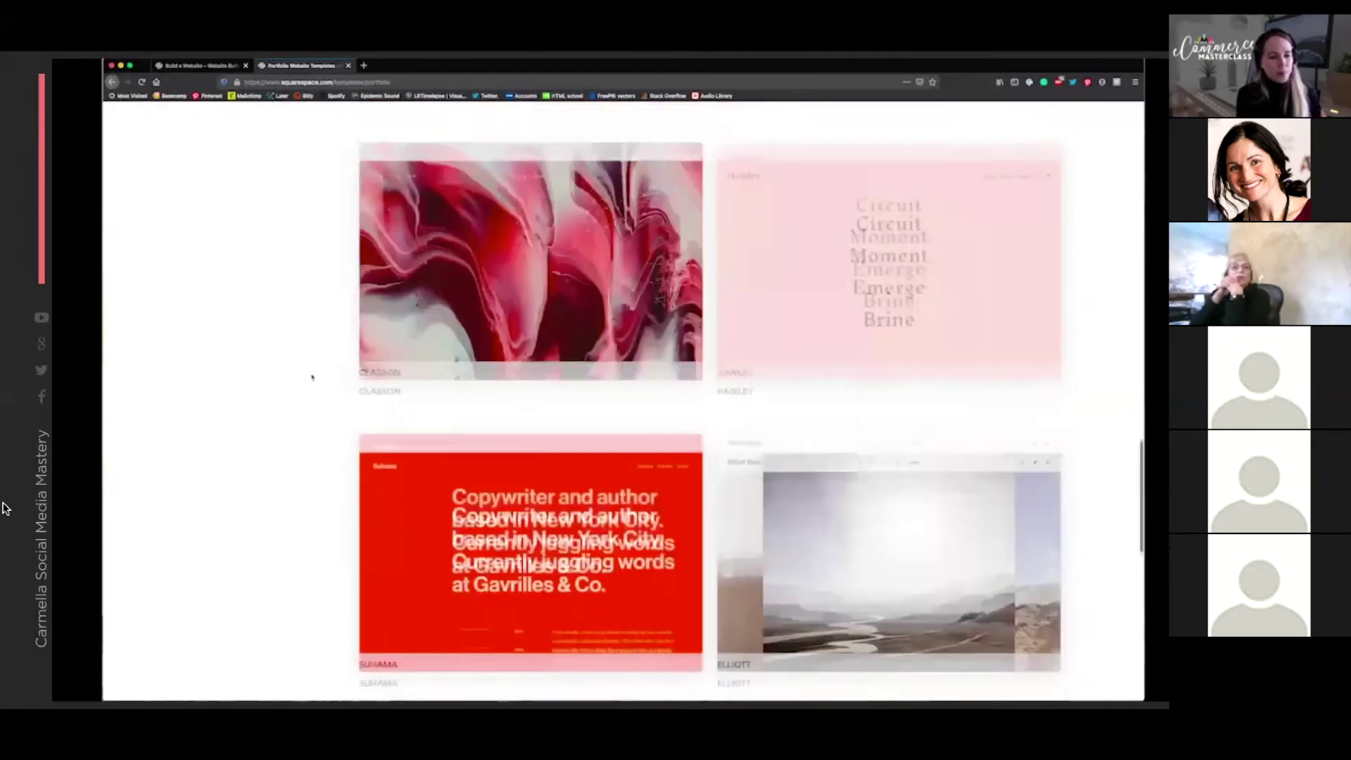
pyautogui.scroll(20, 313, 378)
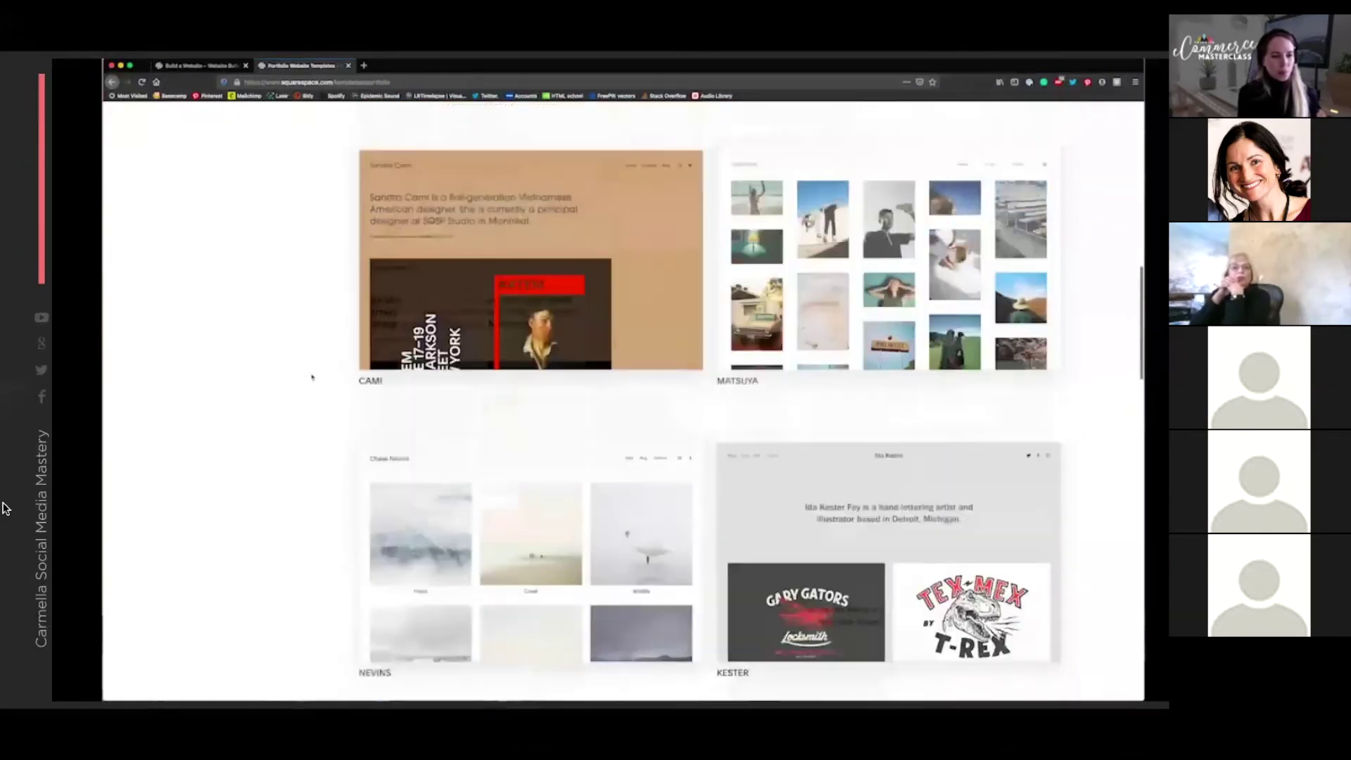
pyautogui.scroll(3, 312, 378)
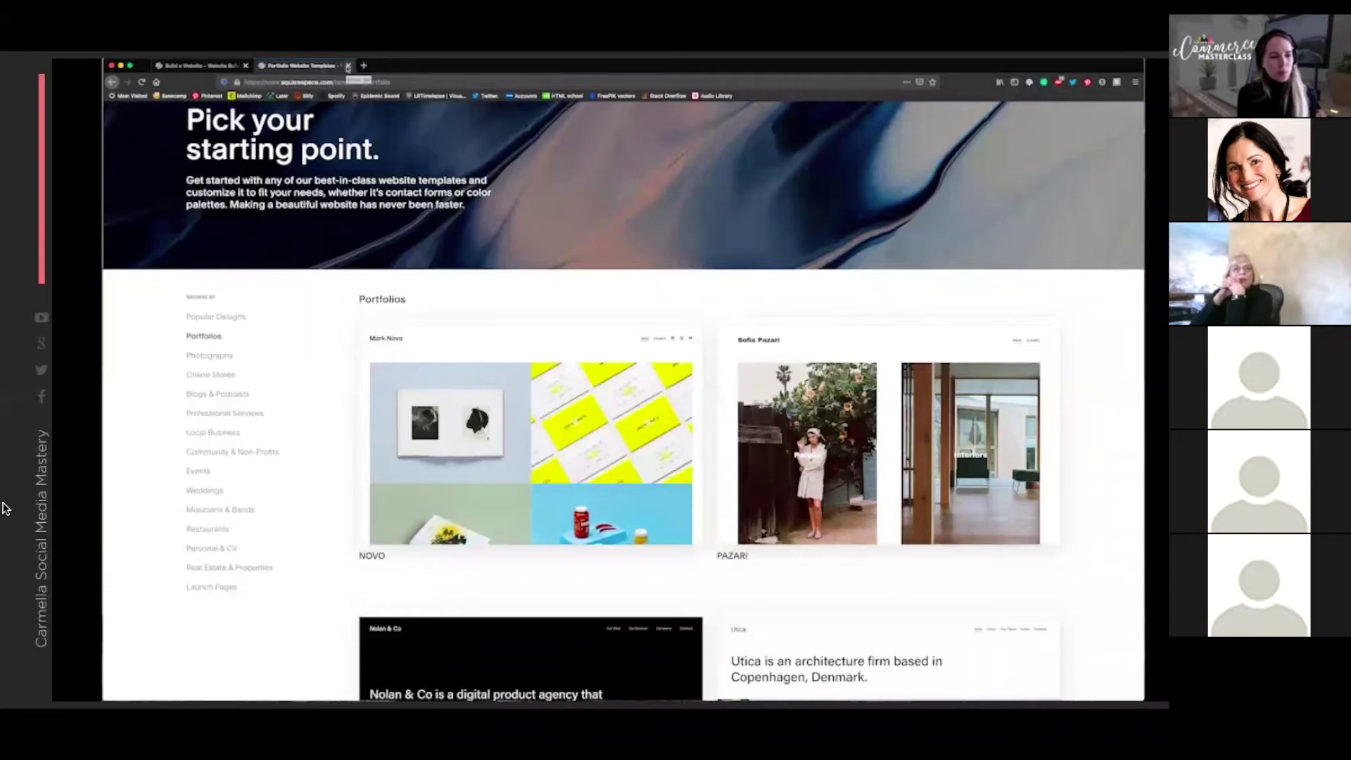
pyautogui.click(347, 65)
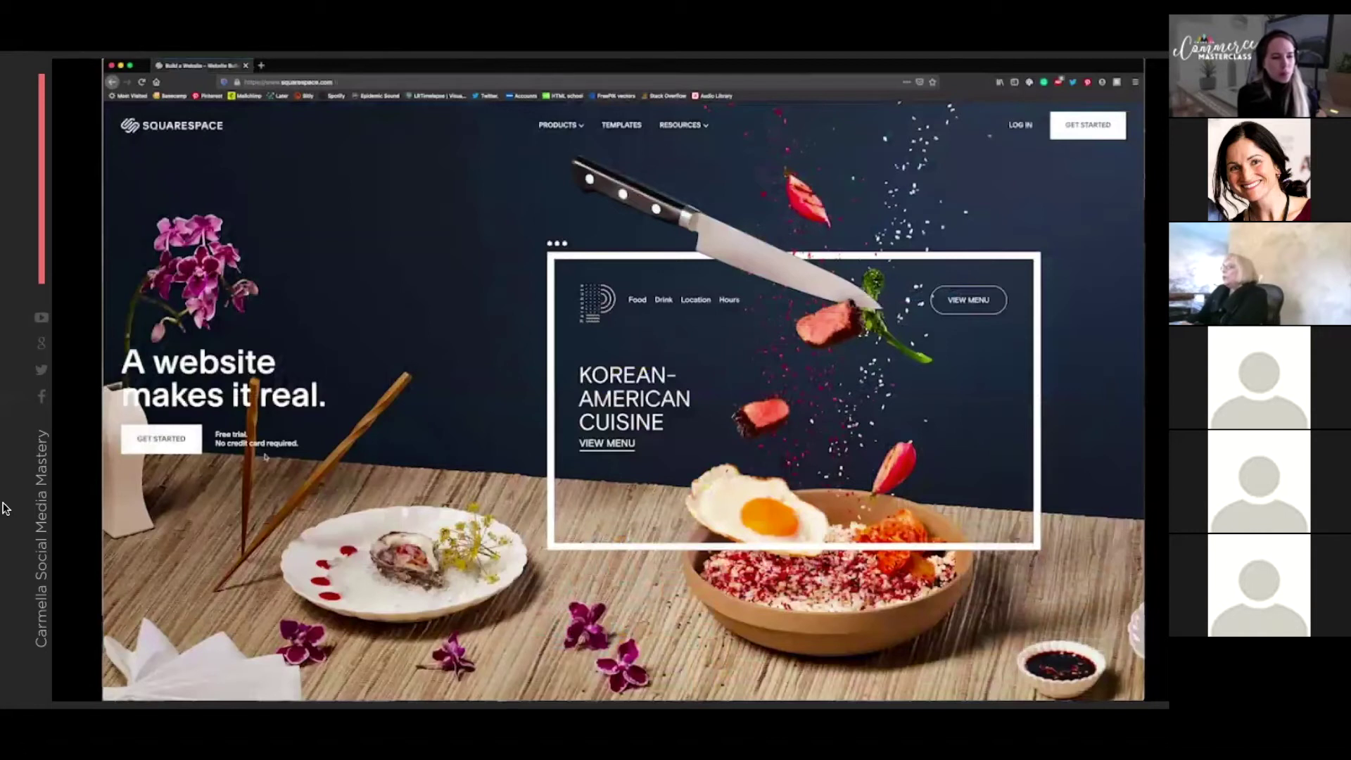
# Step: Go to the template gallery via GET STARTED and scroll the Popular Designs like Bailard and Paloma
pyautogui.click(174, 445)
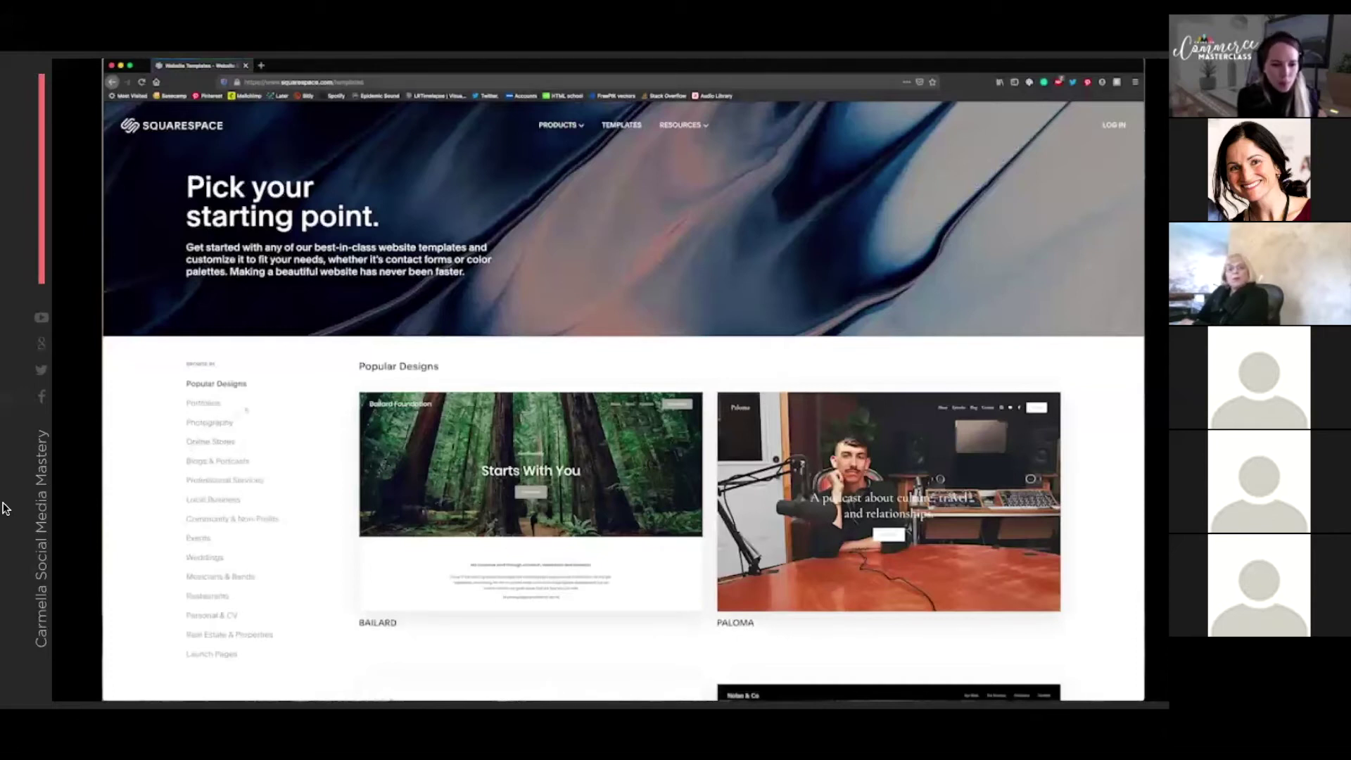
pyautogui.moveTo(389, 428)
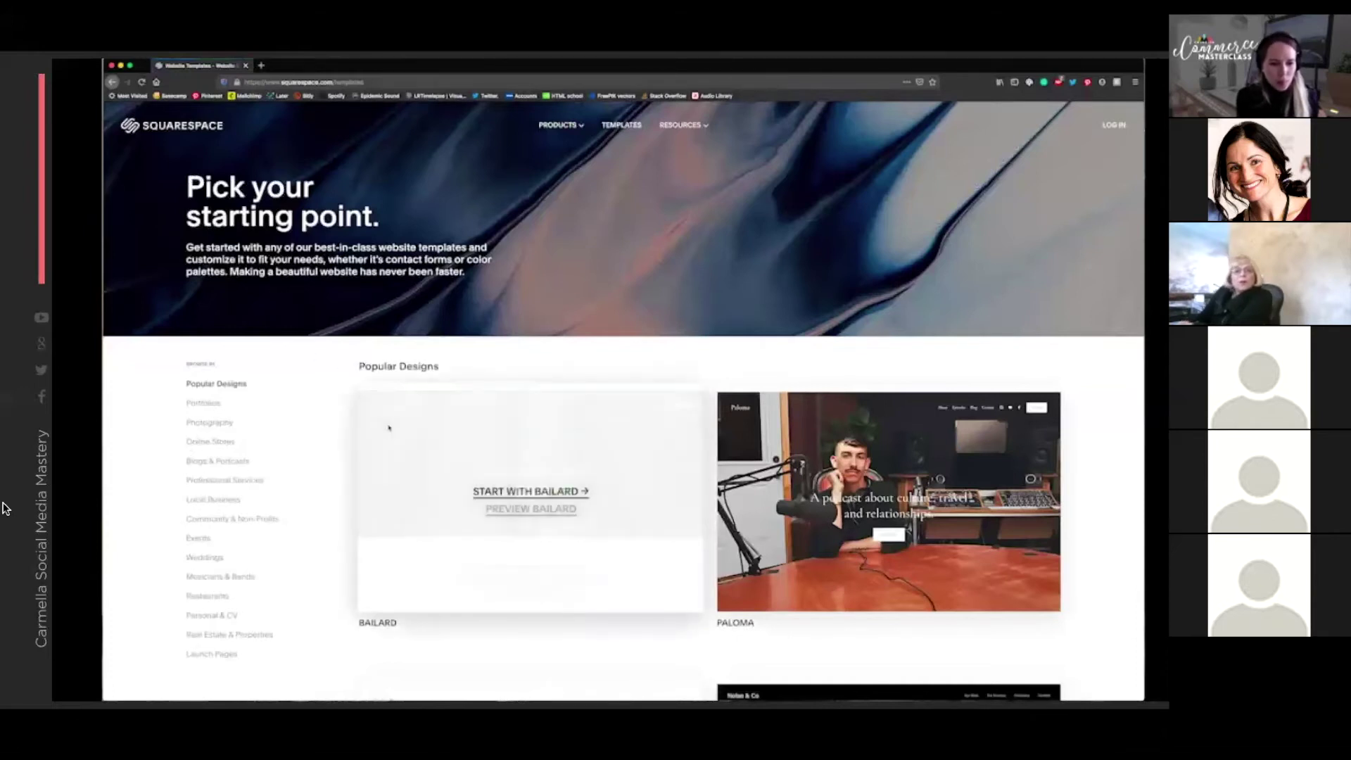
pyautogui.scroll(-2, 326, 430)
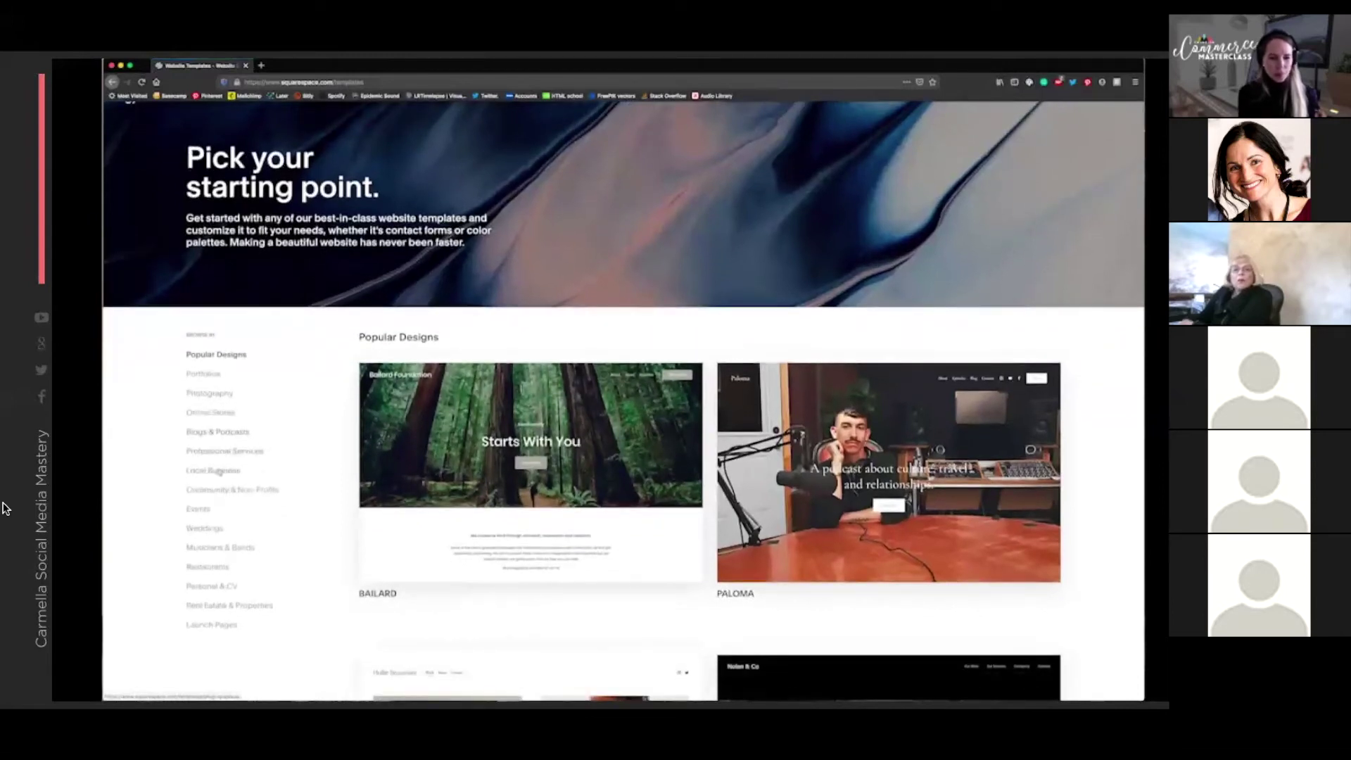
# Step: Browse the Local Business templates, then begin account creation by signing up with Google
pyautogui.click(224, 471)
pyautogui.scroll(-10, 224, 471)
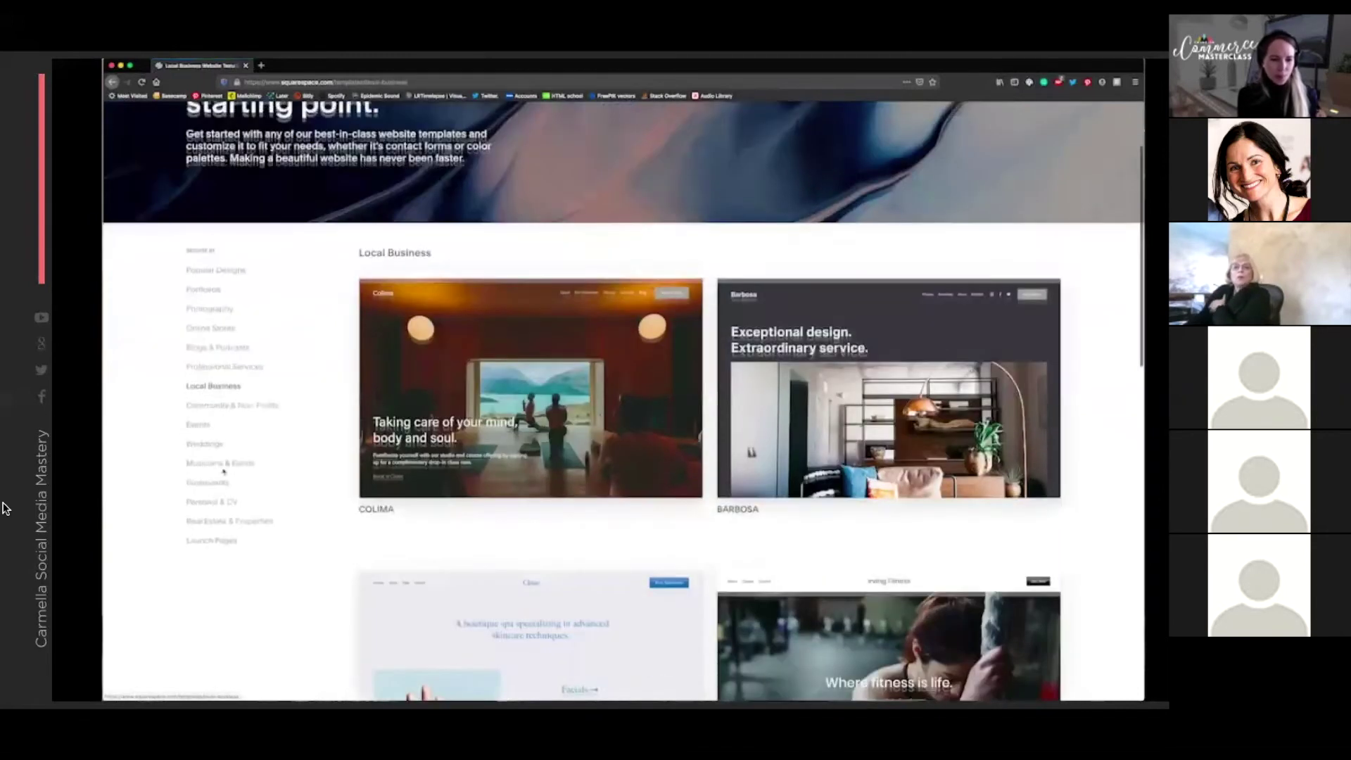
pyautogui.scroll(-10, 224, 471)
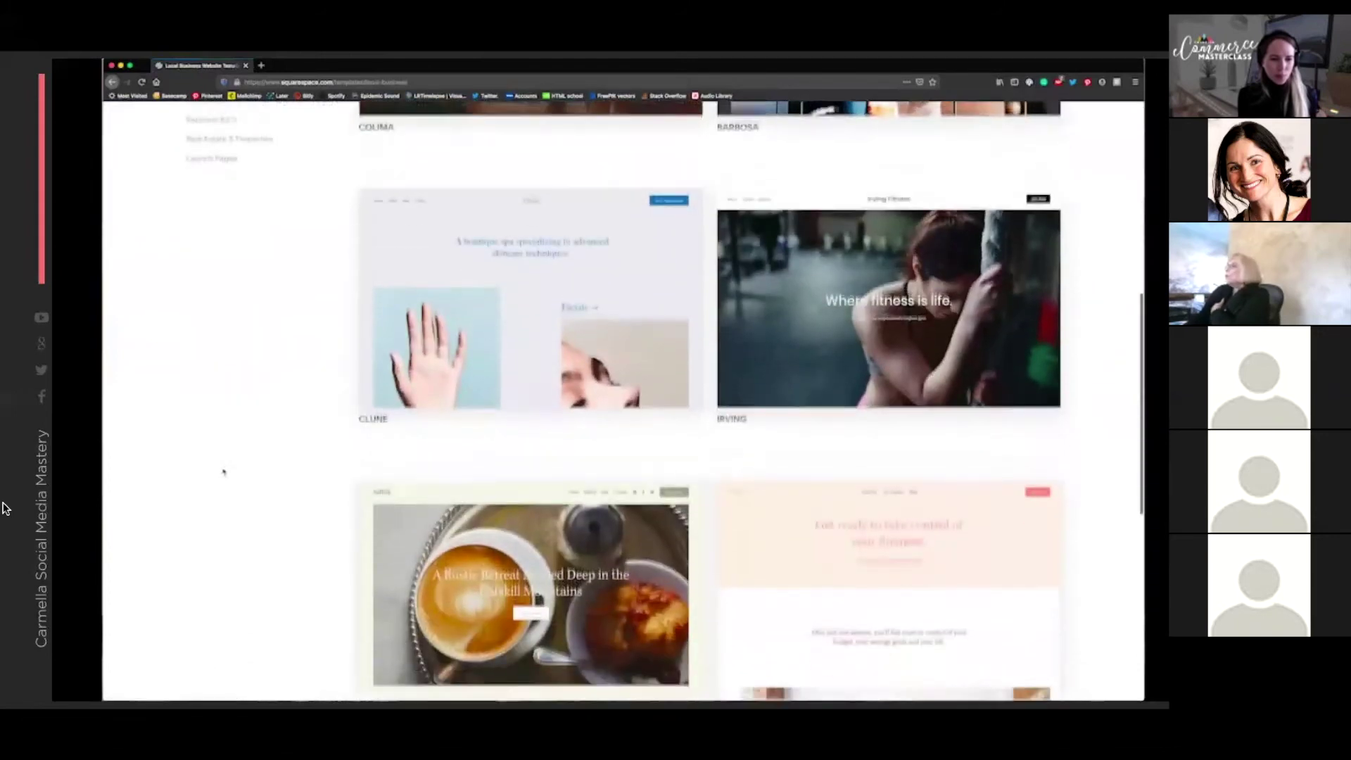
pyautogui.scroll(20, 224, 471)
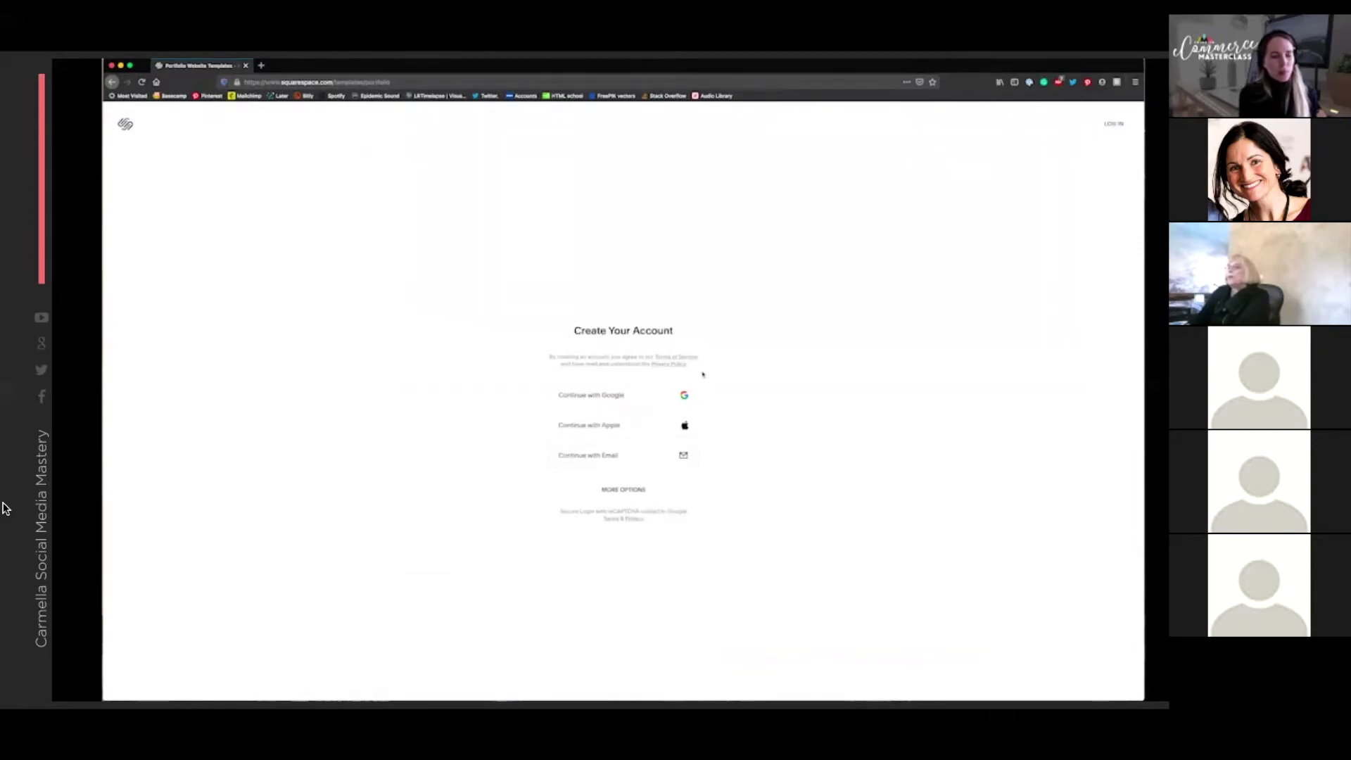
pyautogui.click(634, 395)
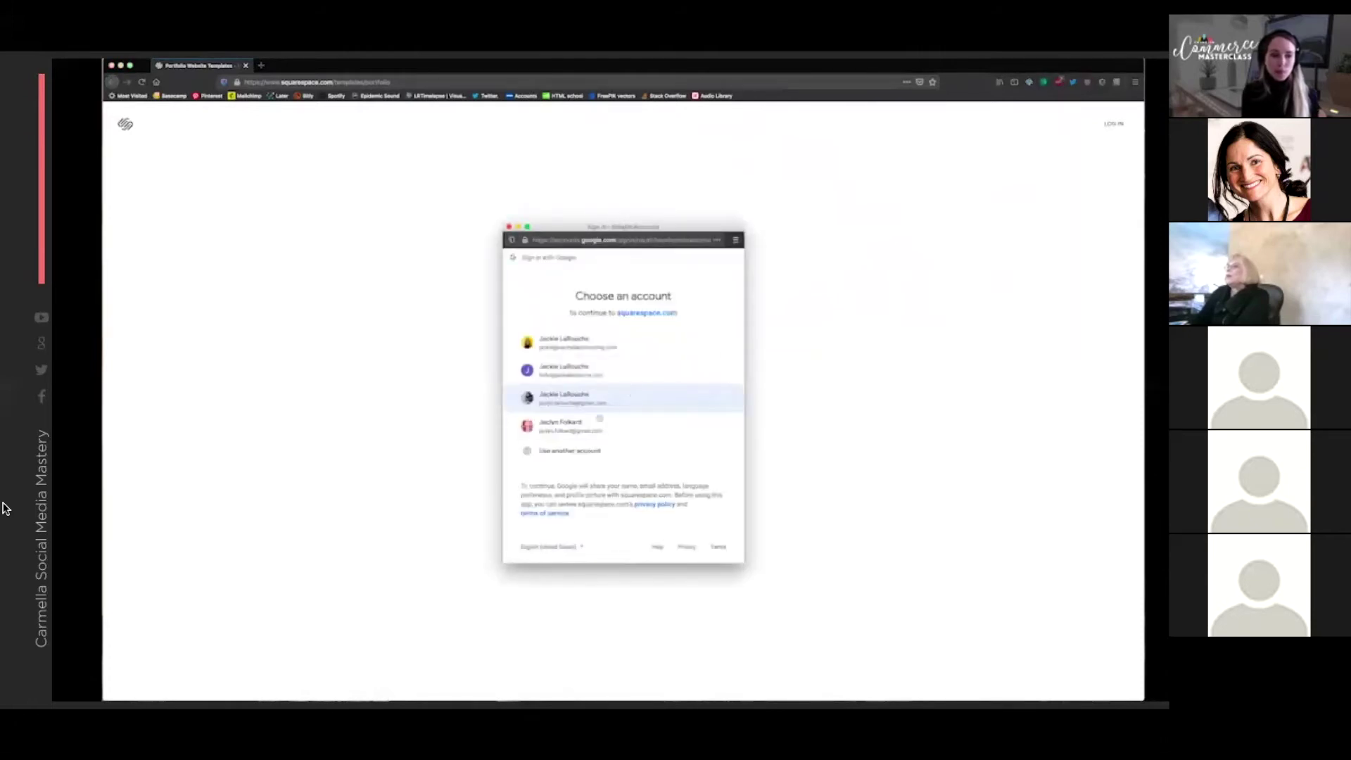
# Step: Pick the Google account to continue to squarespace.com
pyautogui.click(590, 427)
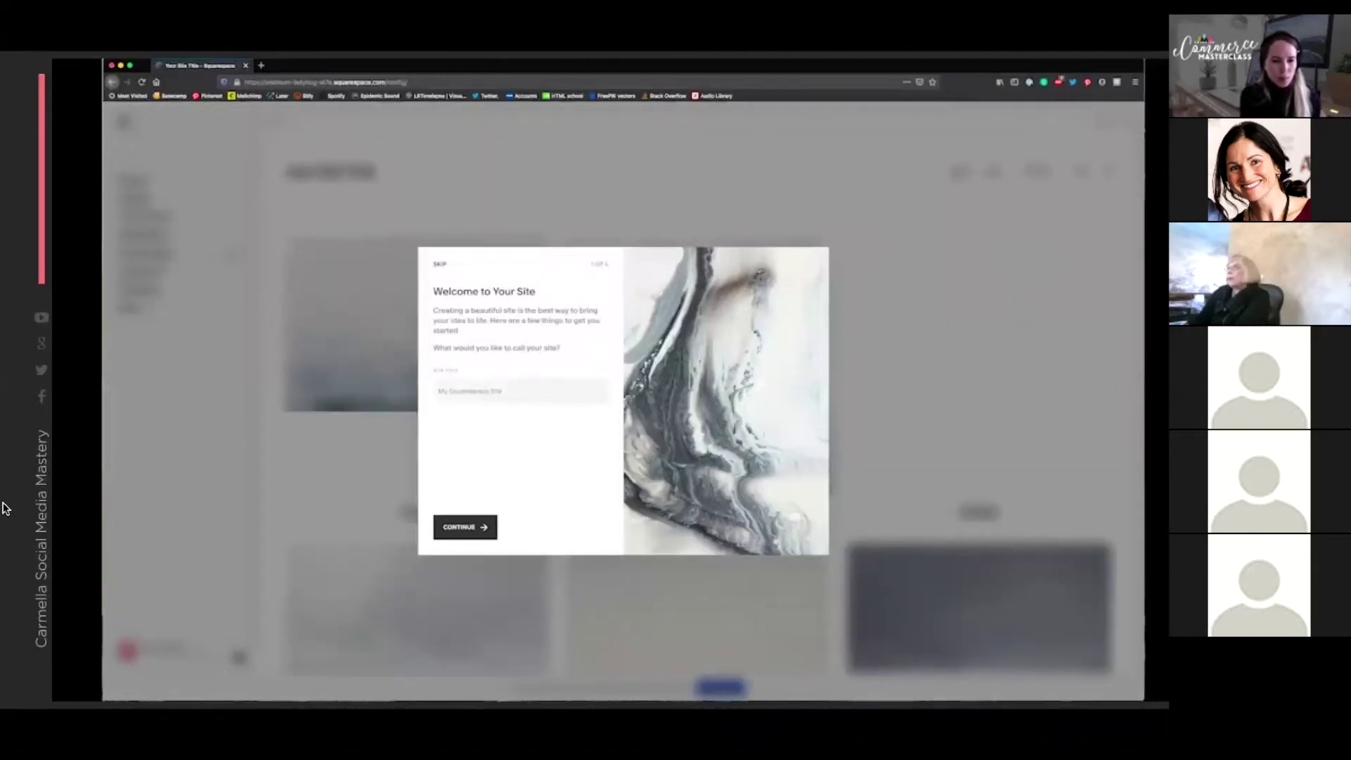
# Step: Enter the site title 'Canmore eCommerce Store' and confirm it
pyautogui.write('Ajit')
pyautogui.write(' e')
pyautogui.write('Commerce')
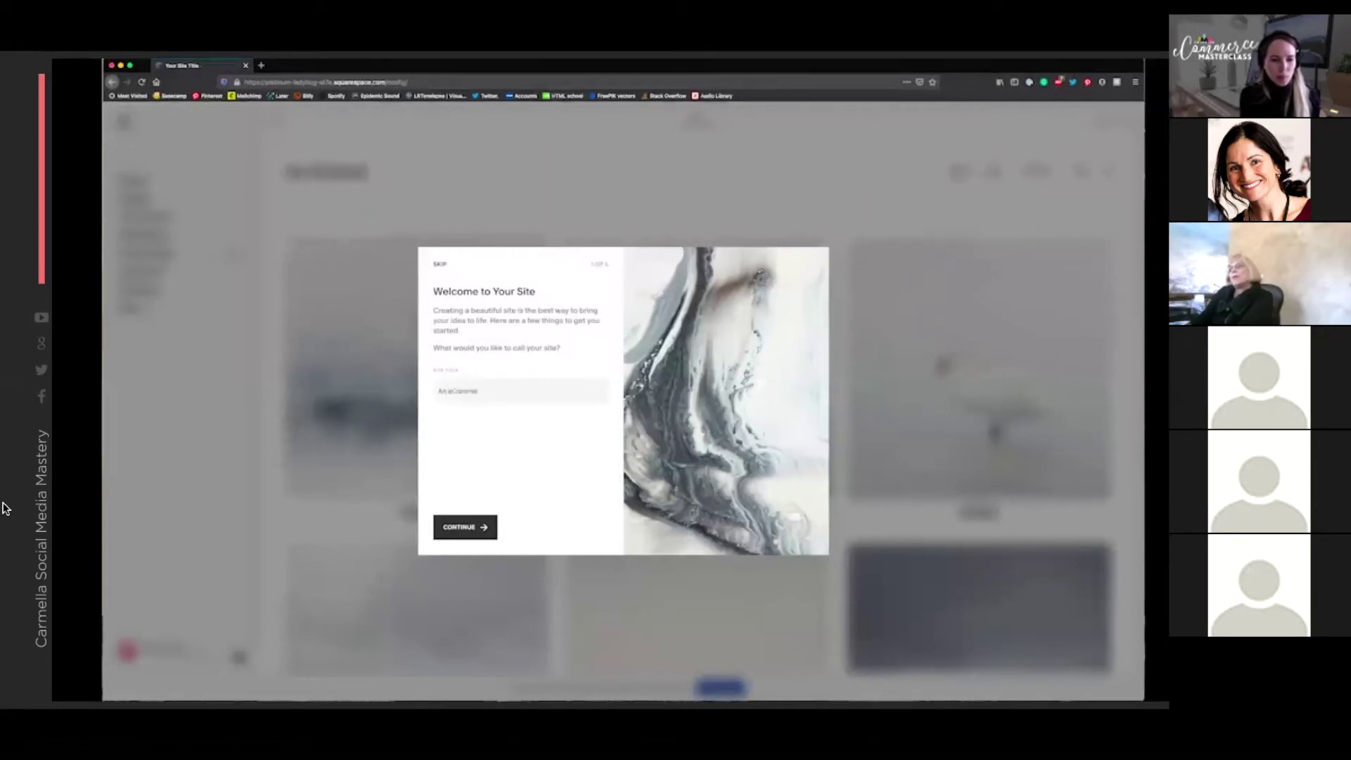
pyautogui.write('Store')
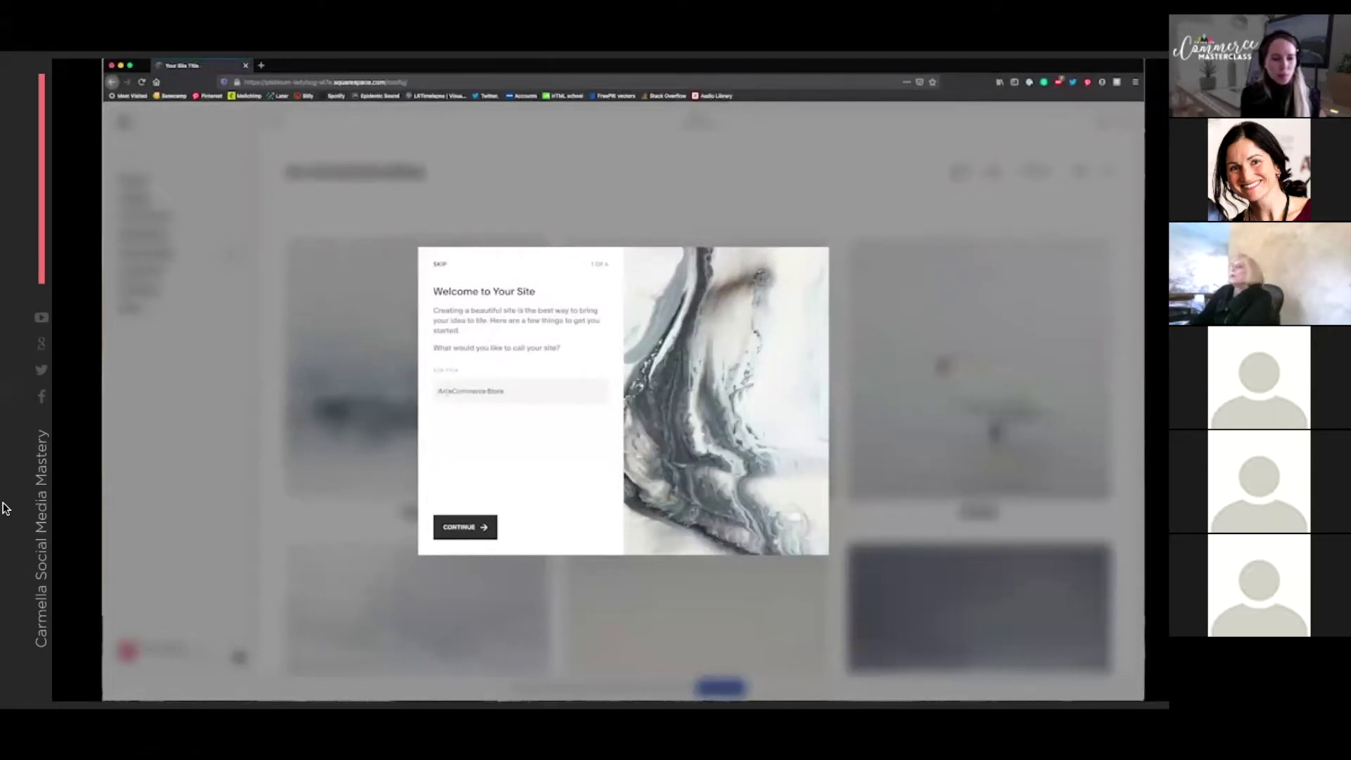
pyautogui.write('Cali')
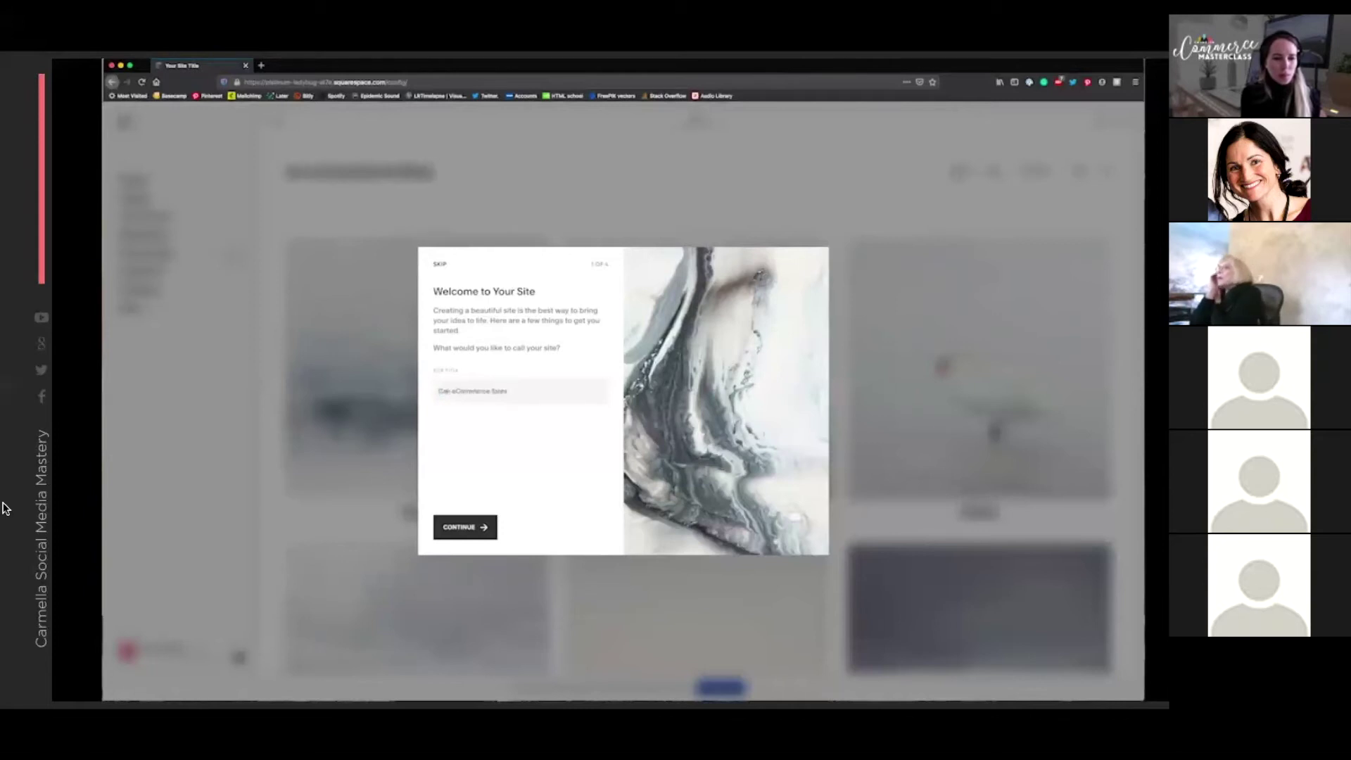
pyautogui.write('ella')
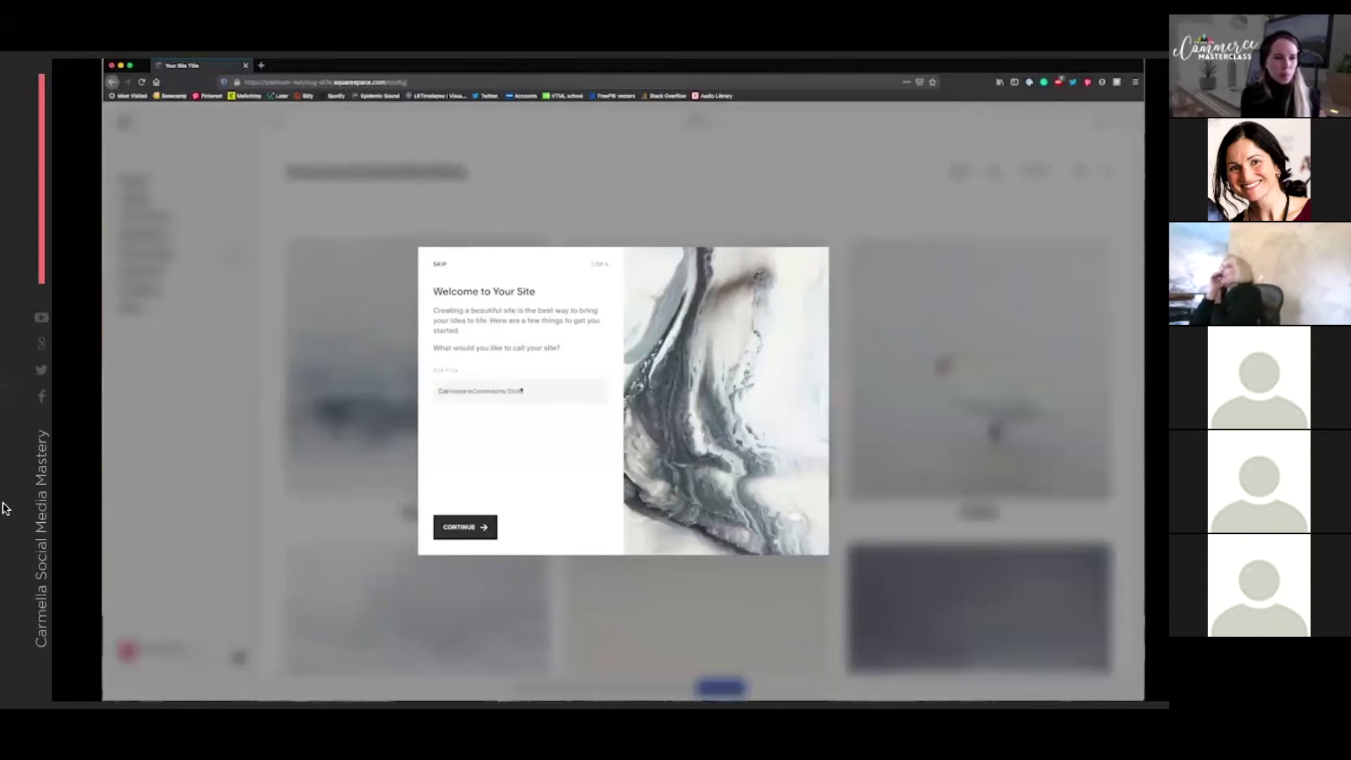
pyautogui.click(457, 528)
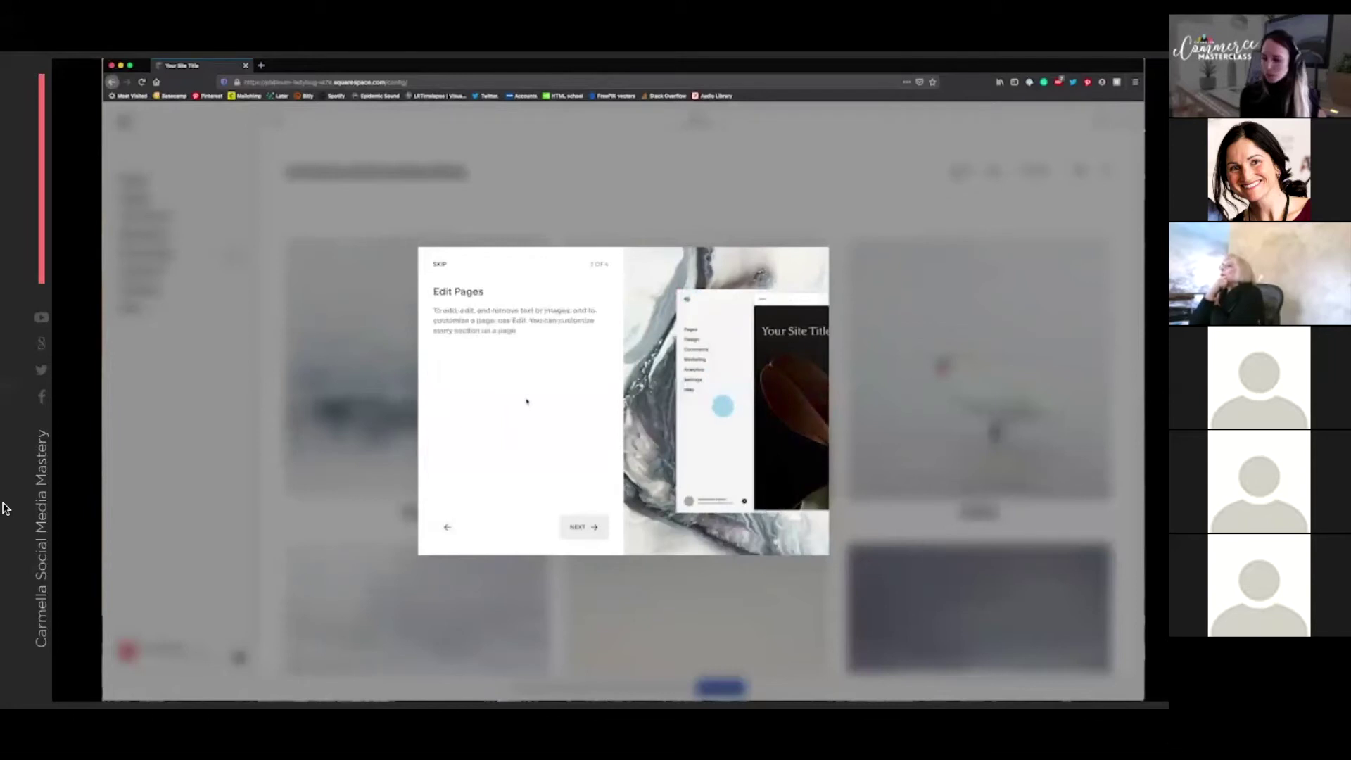
# Step: Step through the remaining onboarding screens and finish with Get Started
pyautogui.click(589, 529)
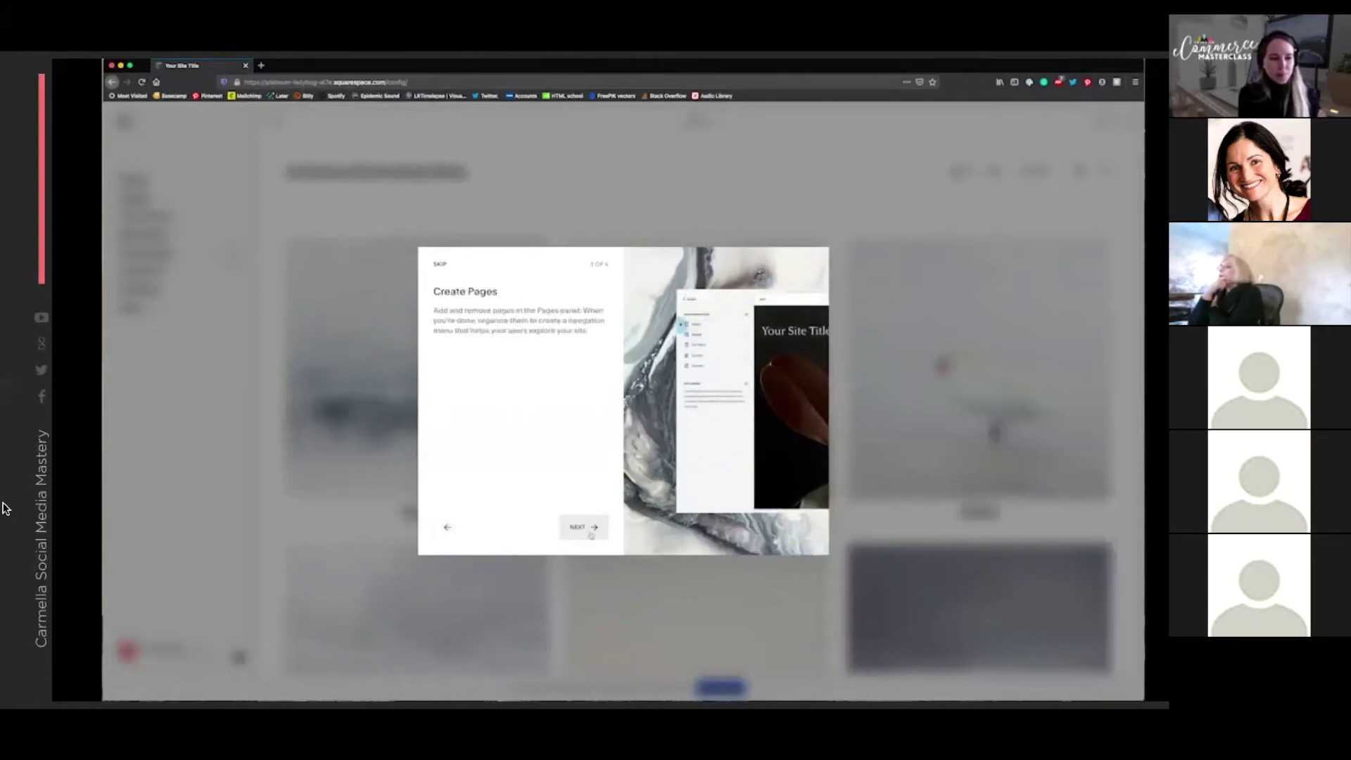
pyautogui.click(591, 535)
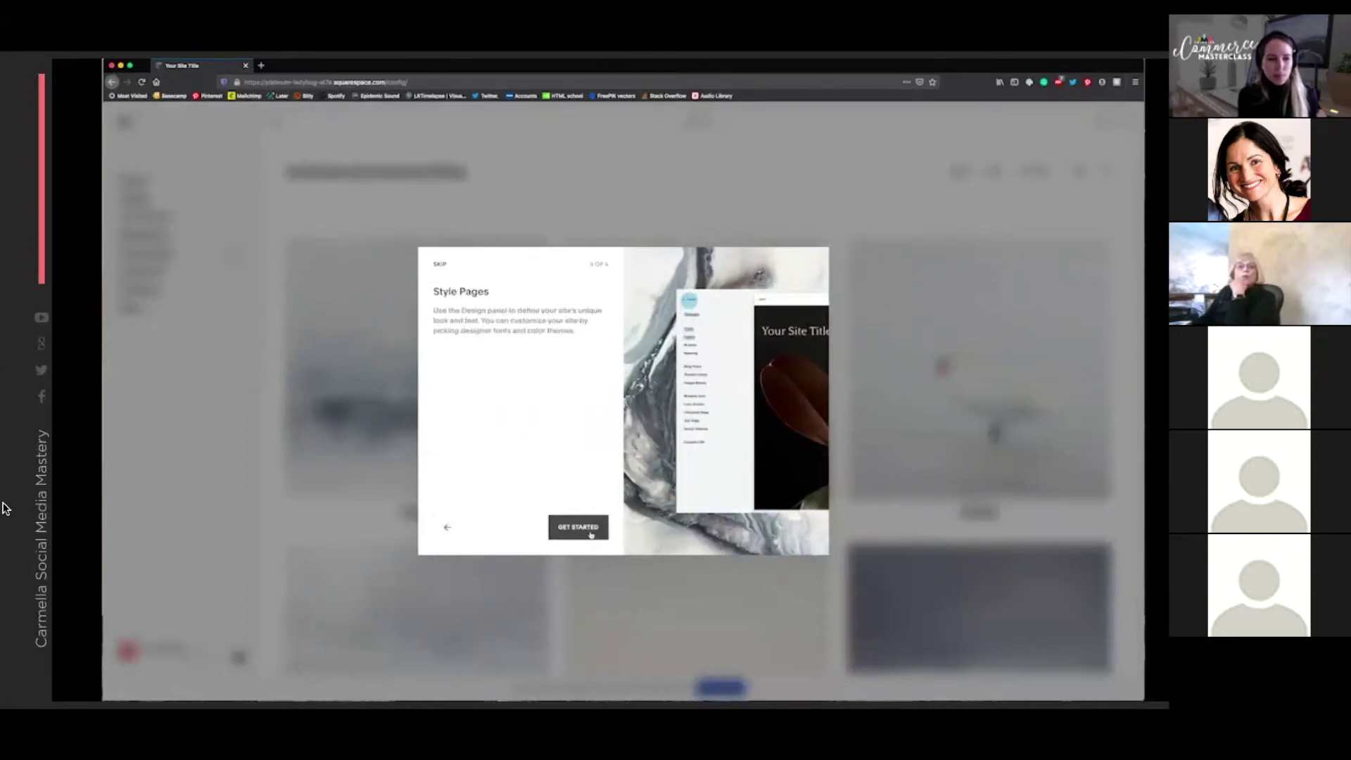
pyautogui.click(578, 527)
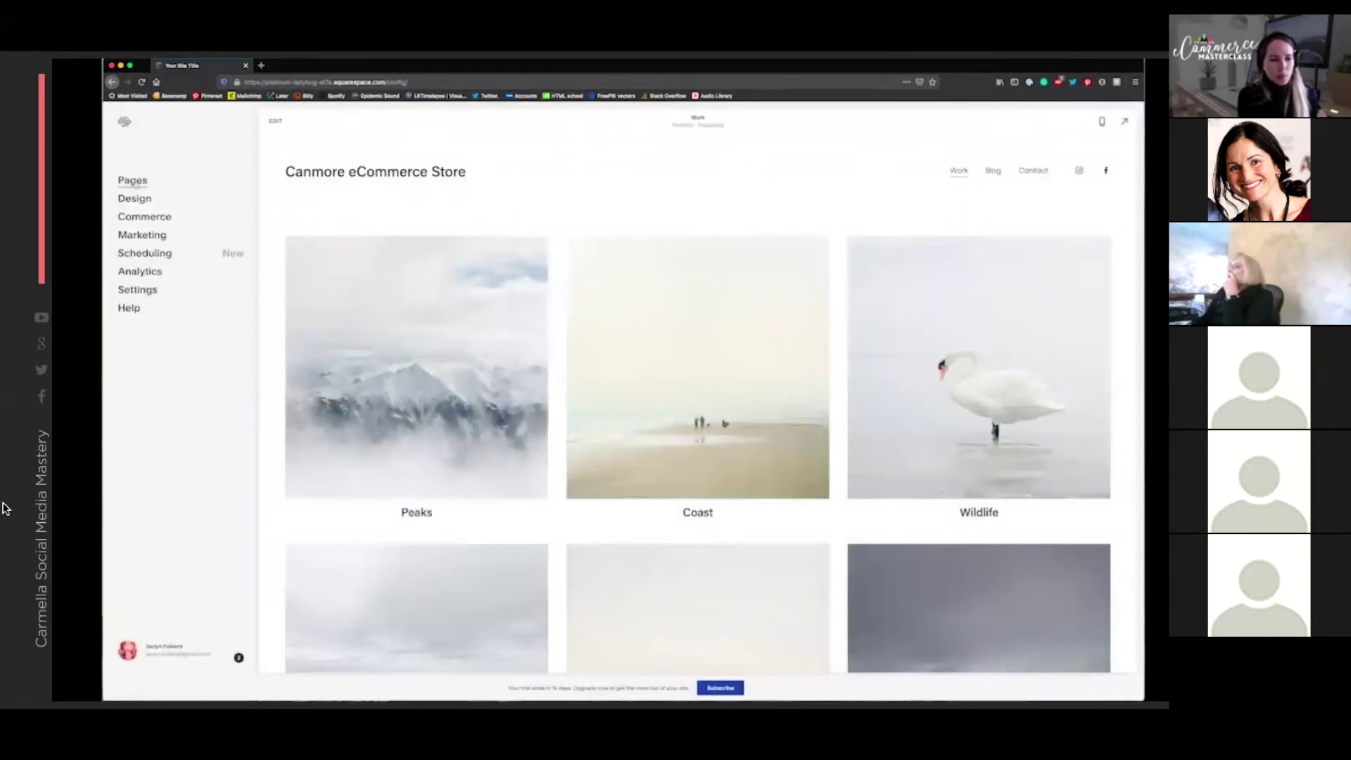
# Step: In Pages, move Contact and Blog to Not Linked, leaving Work, then open Work
pyautogui.click(133, 181)
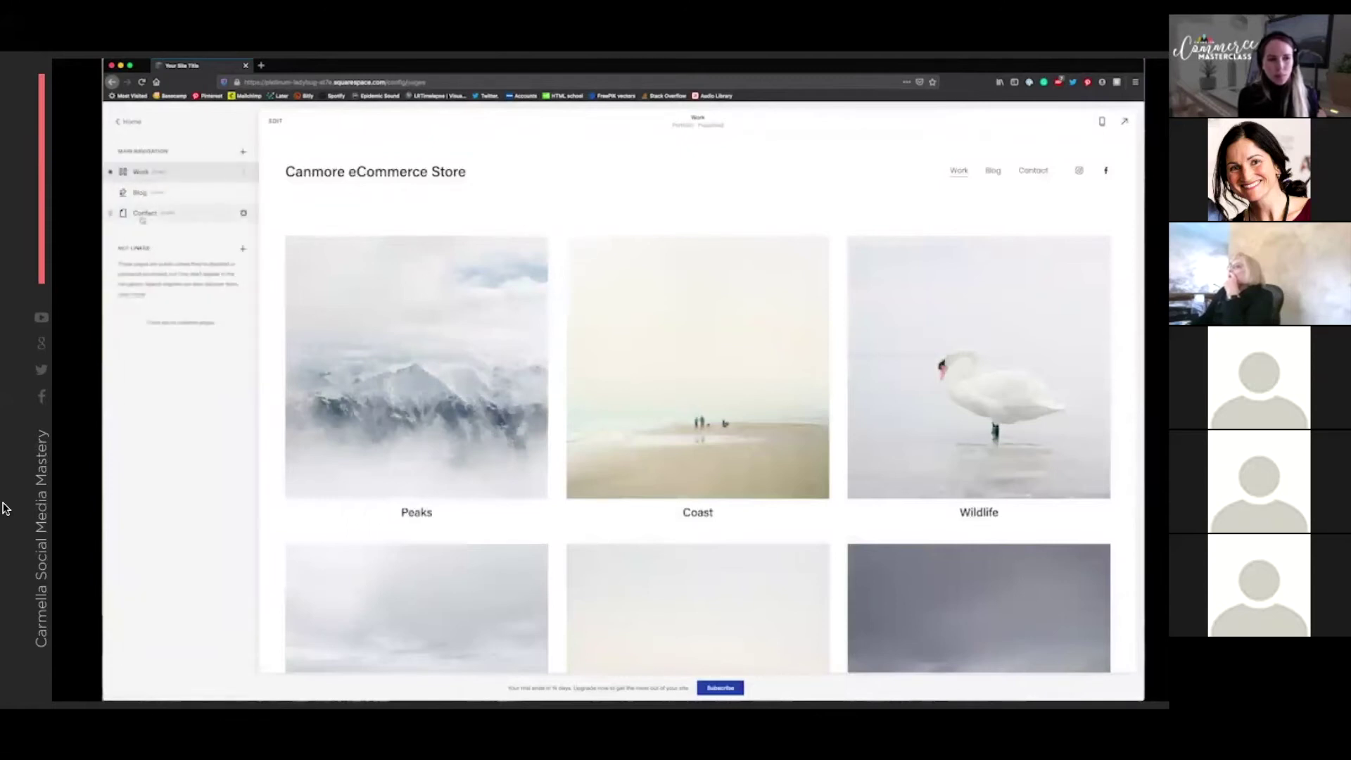
pyautogui.moveTo(144, 215); pyautogui.dragTo(159, 325)
pyautogui.moveTo(143, 195); pyautogui.dragTo(156, 284)
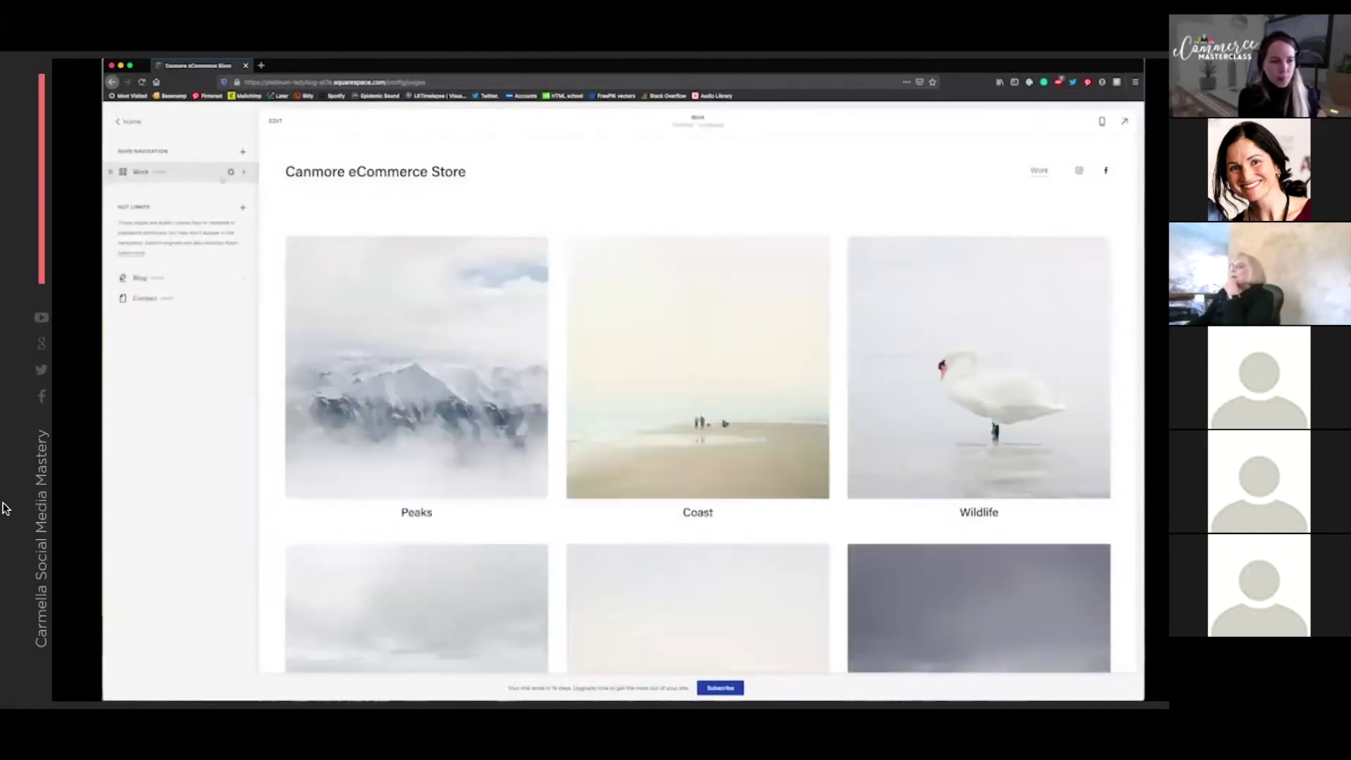
pyautogui.click(160, 177)
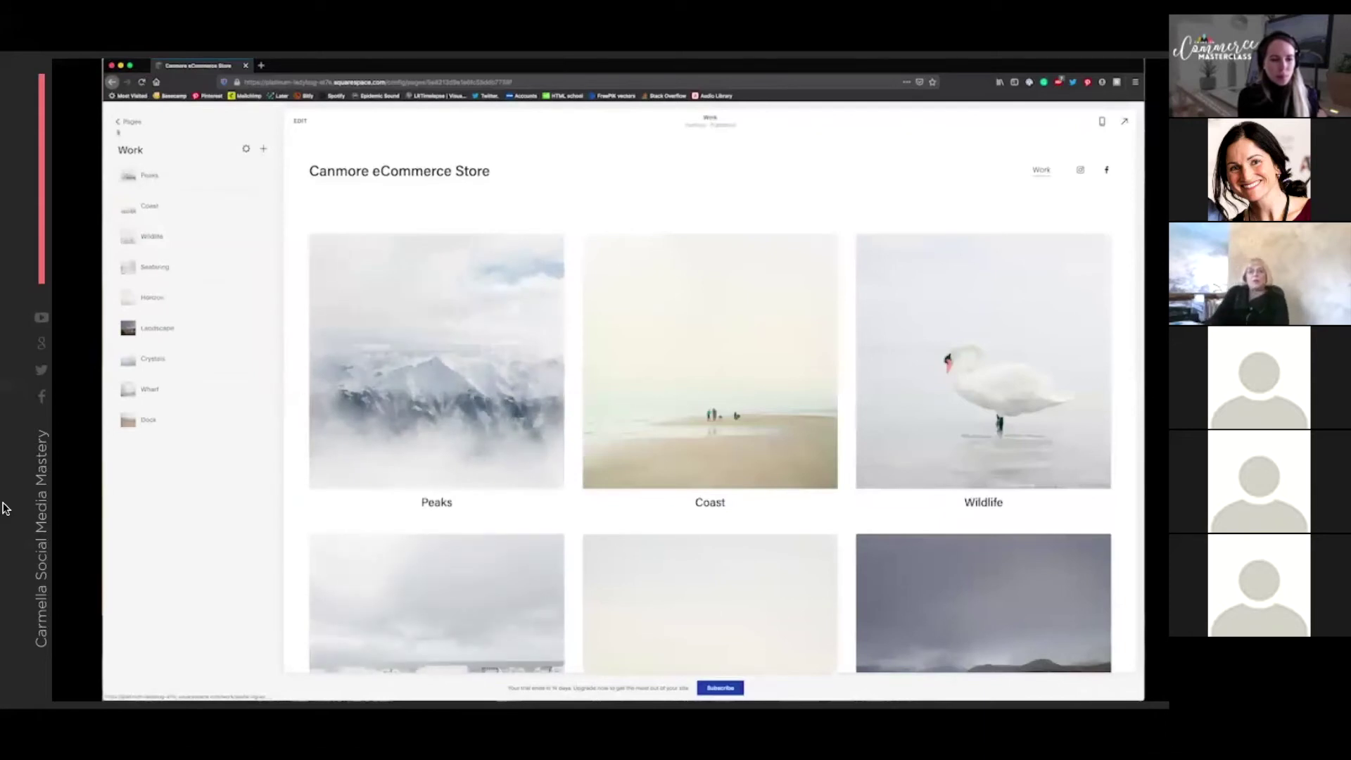
# Step: Open Project Settings for the Peaks project in the Work list
pyautogui.click(261, 177)
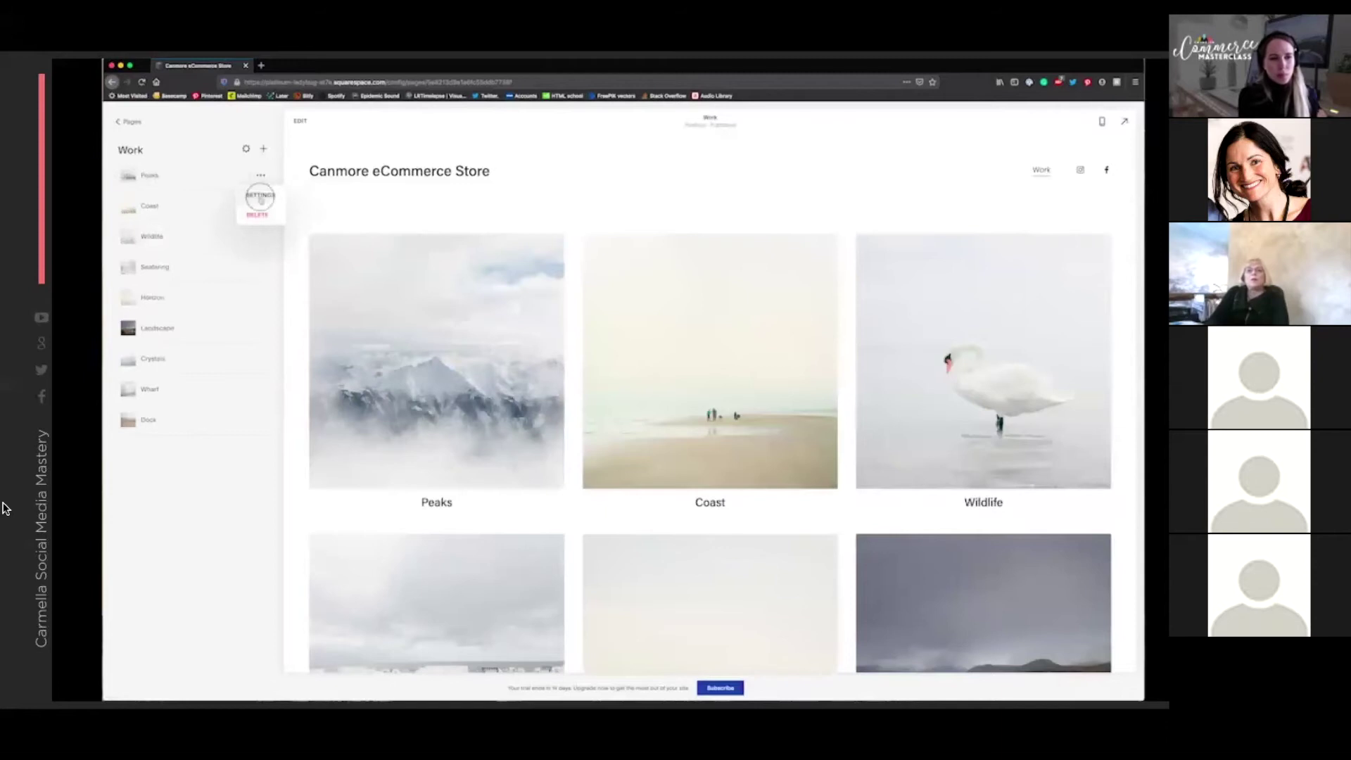
pyautogui.click(260, 195)
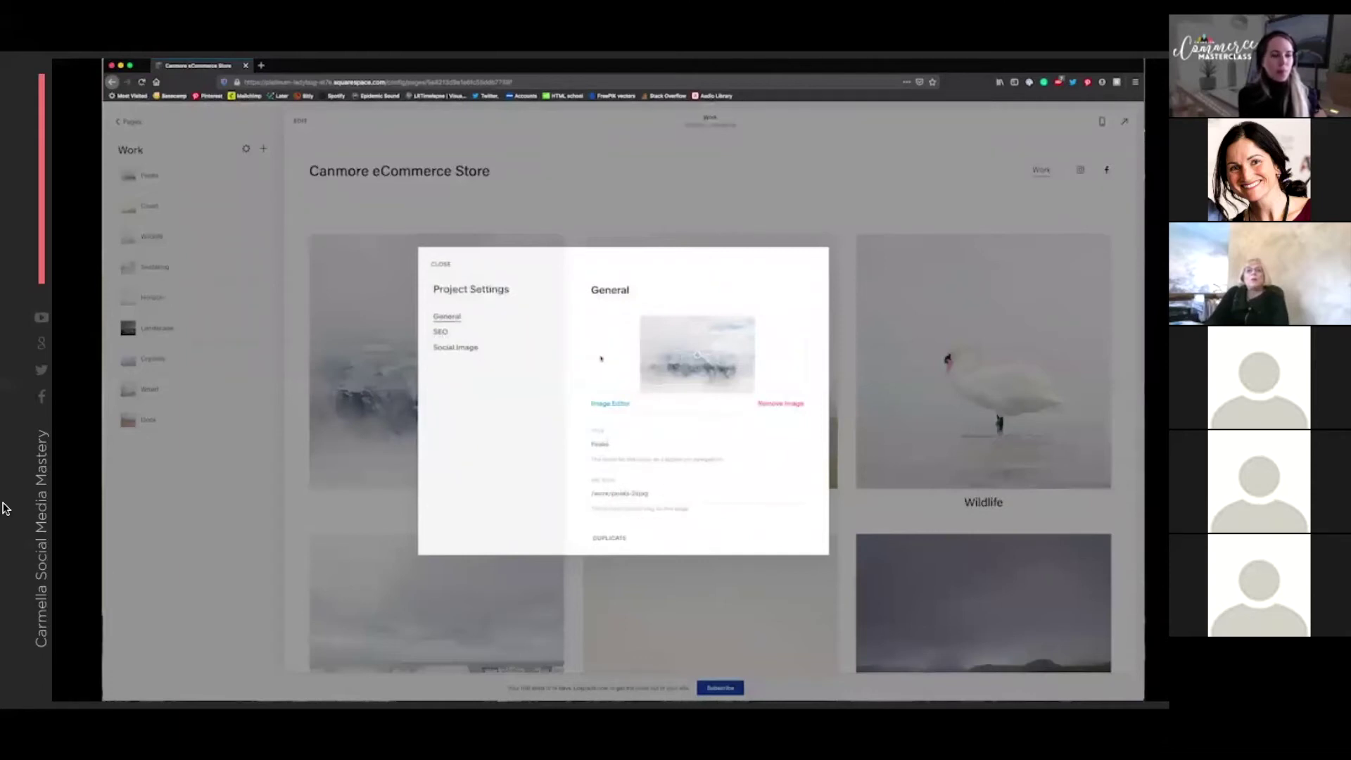
# Step: View the SEO section of the Peaks project settings
pyautogui.click(441, 332)
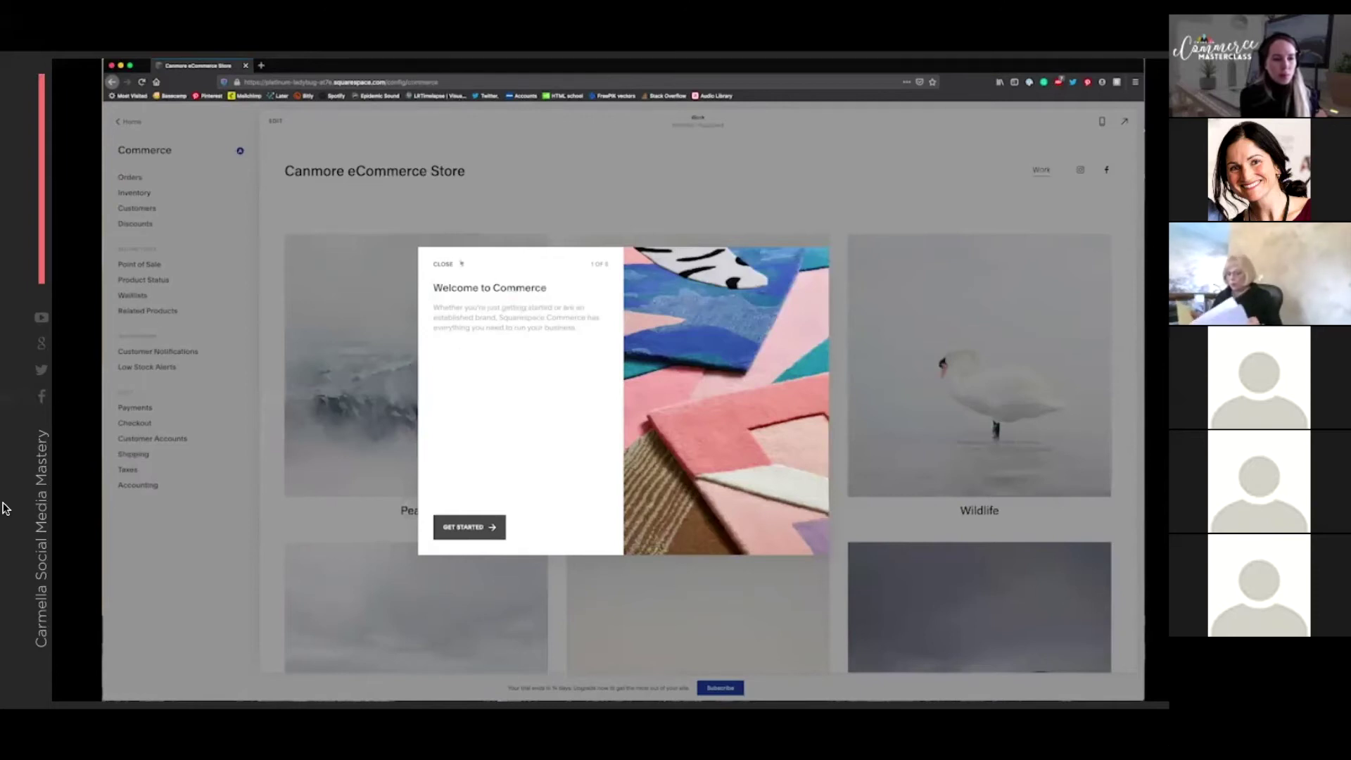
# Step: Dismiss the Welcome to Commerce introduction, return Home, and open Analytics
pyautogui.click(443, 264)
pyautogui.click(129, 121)
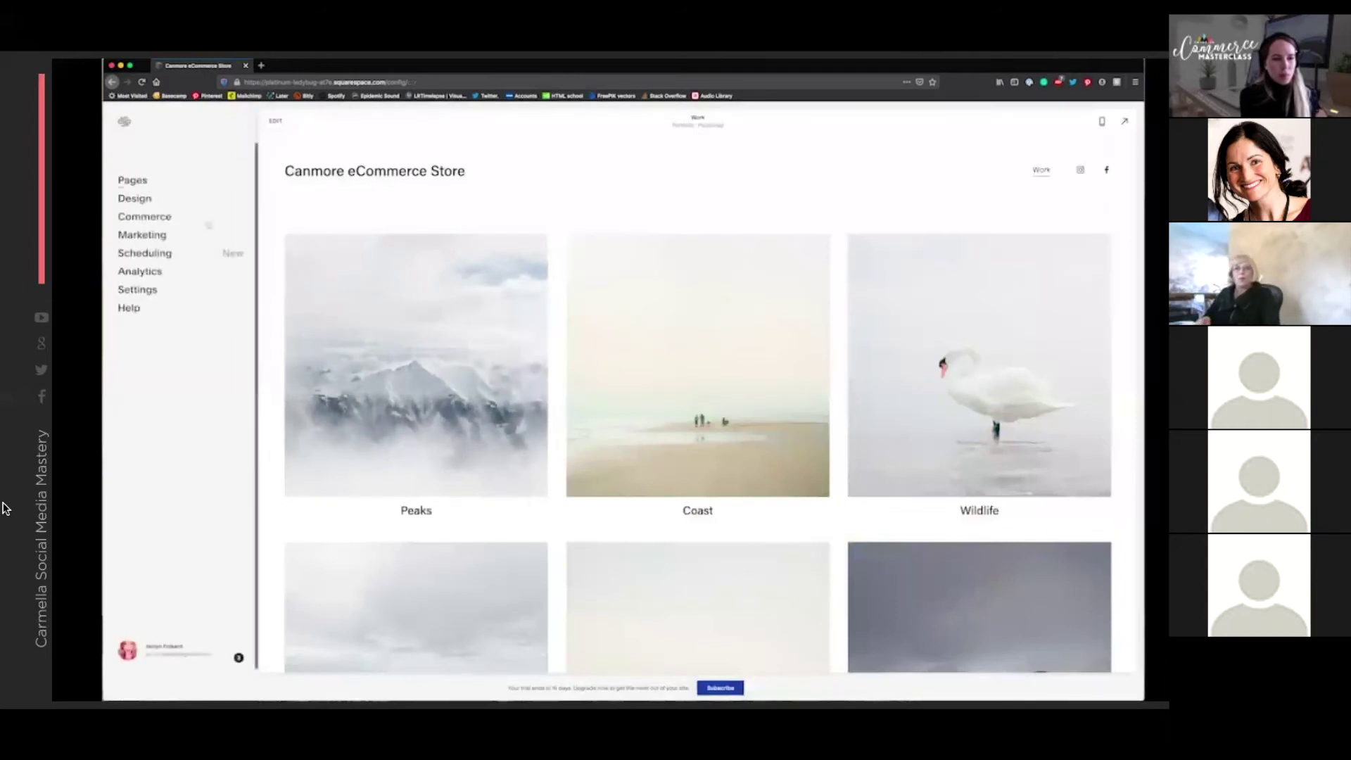
pyautogui.click(139, 271)
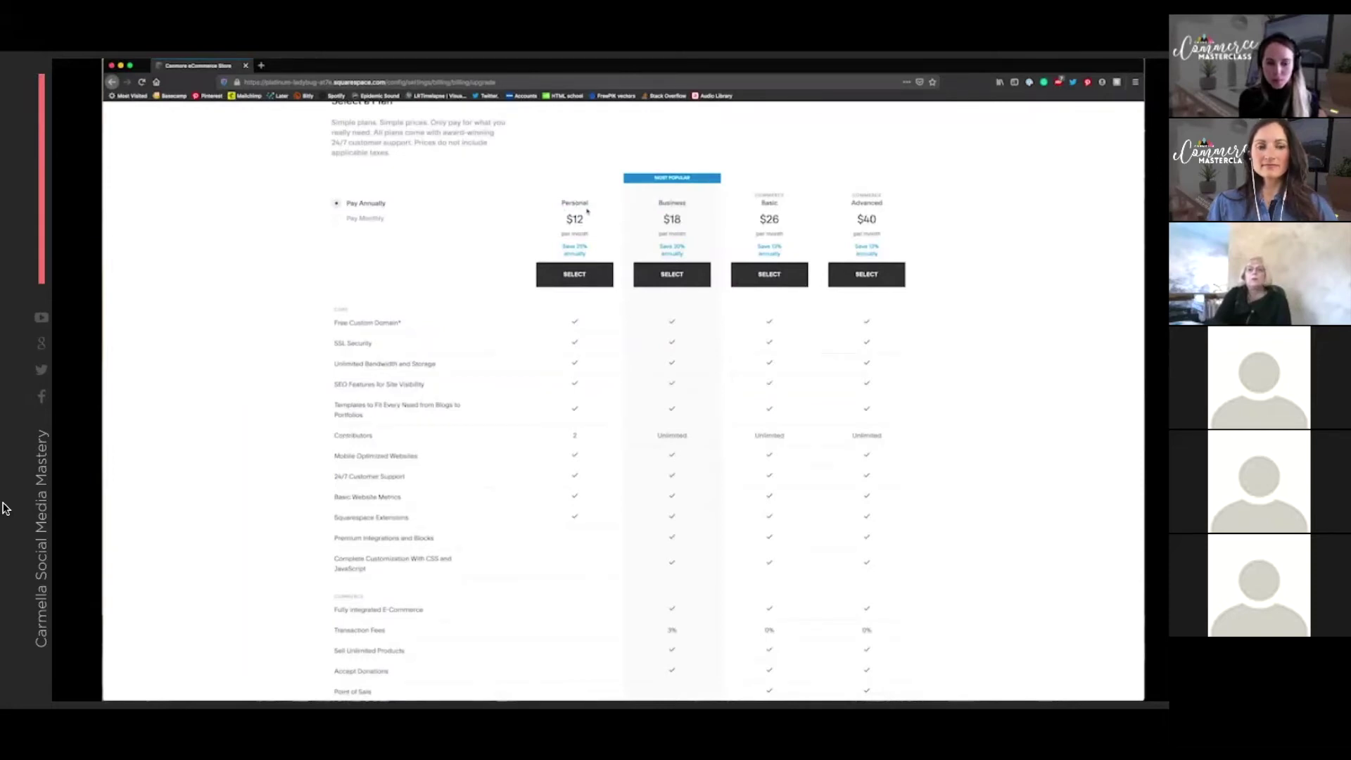
# Step: Close the Select a Plan overlay and back out through Billing & Account to Settings
pyautogui.scroll(2, 588, 210)
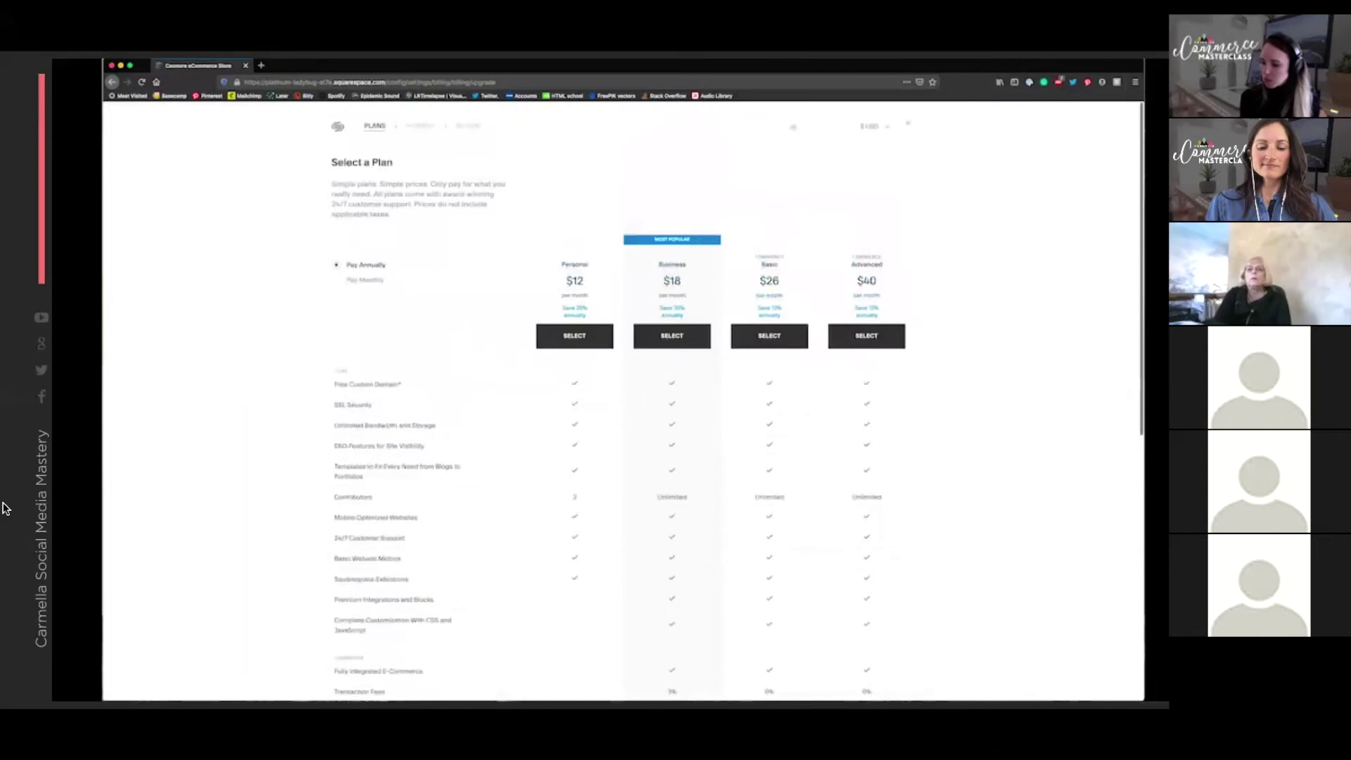
pyautogui.click(910, 126)
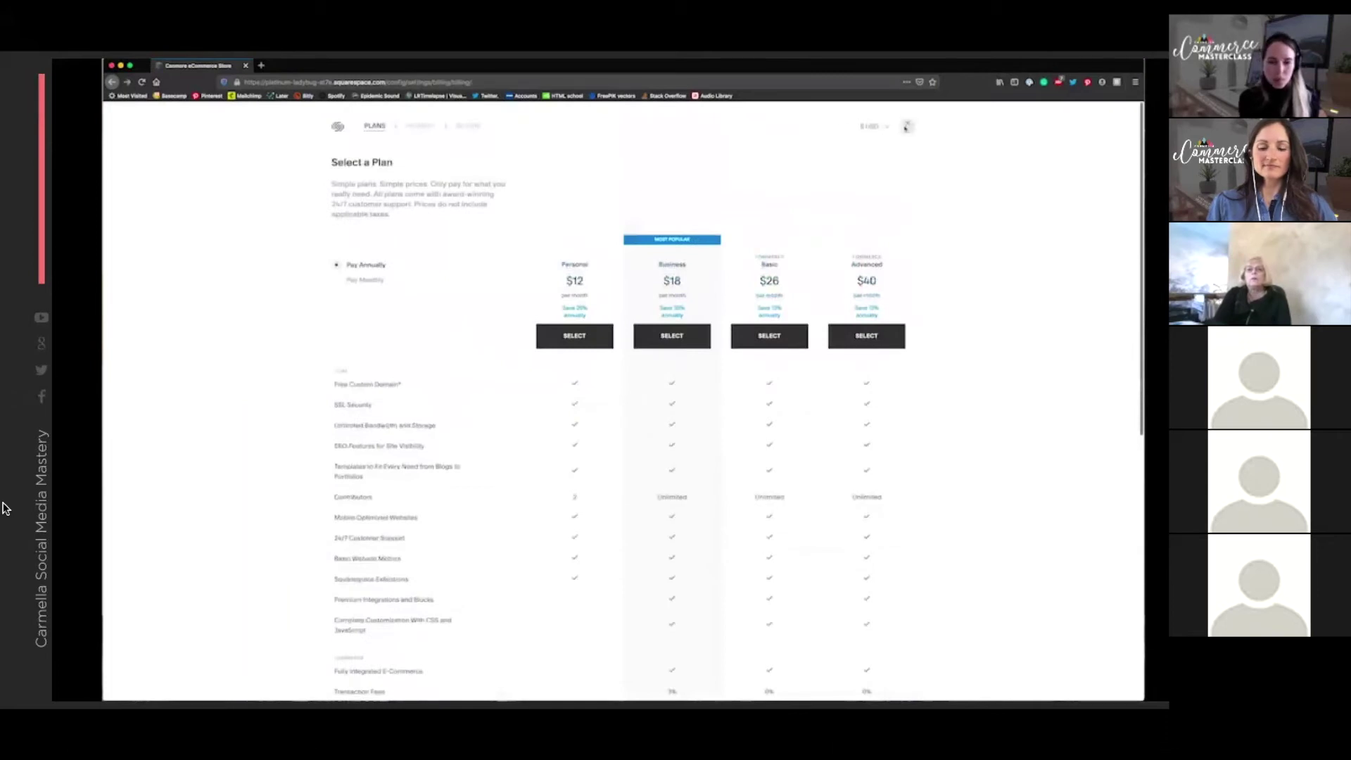
pyautogui.click(147, 122)
pyautogui.click(149, 125)
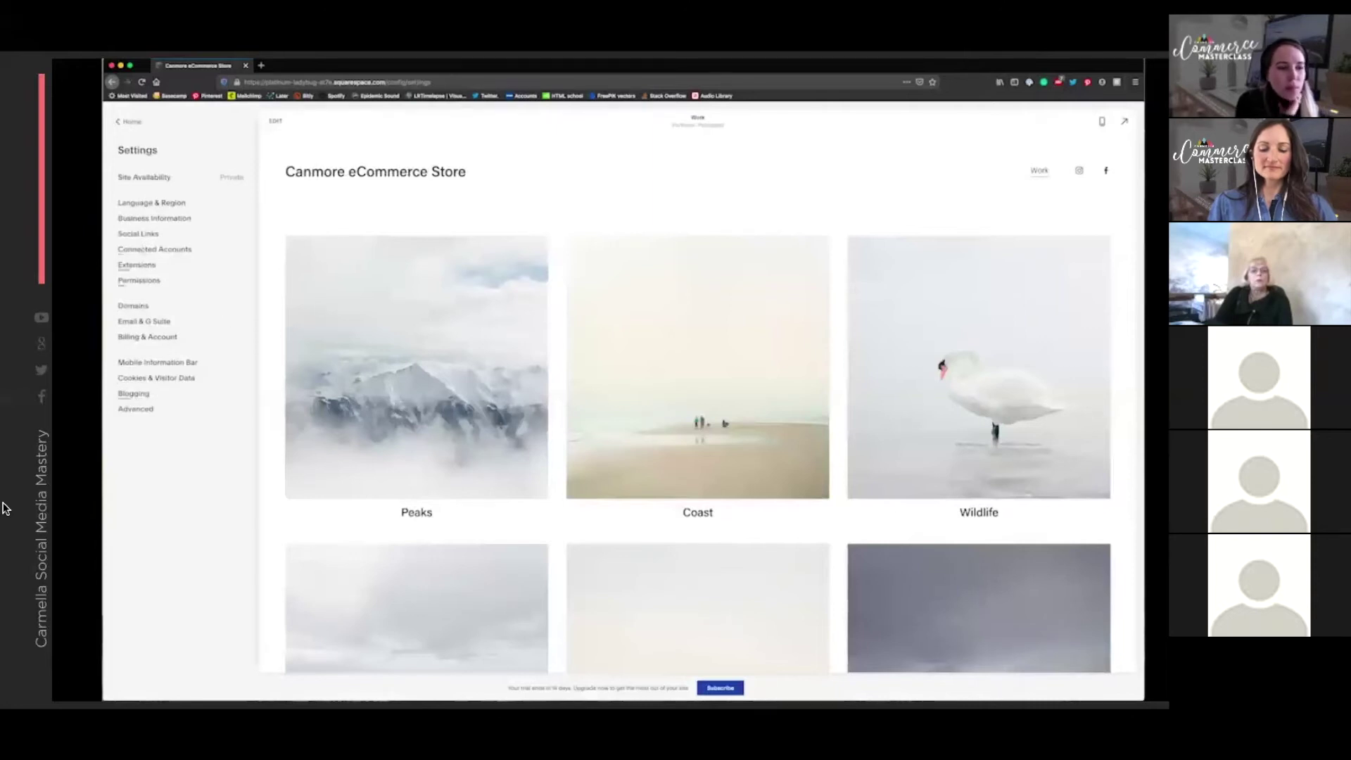
# Step: Return to the Home menu and open the Pages panel
pyautogui.click(131, 123)
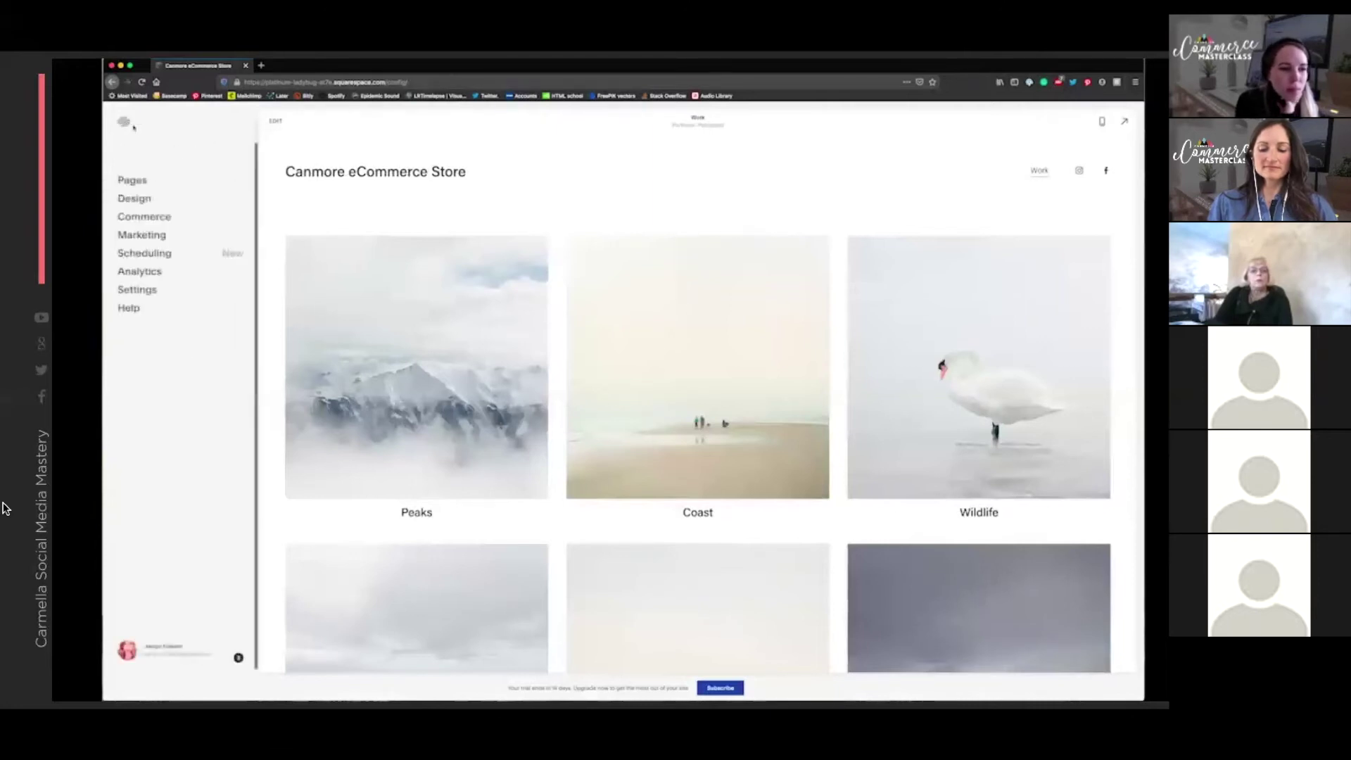
pyautogui.click(133, 180)
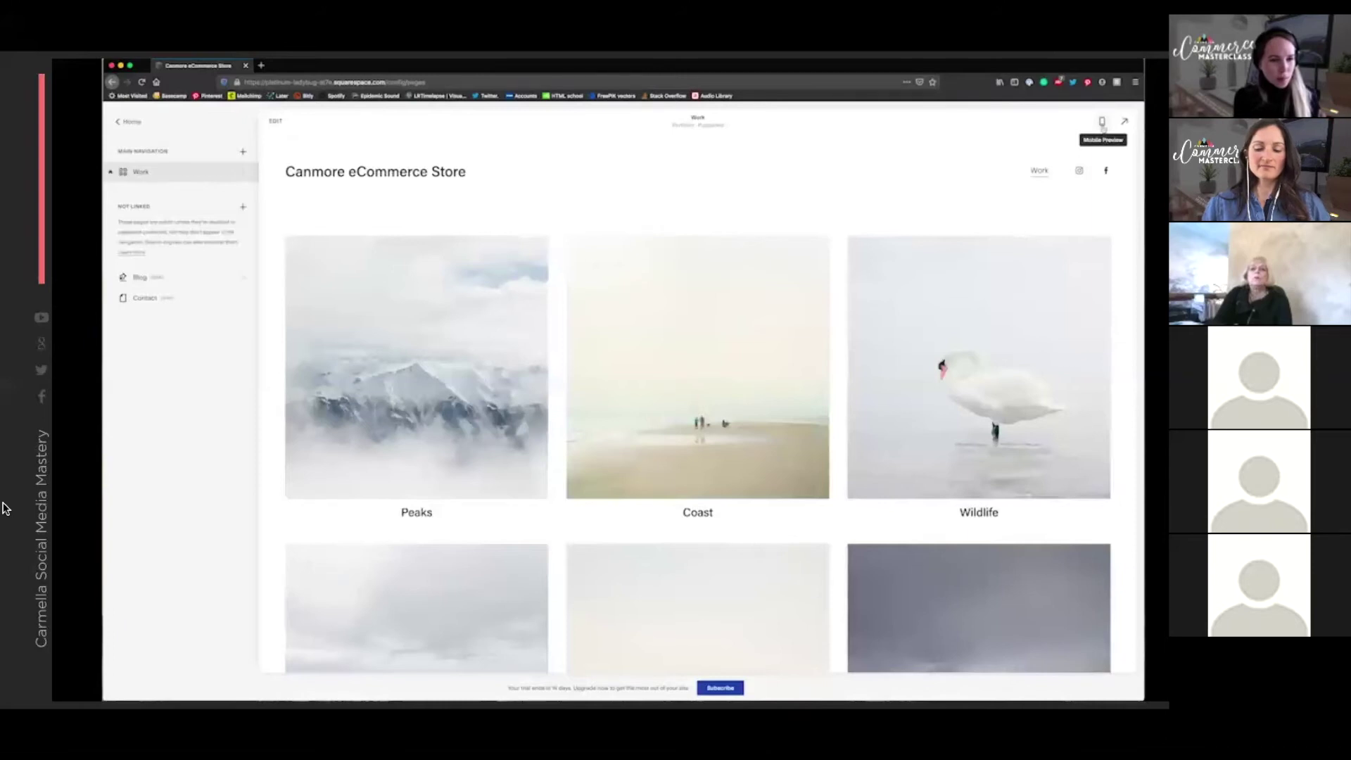
# Step: Preview the Work page at phone width, try its hamburger menu, and expand to full screen
pyautogui.click(1102, 123)
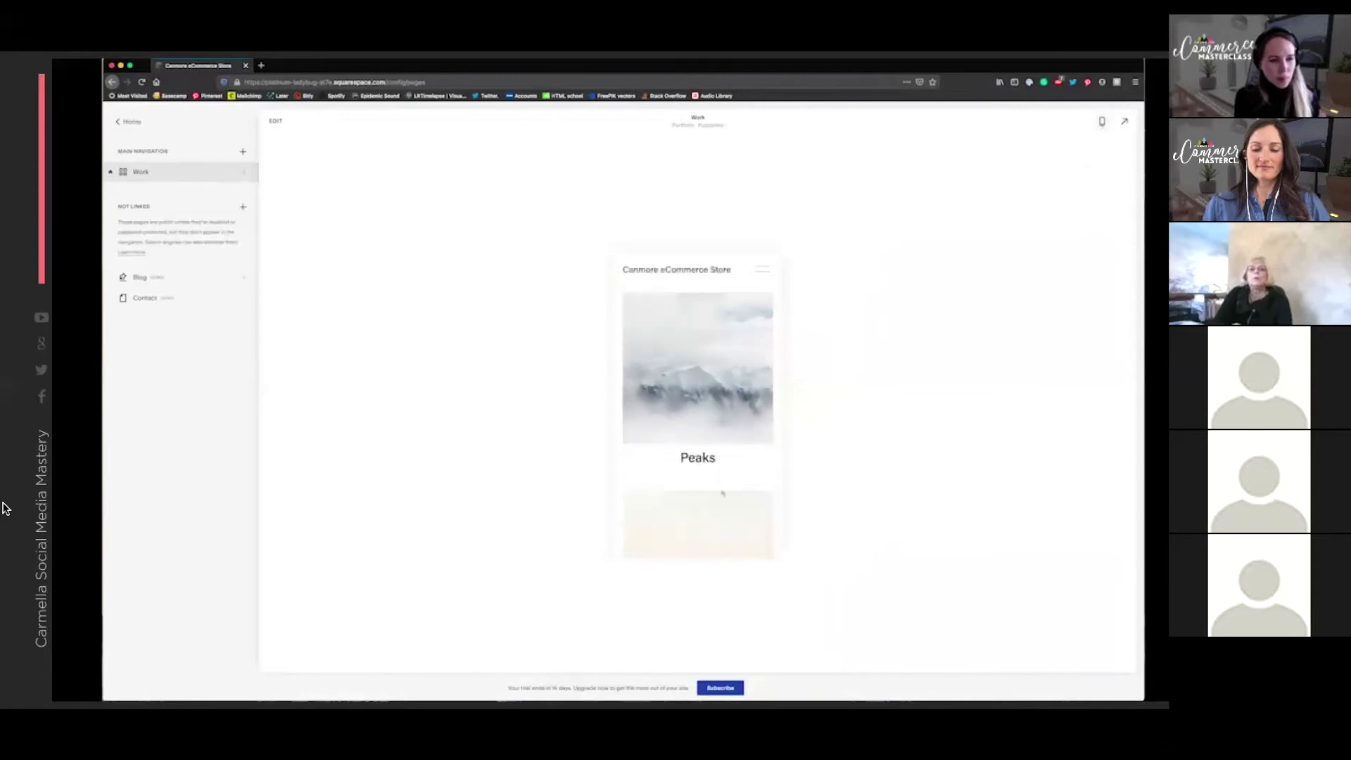
pyautogui.scroll(-3, 723, 487)
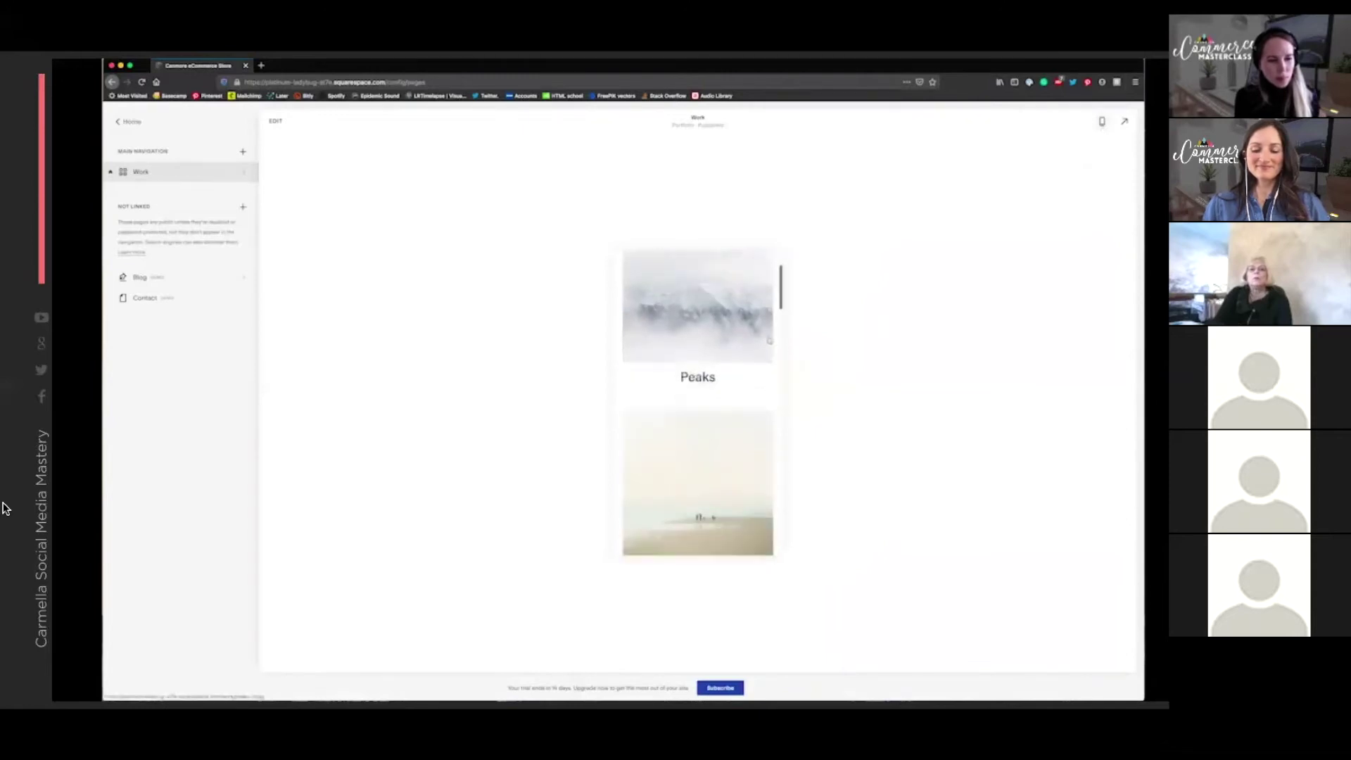
pyautogui.scroll(-8, 770, 340)
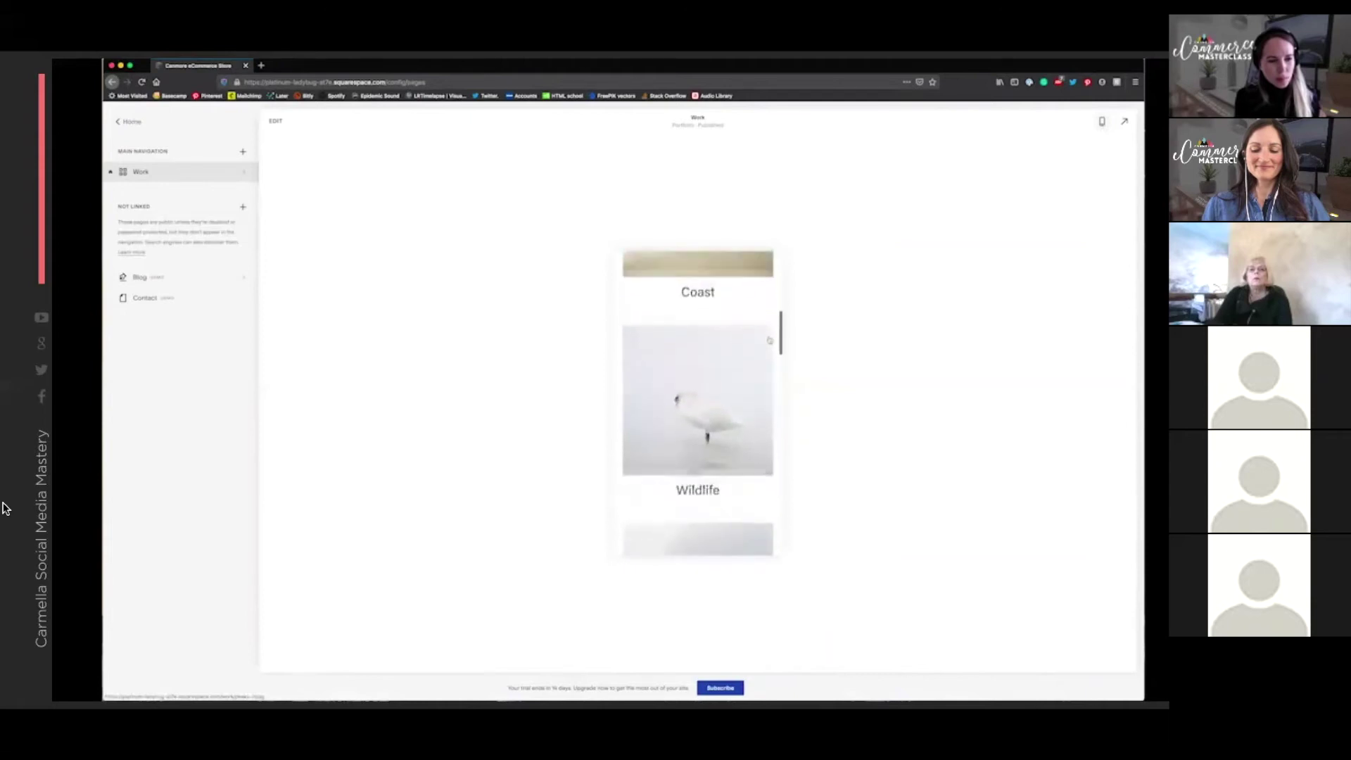
pyautogui.scroll(-5, 770, 341)
pyautogui.scroll(5, 770, 340)
pyautogui.scroll(5, 770, 341)
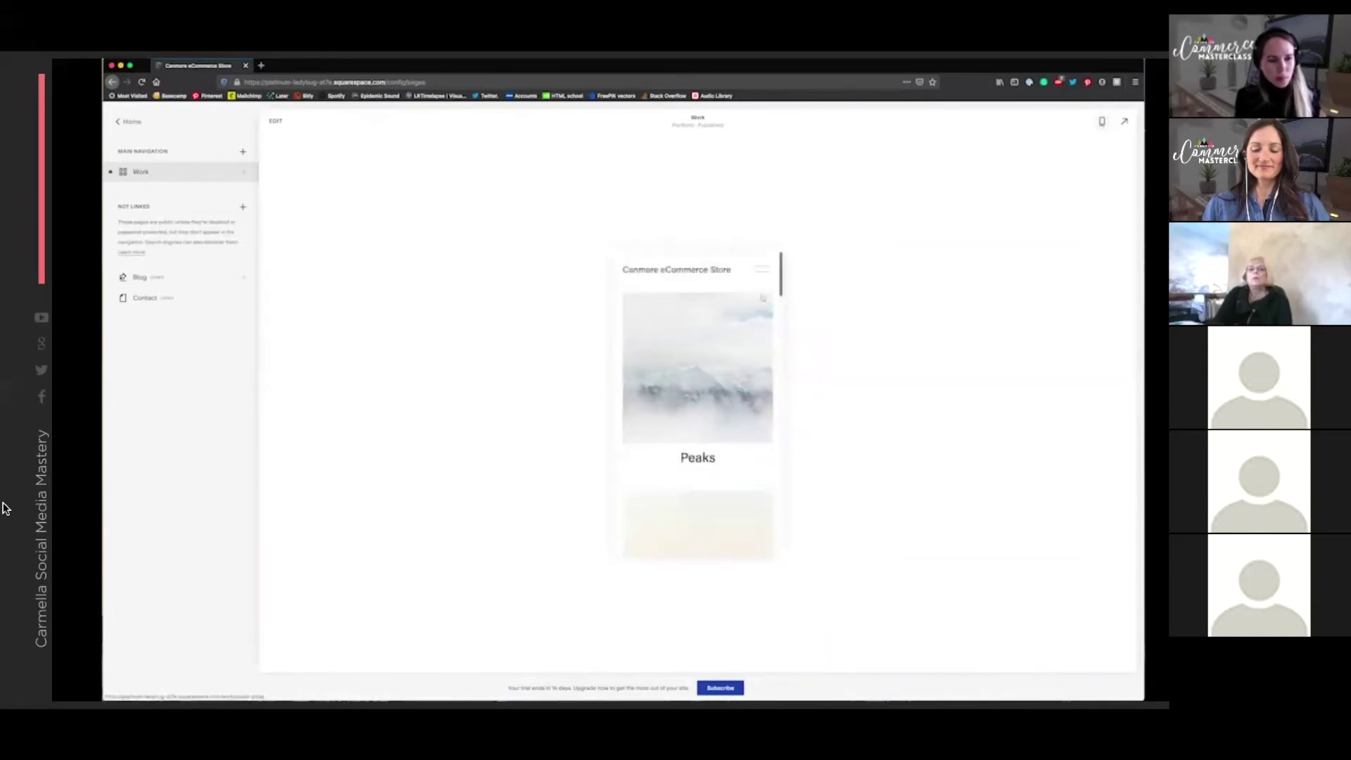
pyautogui.click(763, 271)
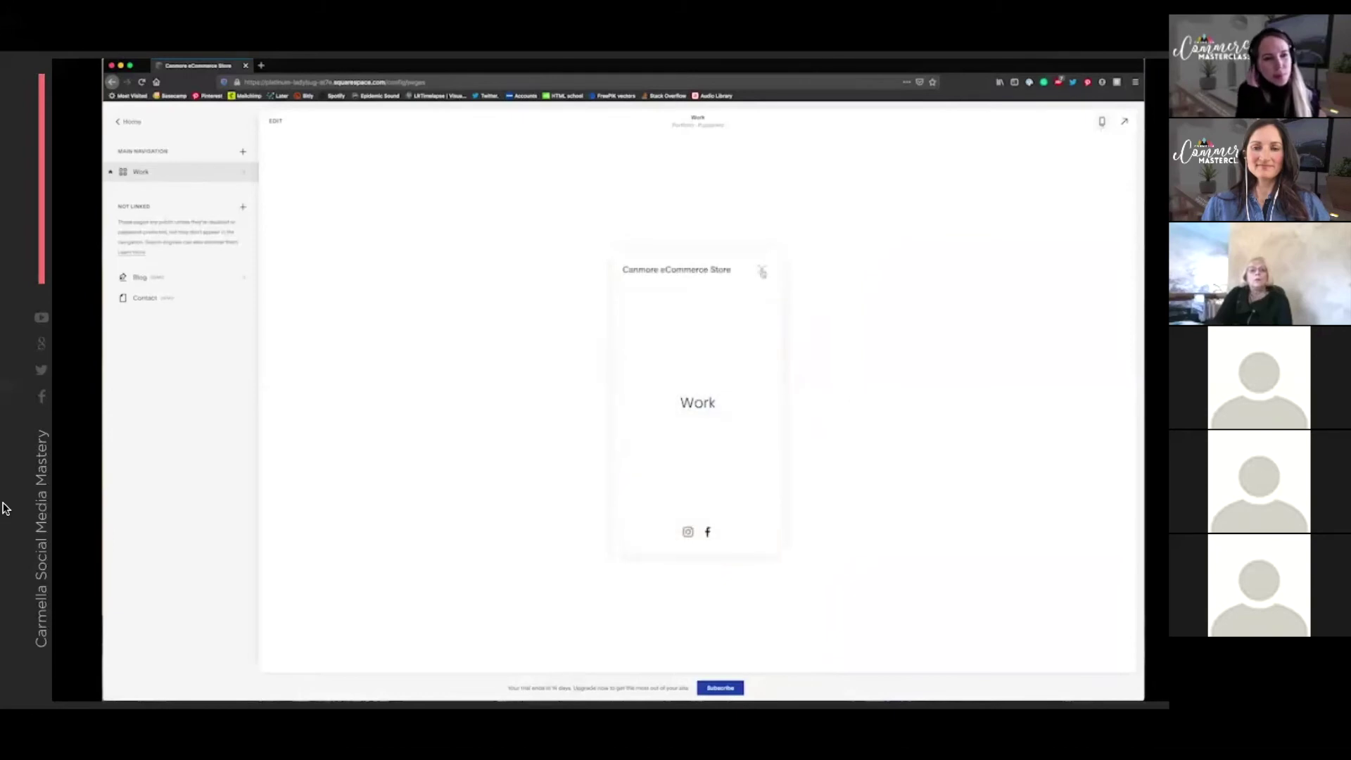
pyautogui.click(762, 271)
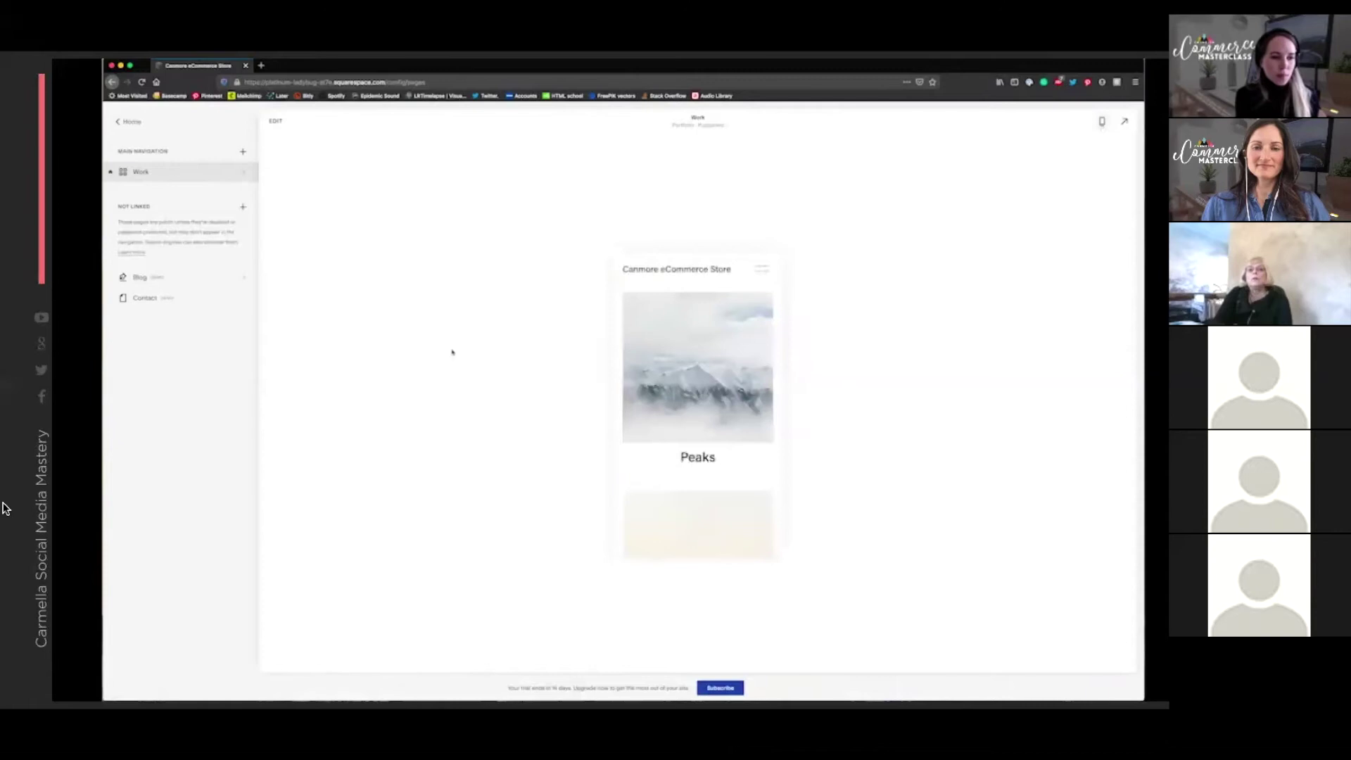
pyautogui.click(1122, 123)
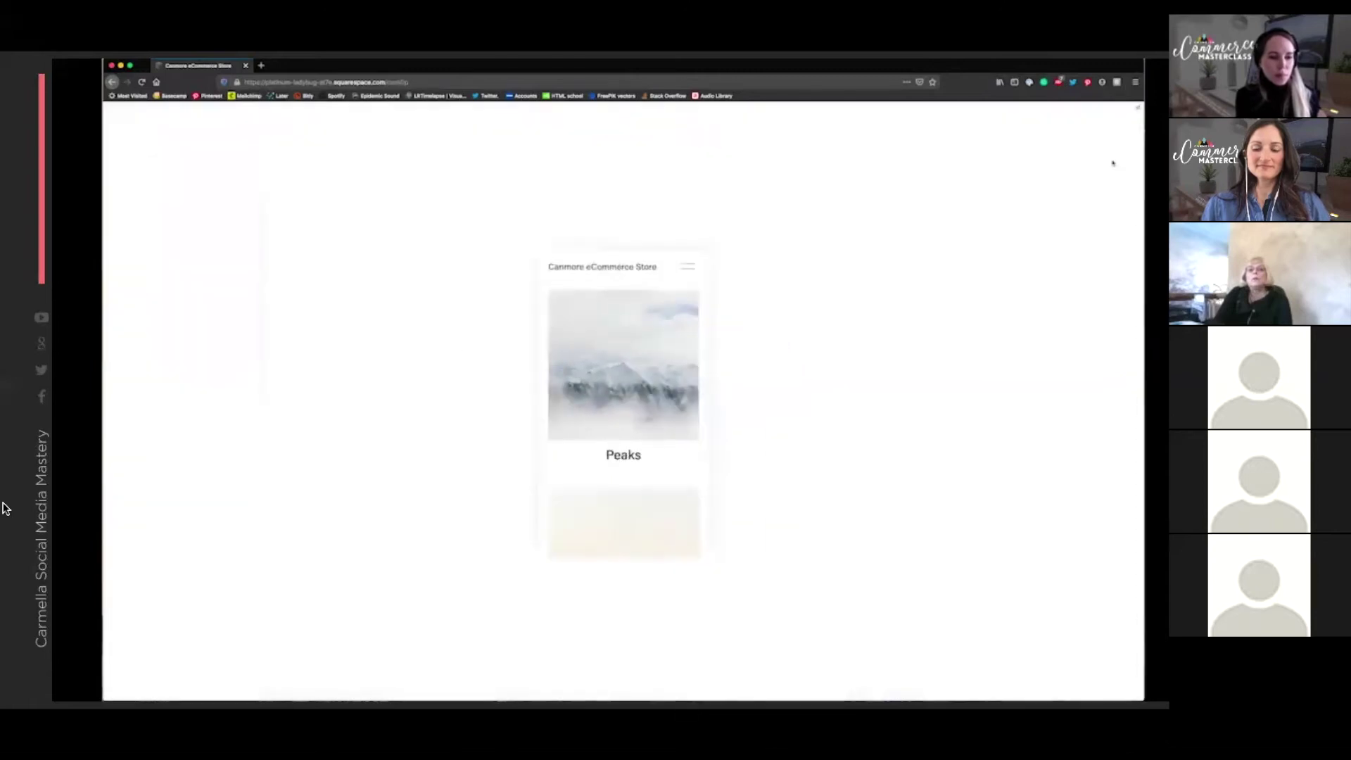
# Step: Exit full-screen, restore the desktop-width preview of the Work gallery, and scroll through its tiles
pyautogui.click(1135, 110)
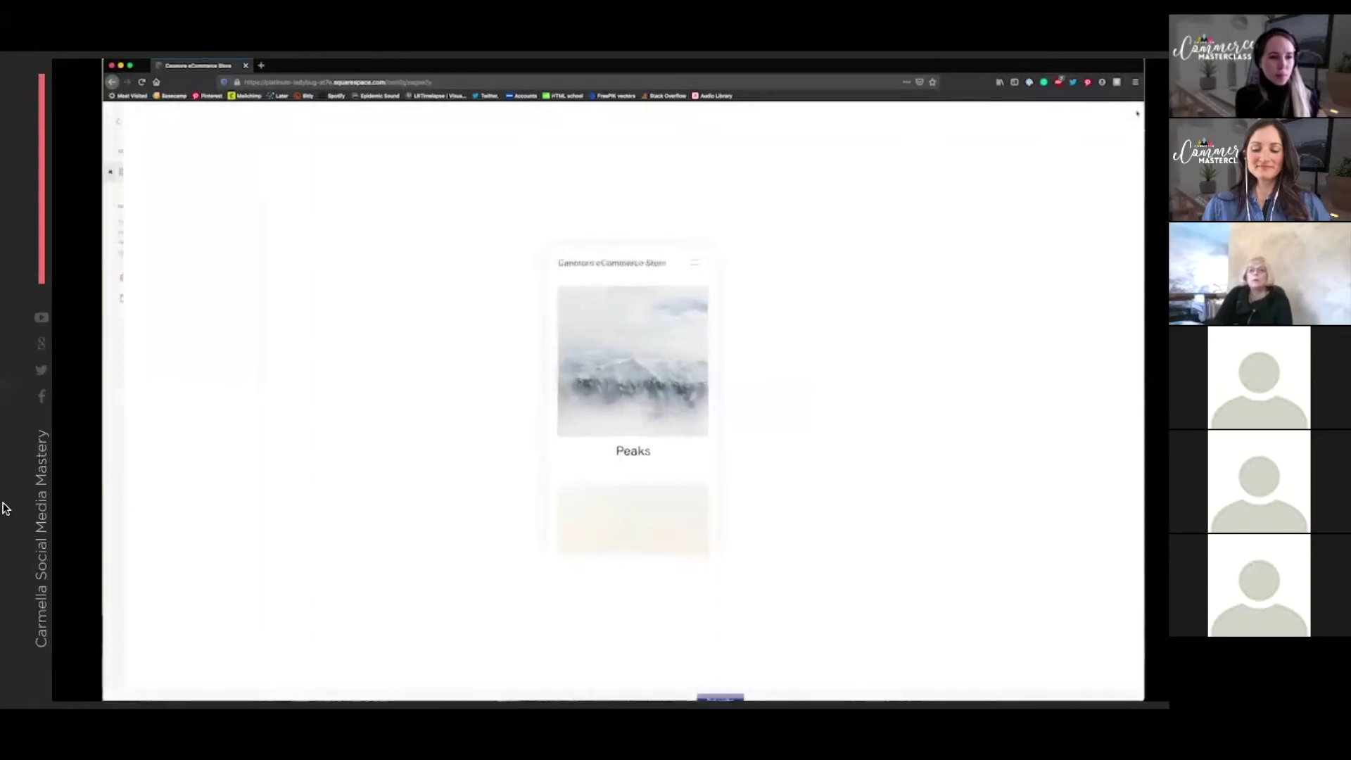
pyautogui.click(1102, 122)
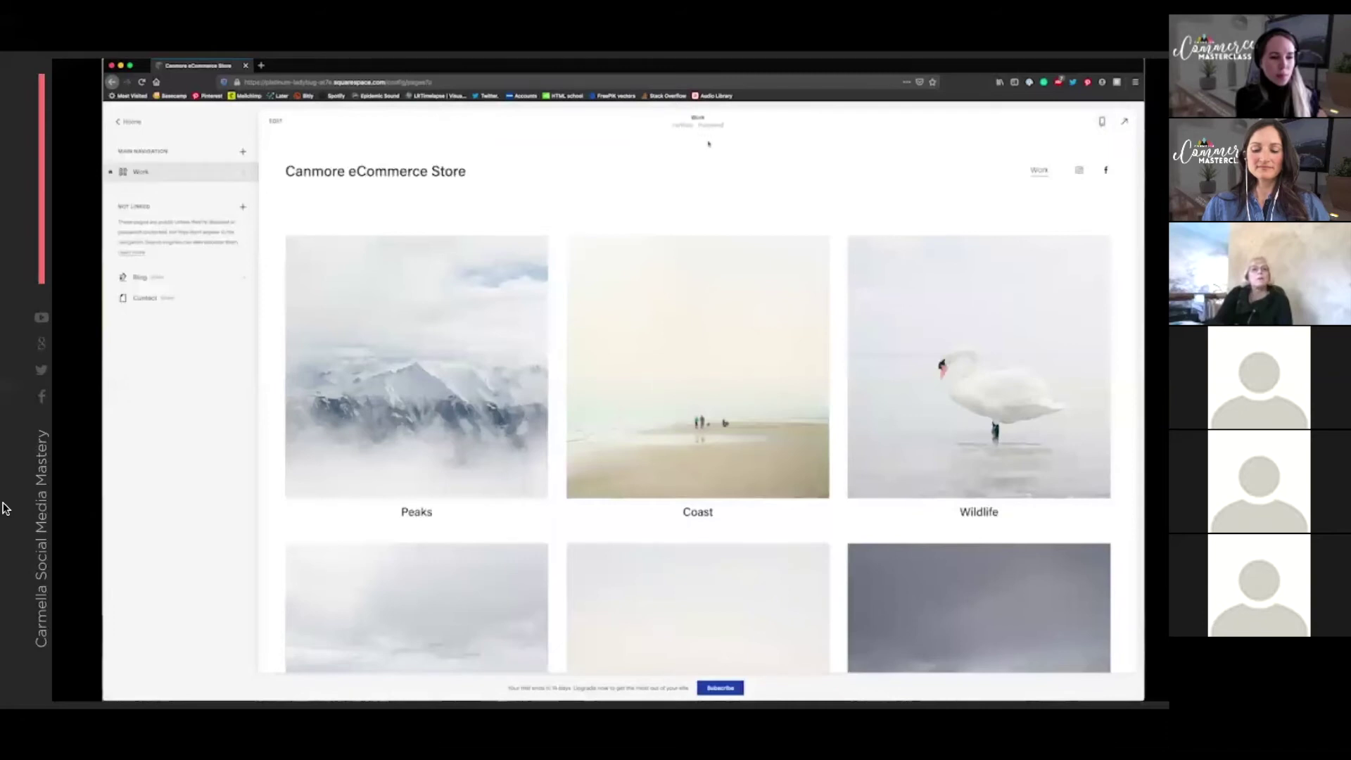
pyautogui.scroll(-2, 709, 143)
pyautogui.scroll(2, 714, 145)
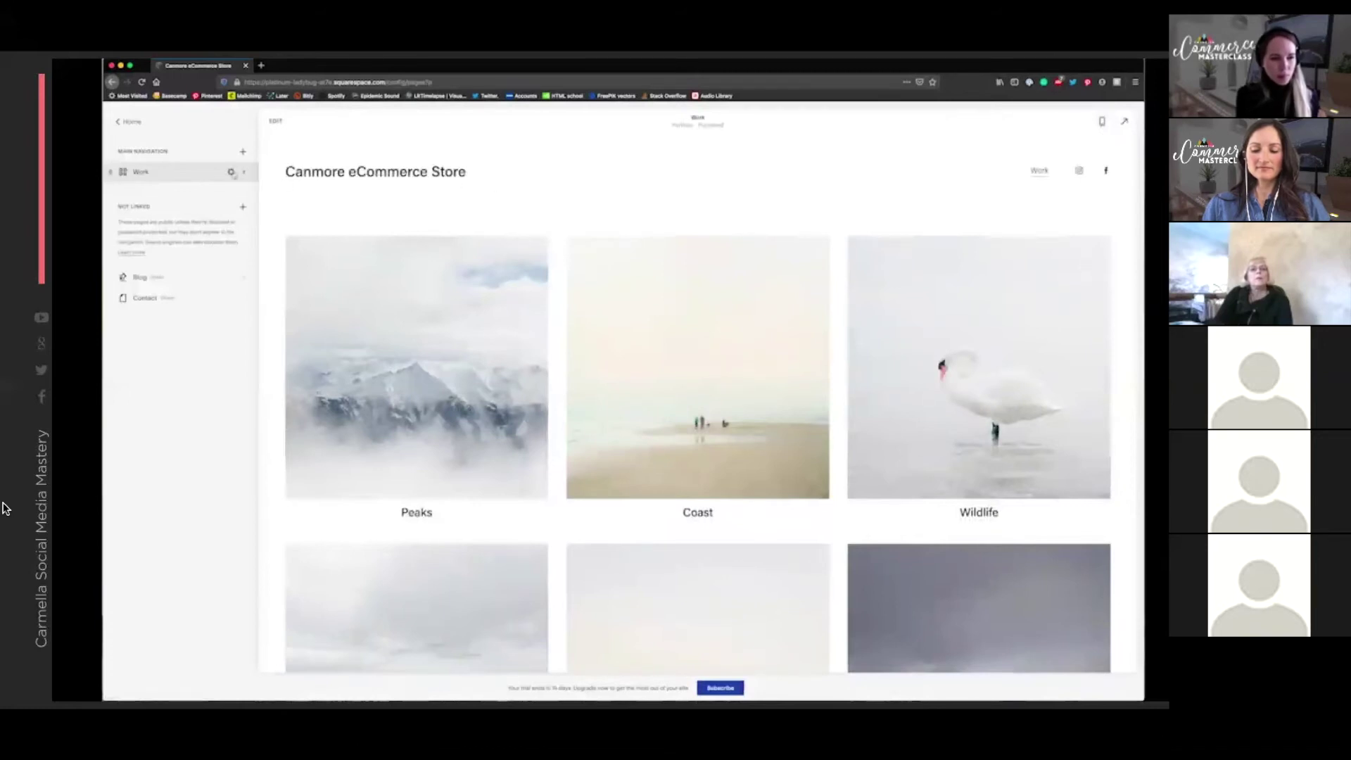
pyautogui.scroll(-10, 383, 217)
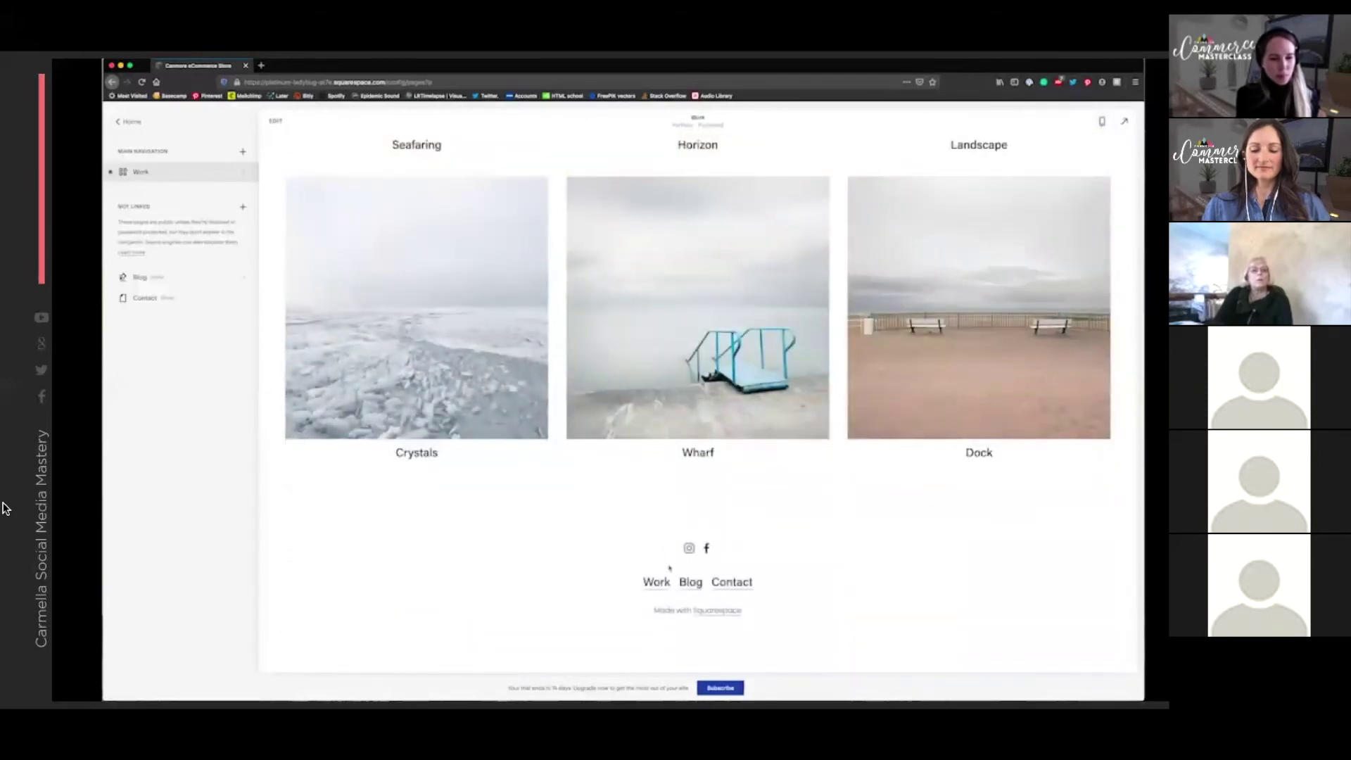
pyautogui.scroll(8, 669, 568)
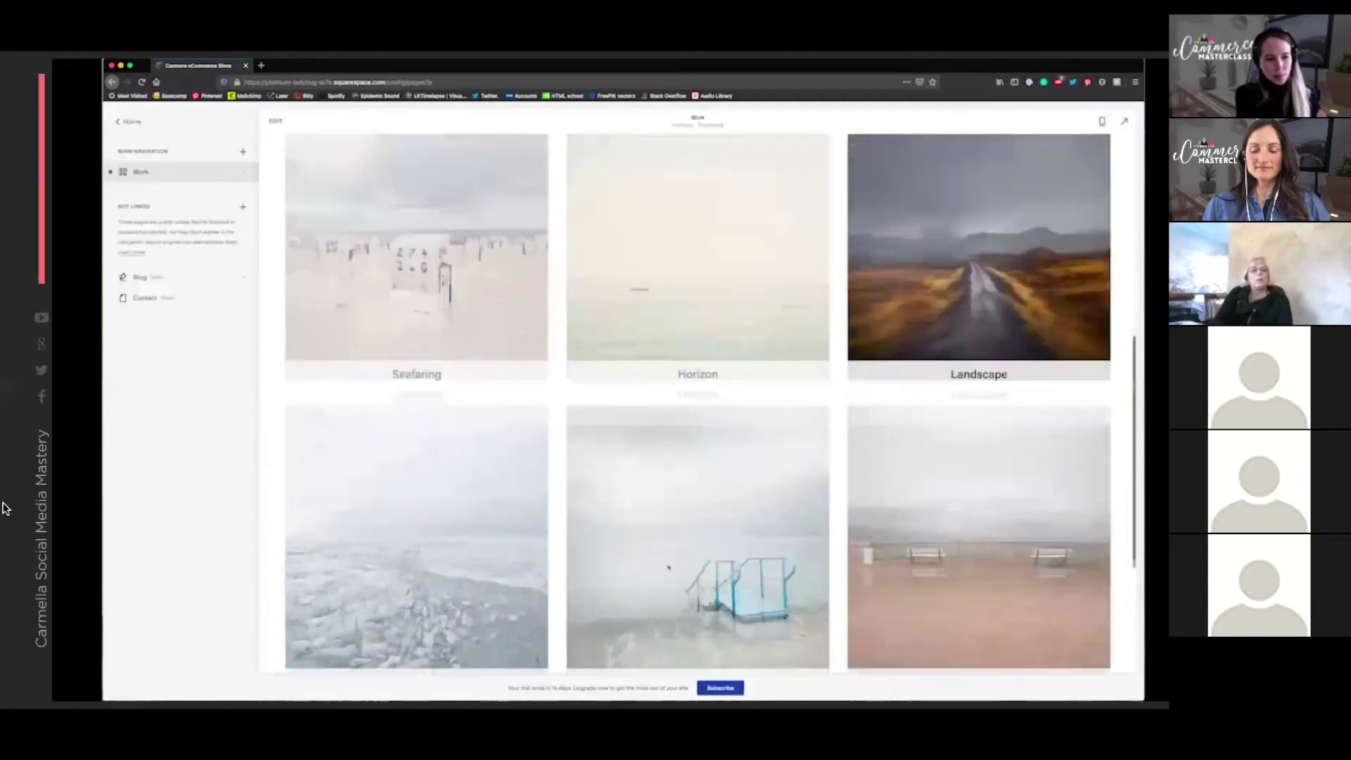
pyautogui.scroll(3, 668, 567)
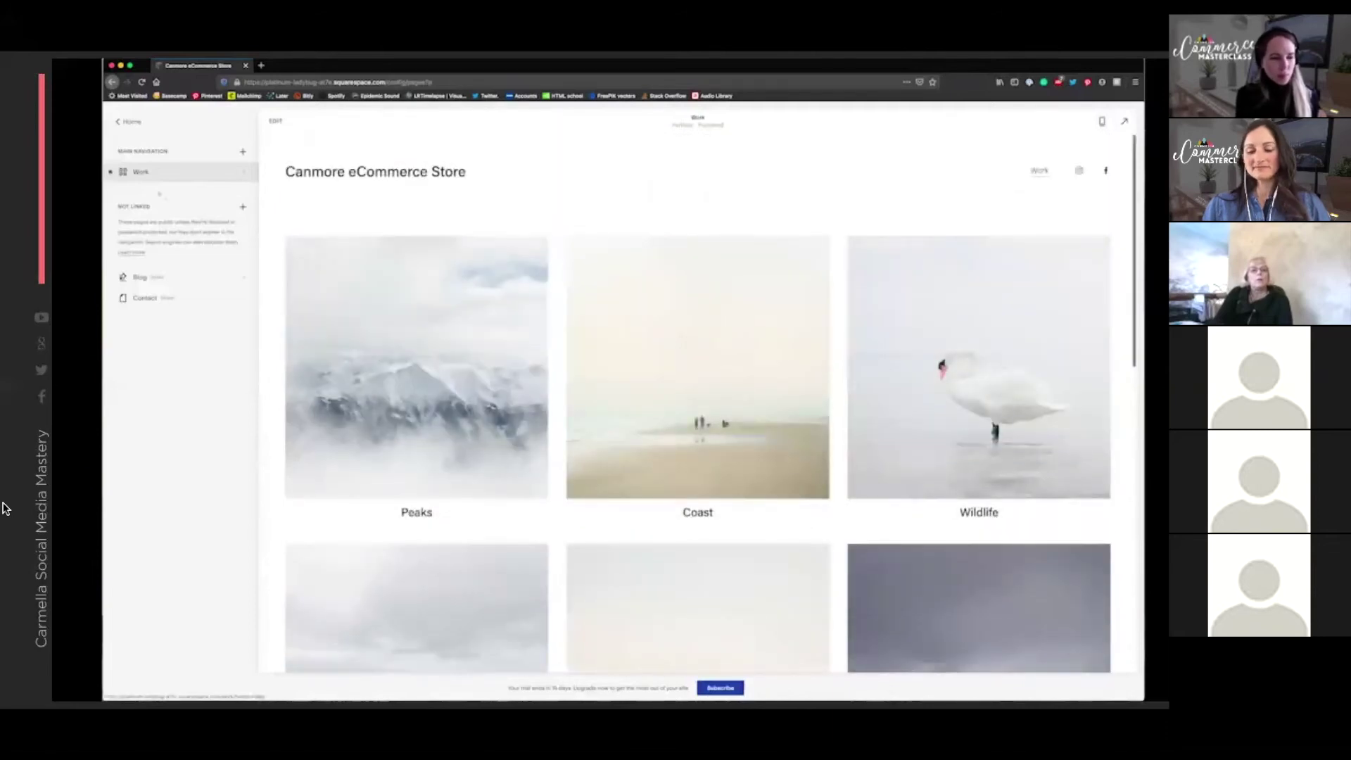
# Step: In the Work page settings, set page and navigation titles to 'Products' and start editing the URL slug
pyautogui.click(231, 173)
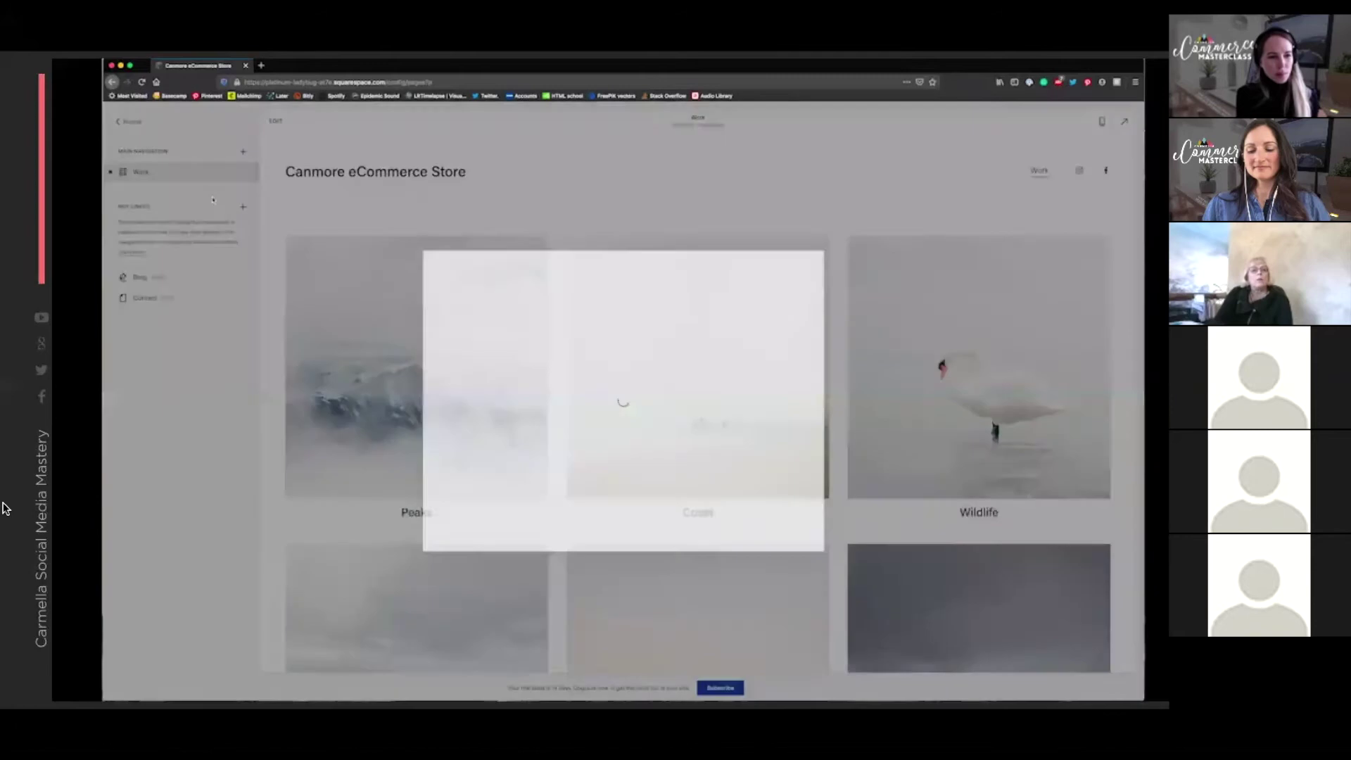
pyautogui.doubleClick(609, 328)
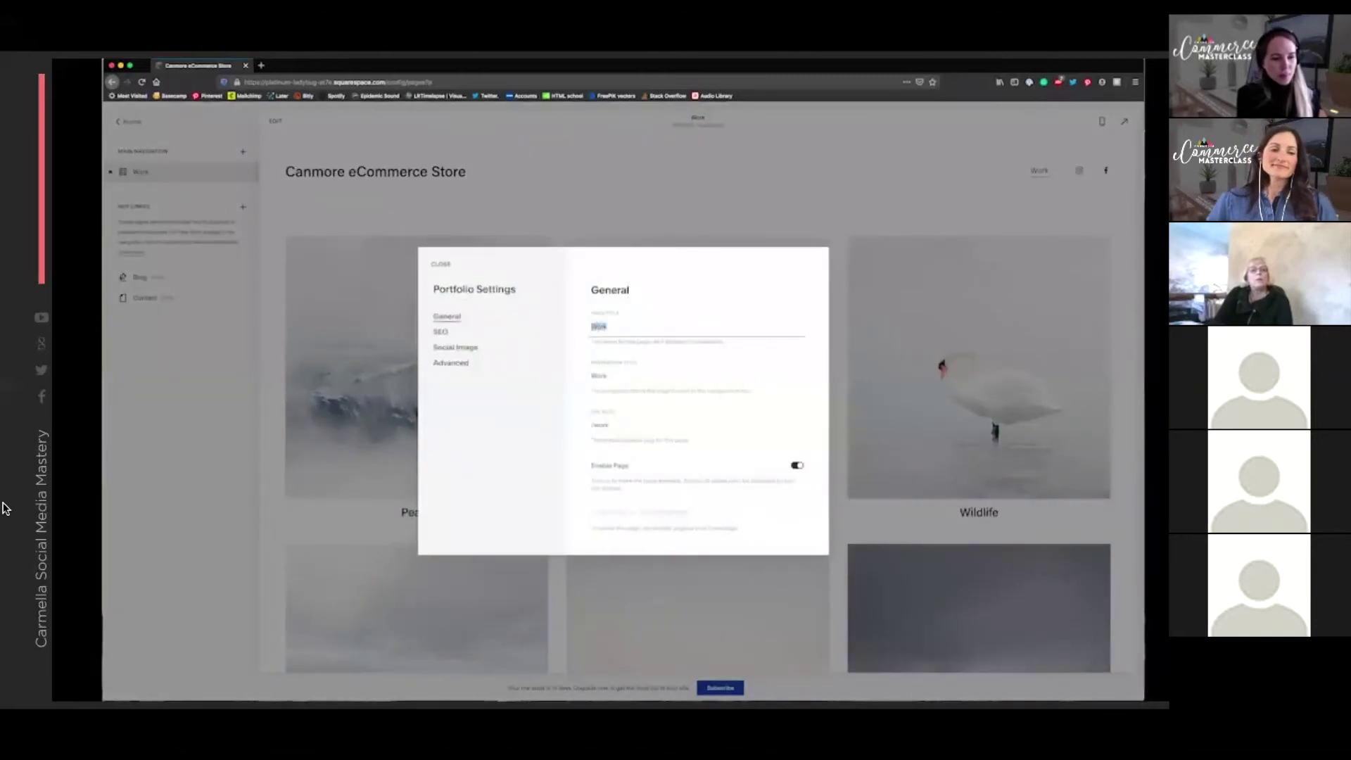
pyautogui.write('Products')
pyautogui.press('Tab')
pyautogui.write('Print')
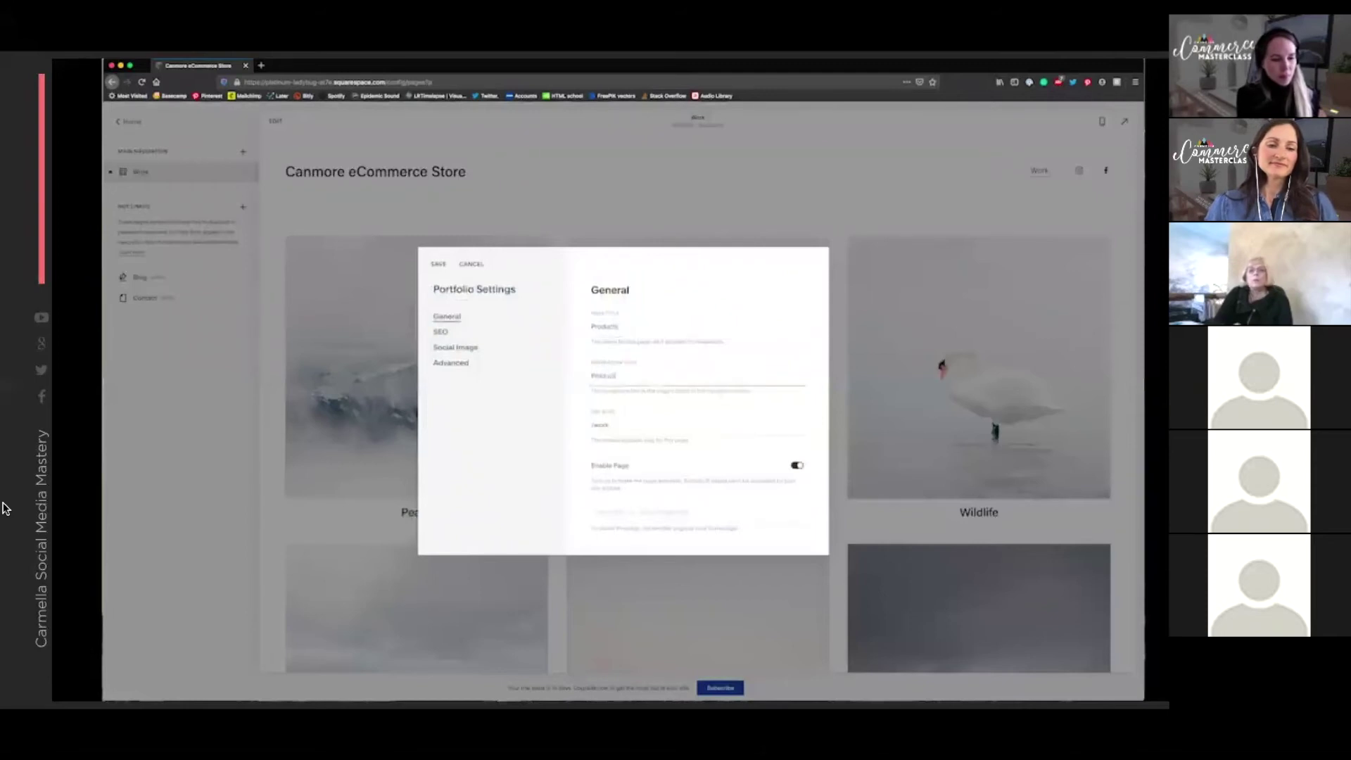
pyautogui.doubleClick(611, 432)
pyautogui.write('pr')
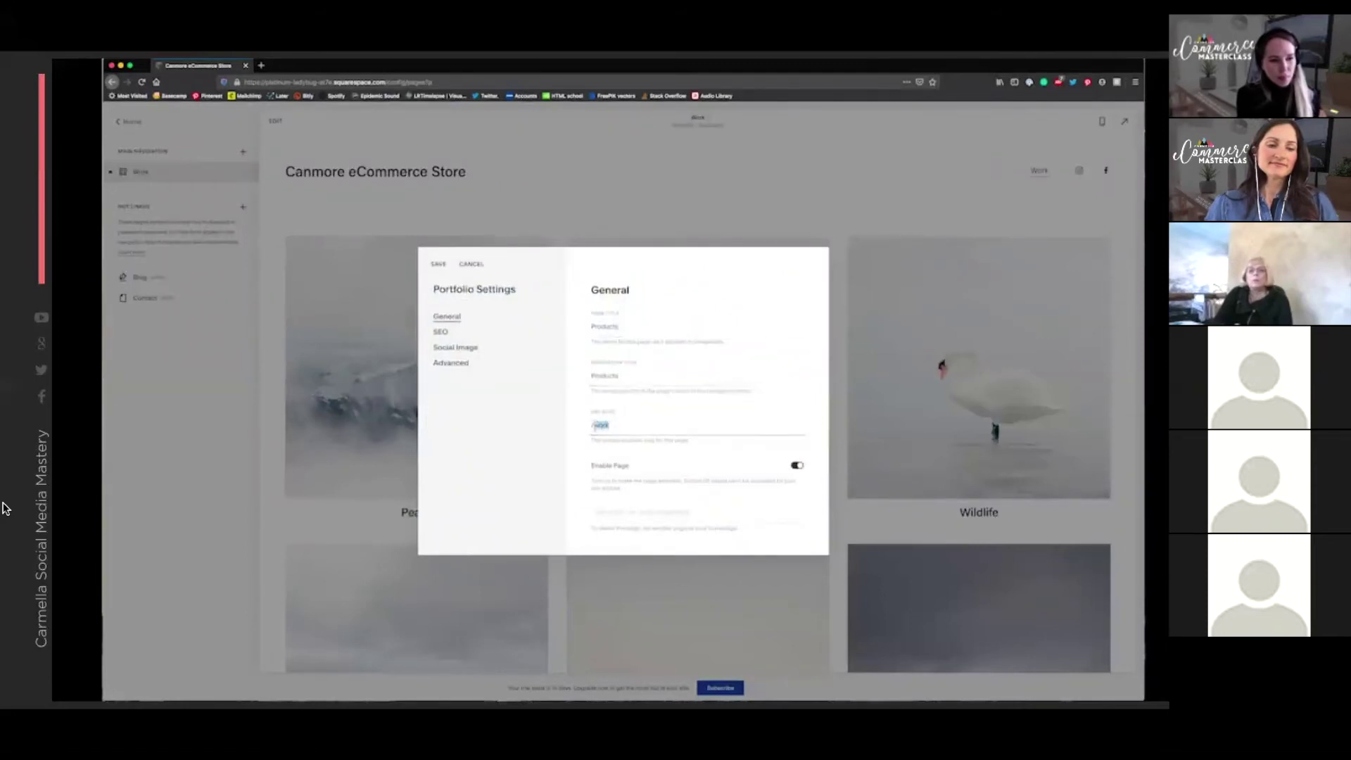
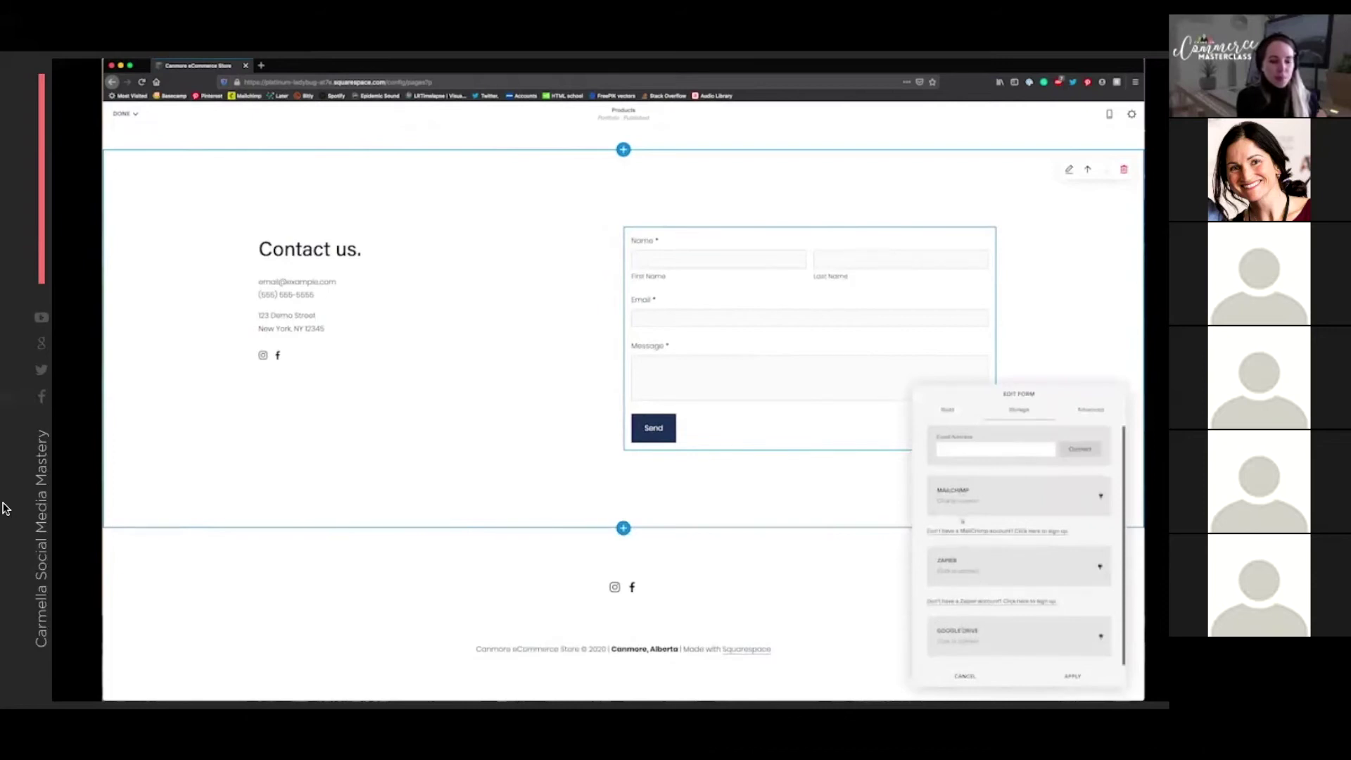
# Step: Apply the contact form's Advanced settings and dismiss the 'Add storage to this form' reminder
pyautogui.click(1083, 413)
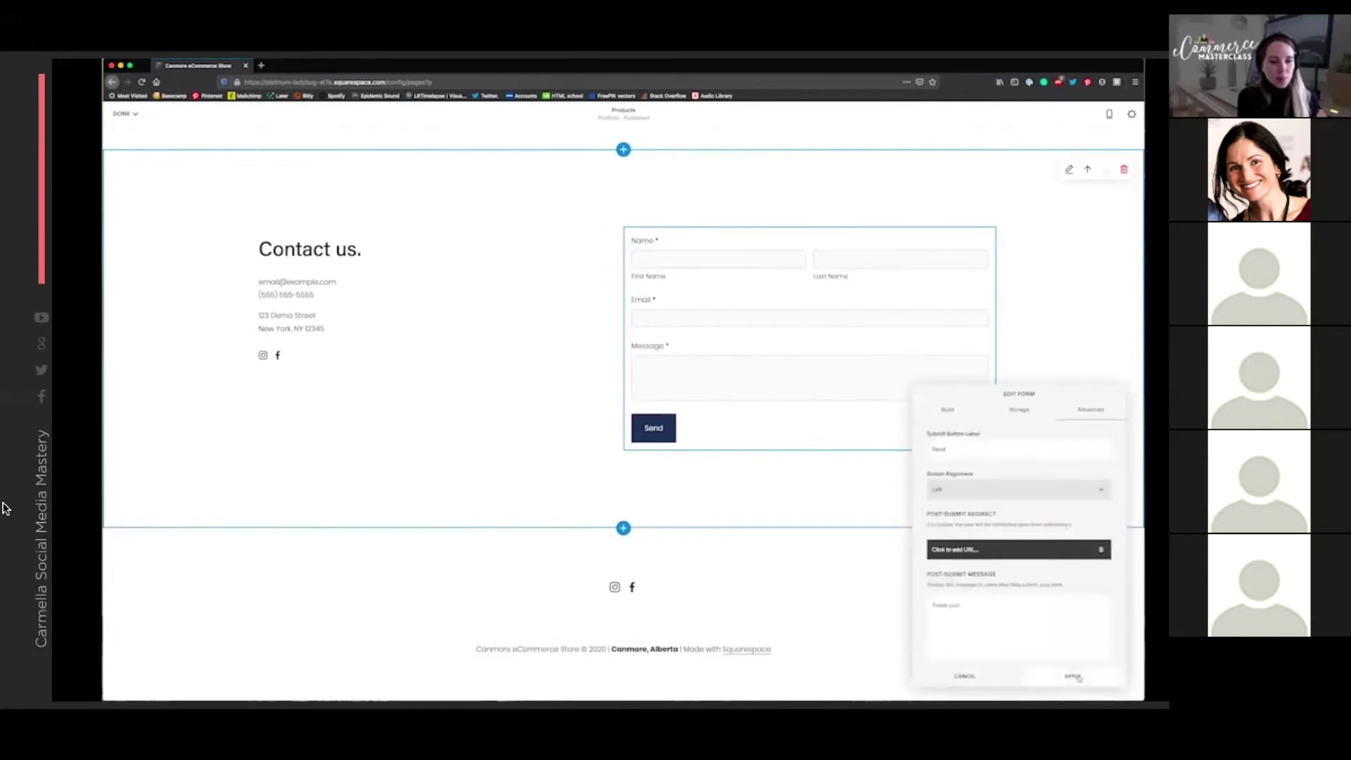
pyautogui.click(1074, 677)
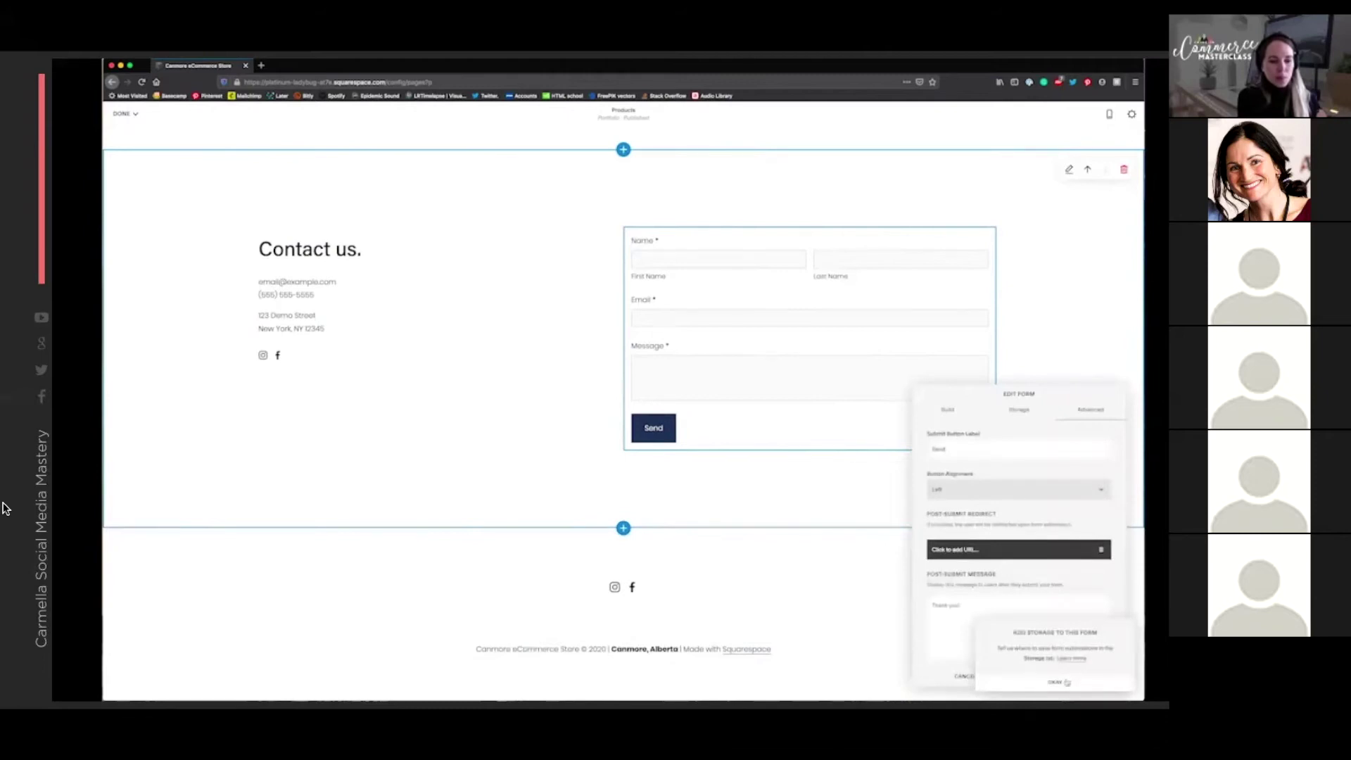
pyautogui.click(1066, 682)
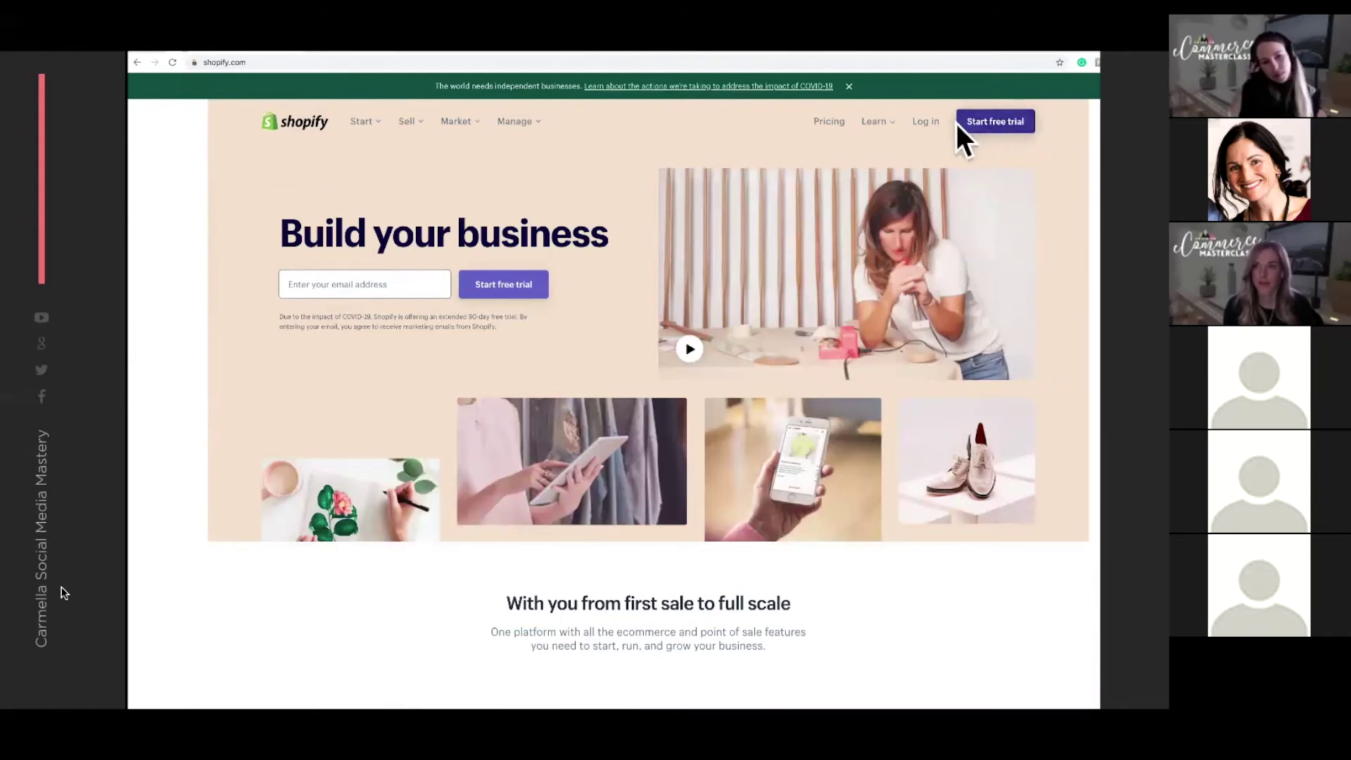
# Step: Skip the free-trial signup and log in to the recently accessed store's admin
pyautogui.click(989, 128)
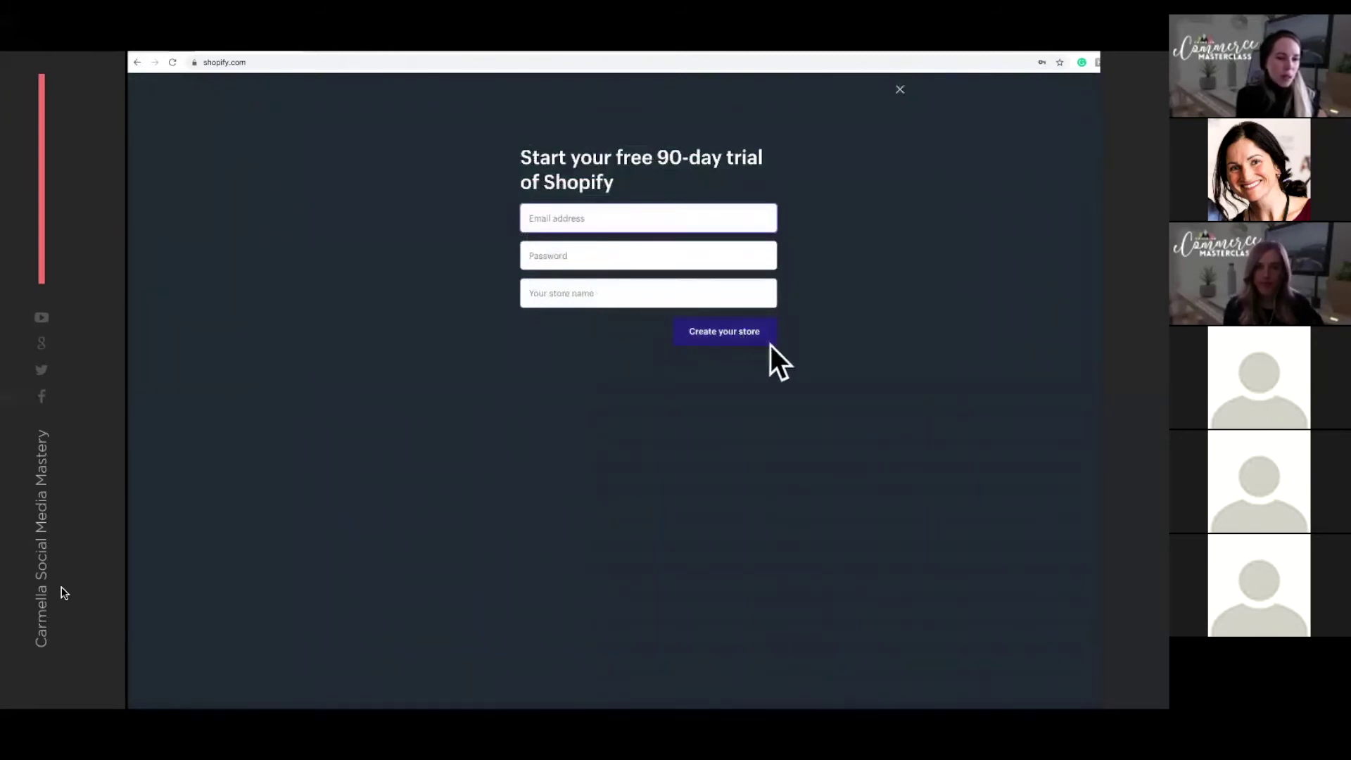
pyautogui.click(901, 90)
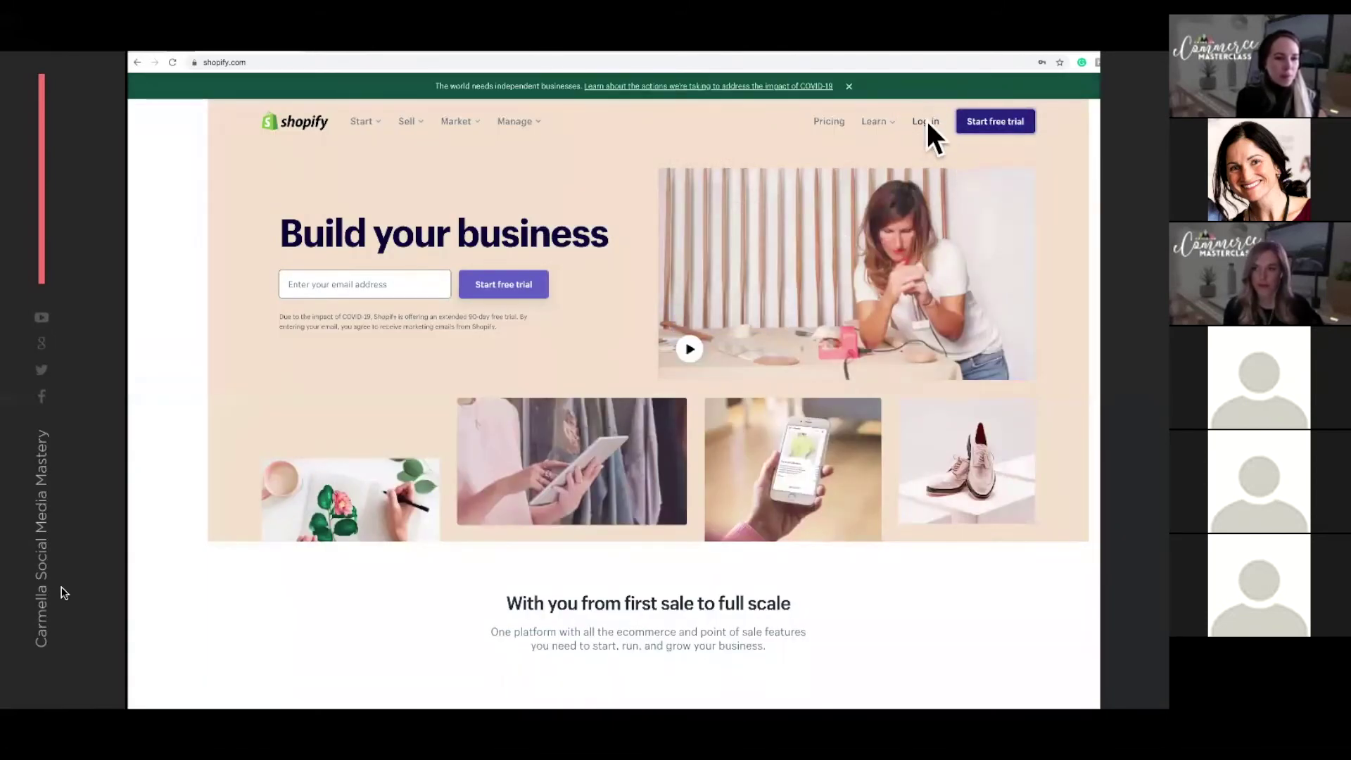
pyautogui.click(928, 122)
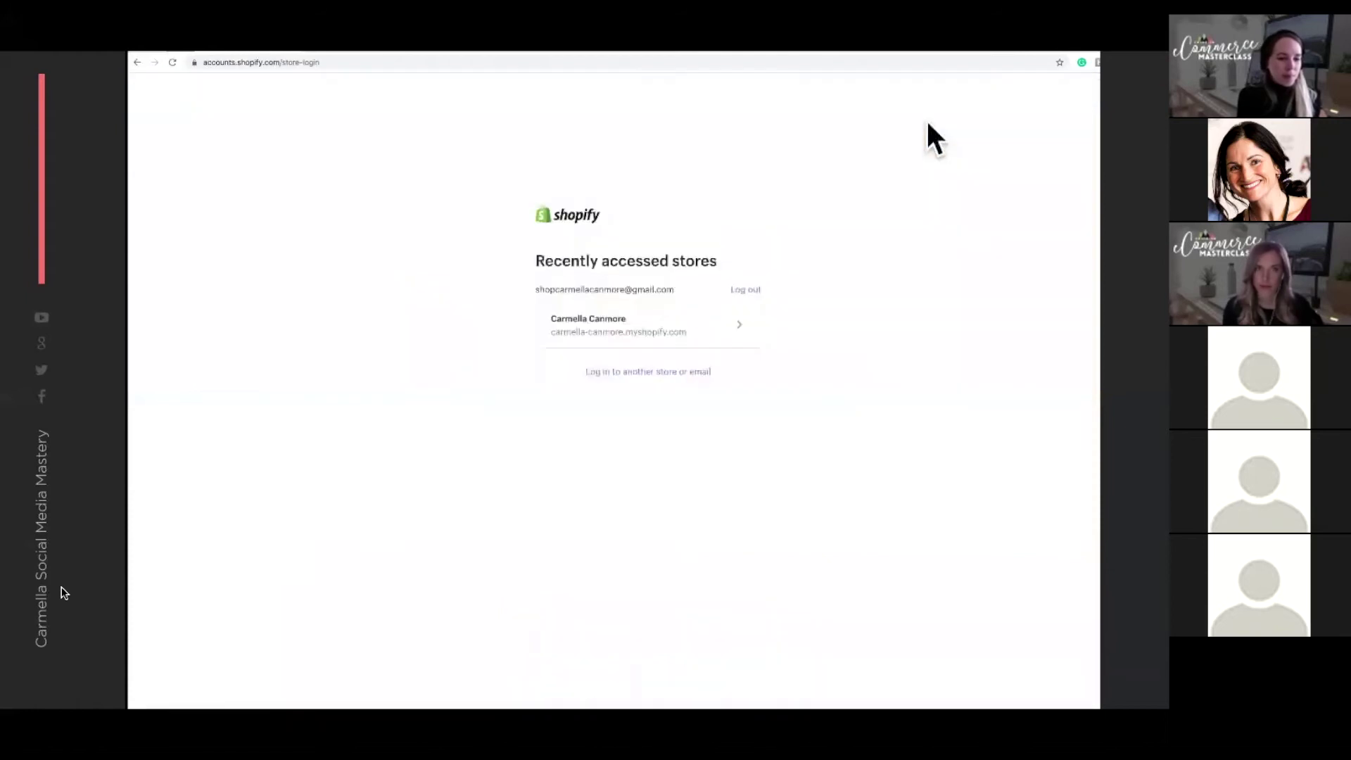
pyautogui.click(682, 336)
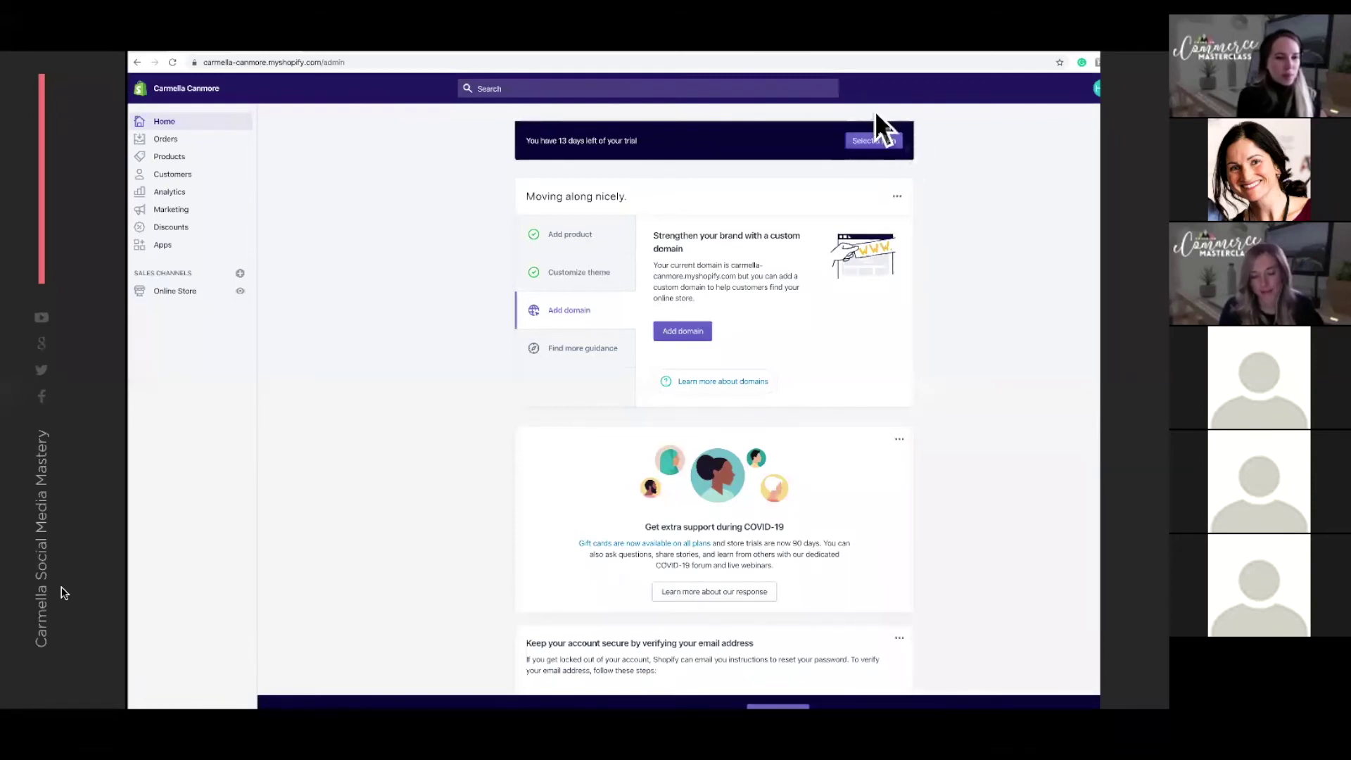
pyautogui.click(877, 145)
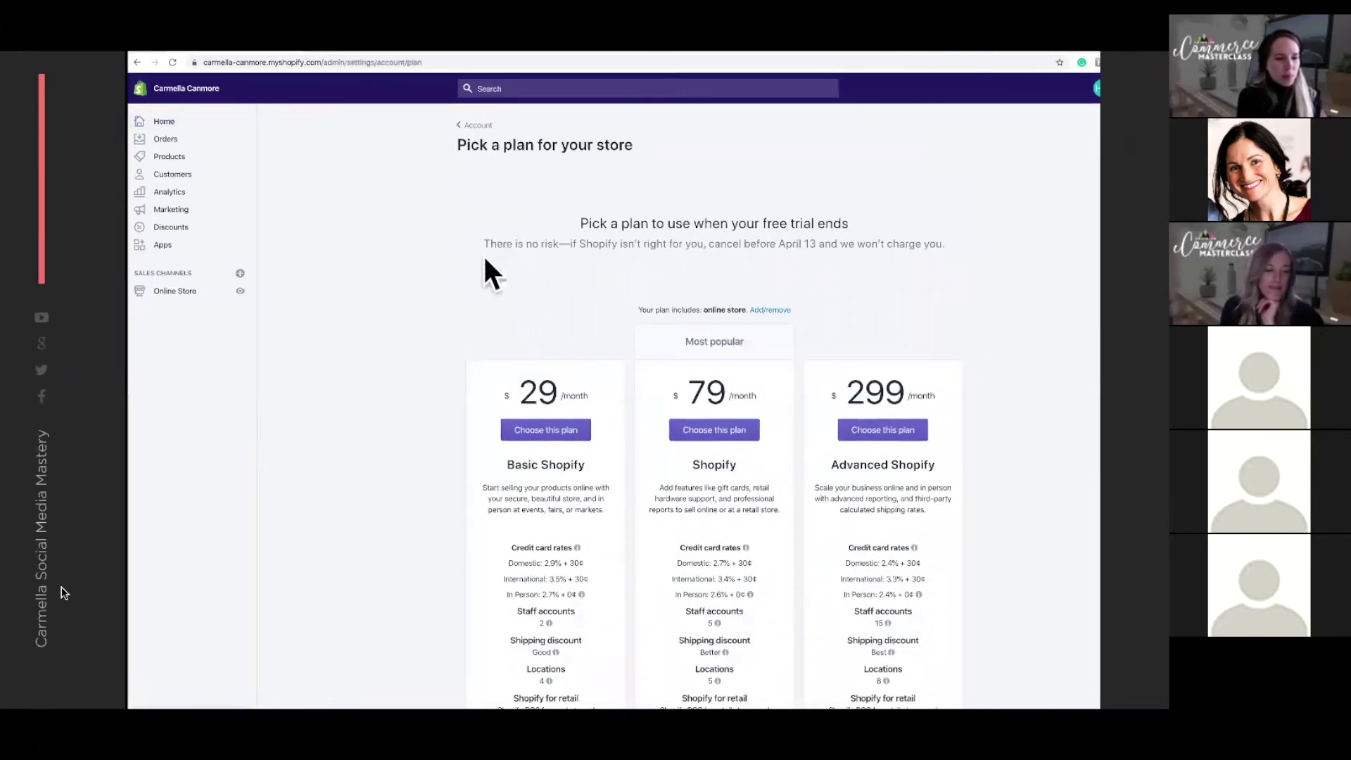
pyautogui.scroll(-1, 939, 303)
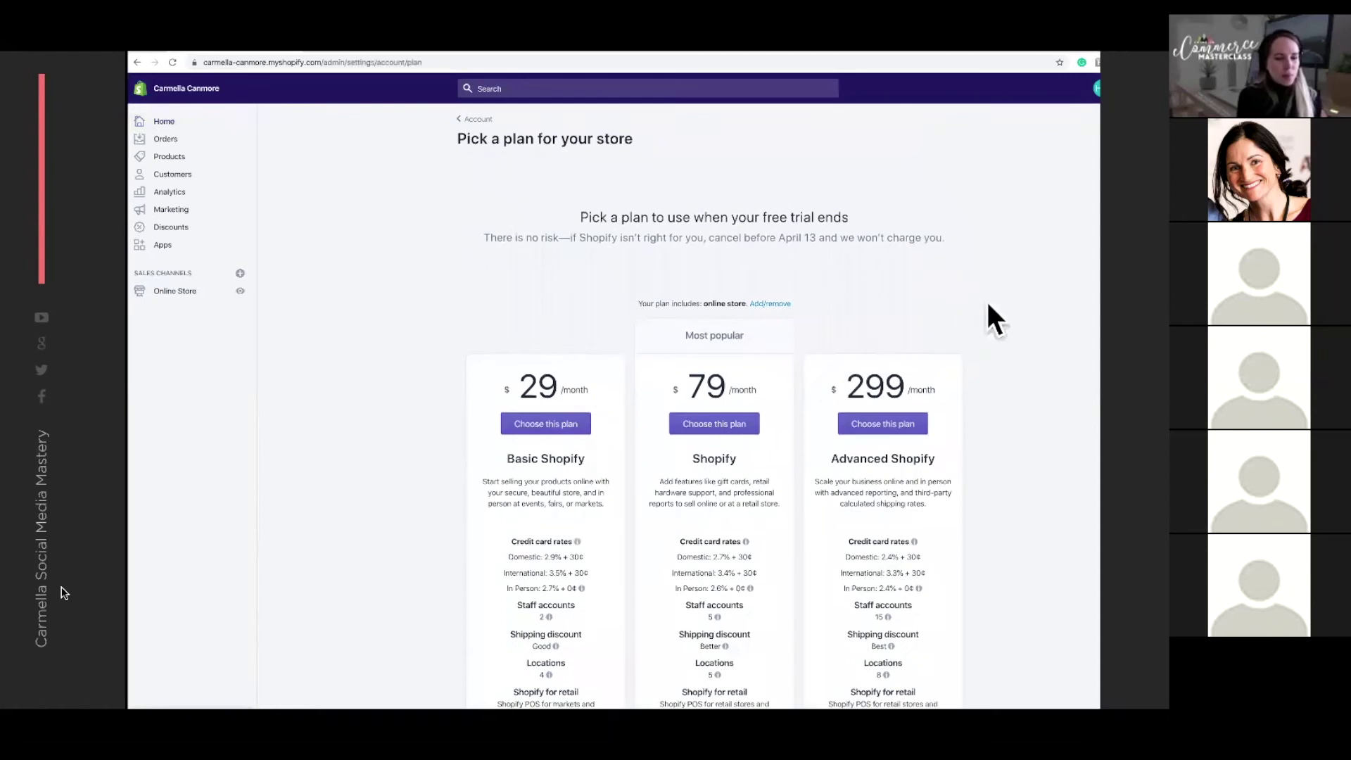
pyautogui.scroll(-1, 988, 305)
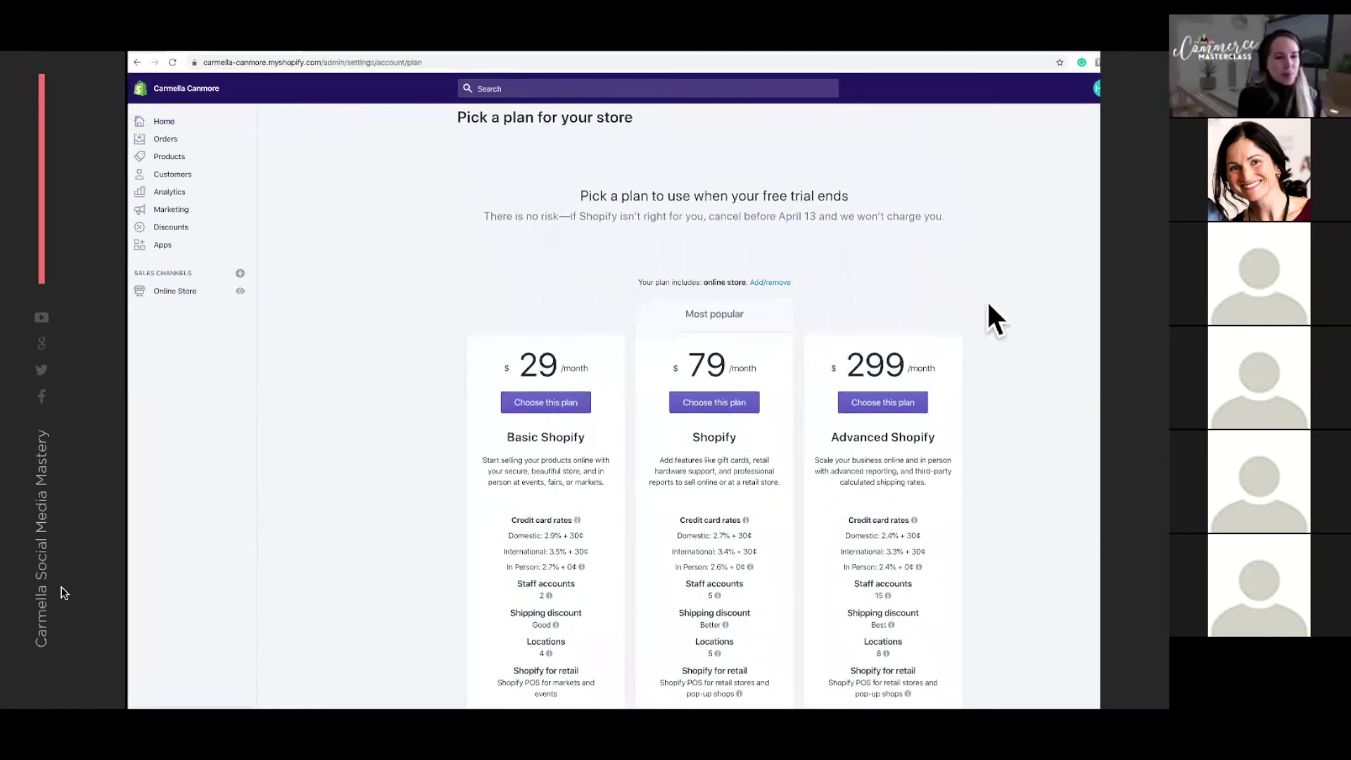
pyautogui.scroll(-1, 988, 305)
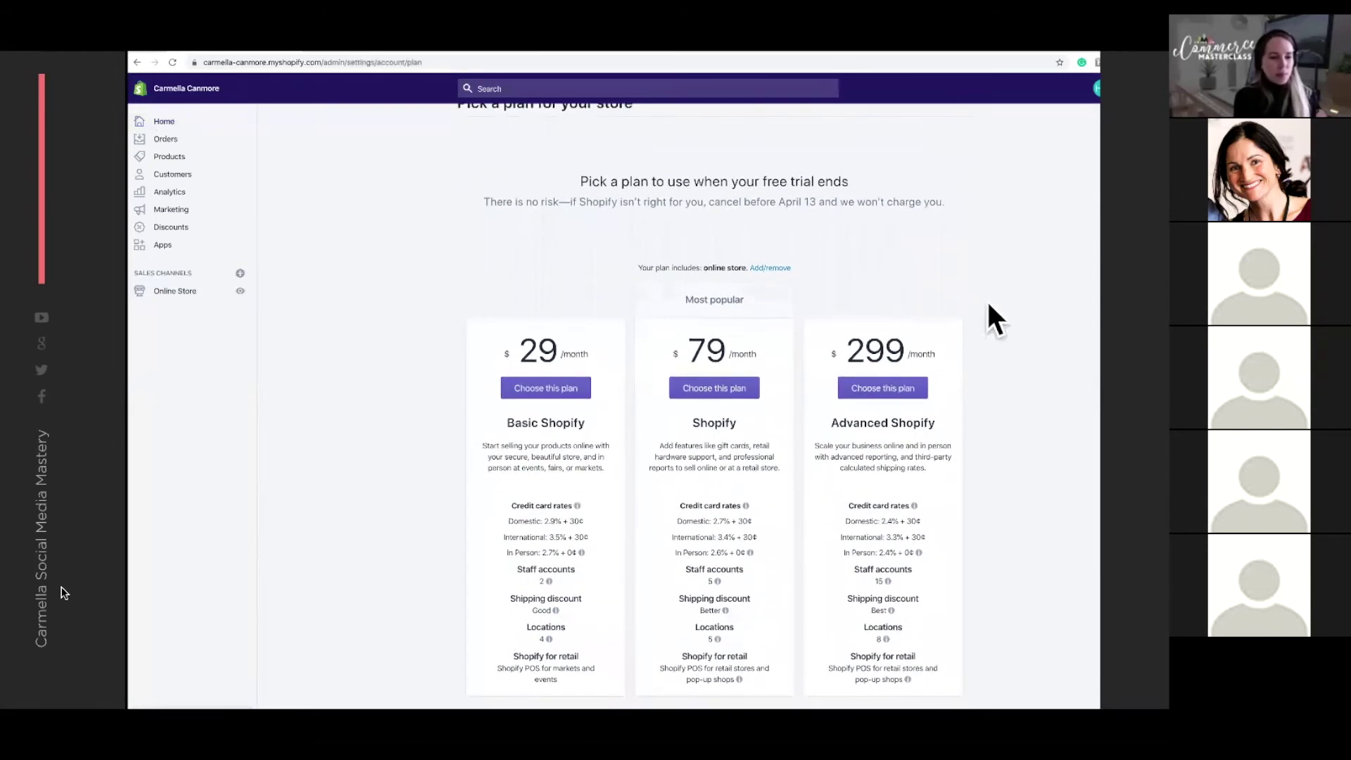
pyautogui.scroll(-1, 988, 304)
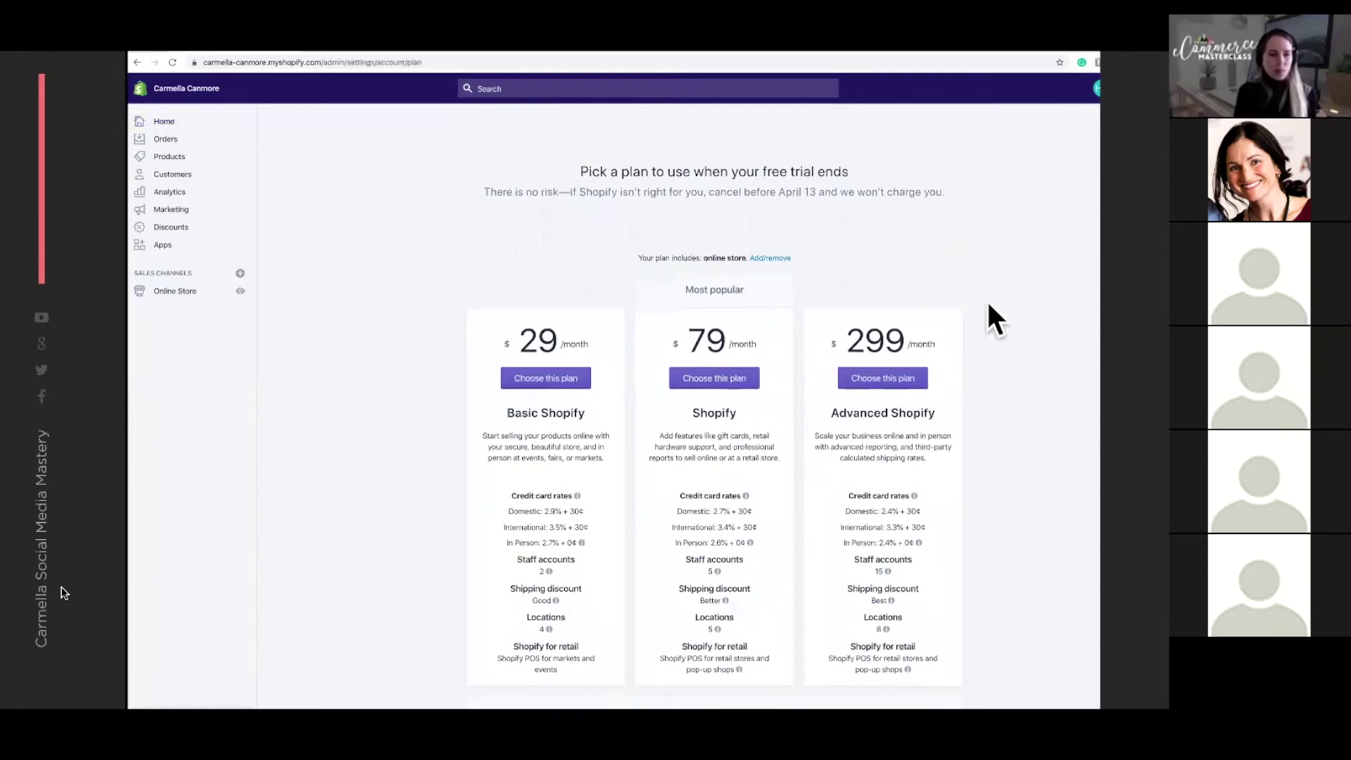
pyautogui.scroll(-1, 988, 304)
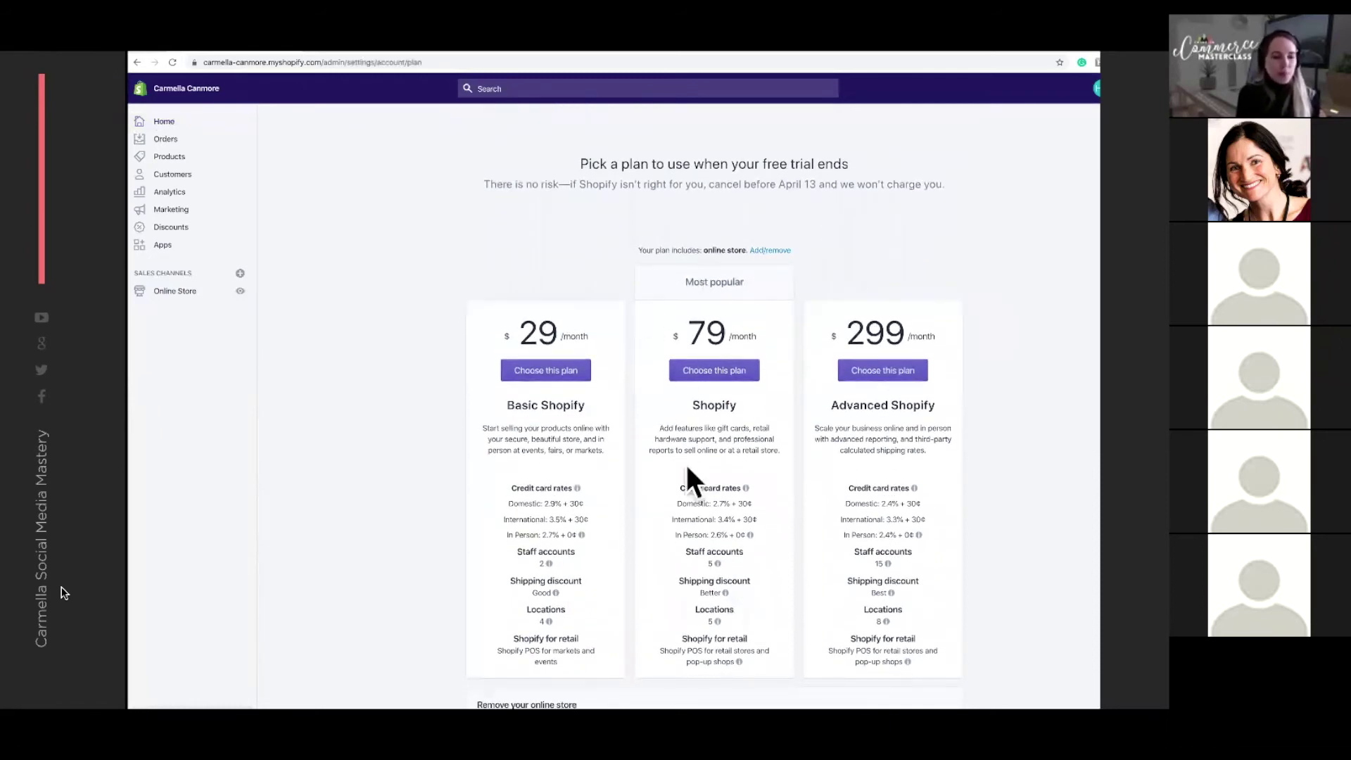
pyautogui.moveTo(709, 429); pyautogui.dragTo(770, 431)
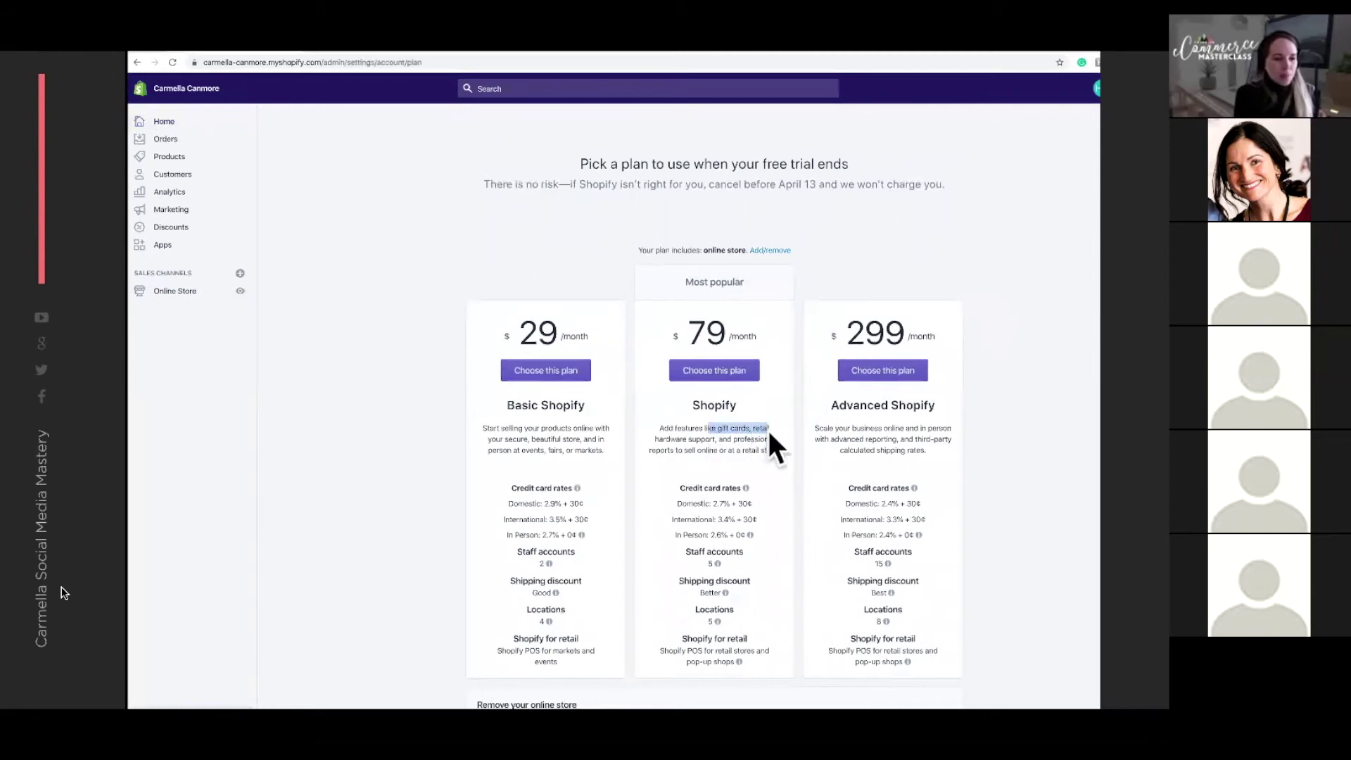
pyautogui.moveTo(654, 439); pyautogui.dragTo(731, 440)
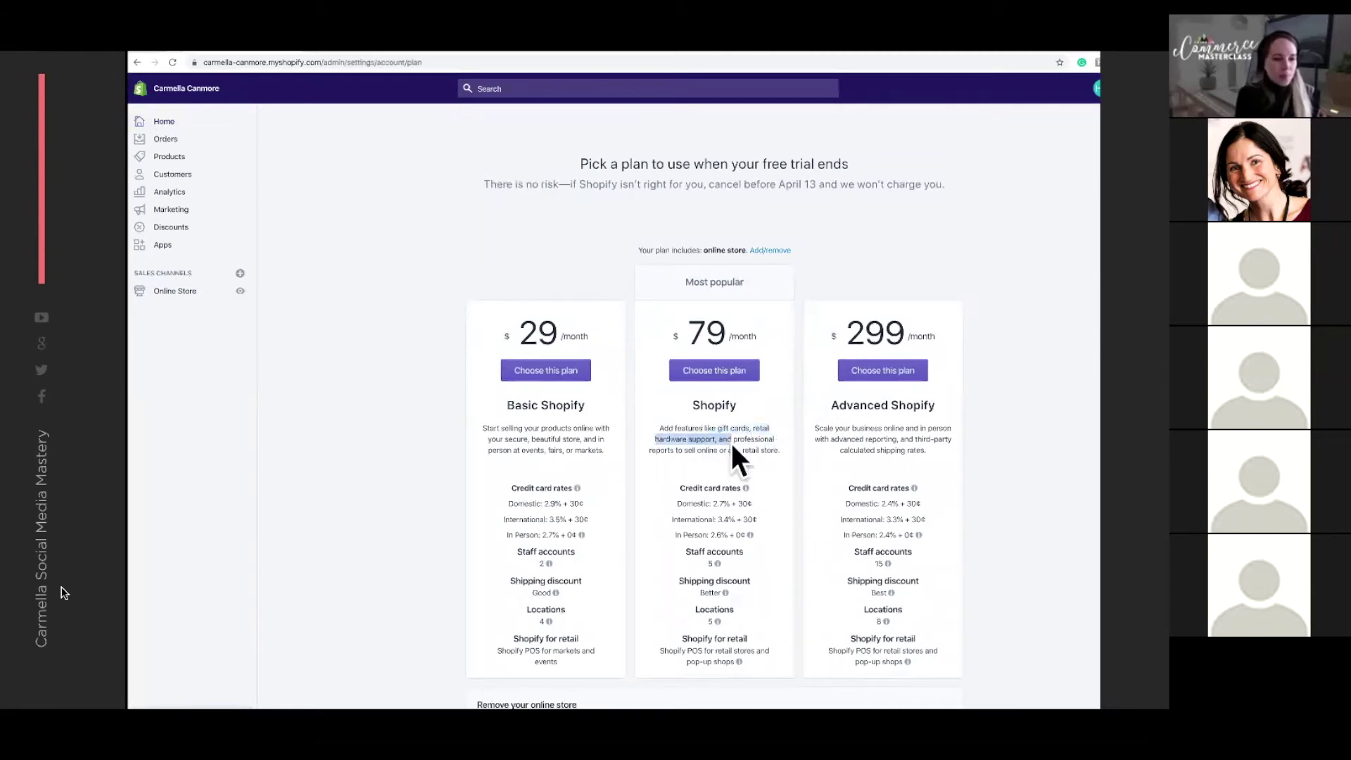
pyautogui.click(679, 449)
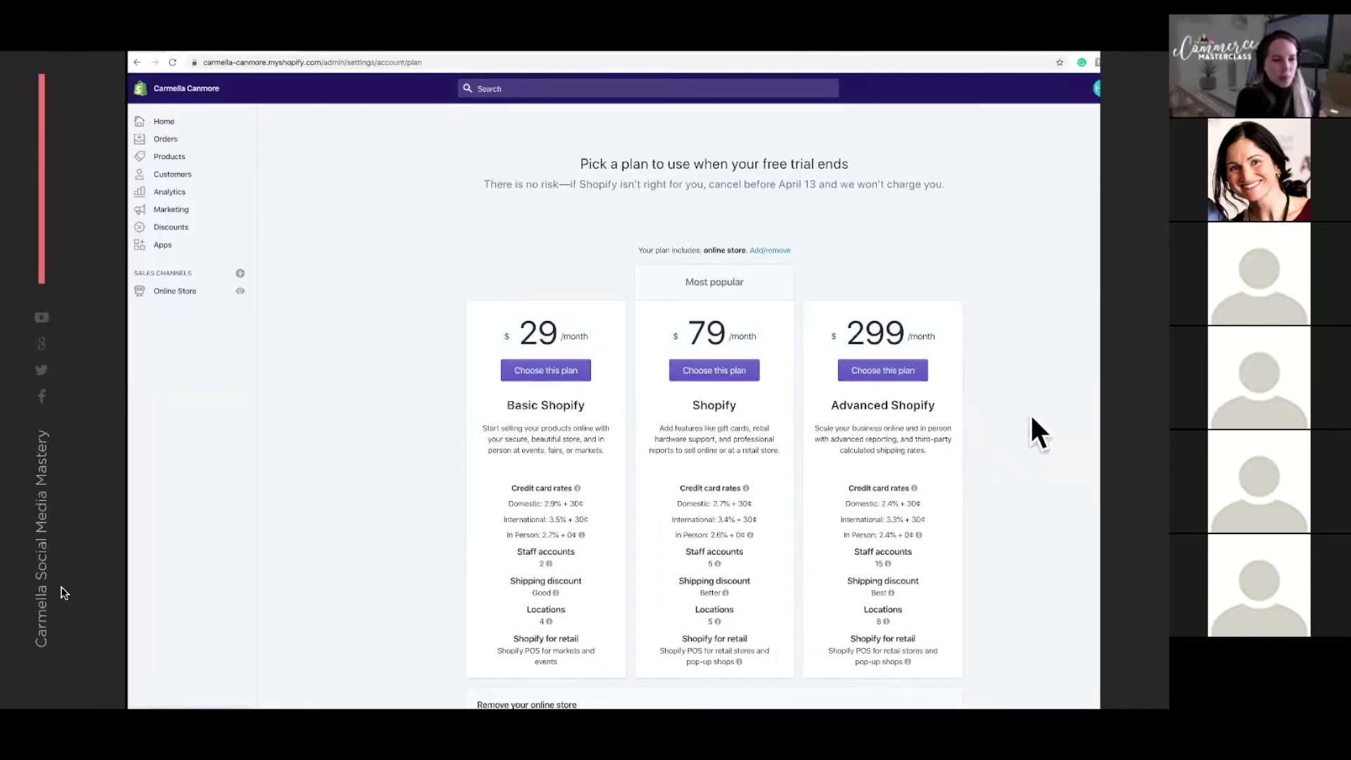
pyautogui.click(167, 123)
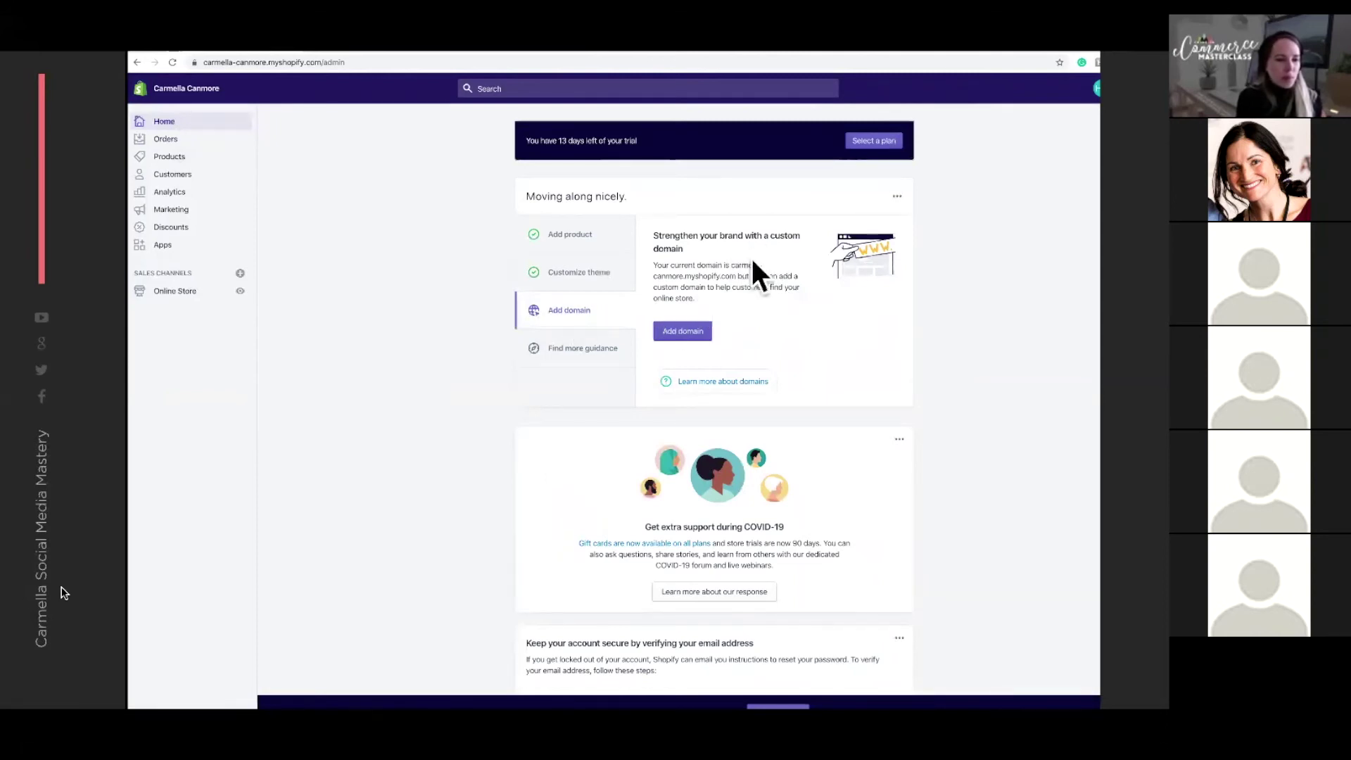
pyautogui.moveTo(728, 265)
pyautogui.mouseDown()
pyautogui.moveTo(747, 276)
pyautogui.moveTo(688, 274)
pyautogui.moveTo(725, 277)
pyautogui.mouseUp()
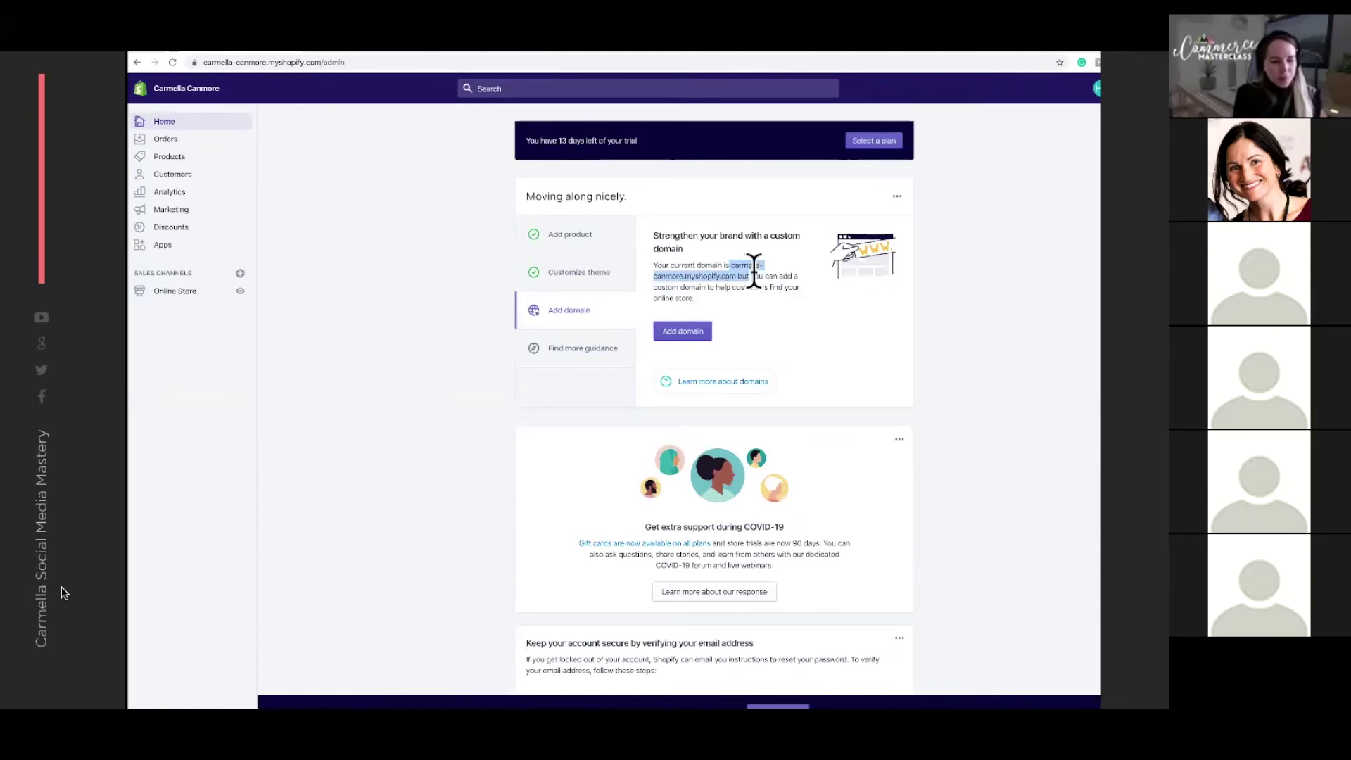
pyautogui.click(684, 332)
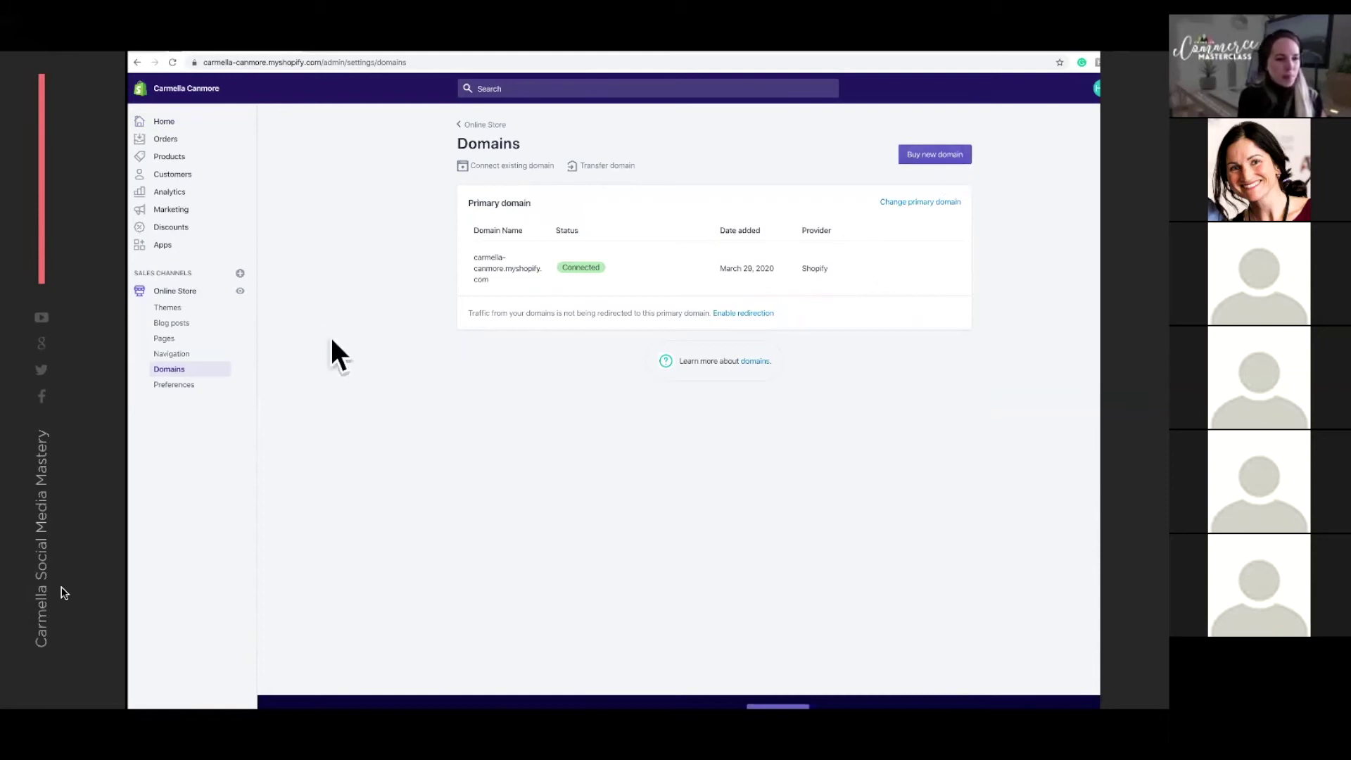
pyautogui.click(160, 121)
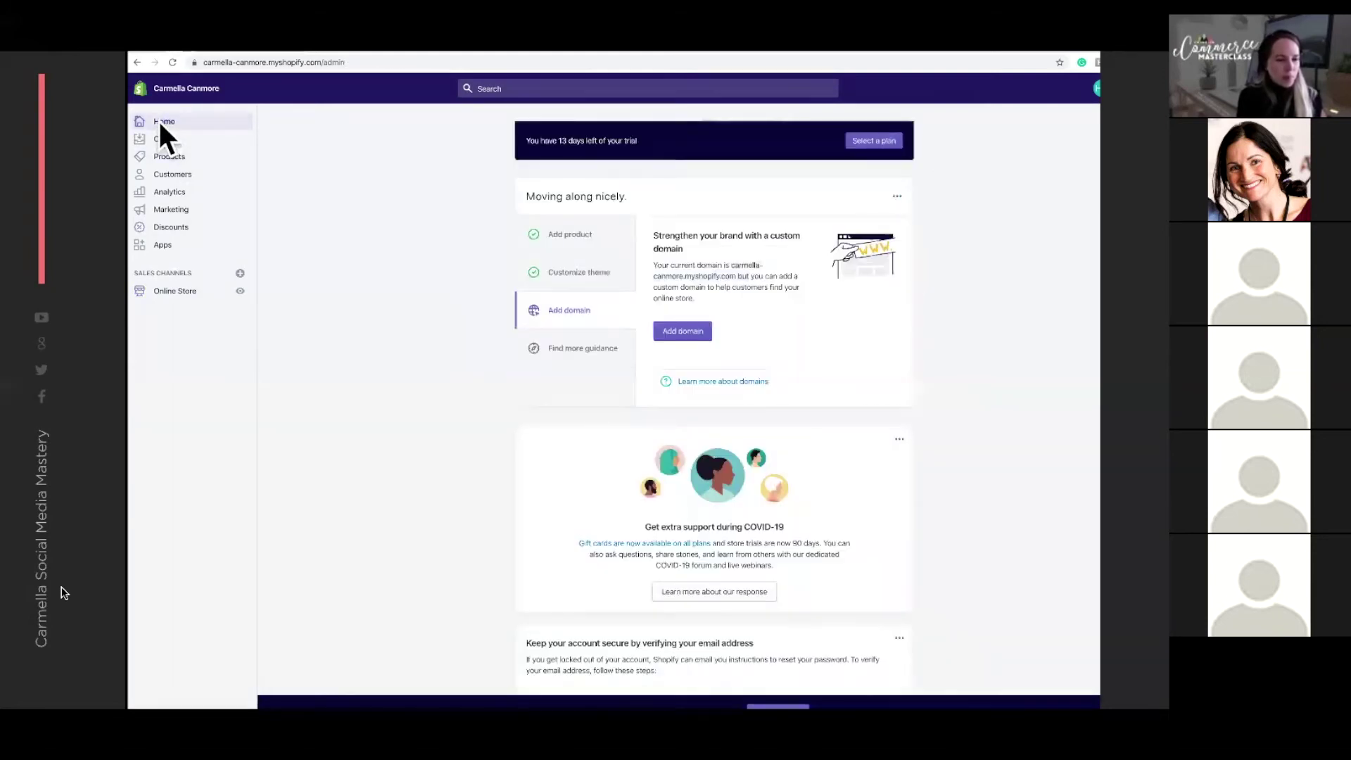
pyautogui.scroll(-1, 335, 308)
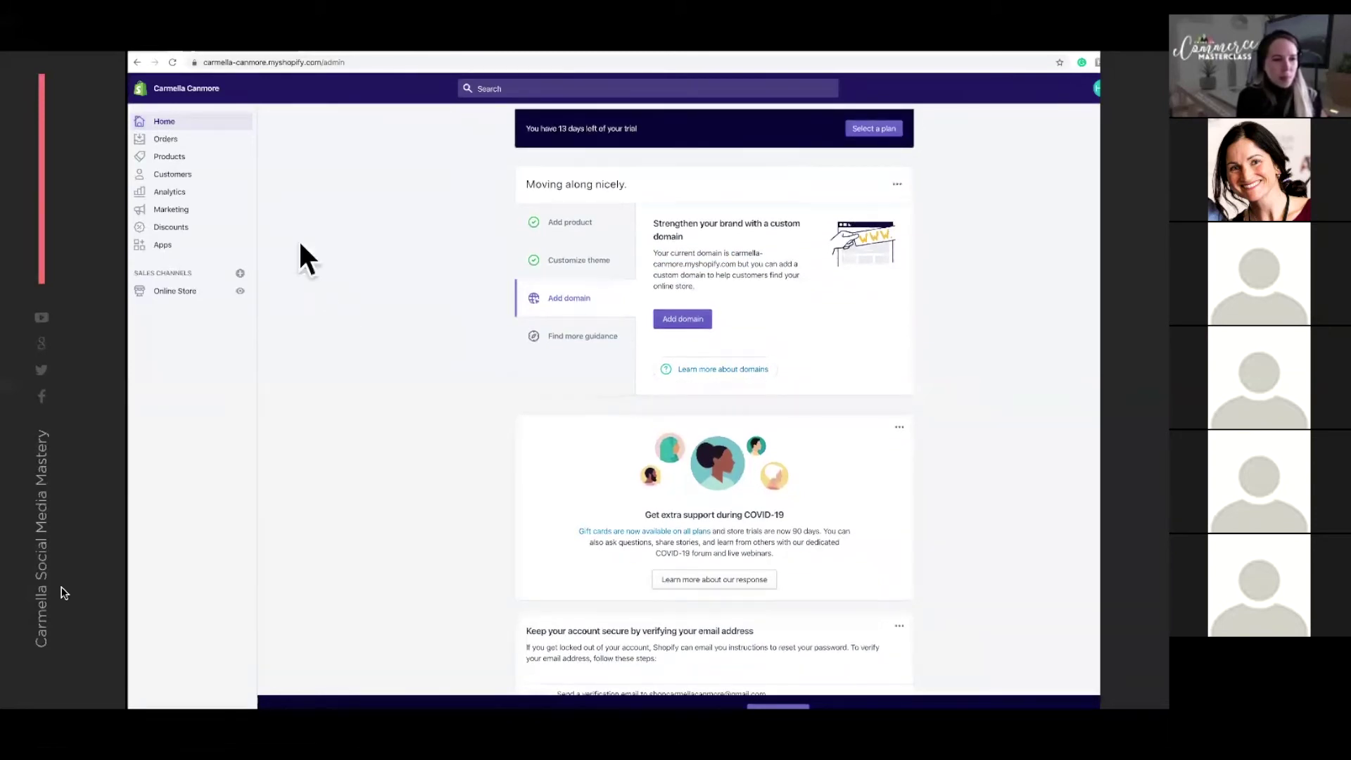
pyautogui.click(175, 294)
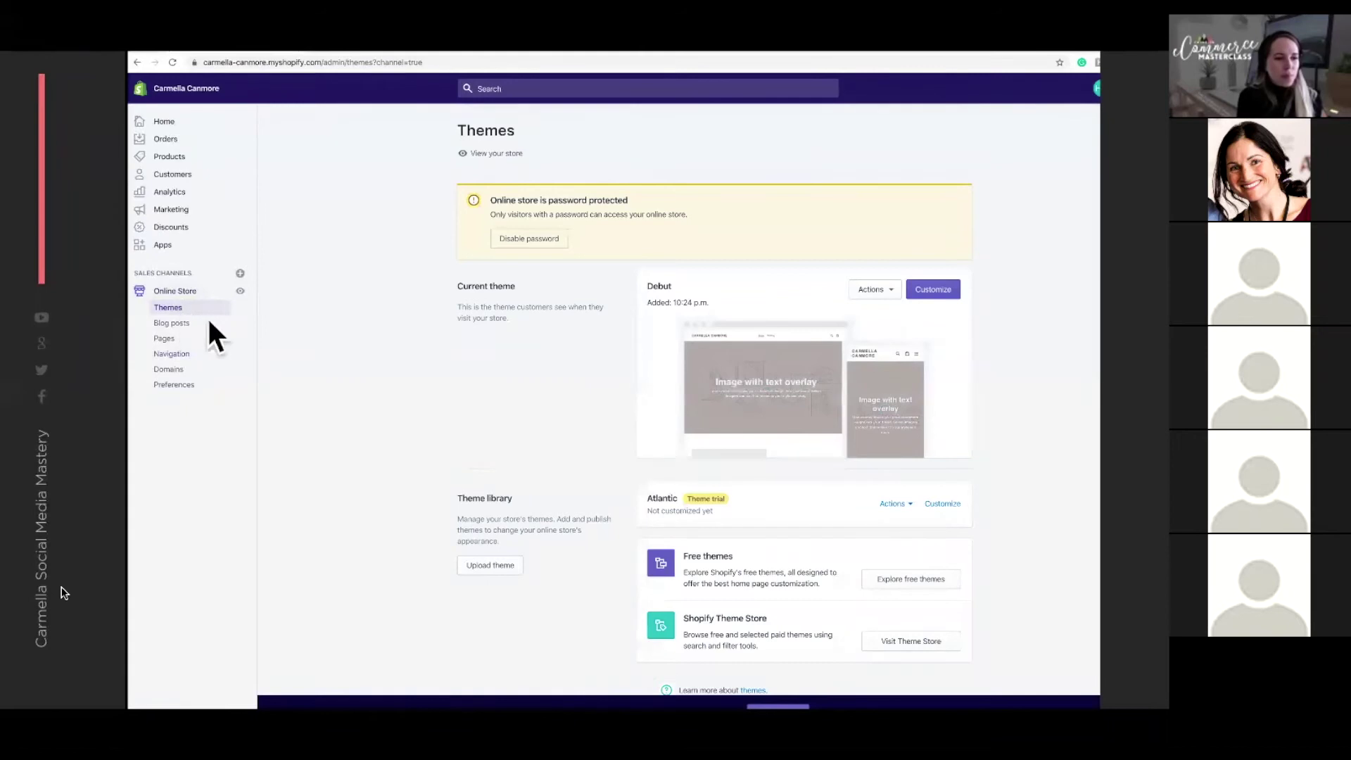
# Step: From Online Store, scroll down to the Theme library and go to the Shopify Theme Store
pyautogui.scroll(-1, 581, 458)
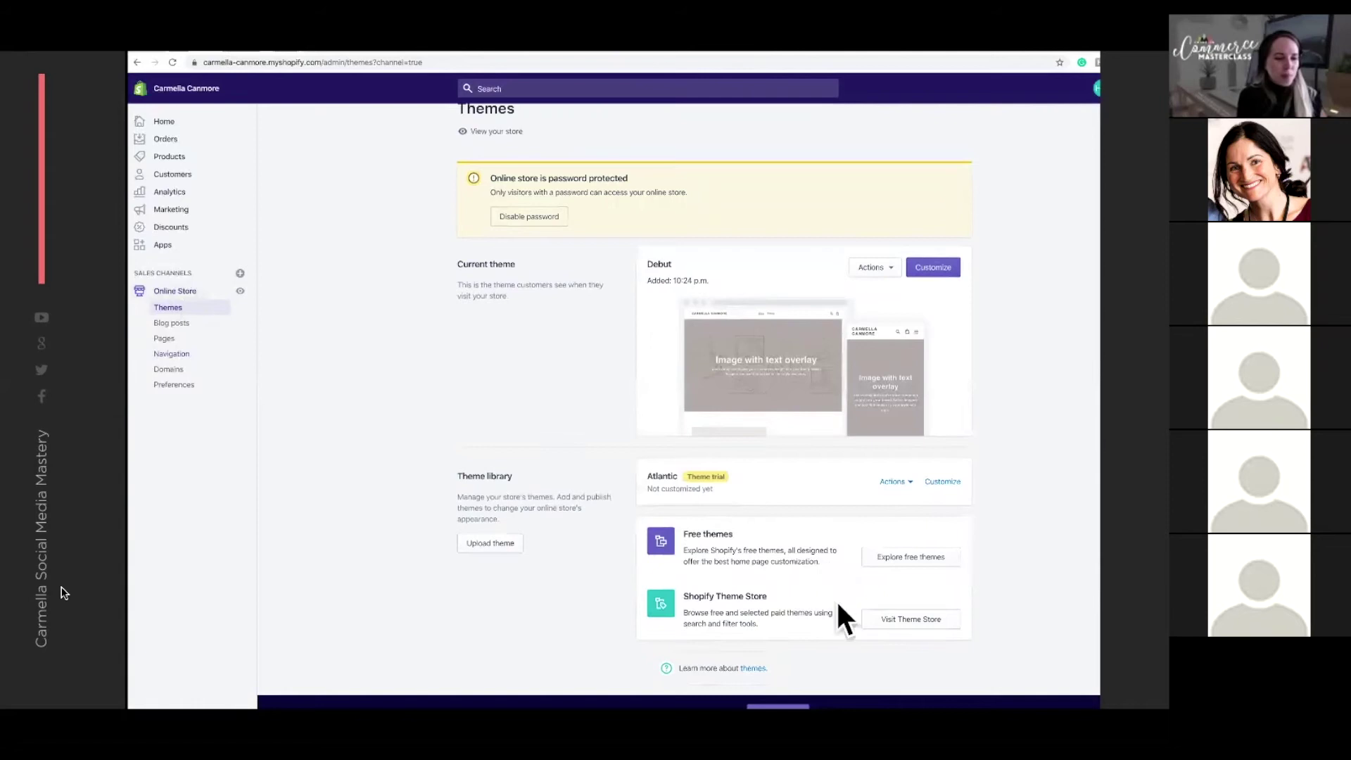
pyautogui.click(922, 623)
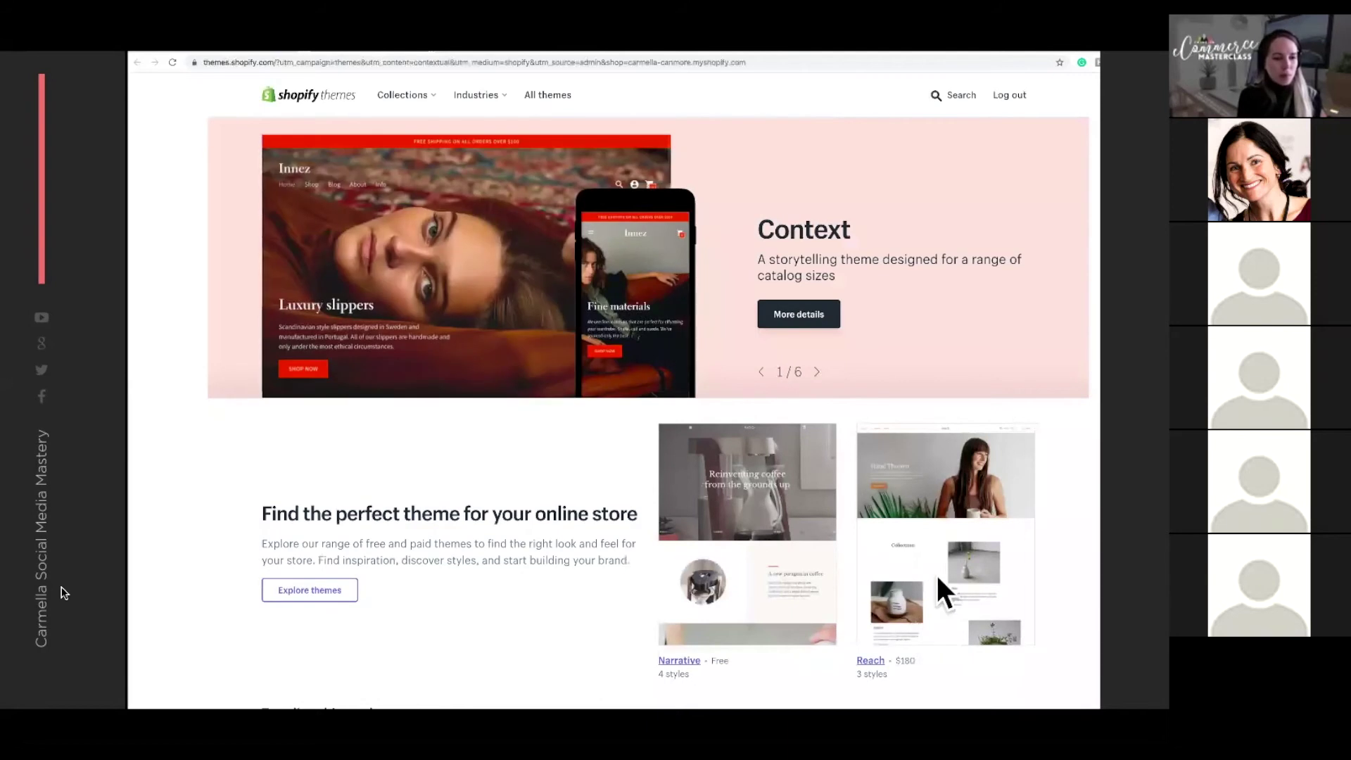
# Step: Browse the featured themes, then filter the catalogue to Paid themes only
pyautogui.scroll(-10, 1080, 549)
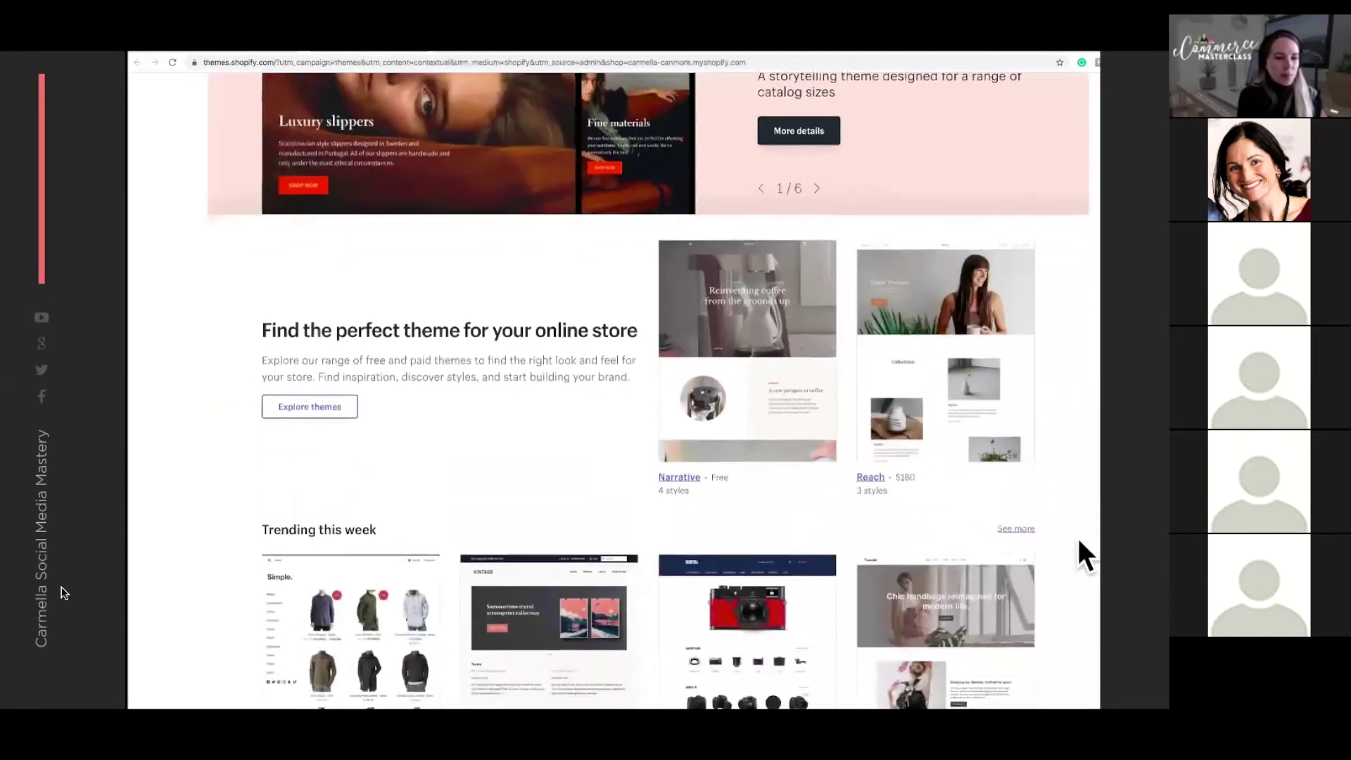
pyautogui.scroll(-12, 1081, 543)
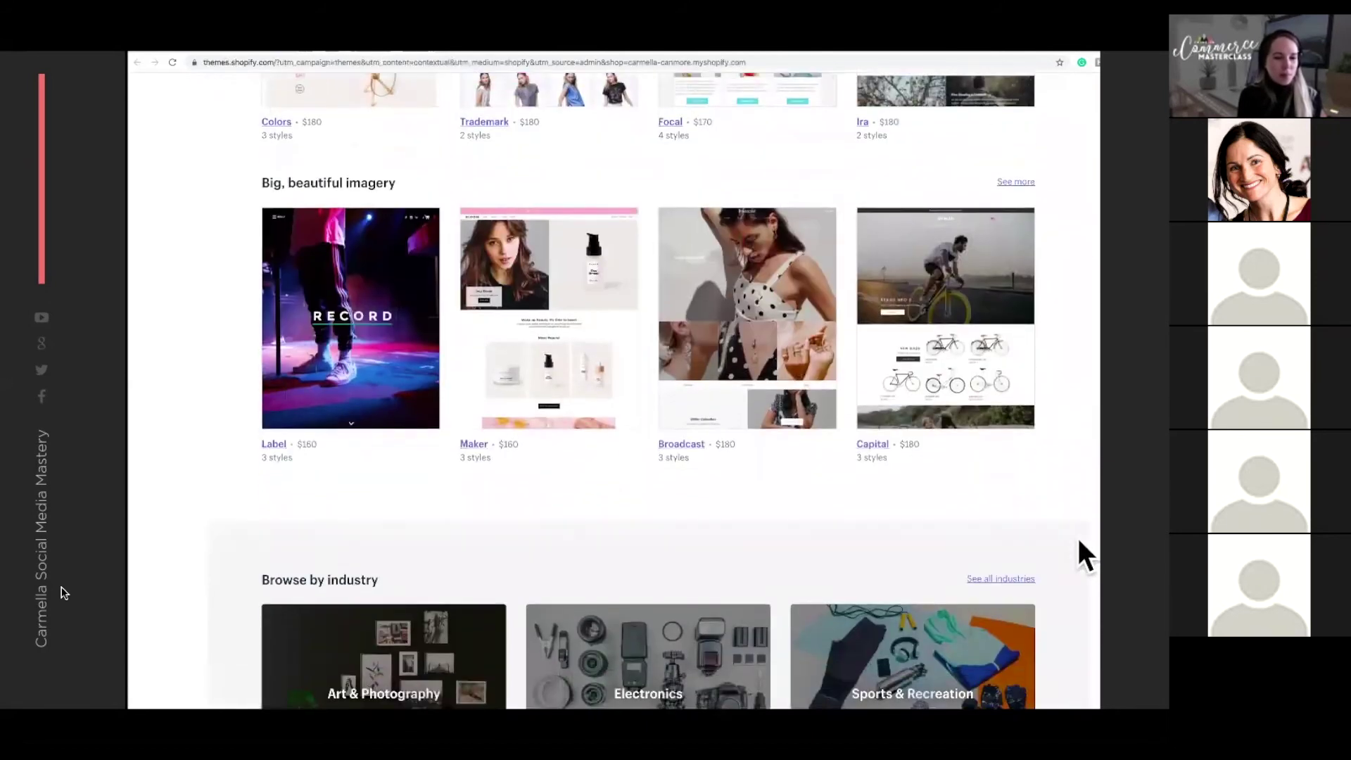
pyautogui.scroll(-5, 1079, 542)
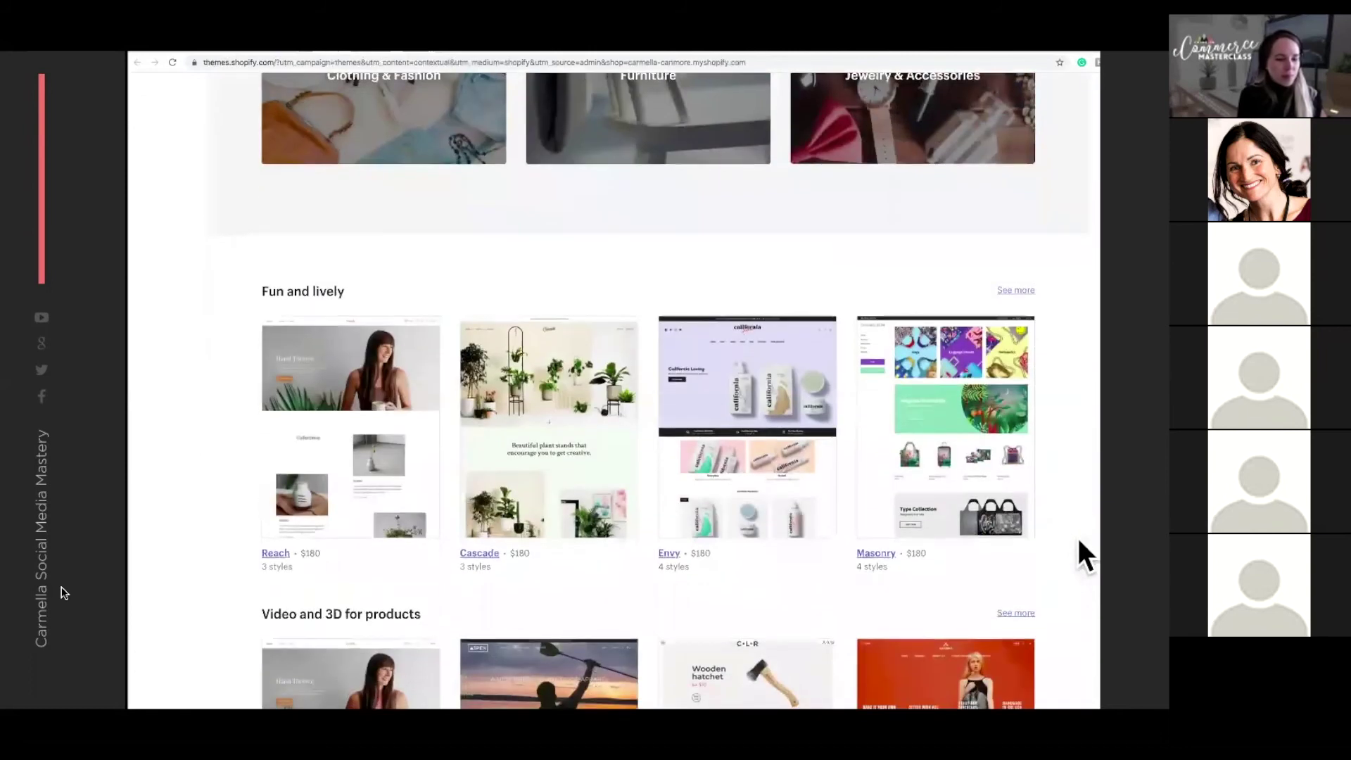
pyautogui.scroll(12, 1080, 543)
pyautogui.scroll(7, 1078, 539)
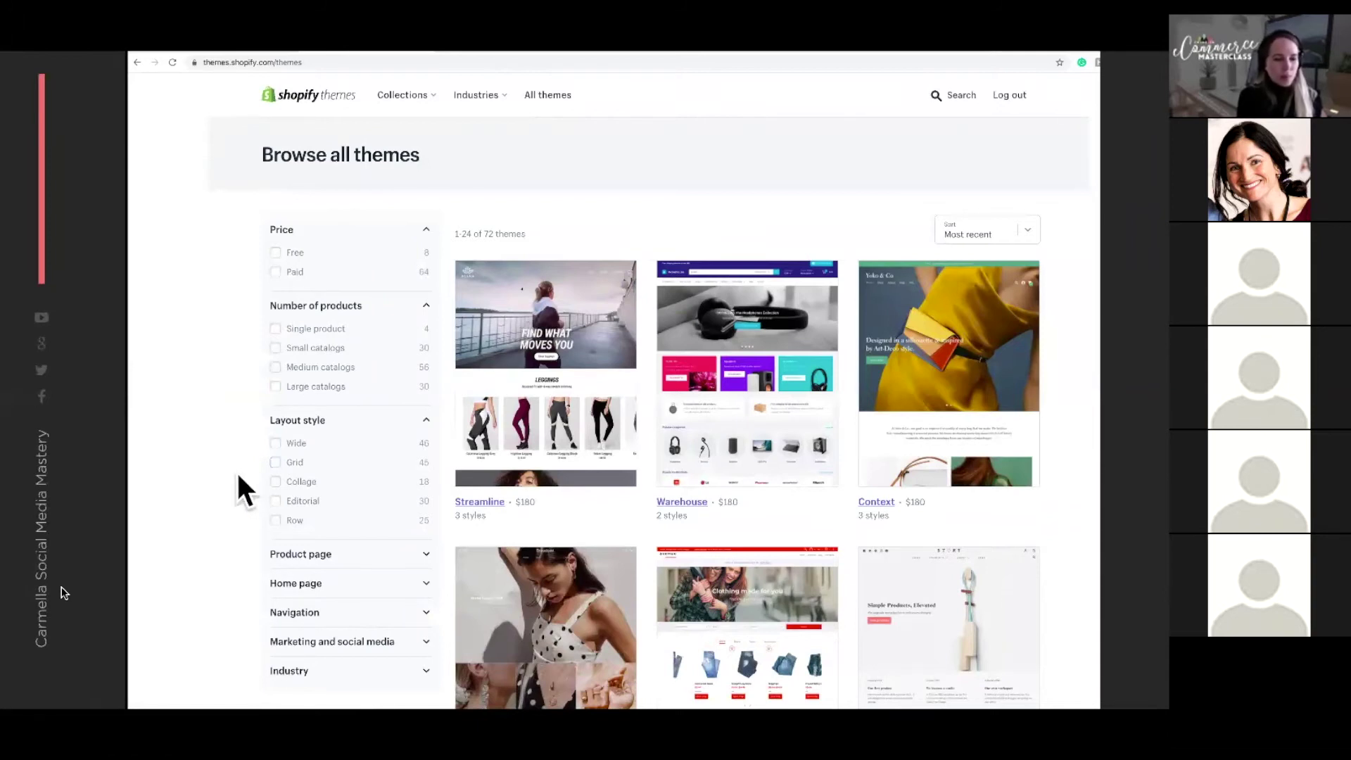
pyautogui.click(273, 271)
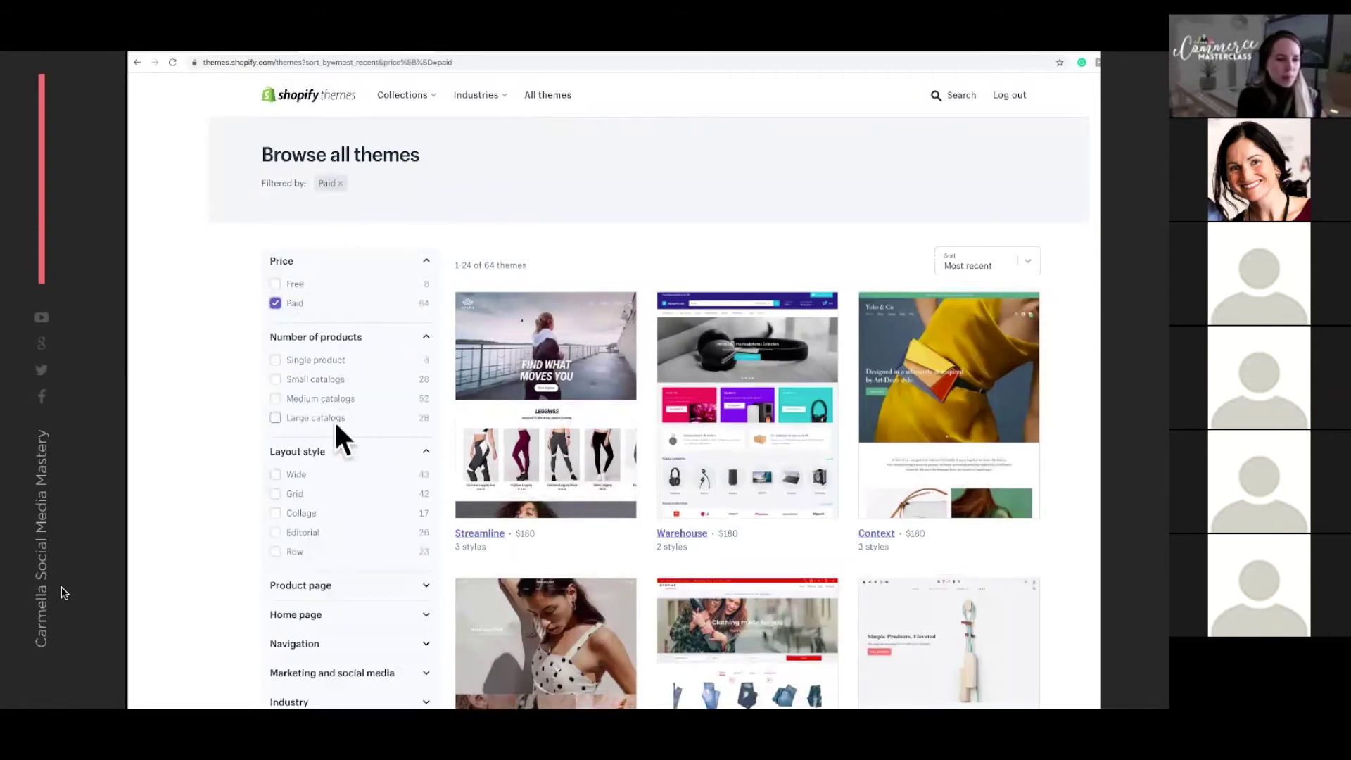
# Step: Filter paid themes to Large catalogs and Home page Video support
pyautogui.click(275, 418)
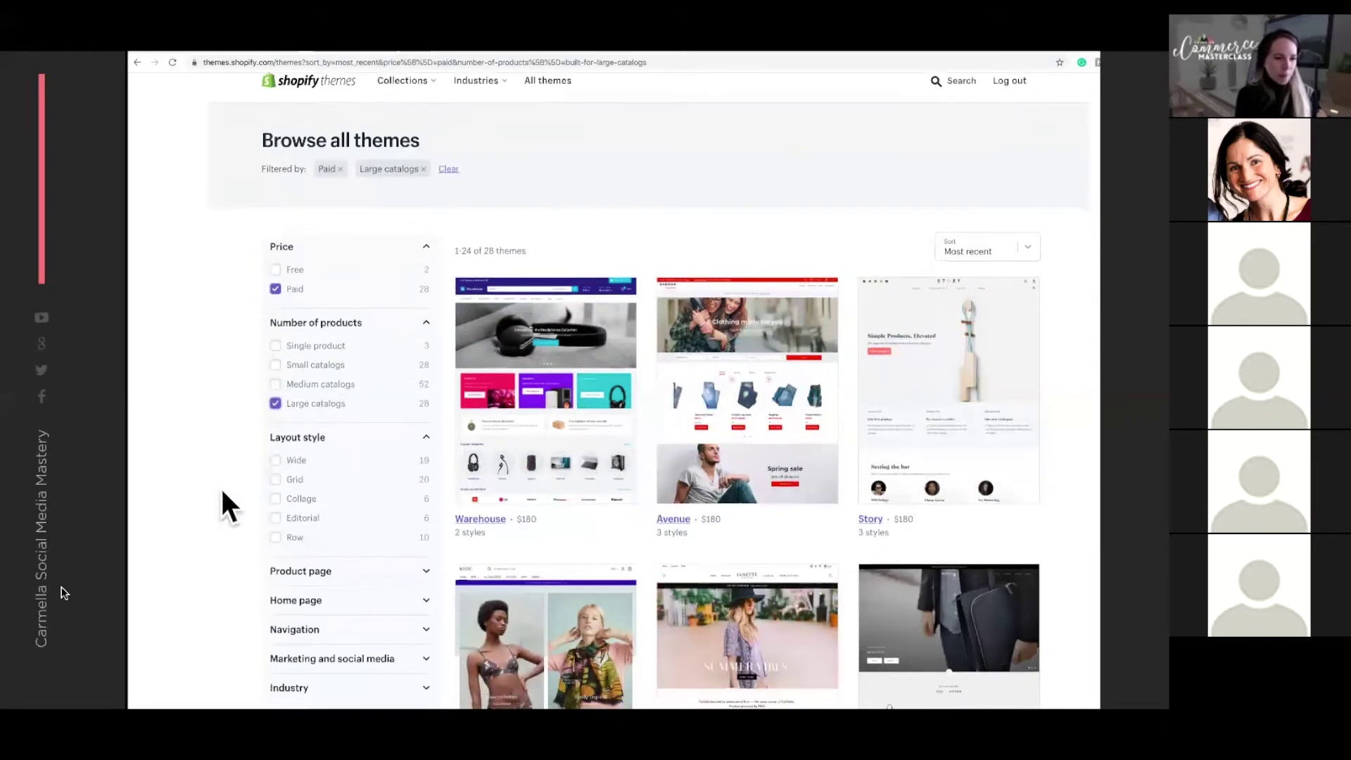
pyautogui.scroll(-1, 220, 503)
pyautogui.click(341, 500)
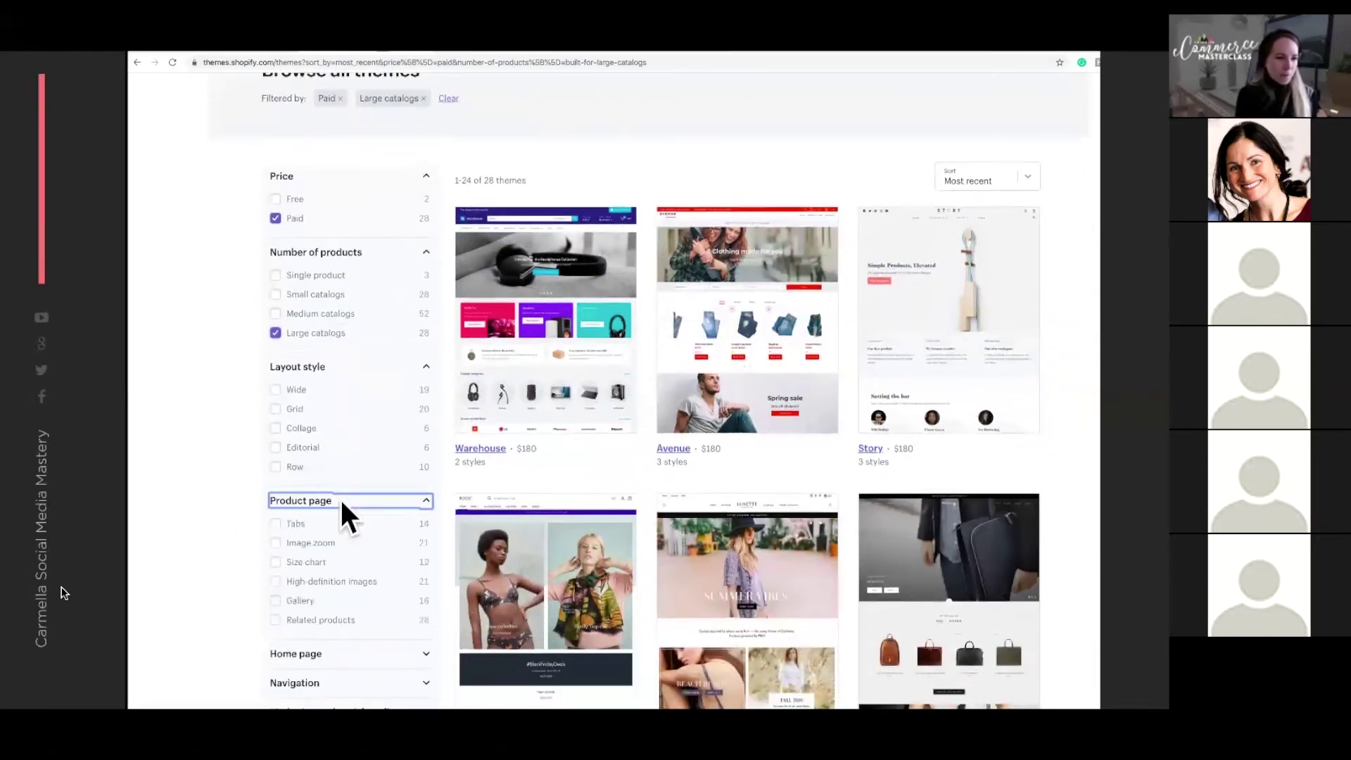
pyautogui.scroll(-1, 344, 457)
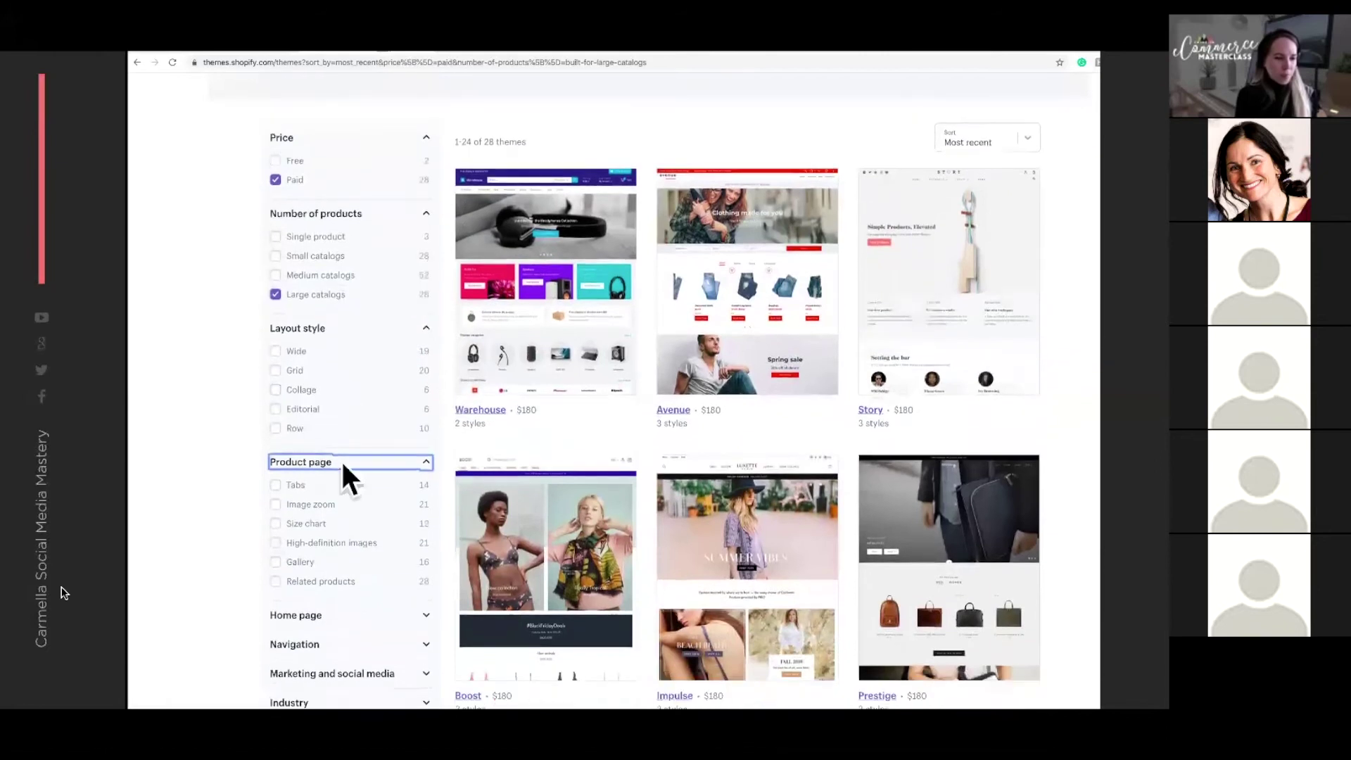
pyautogui.scroll(-1, 352, 534)
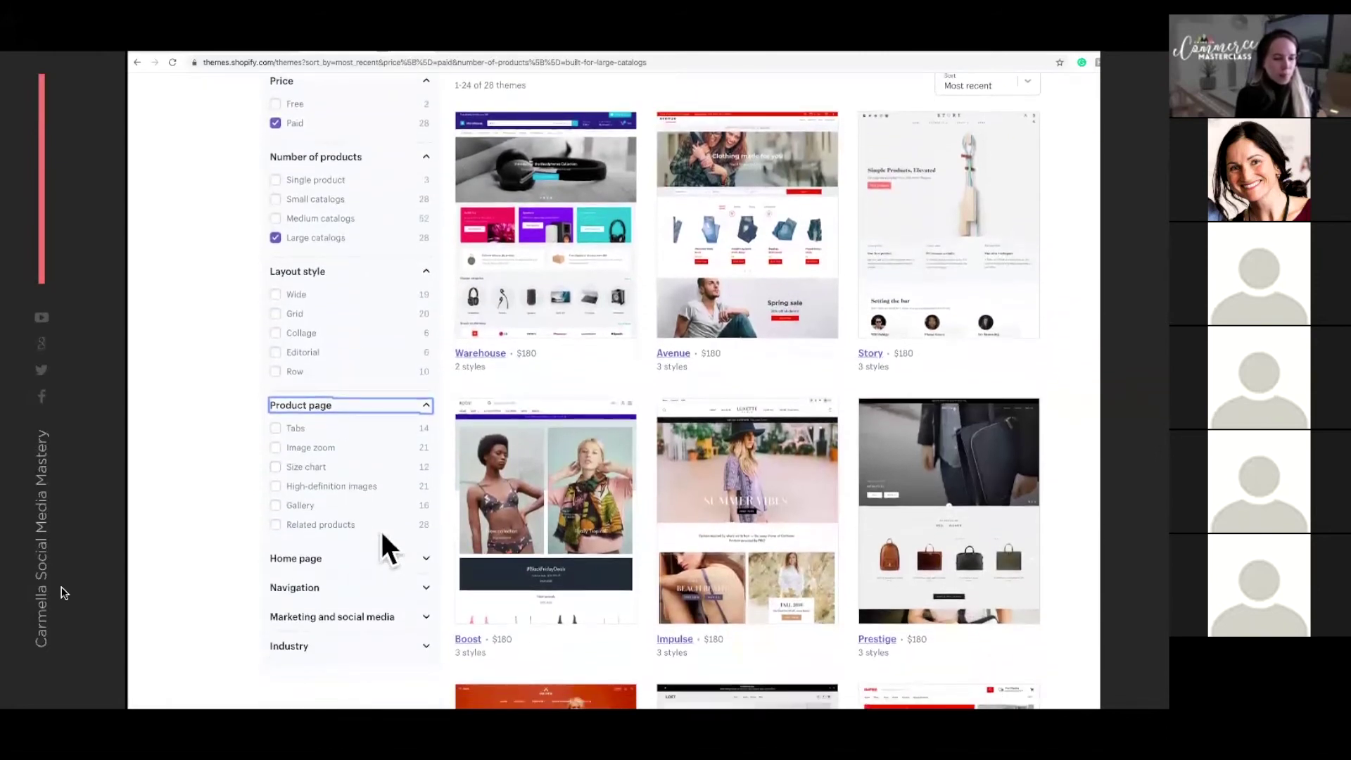
pyautogui.click(389, 555)
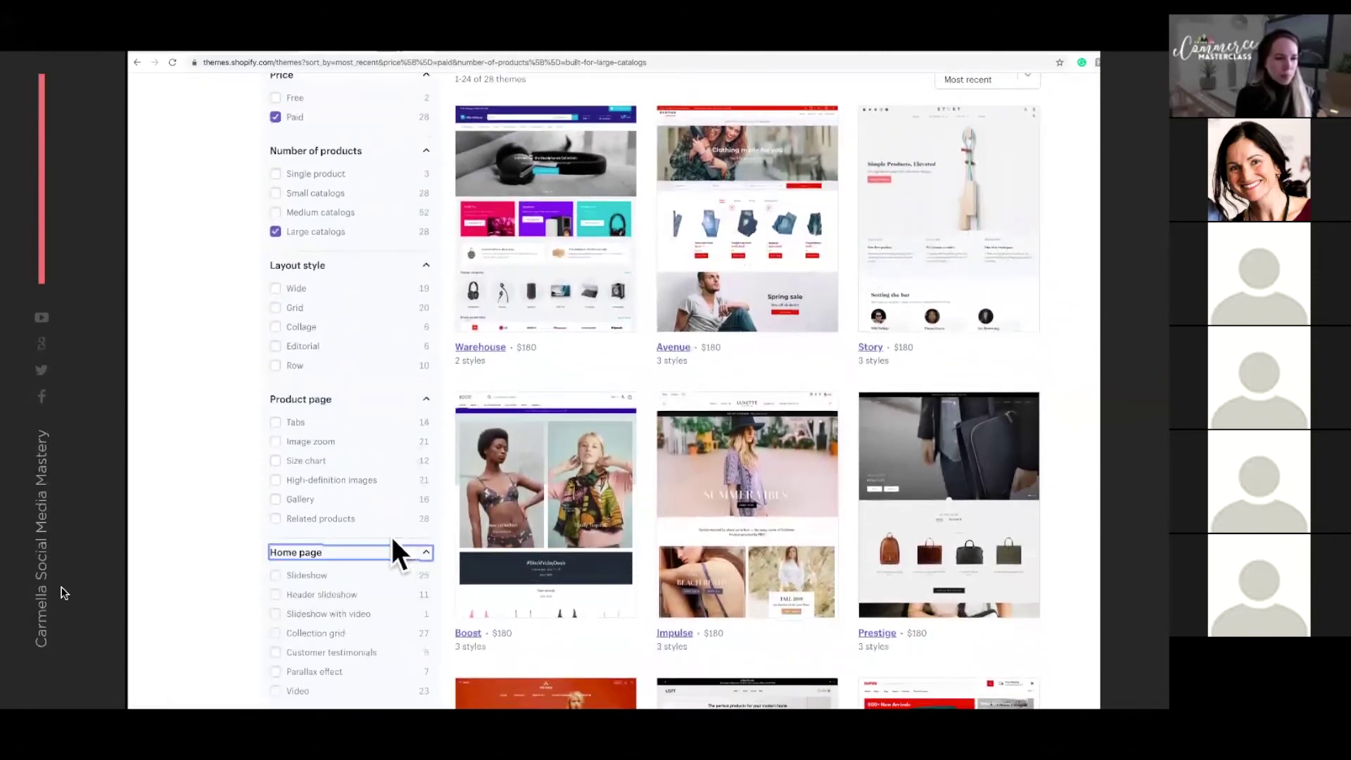
pyautogui.scroll(-2, 394, 553)
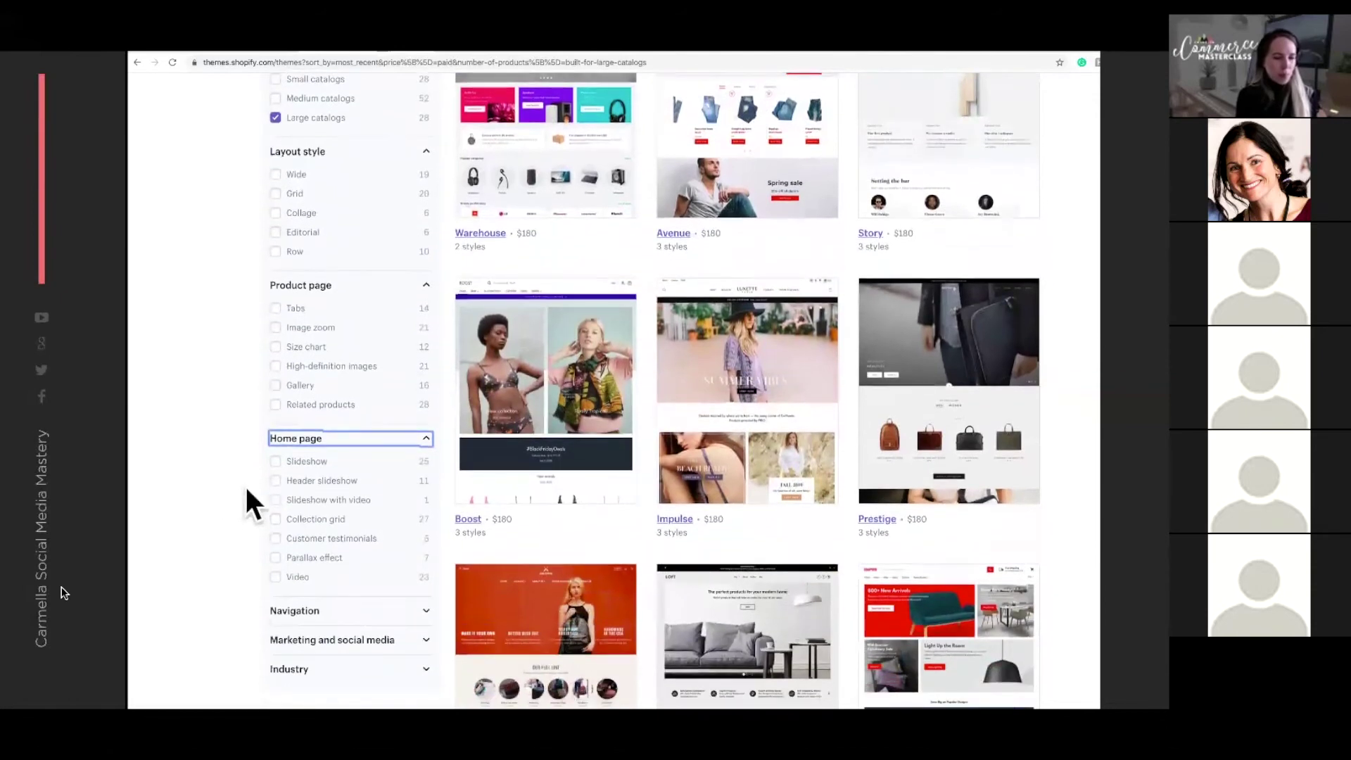
pyautogui.click(277, 580)
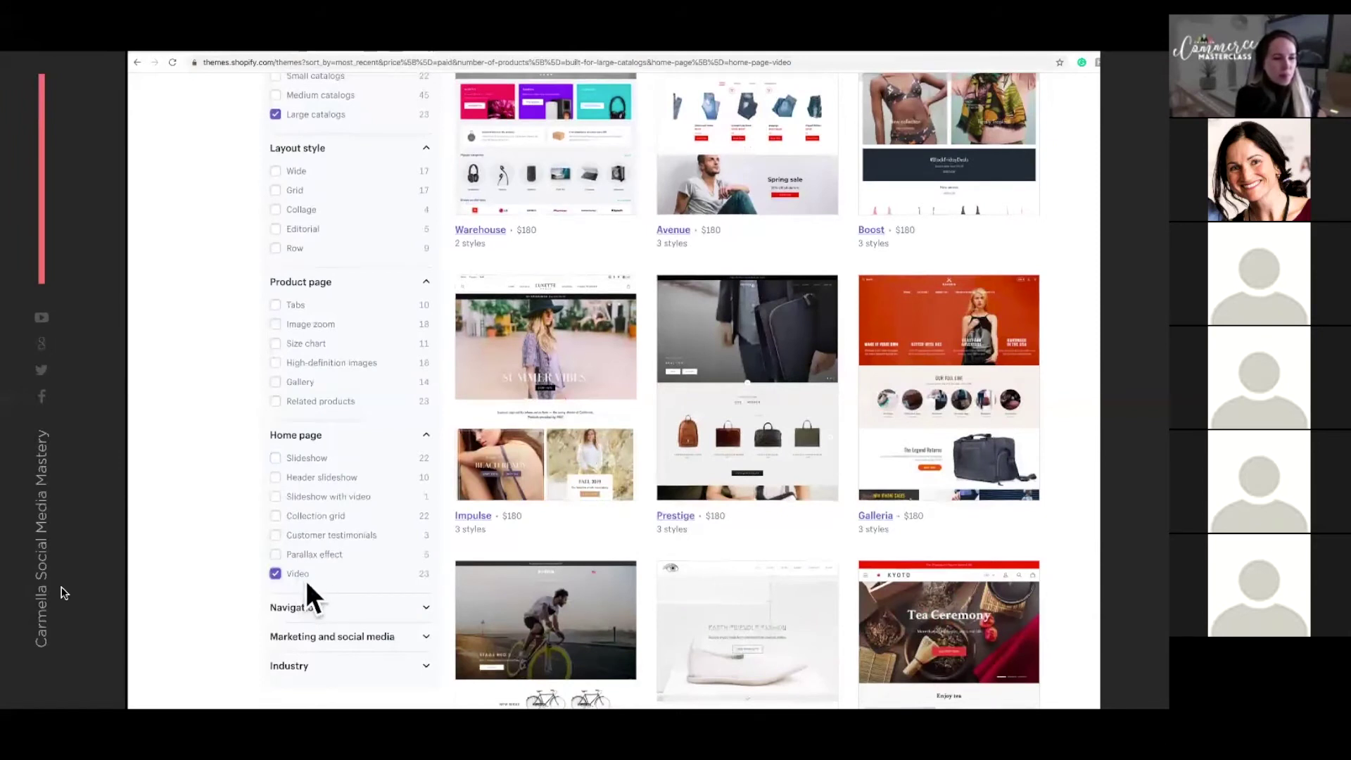
pyautogui.scroll(-1, 373, 567)
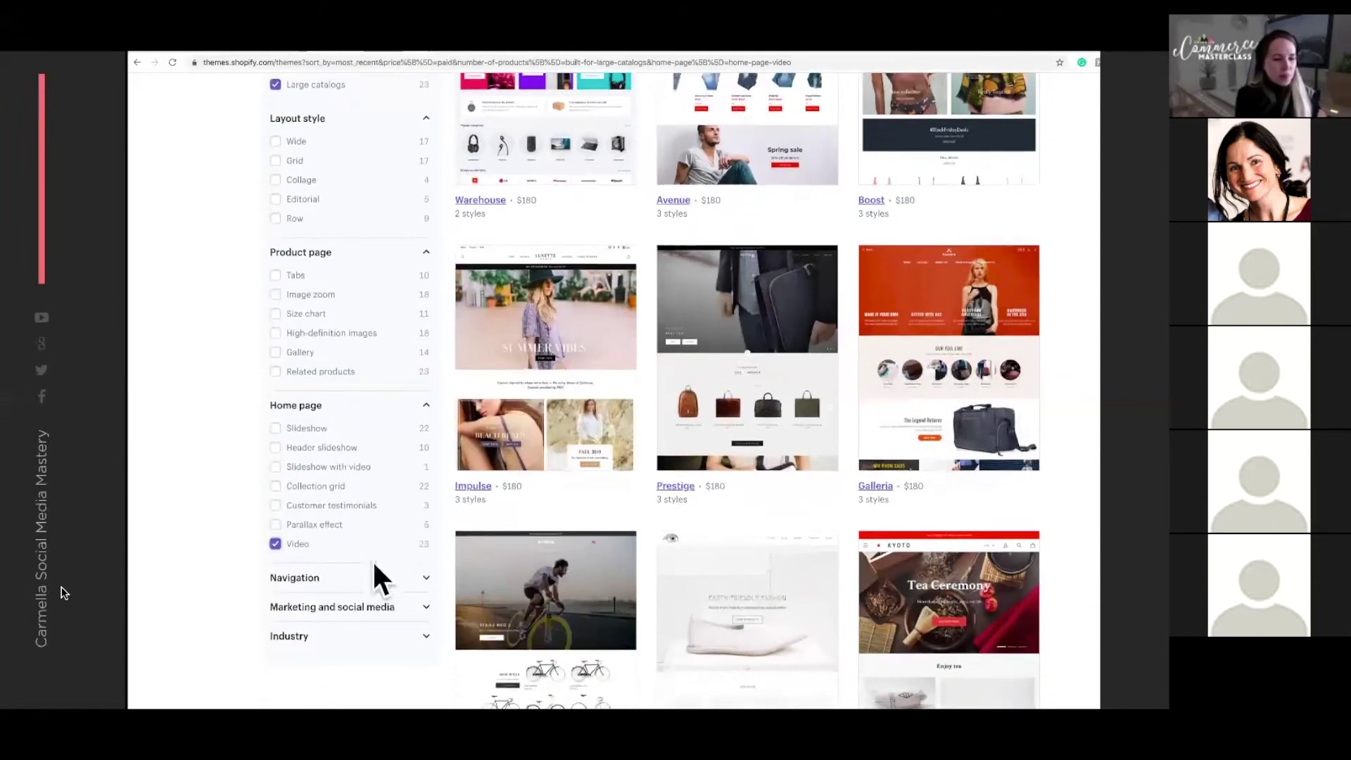
# Step: Add the Navigation 'Sidebar menu' filter and scroll the results down to Atlantic
pyautogui.click(425, 579)
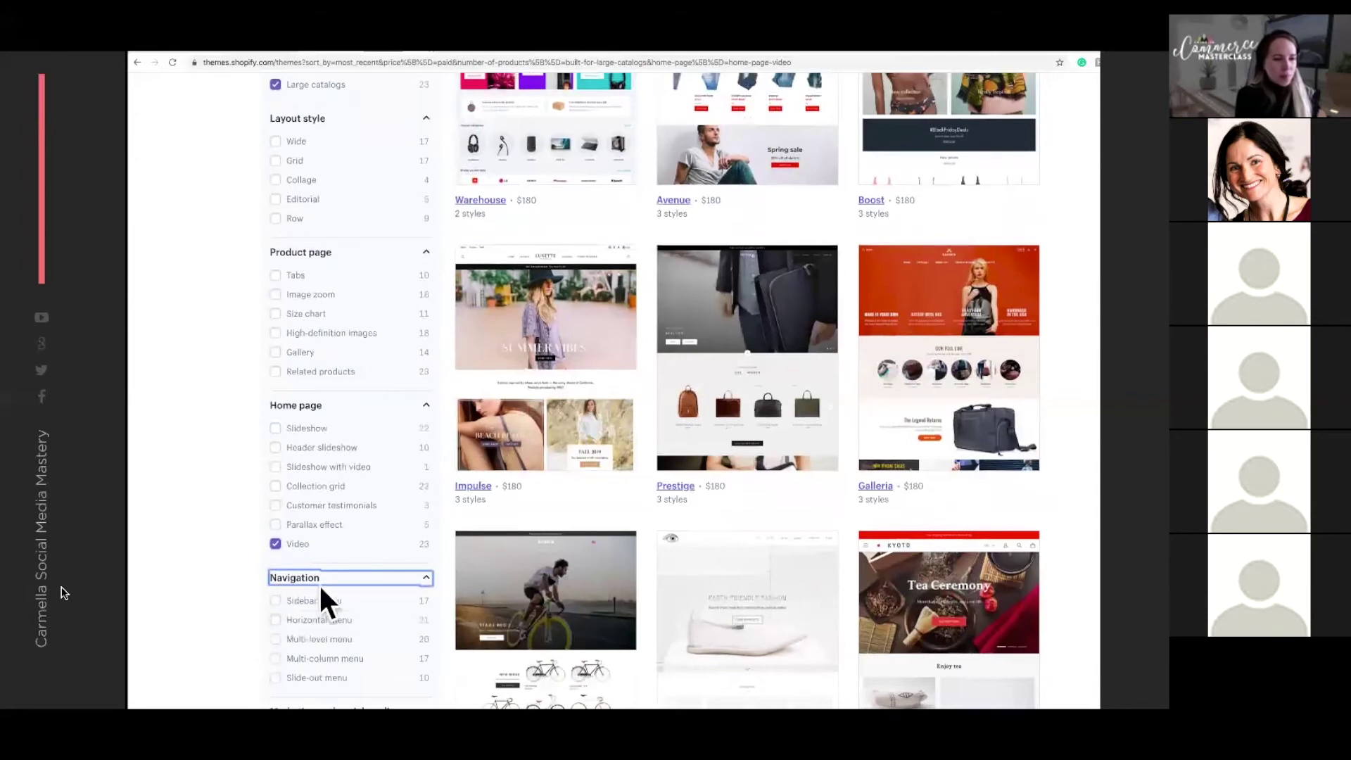
pyautogui.scroll(-2, 360, 591)
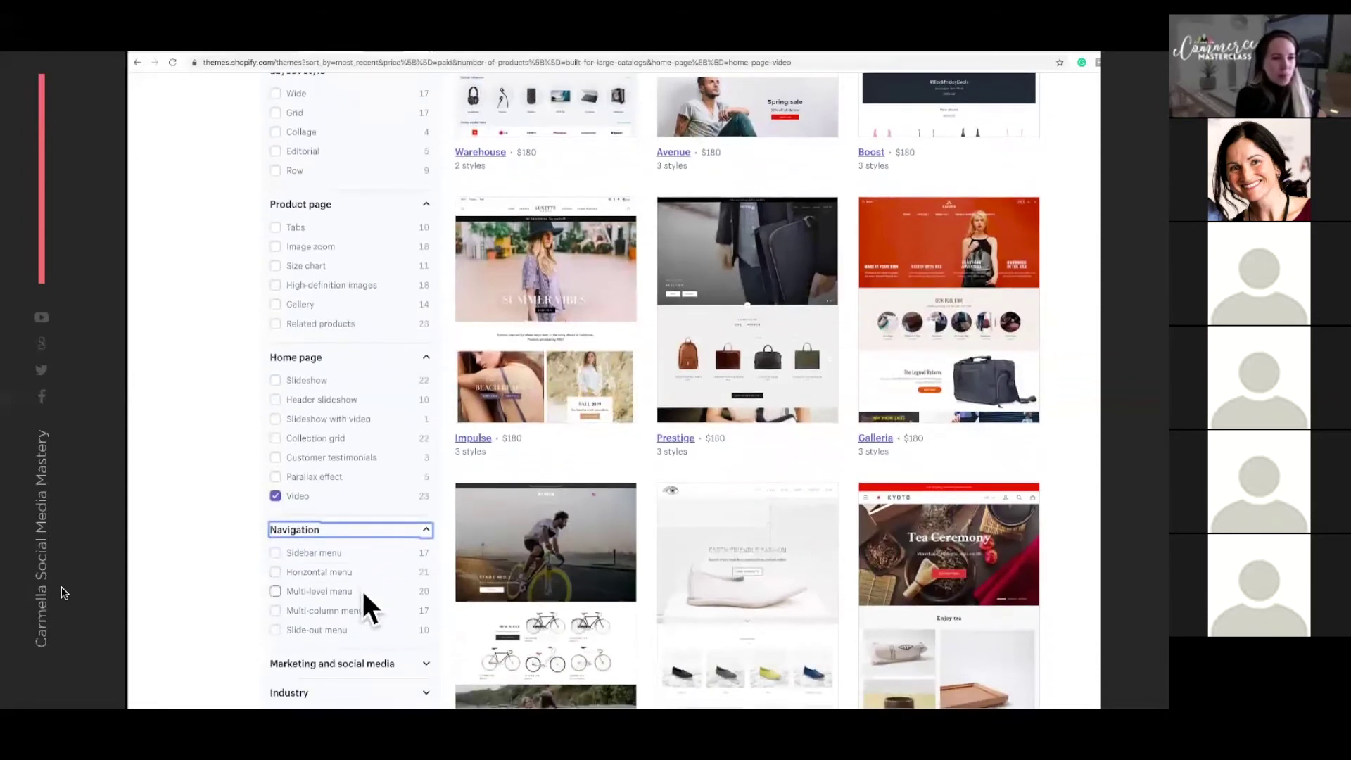
pyautogui.click(331, 553)
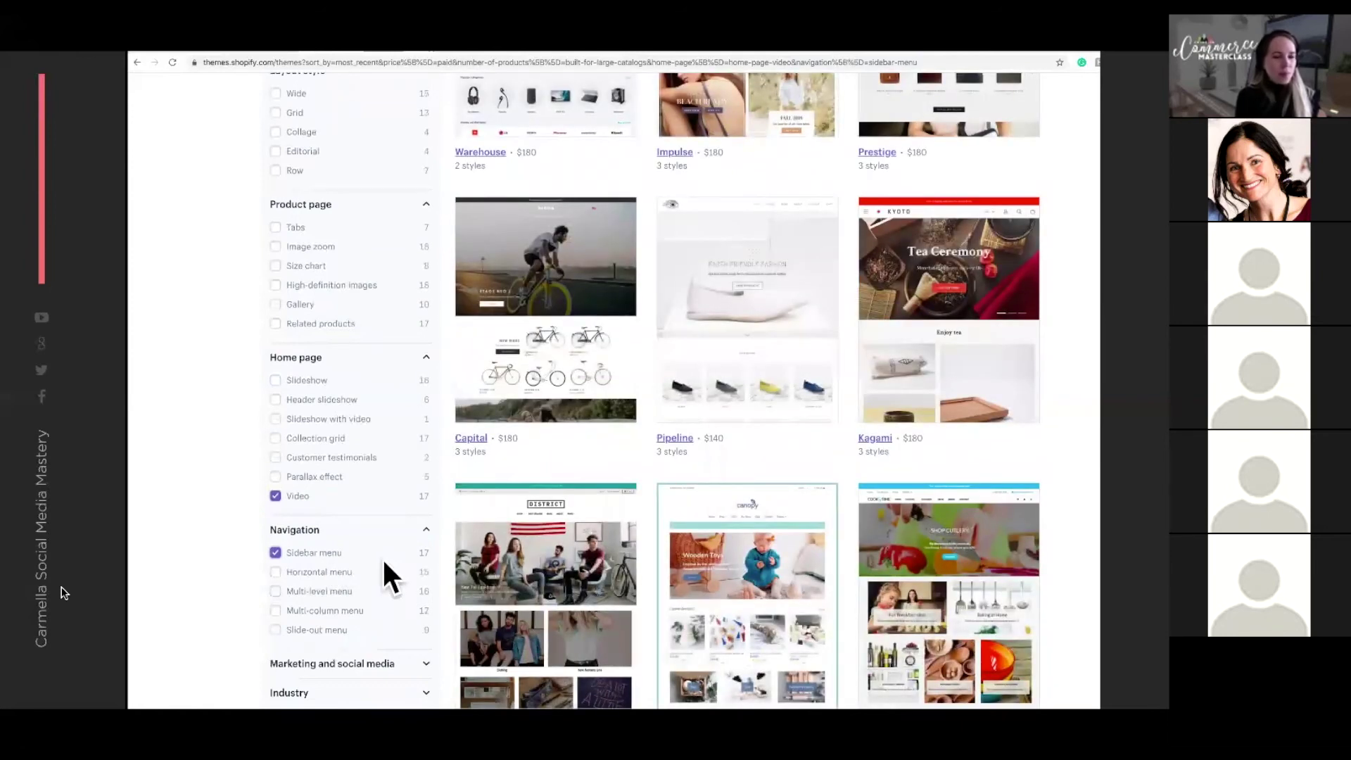
pyautogui.scroll(-1, 383, 563)
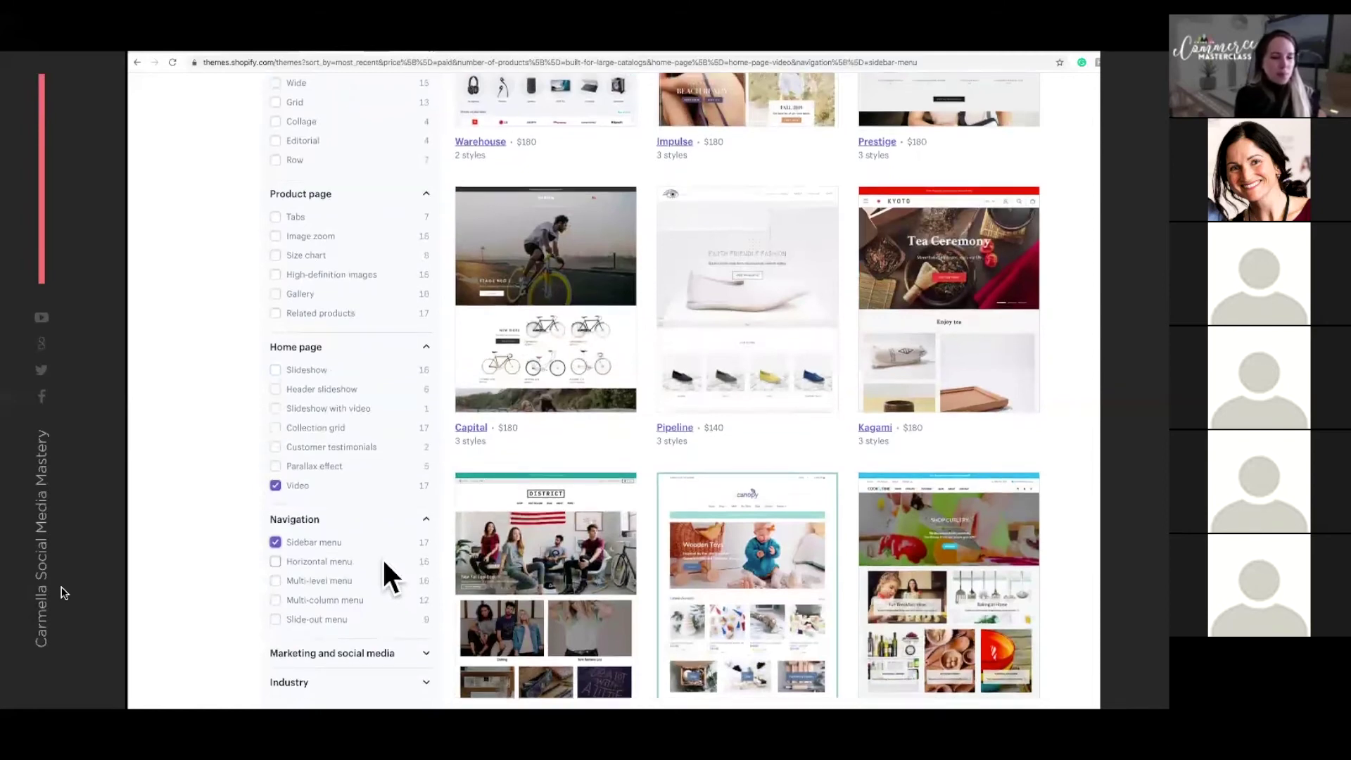
pyautogui.scroll(-1, 384, 563)
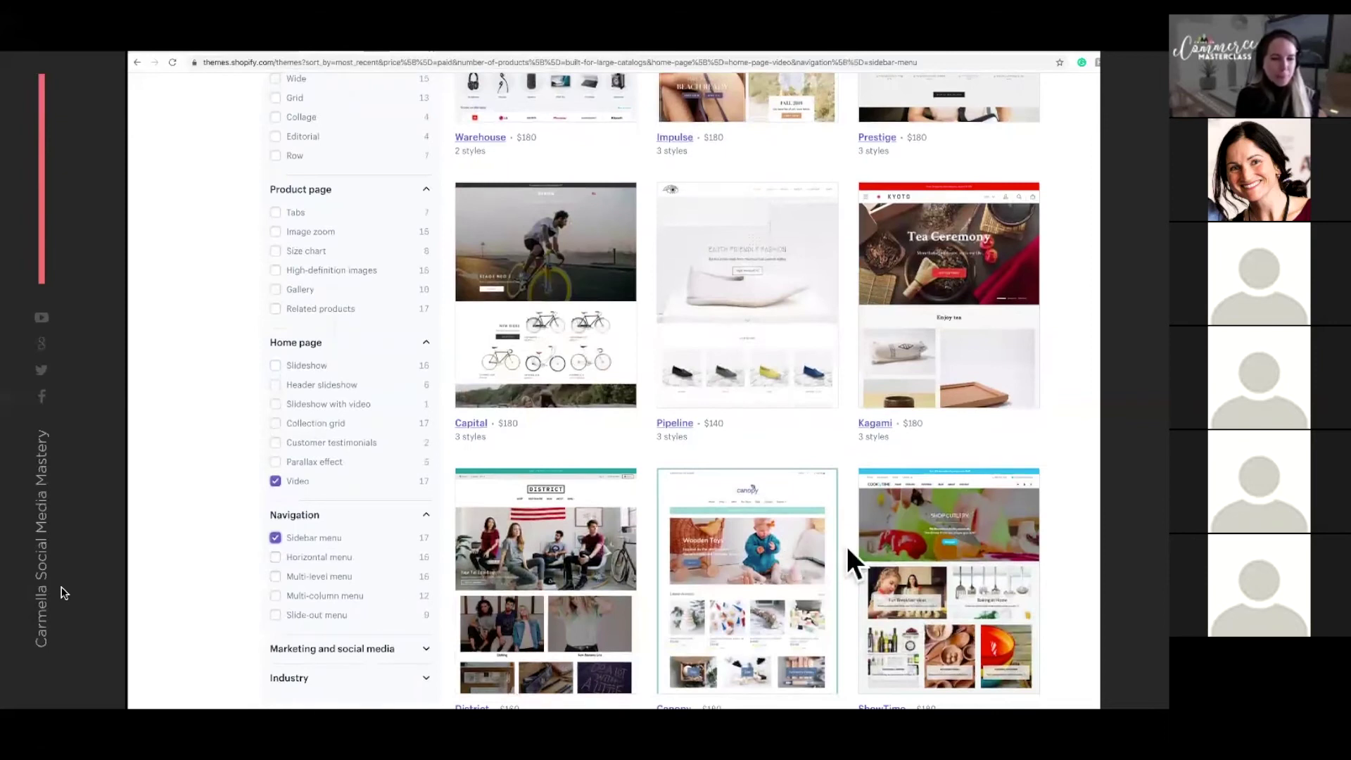
pyautogui.scroll(3, 847, 550)
pyautogui.scroll(4, 848, 553)
pyautogui.scroll(-14, 848, 552)
pyautogui.scroll(-5, 846, 549)
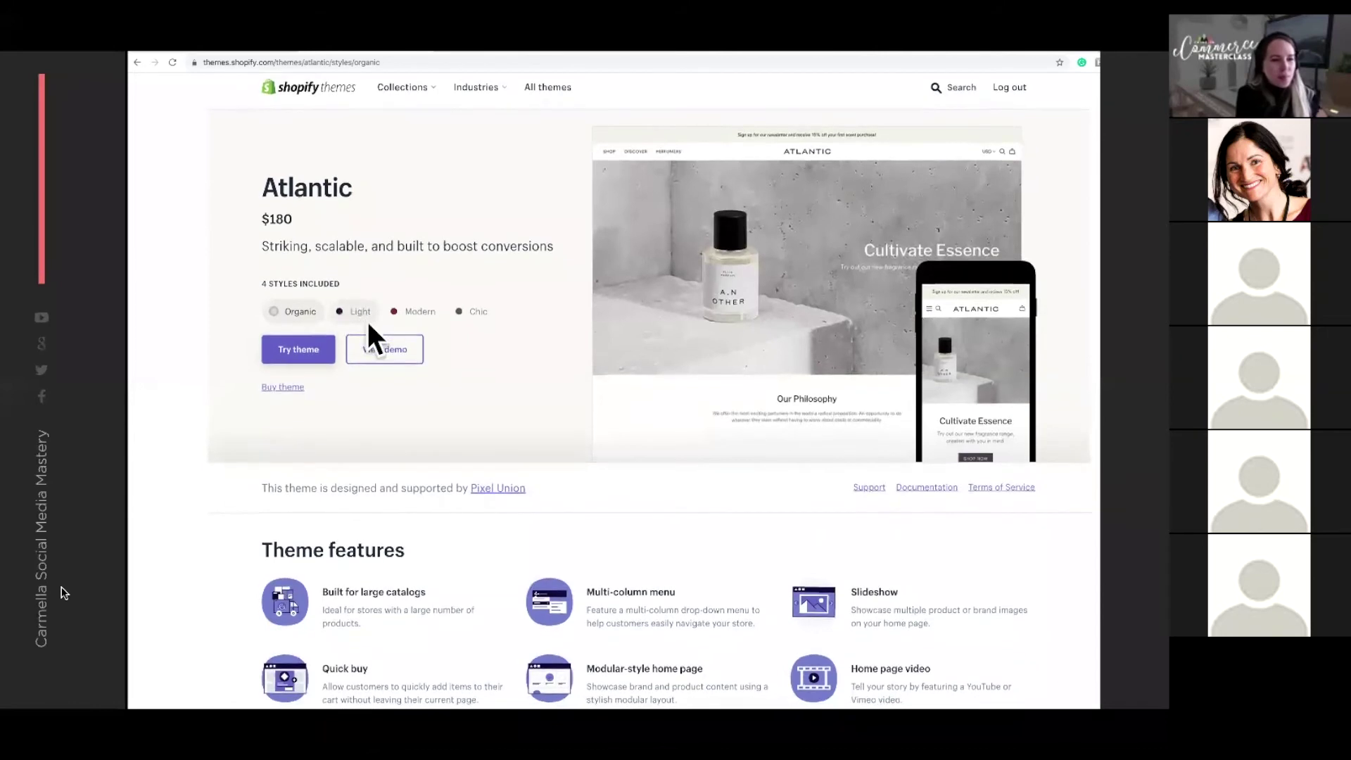
# Step: Compare Atlantic's Light and Modern style previews, returning to Light
pyautogui.click(367, 320)
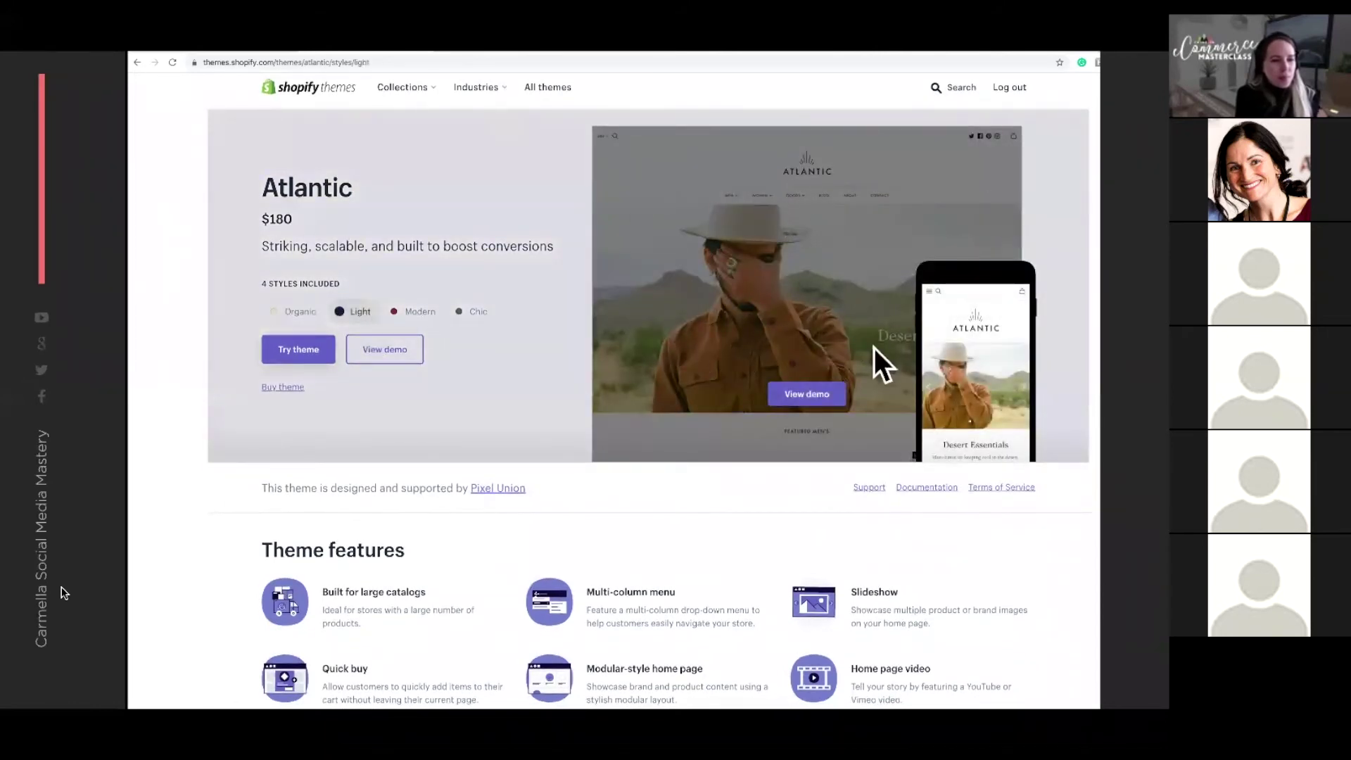
pyautogui.click(409, 313)
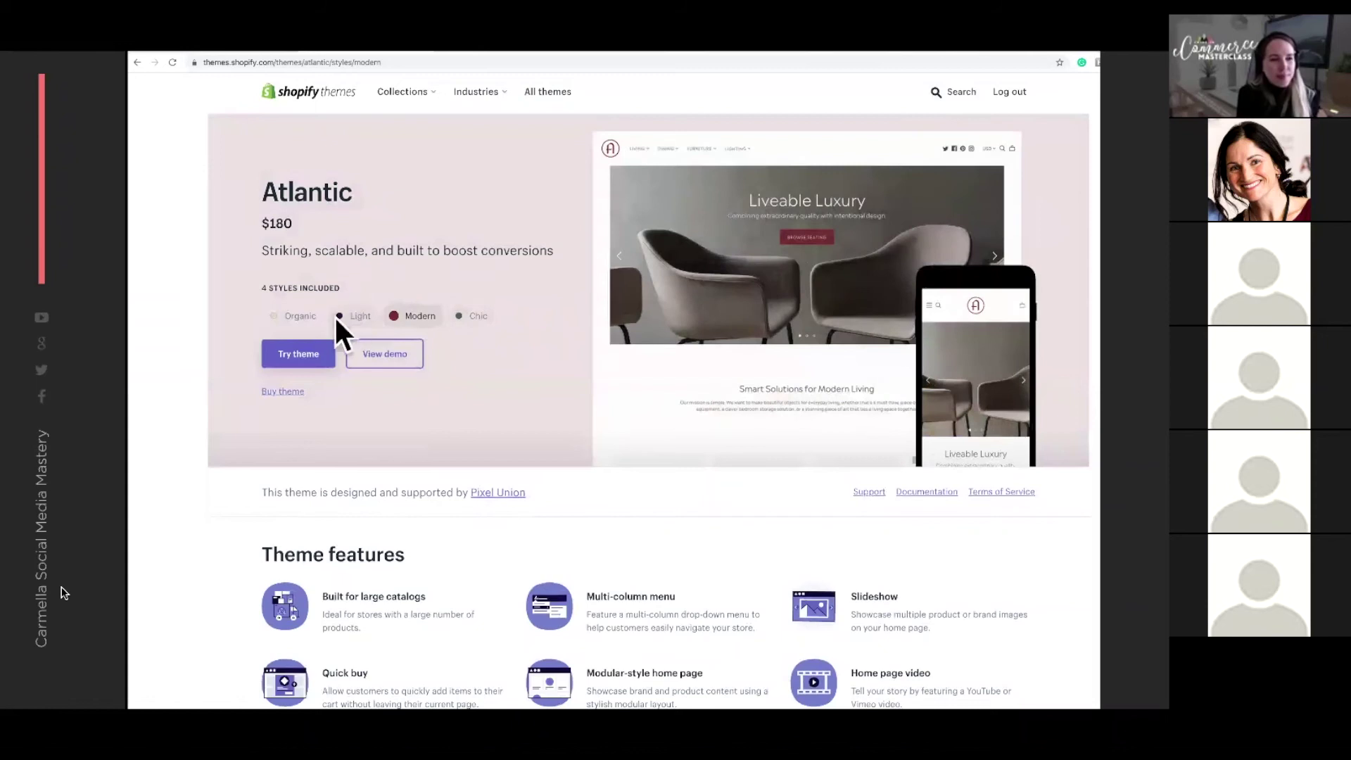
pyautogui.click(342, 314)
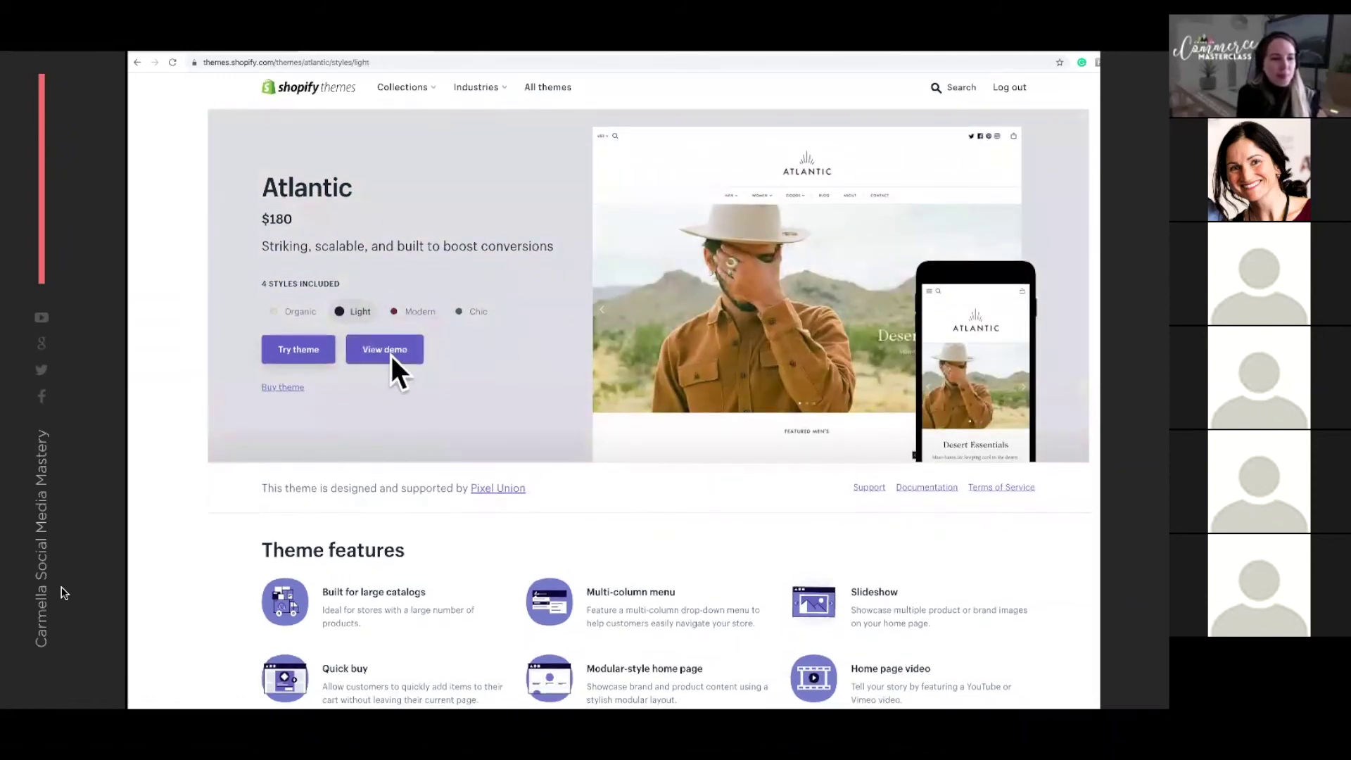
# Step: Open the Atlantic demo store and quick-view the Market Loden pants among featured products
pyautogui.click(386, 352)
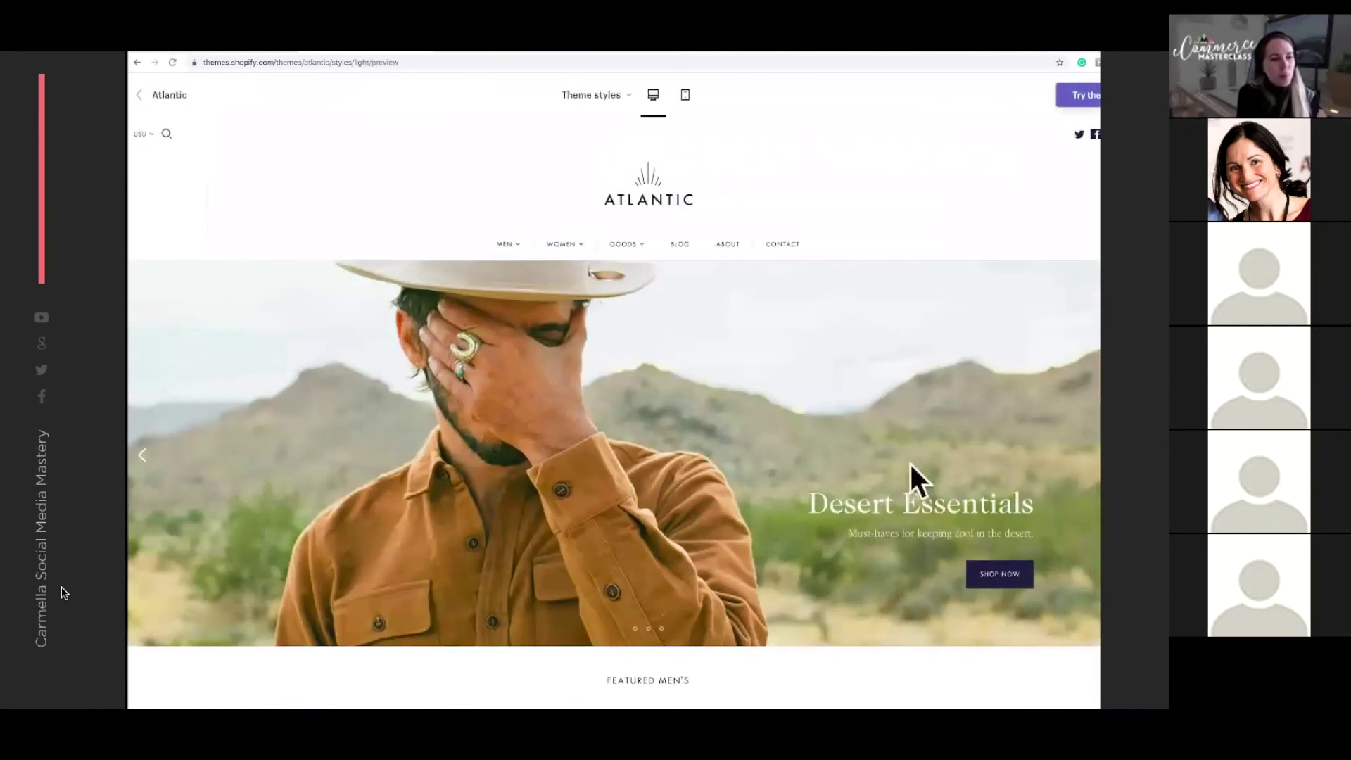
pyautogui.scroll(-3, 906, 471)
pyautogui.scroll(-5, 903, 475)
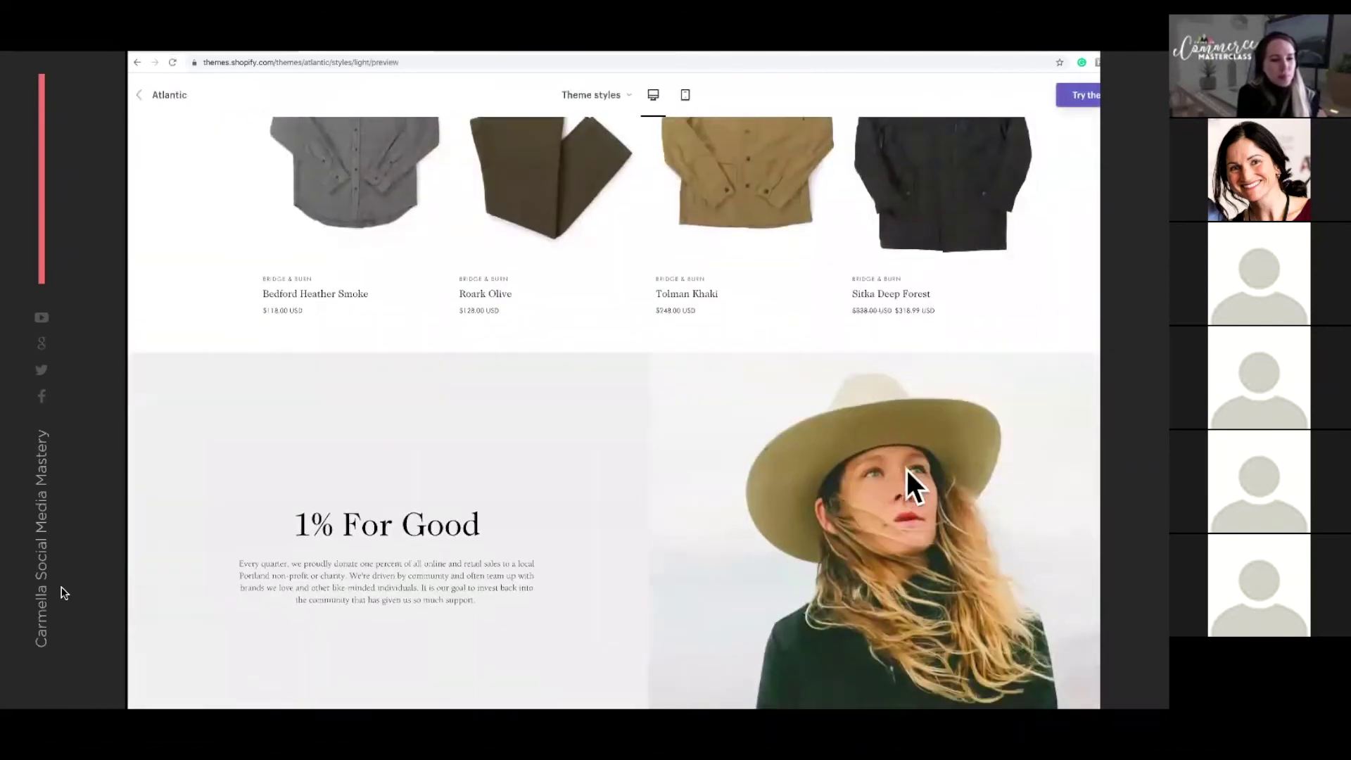
pyautogui.scroll(-4, 906, 470)
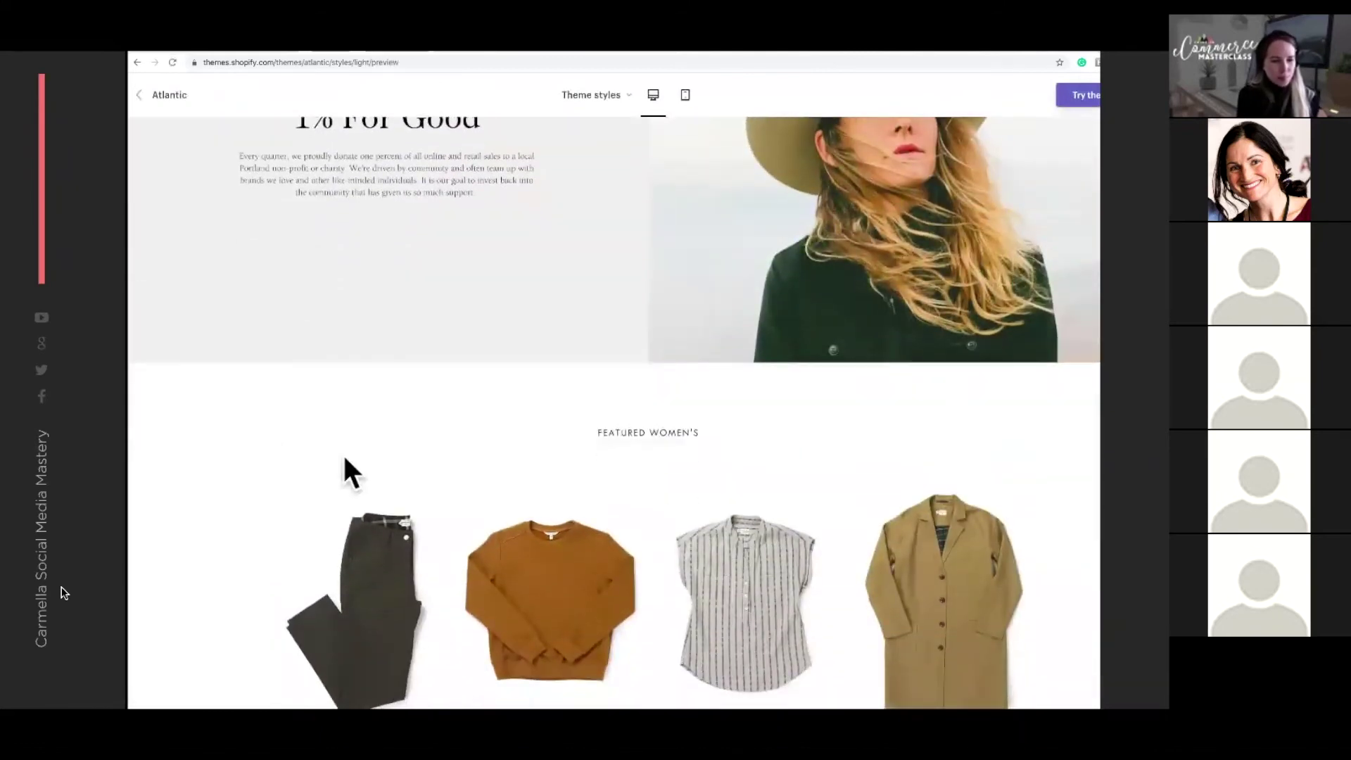
pyautogui.scroll(-3, 343, 465)
pyautogui.scroll(-1, 205, 443)
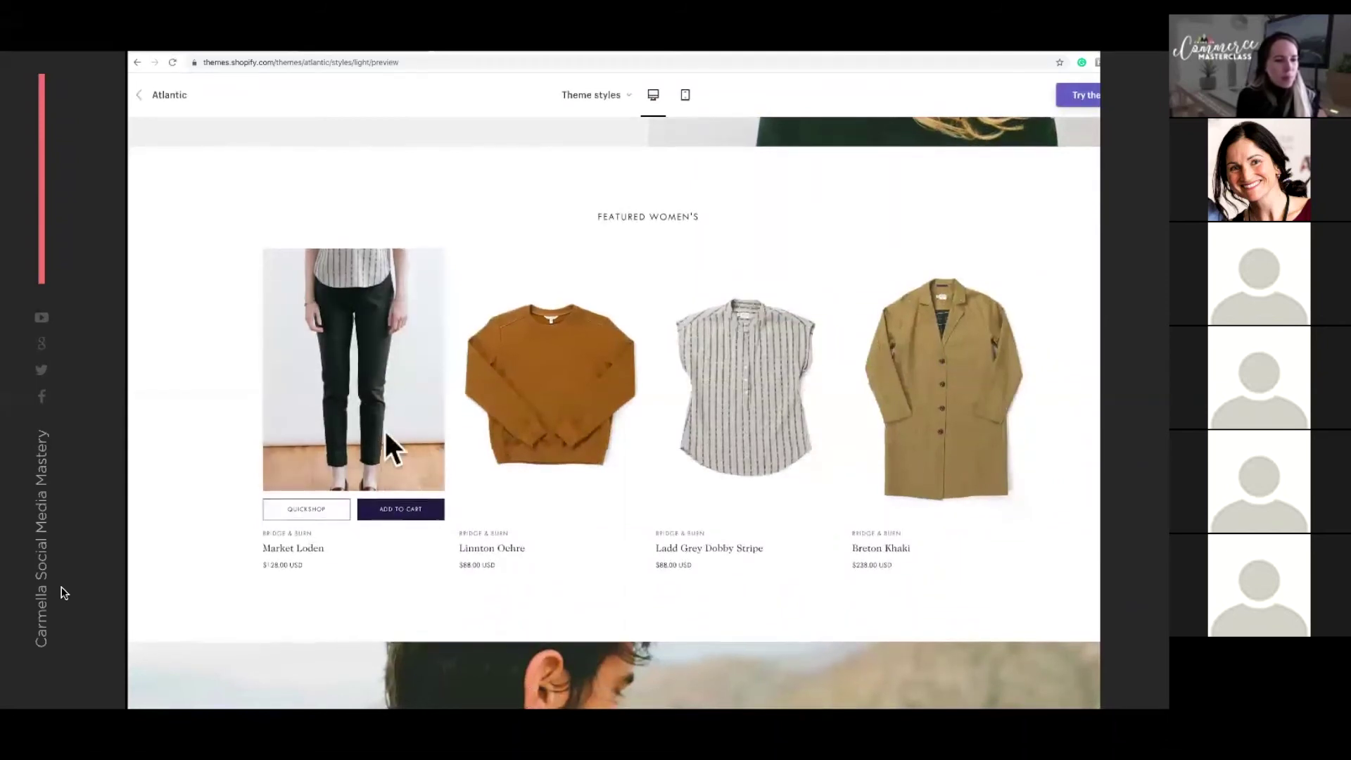
pyautogui.click(305, 514)
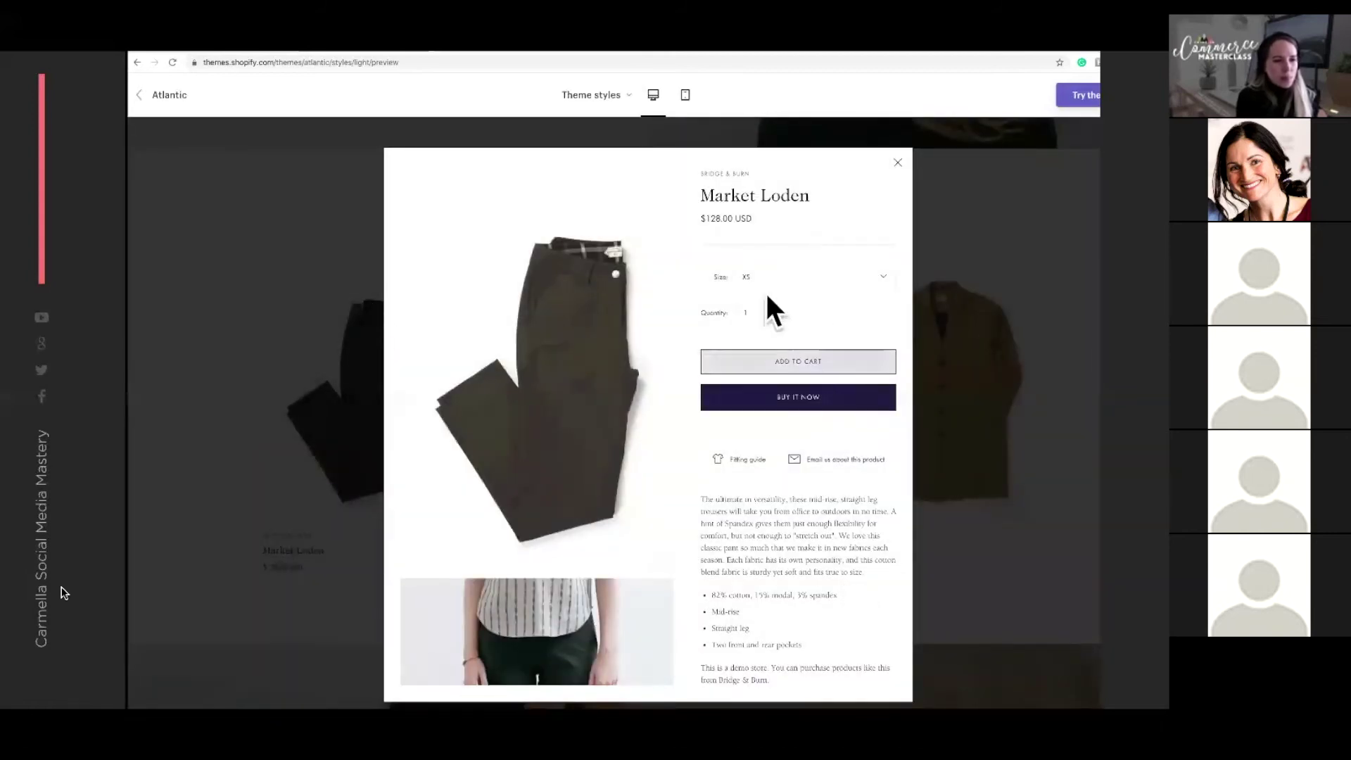
pyautogui.scroll(-2, 771, 606)
pyautogui.scroll(-2, 772, 614)
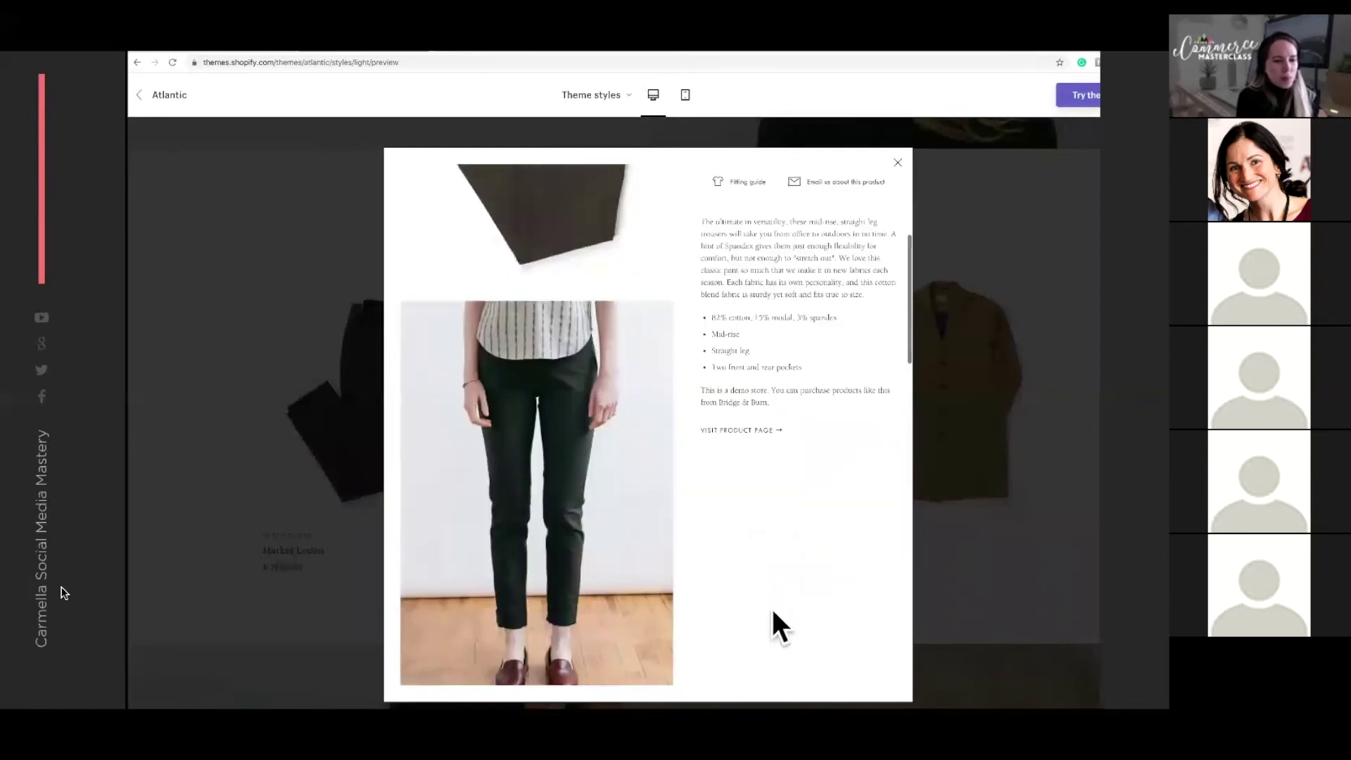
pyautogui.click(1033, 580)
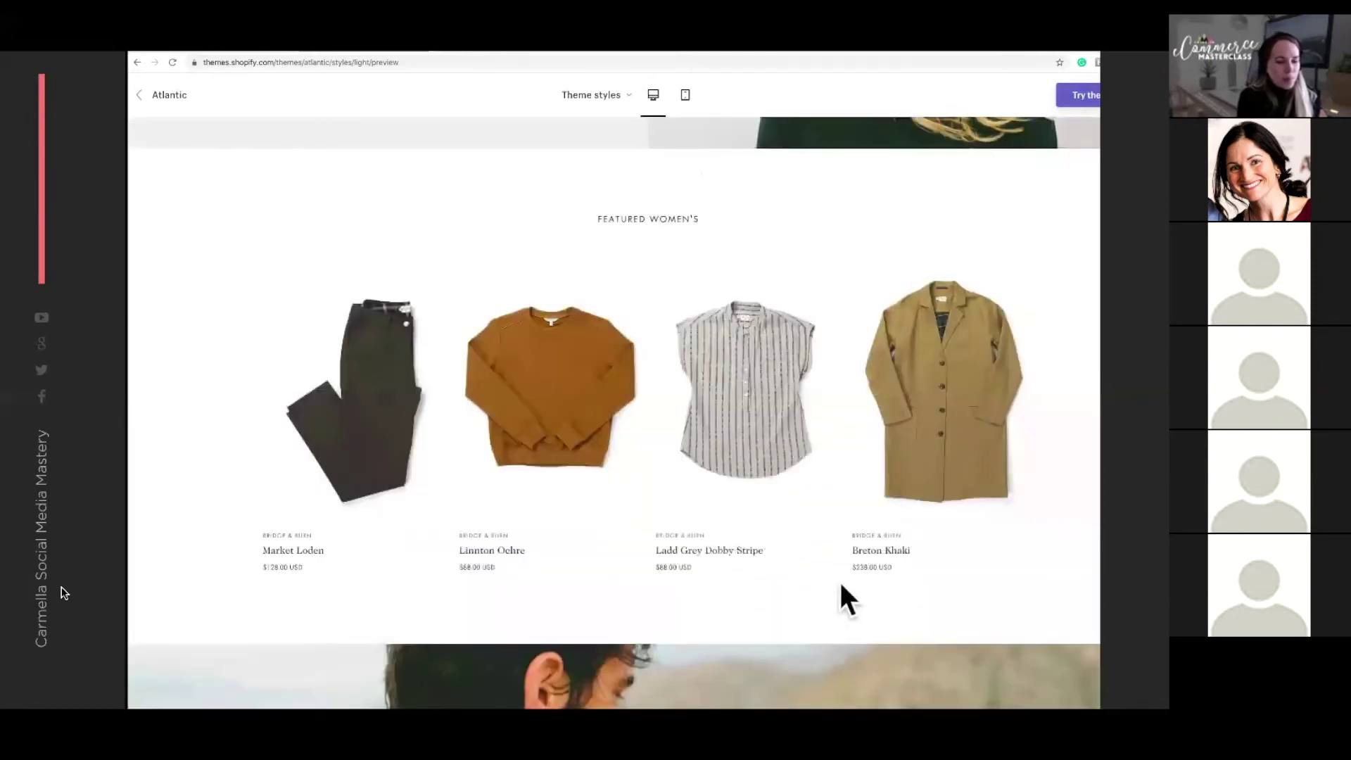
pyautogui.scroll(5, 840, 574)
pyautogui.scroll(10, 842, 574)
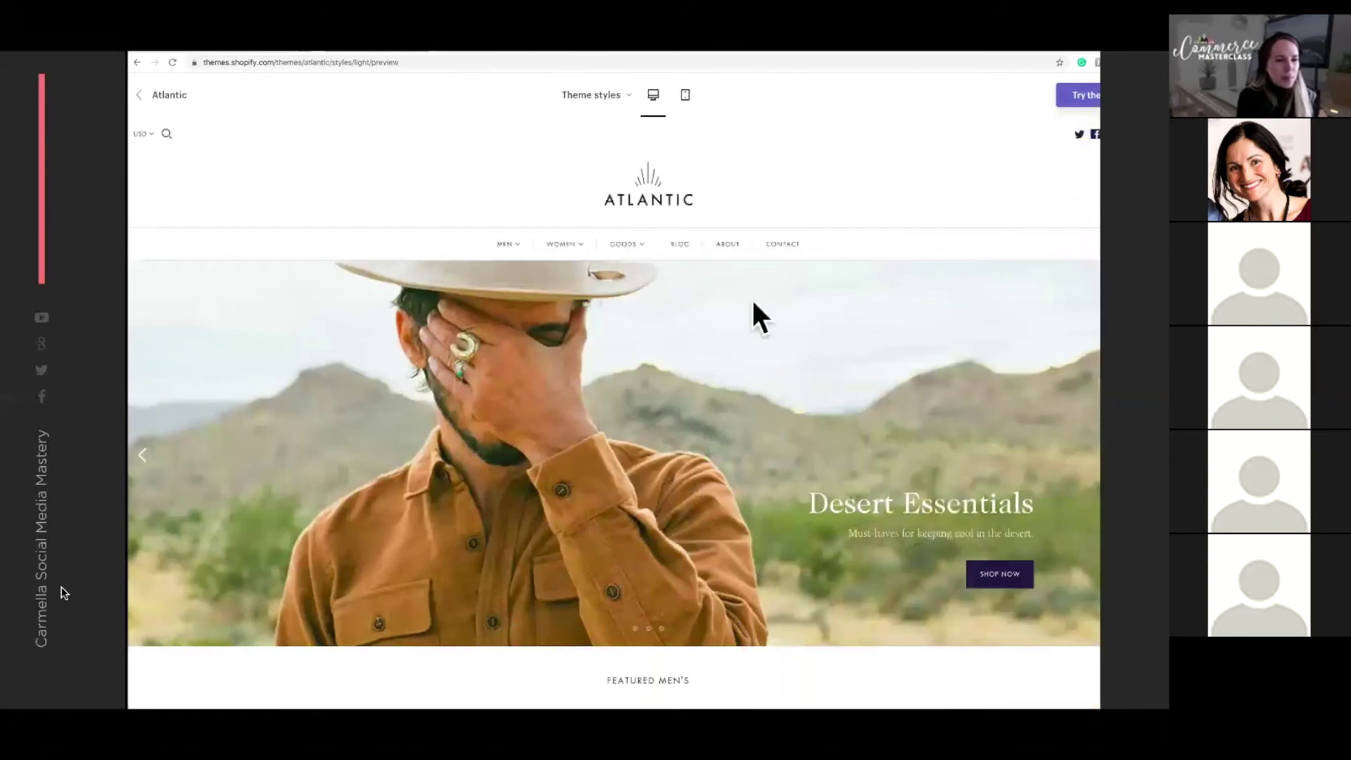
# Step: Open the demo's Goods > Skincare collection and scroll through its products
pyautogui.moveTo(629, 243)
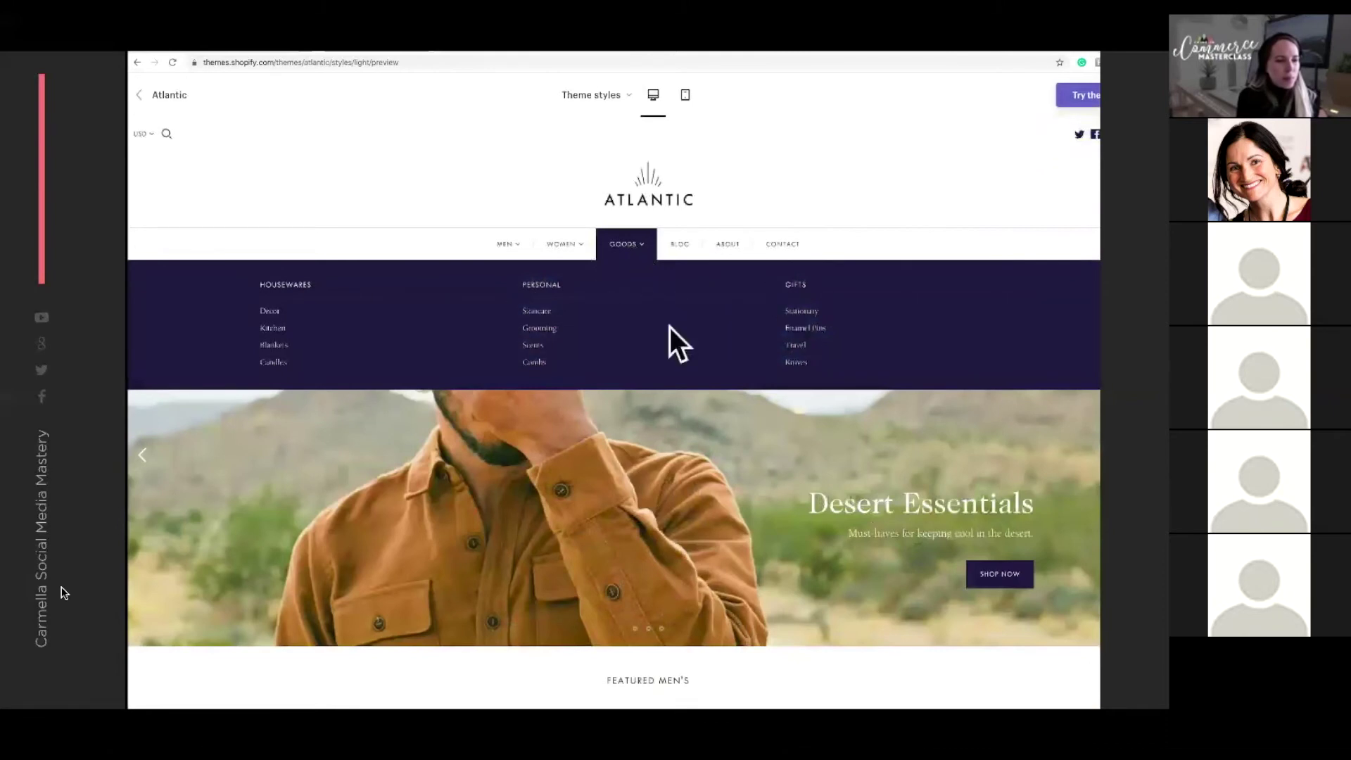
pyautogui.click(543, 314)
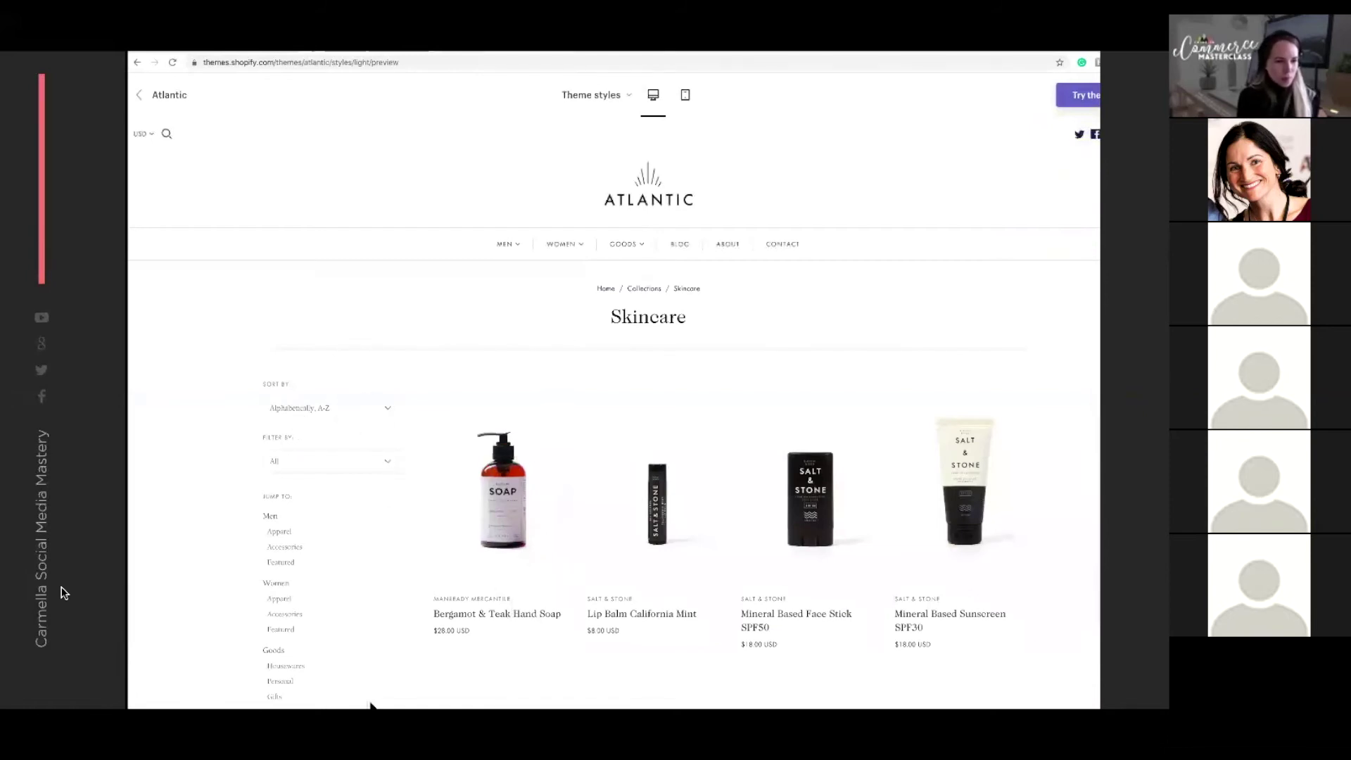
pyautogui.scroll(-4, 691, 577)
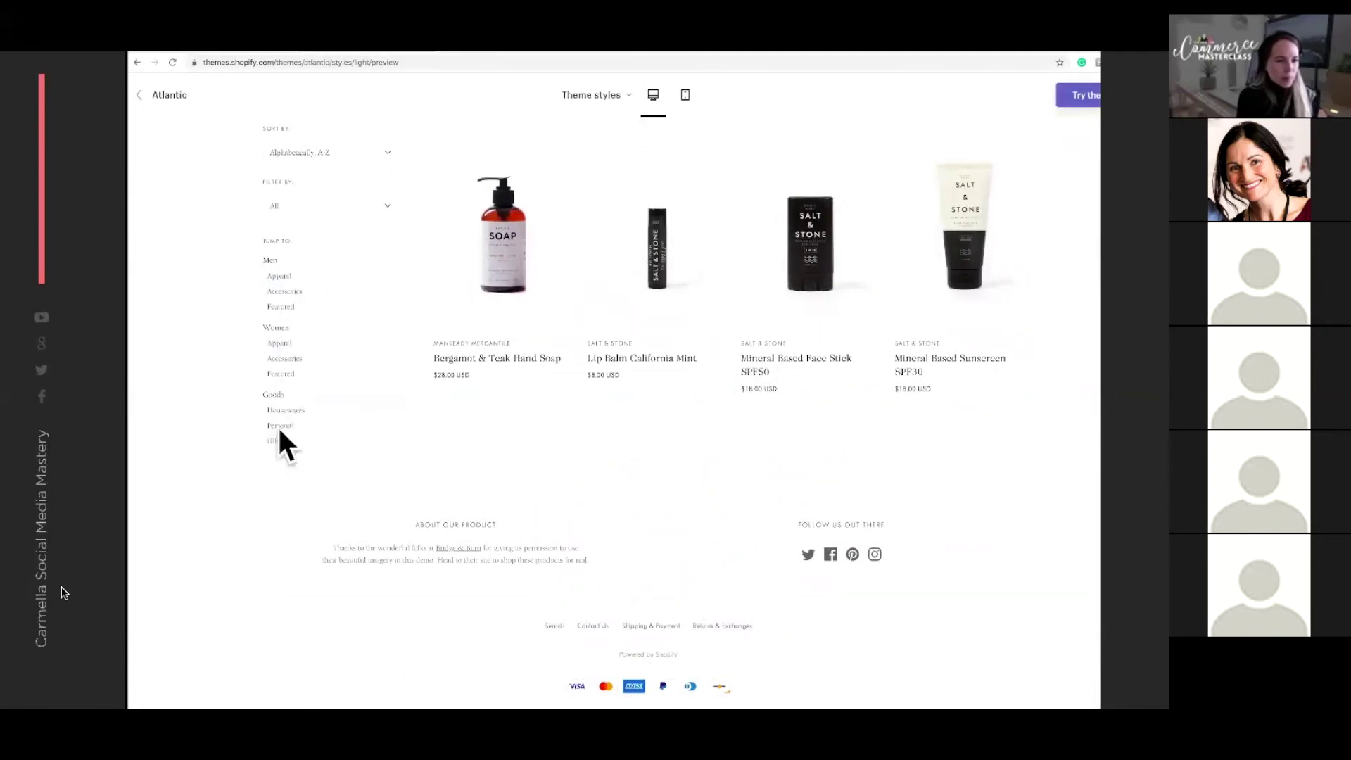
pyautogui.scroll(4, 331, 444)
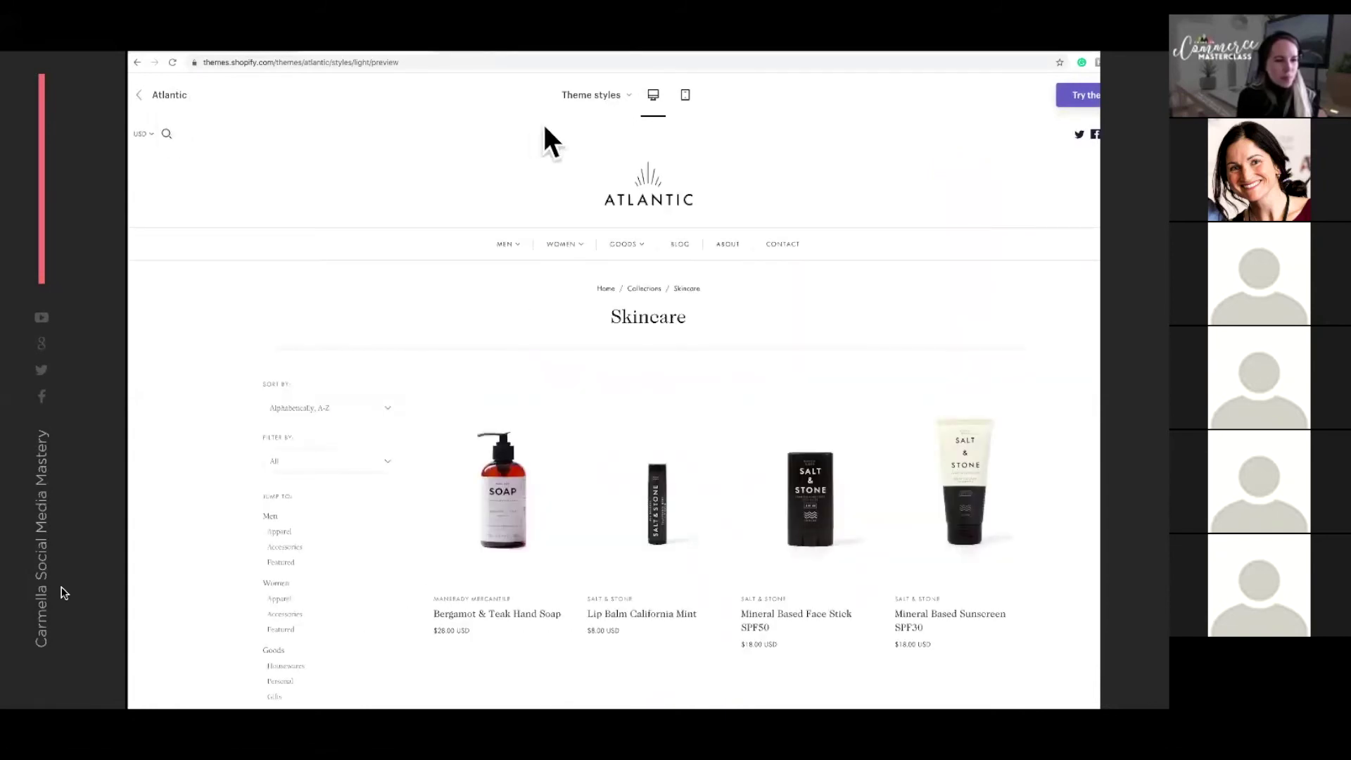
# Step: Start an Atlantic theme trial so it appears in the Themes library
pyautogui.click(1084, 95)
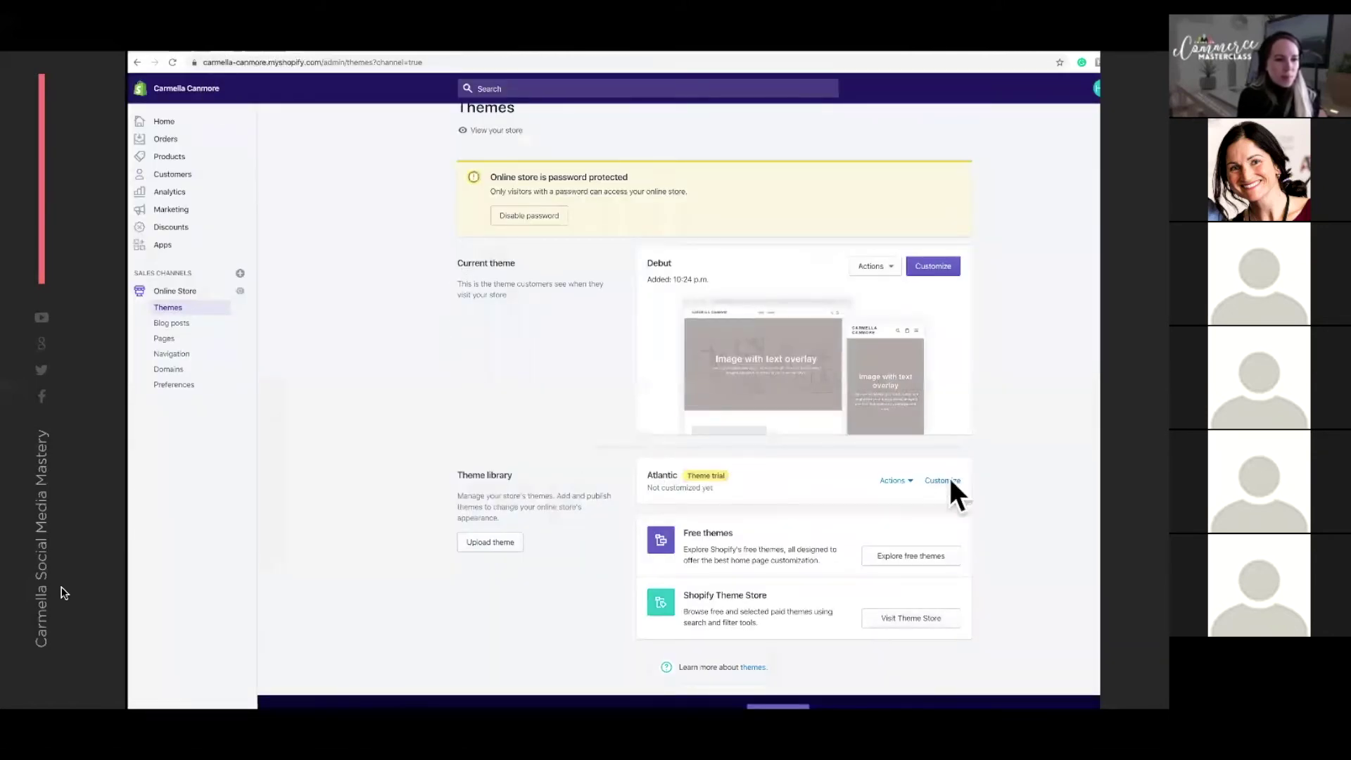
pyautogui.moveTo(775, 456); pyautogui.dragTo(629, 492)
pyautogui.click(615, 463)
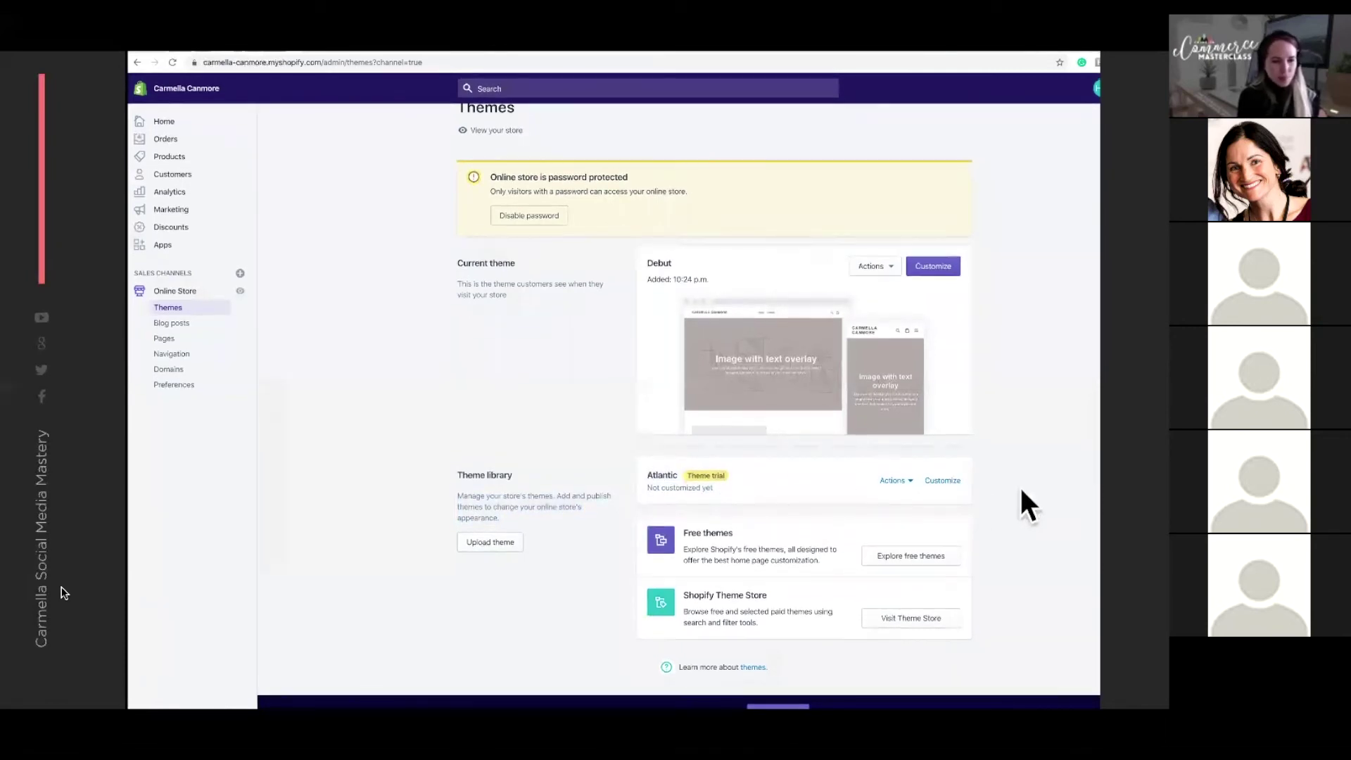
# Step: Customize Atlantic and scroll through its homepage sections like Slideshow, Featured video and Newsletter
pyautogui.click(948, 483)
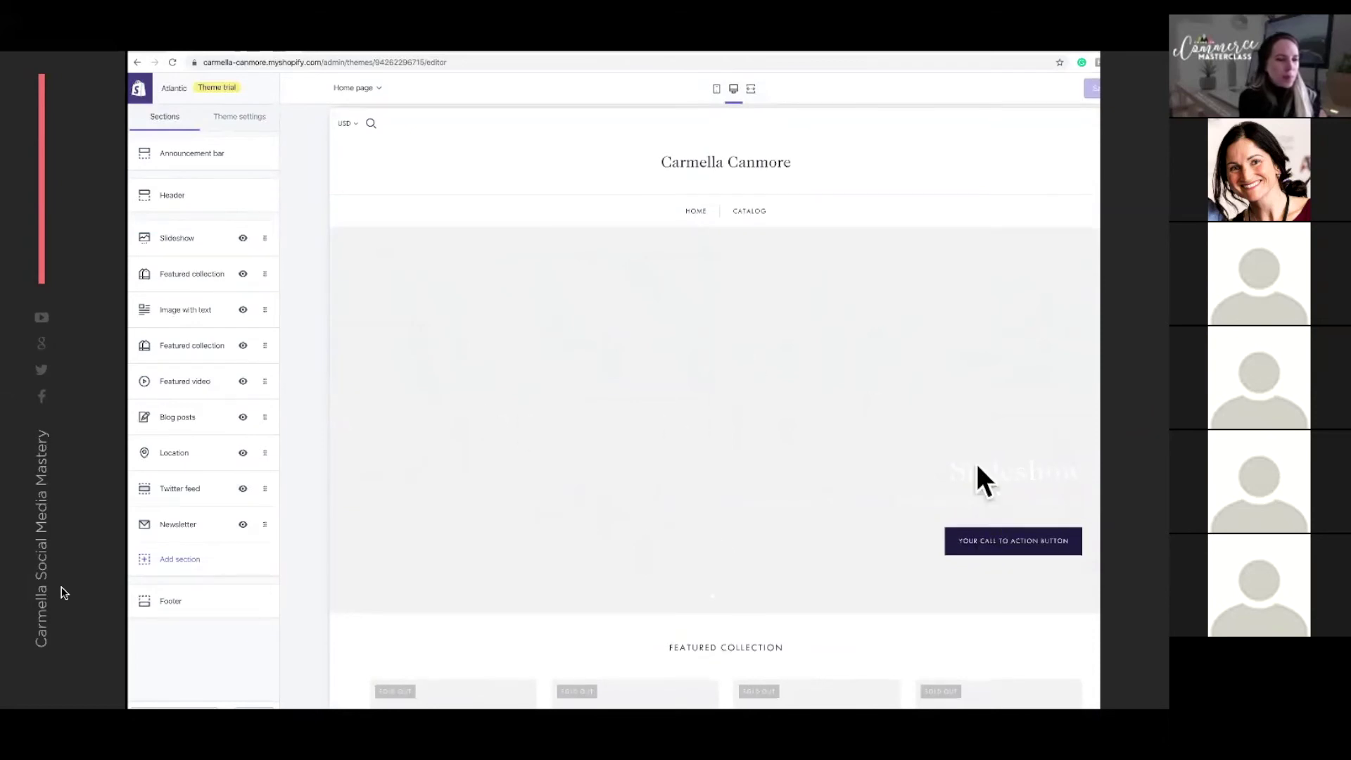
pyautogui.scroll(-4, 673, 451)
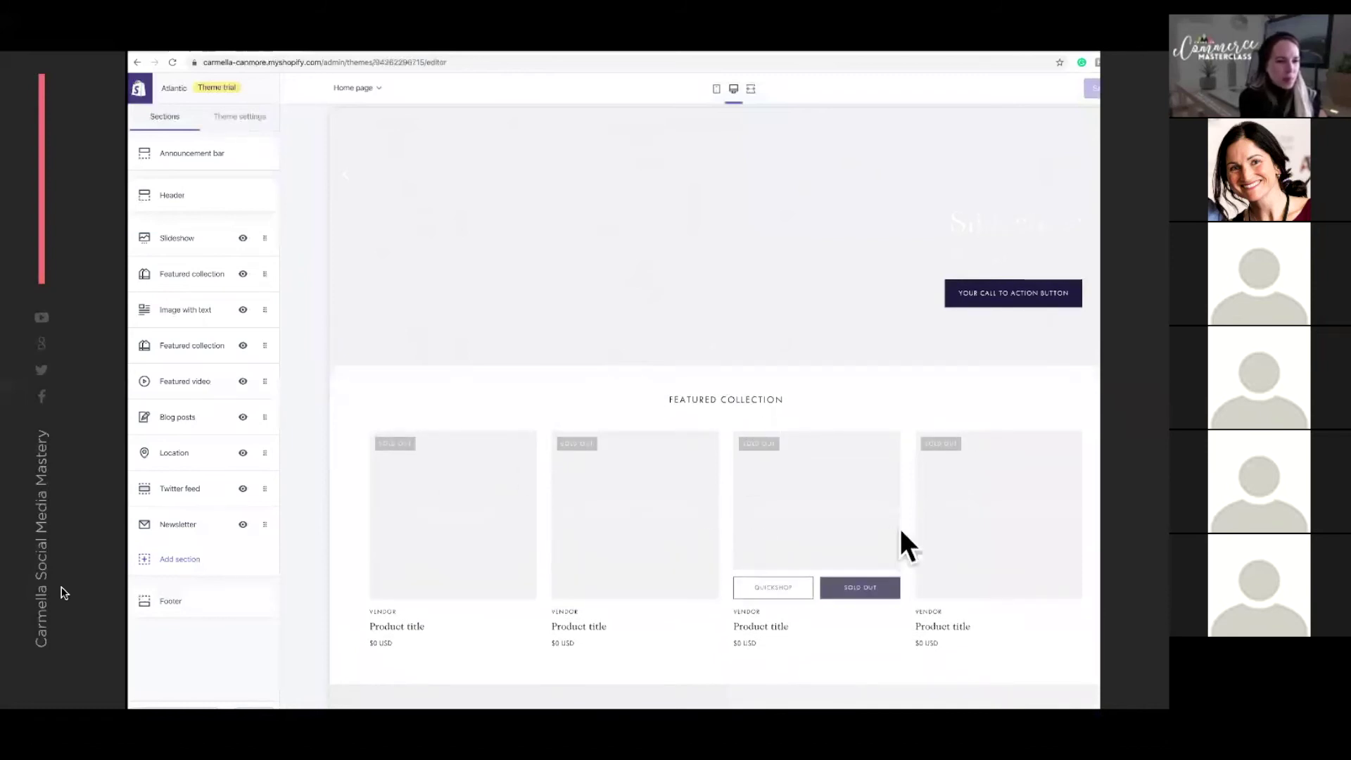
pyautogui.scroll(-5, 956, 531)
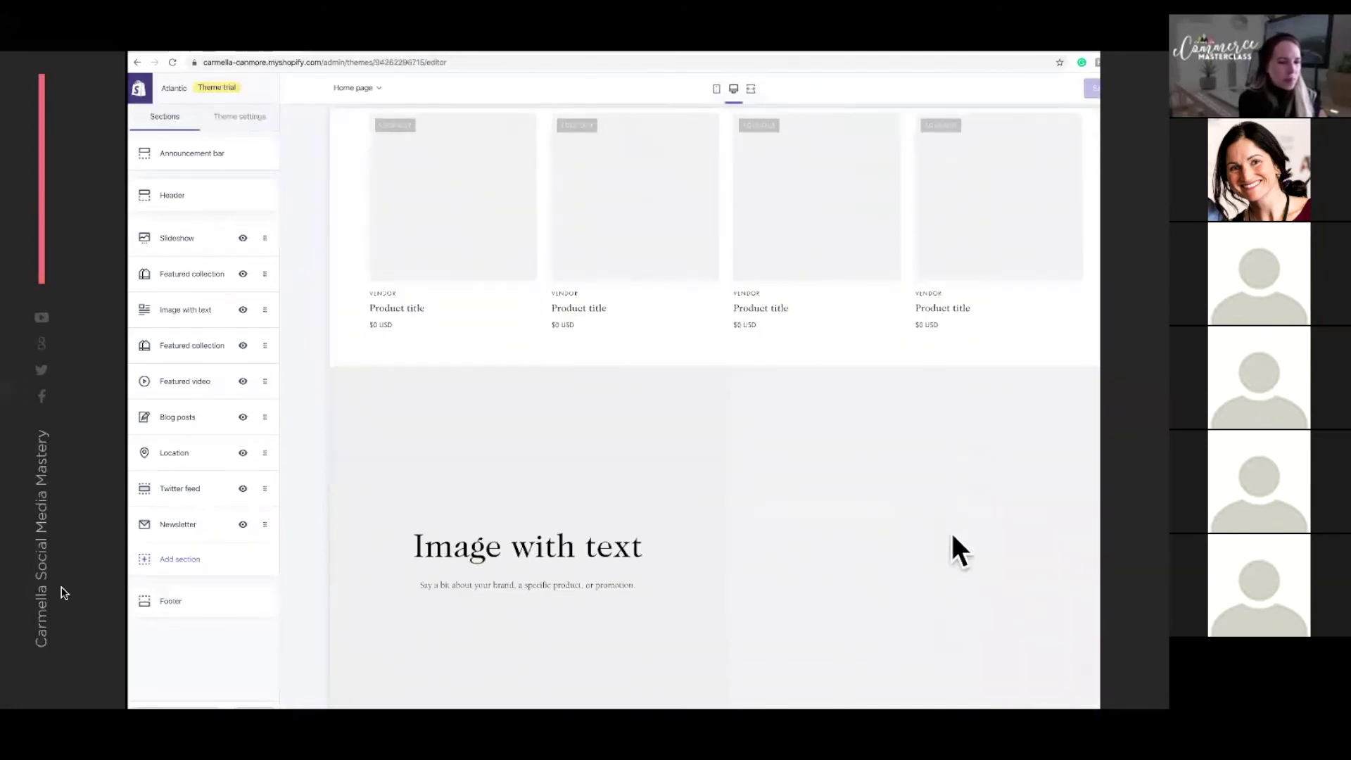
pyautogui.scroll(-4, 950, 524)
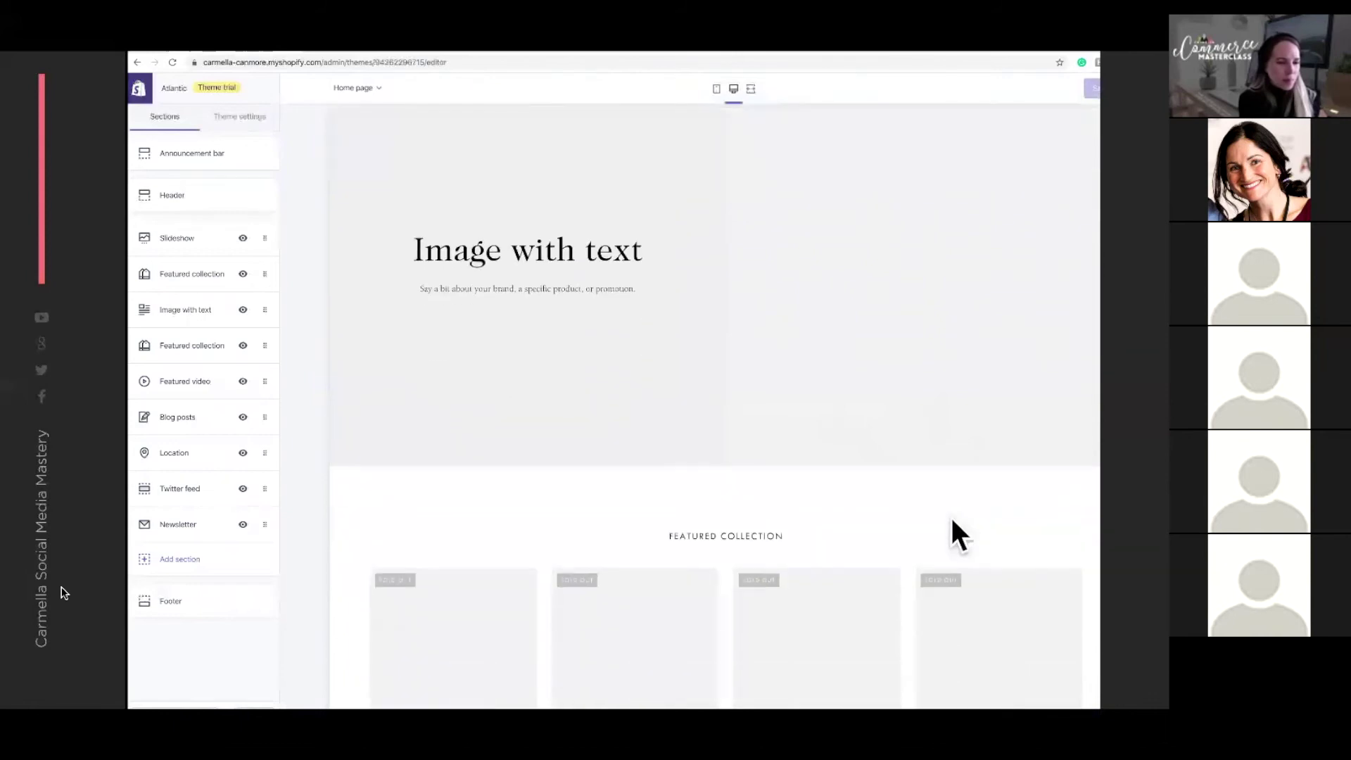
pyautogui.scroll(-5, 956, 531)
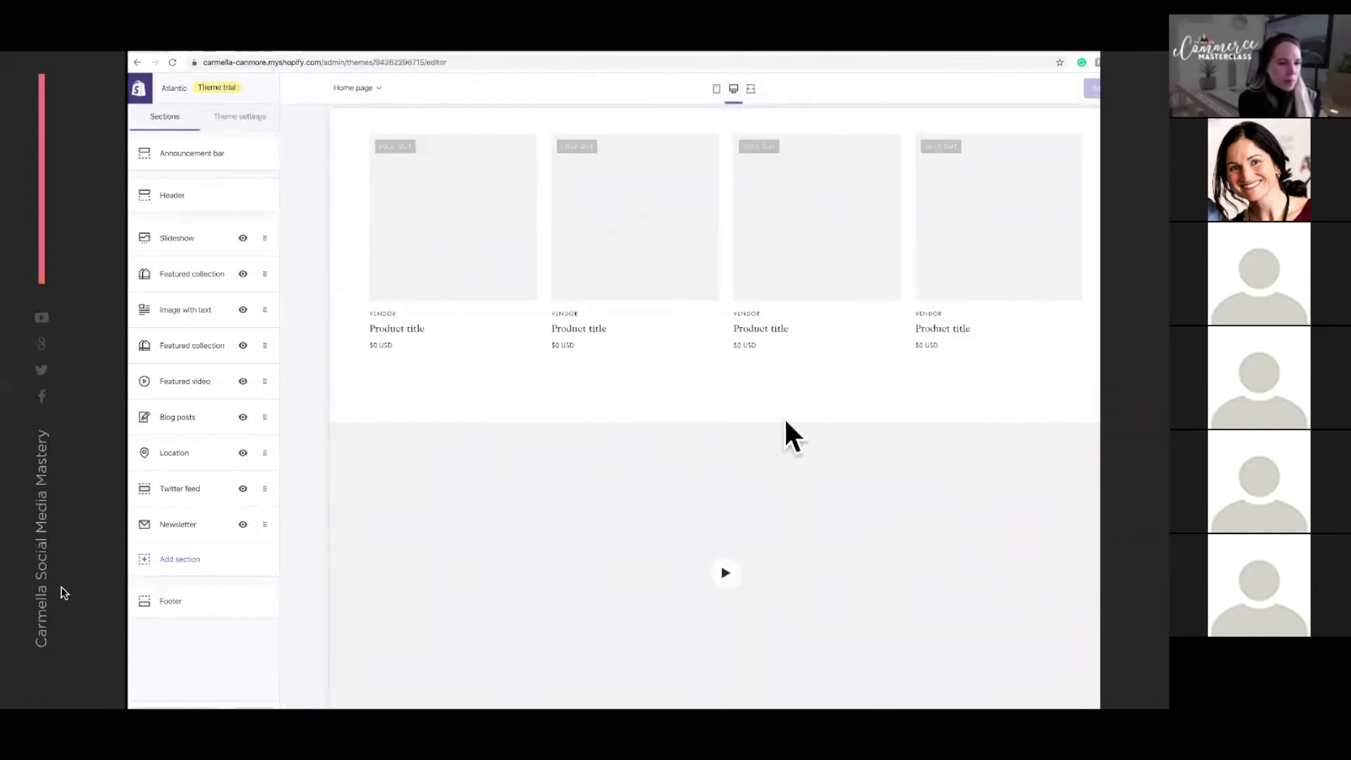
pyautogui.scroll(-3, 534, 426)
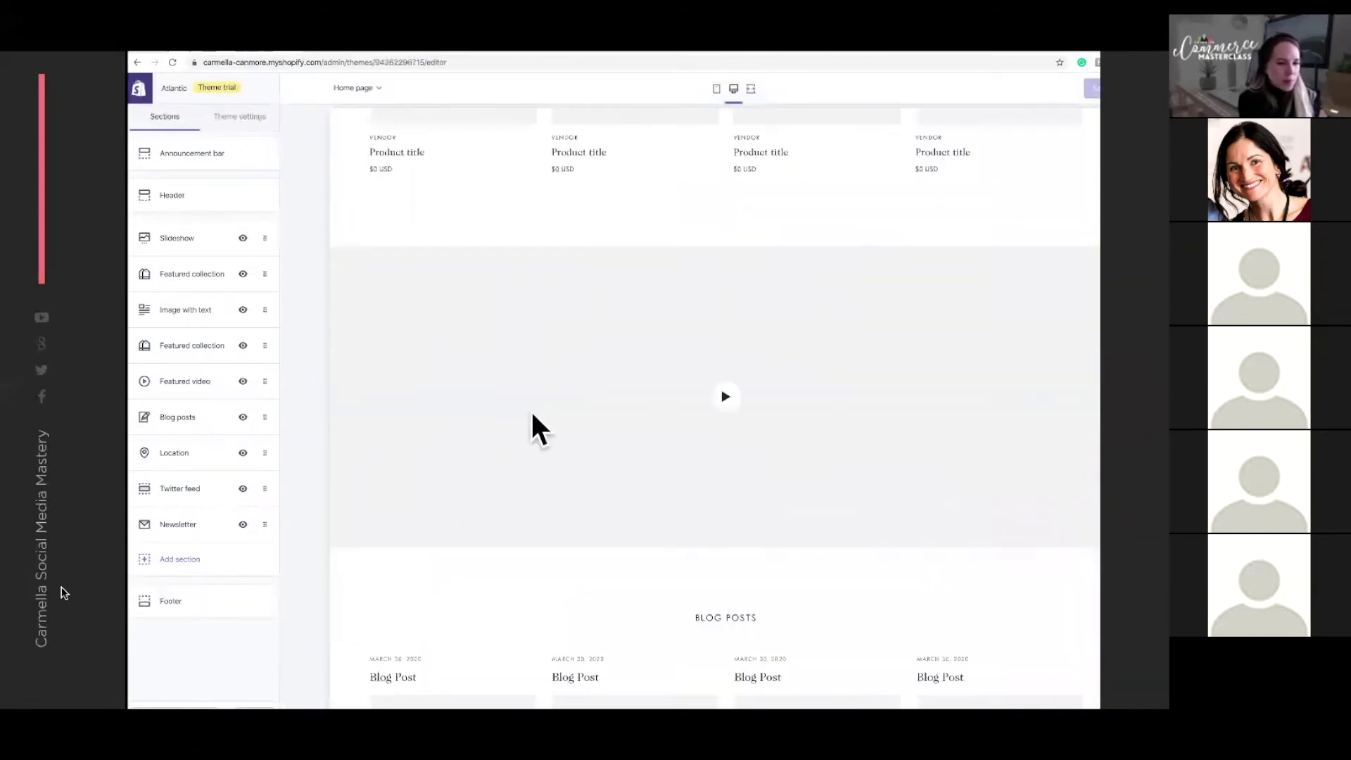
pyautogui.scroll(-1, 366, 542)
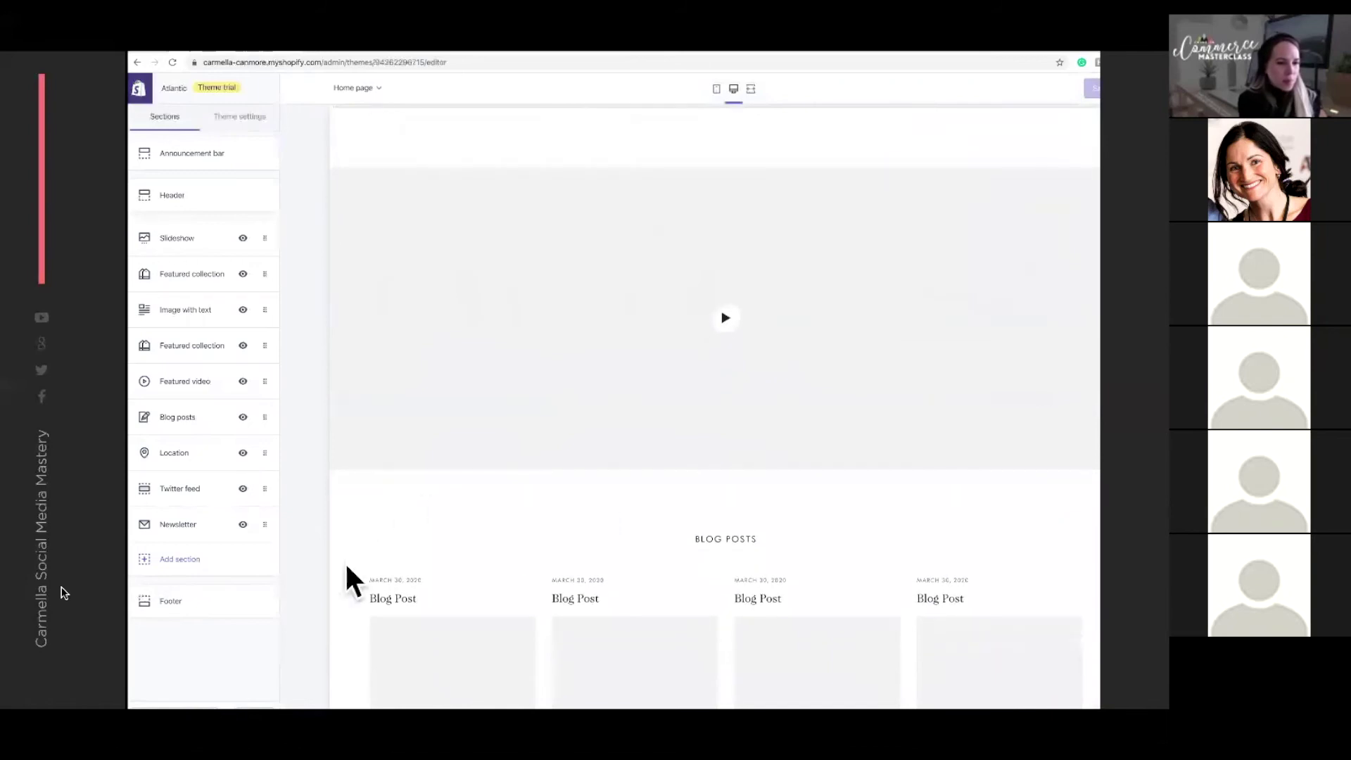
pyautogui.scroll(-6, 619, 586)
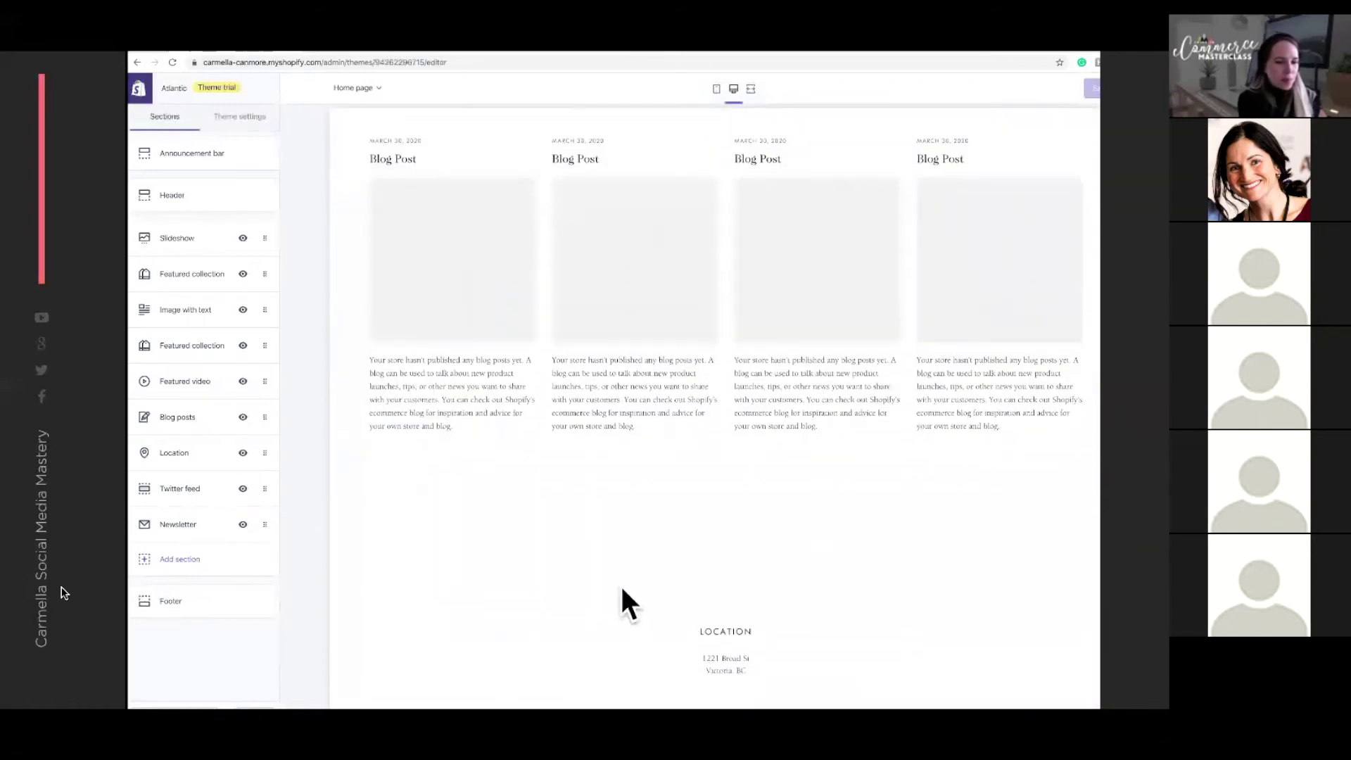
pyautogui.scroll(7, 620, 586)
pyautogui.scroll(5, 620, 584)
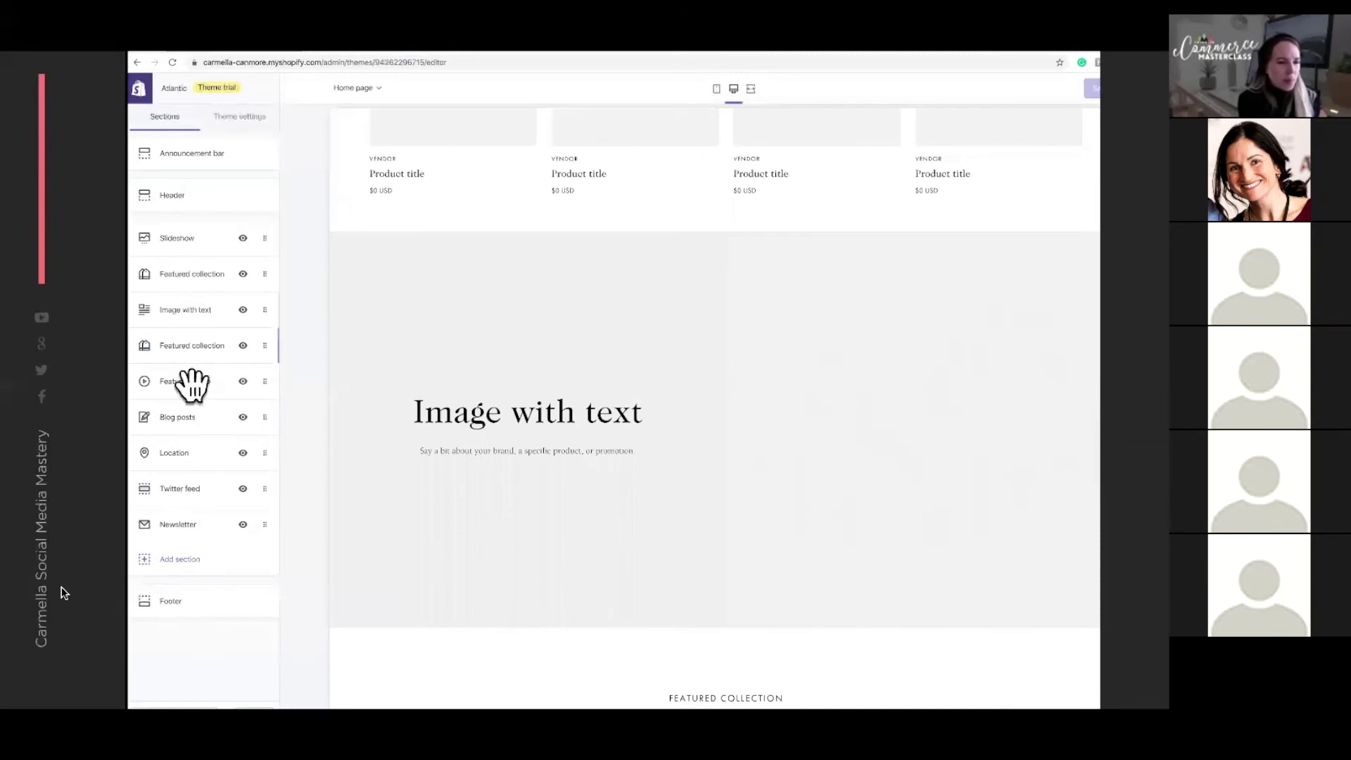
# Step: Check Atlantic's Theme settings > Colors, return to Sections, then exit to the store admin
pyautogui.click(237, 116)
pyautogui.click(162, 152)
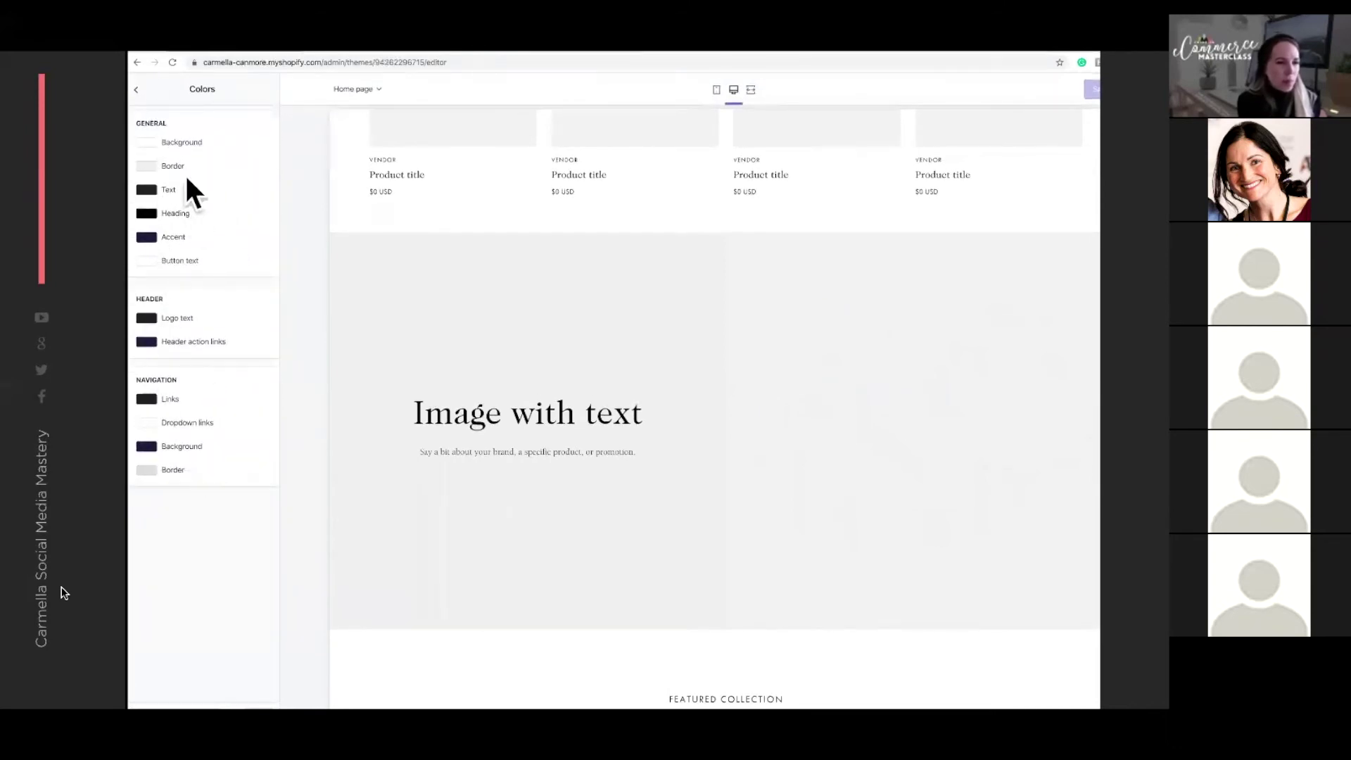
pyautogui.click(137, 89)
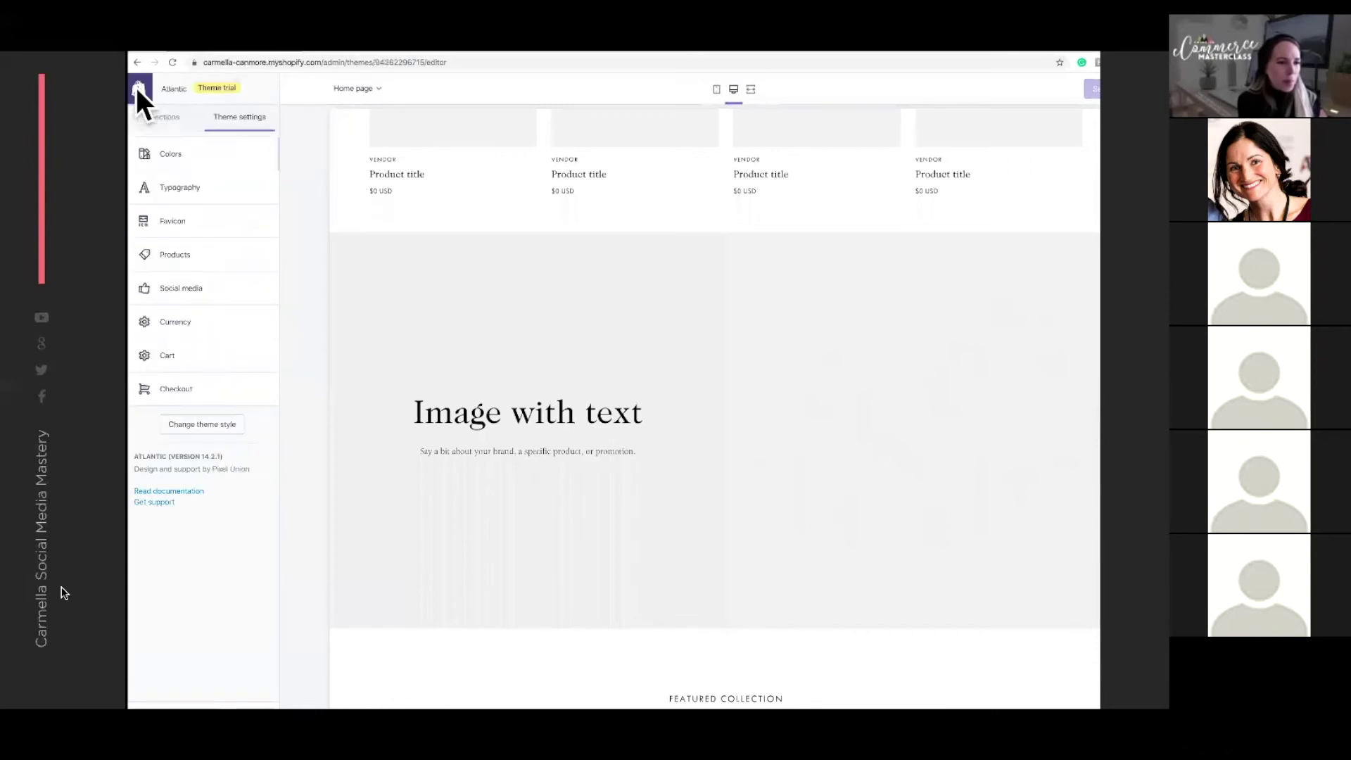
pyautogui.click(164, 117)
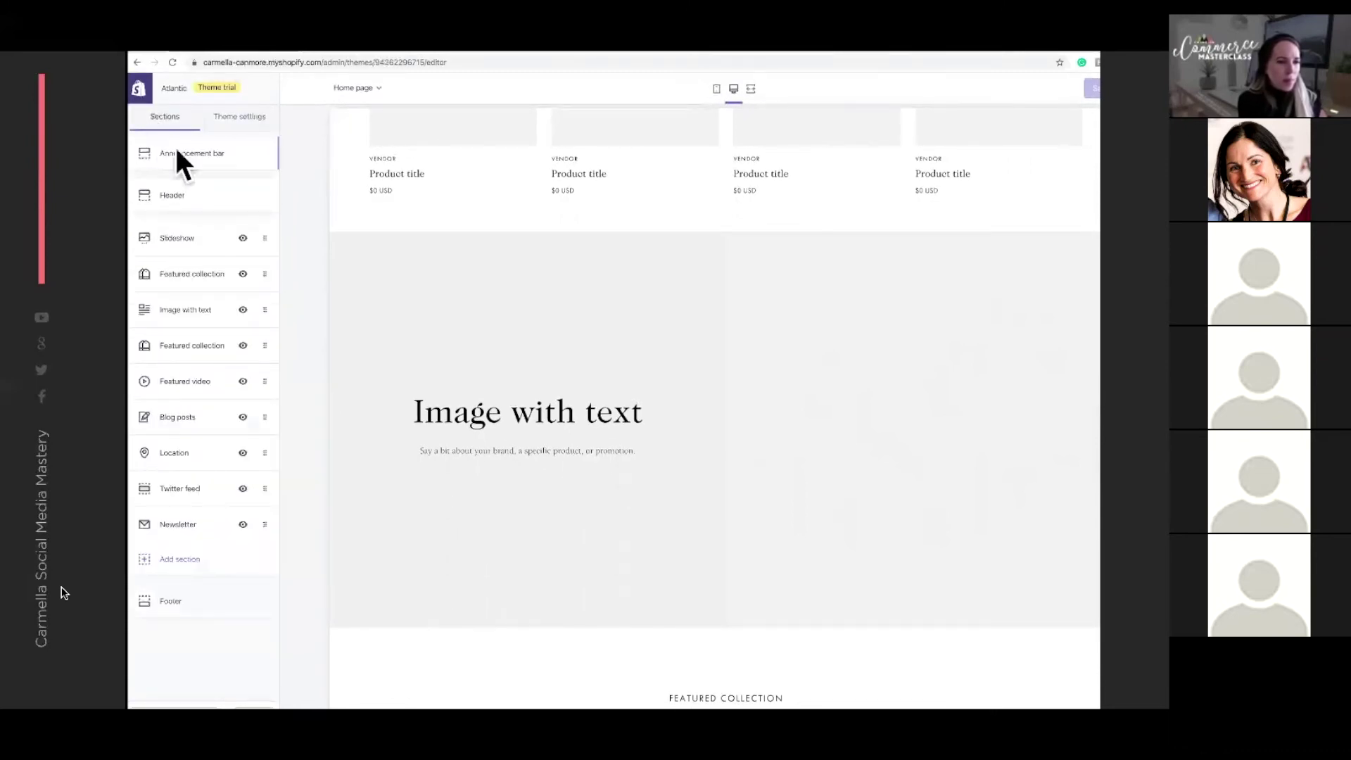
pyautogui.click(138, 91)
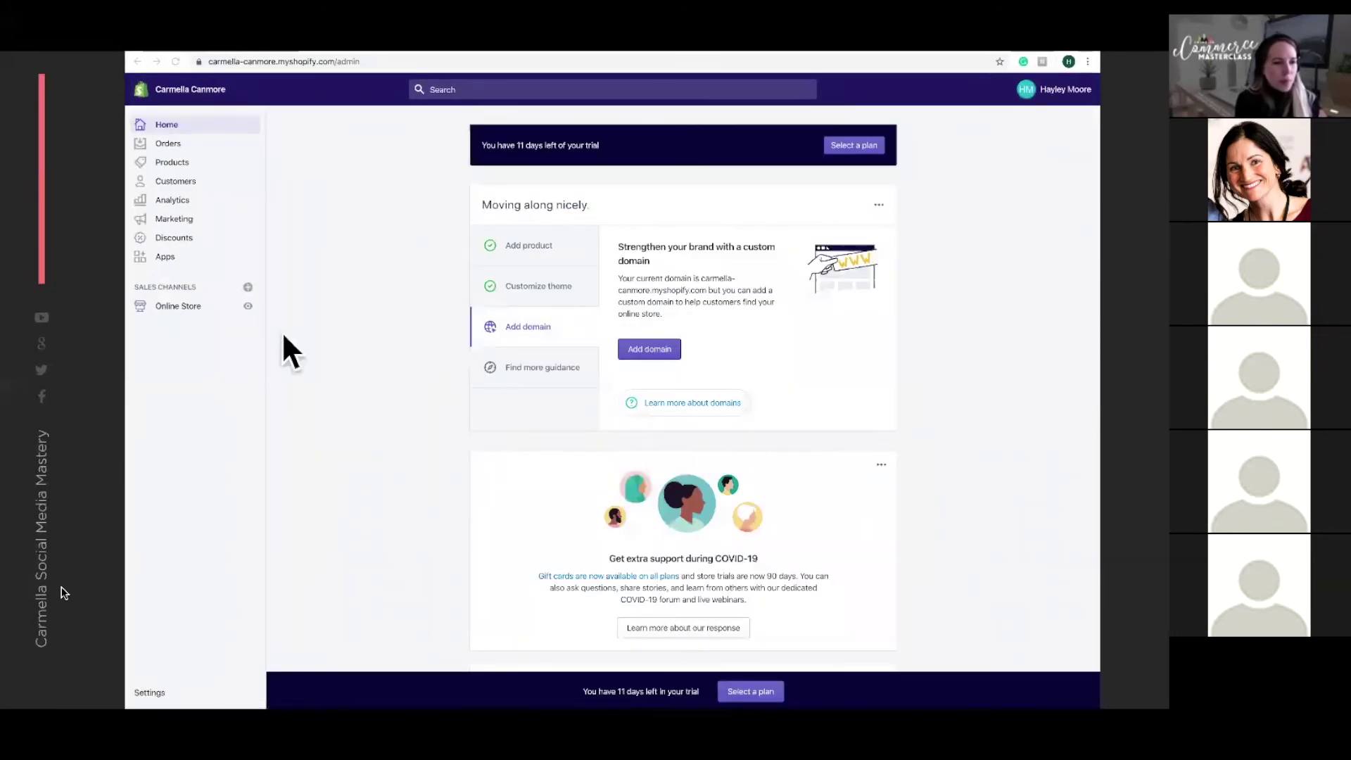
# Step: From Products > Collections, create and save a manual collection titled 'Women Jeans', then return to Collections
pyautogui.click(174, 162)
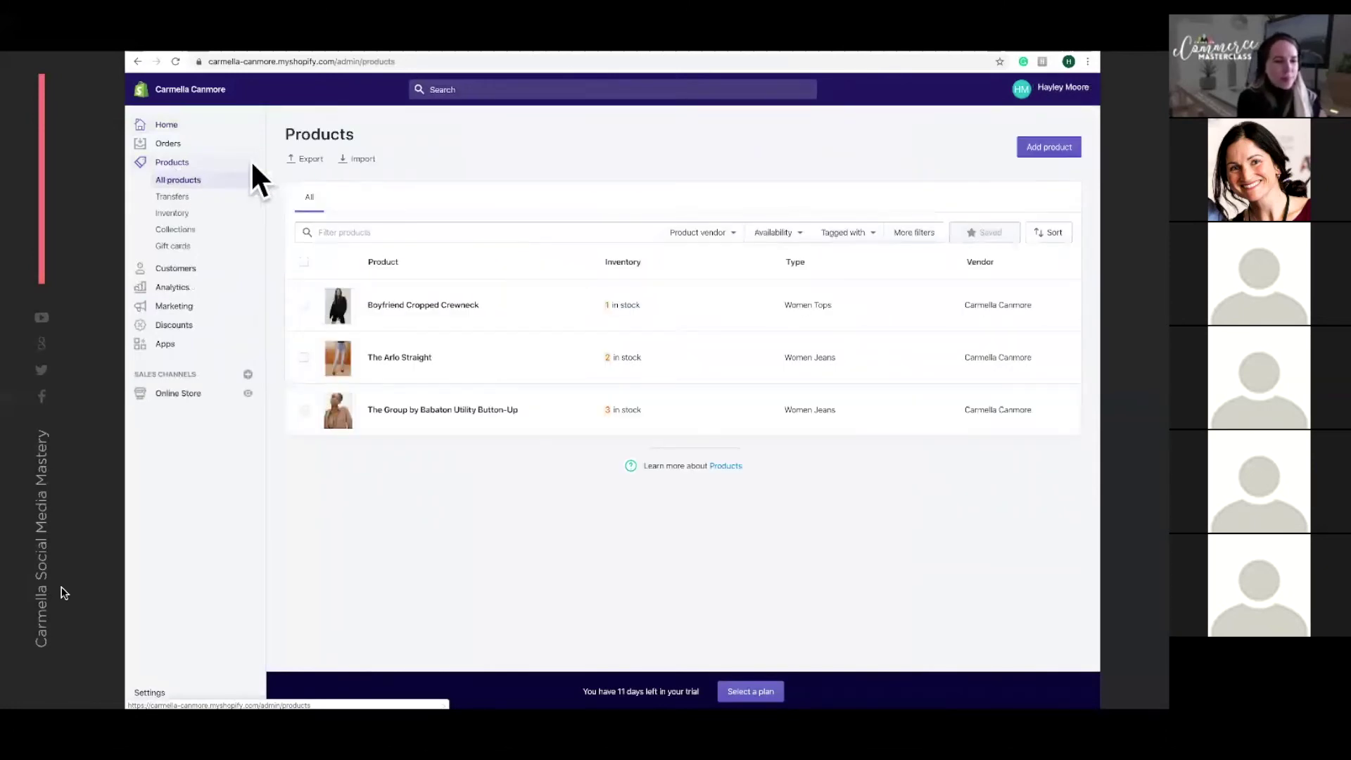
pyautogui.click(199, 231)
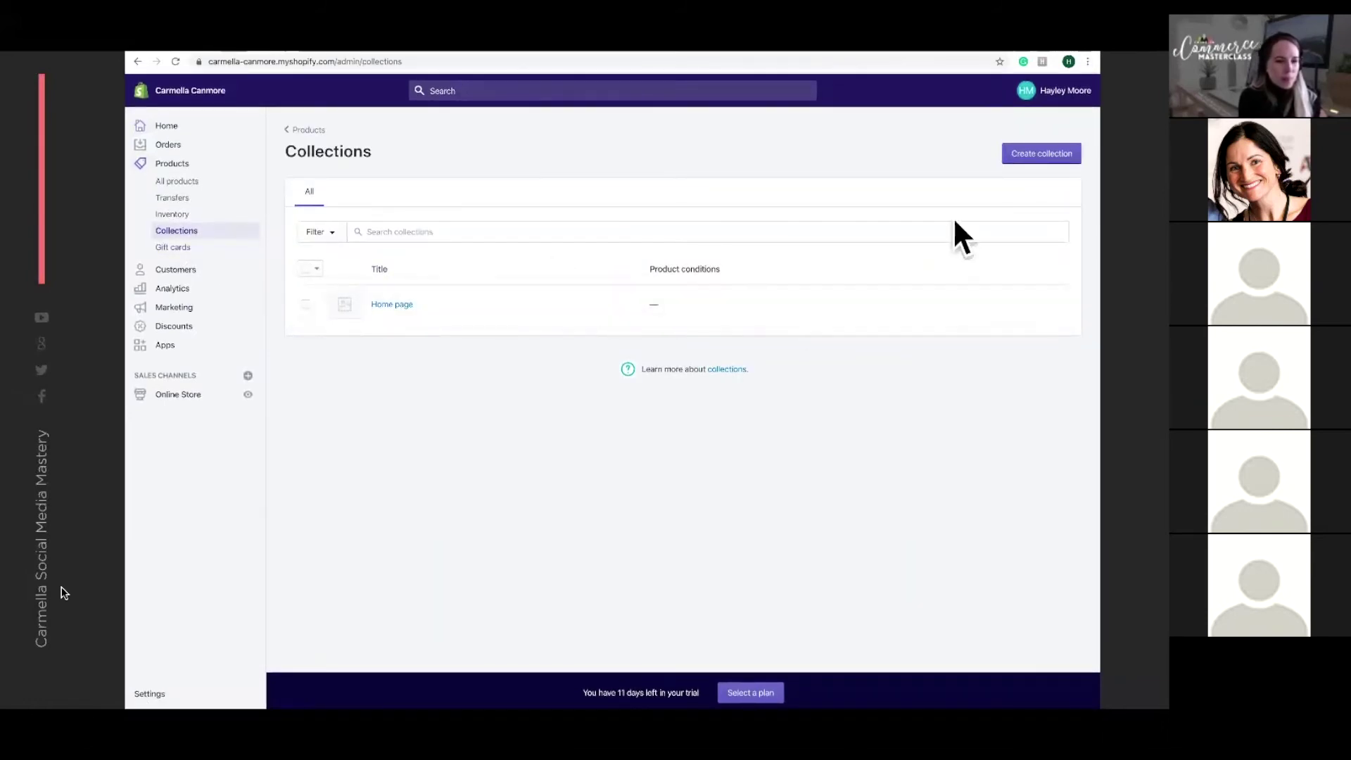
pyautogui.click(1043, 155)
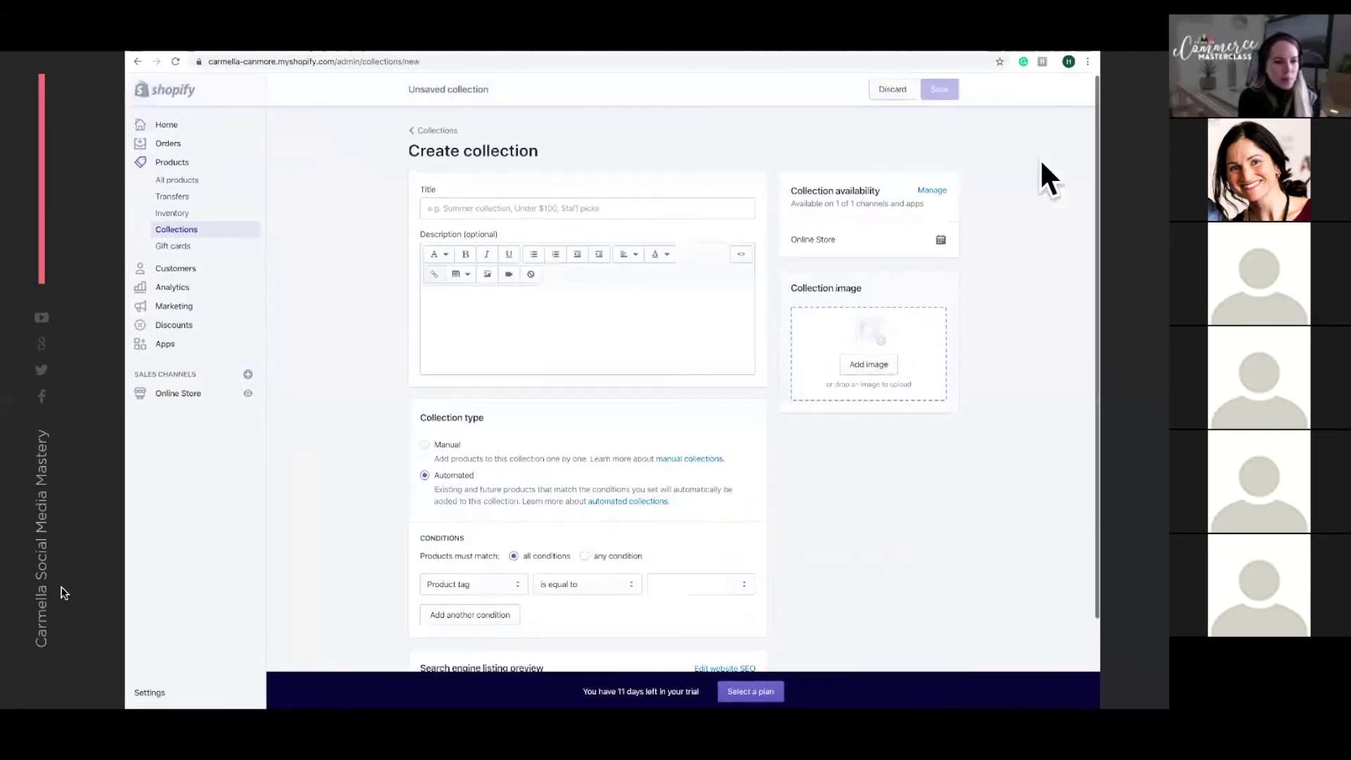
pyautogui.click(601, 212)
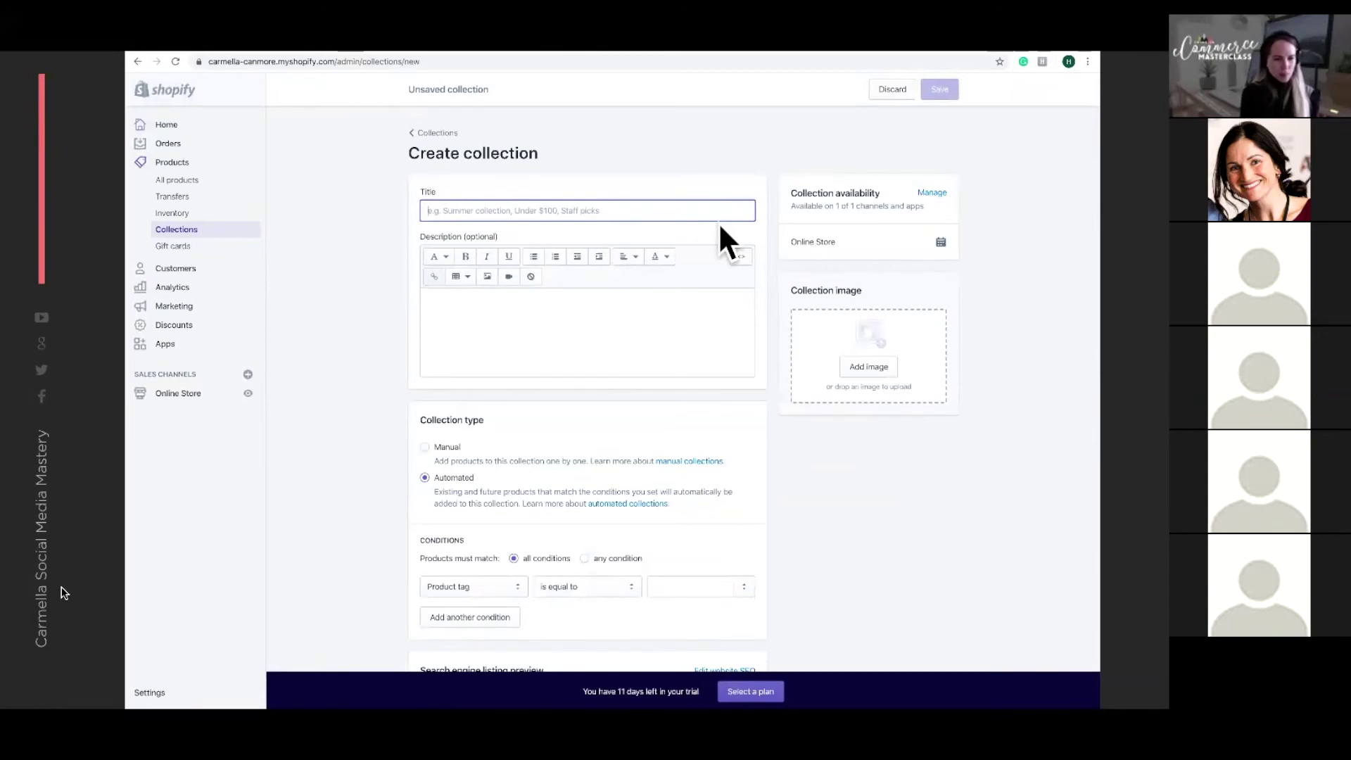
pyautogui.write('Women')
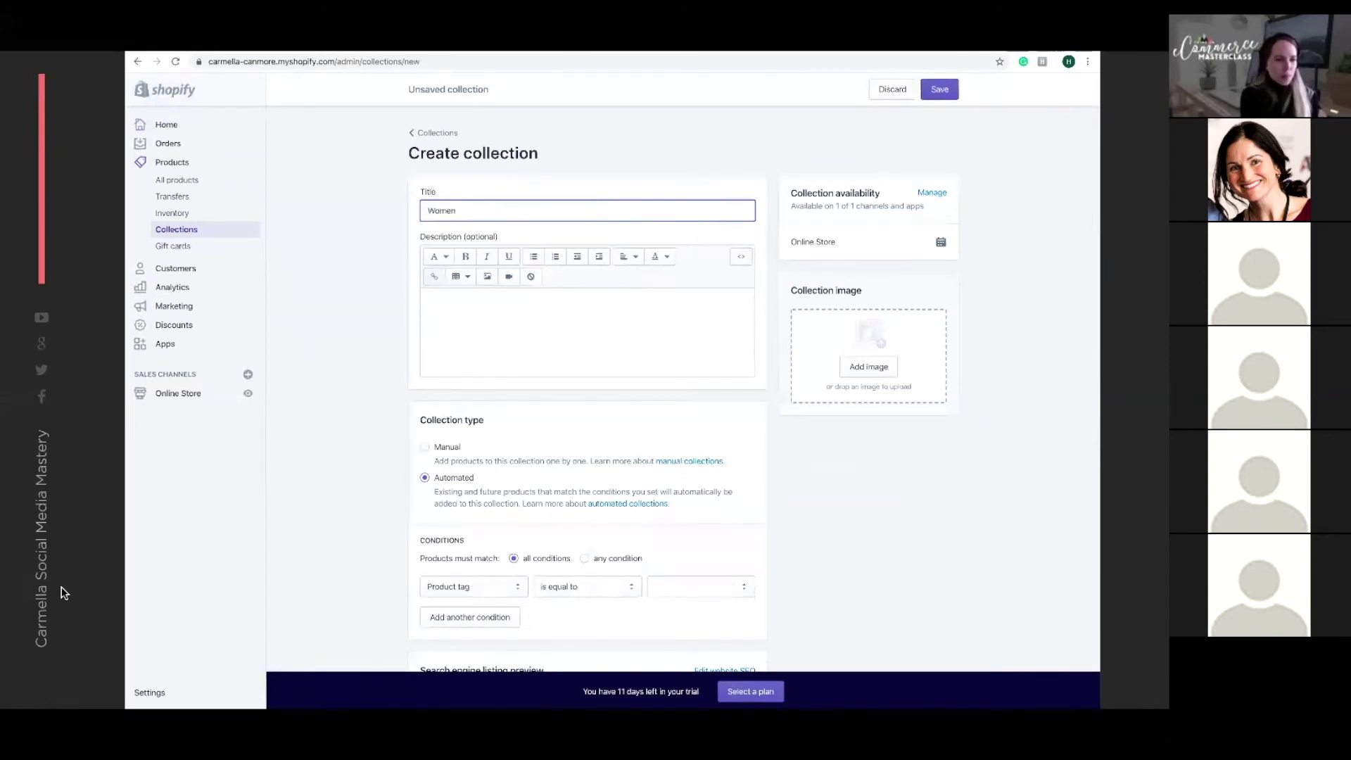
pyautogui.write(' Jeans')
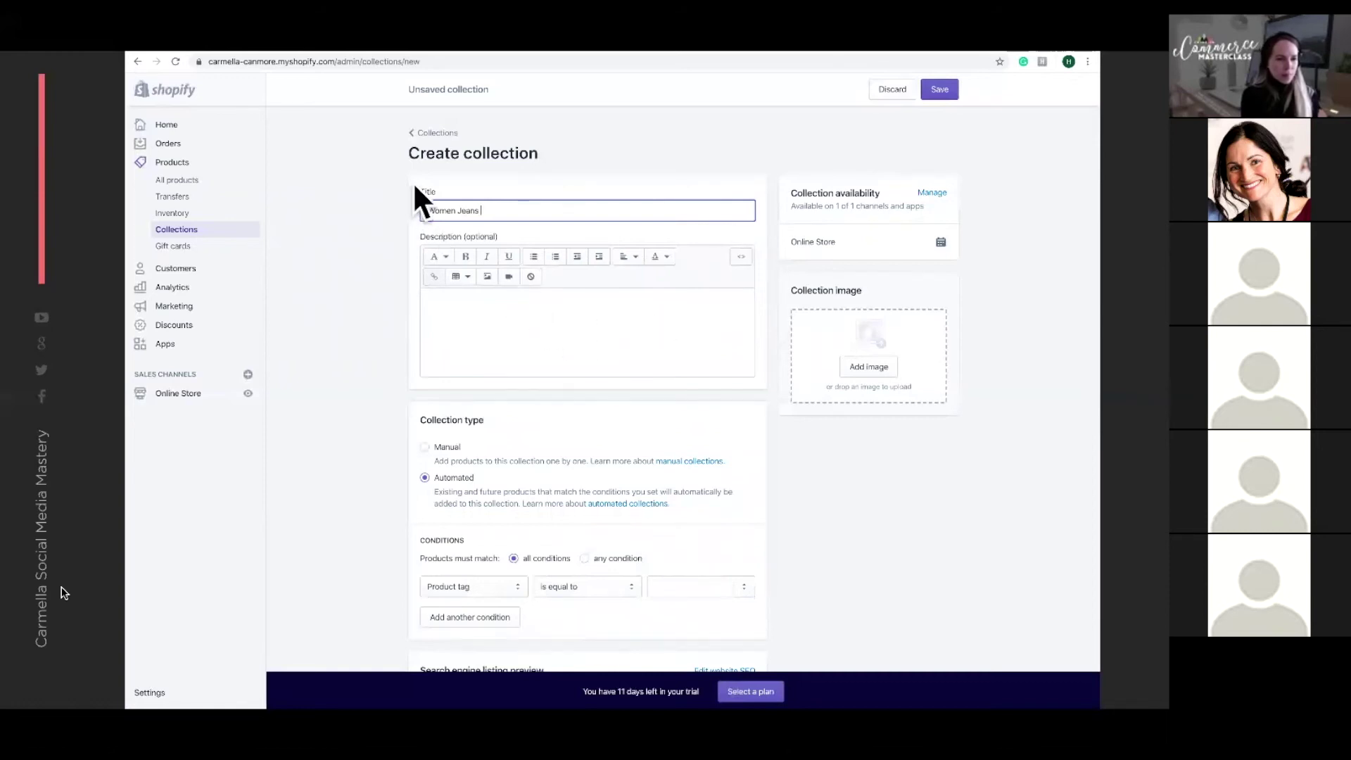
pyautogui.scroll(-1, 479, 415)
pyautogui.moveTo(421, 389); pyautogui.dragTo(487, 389)
pyautogui.scroll(-1, 491, 403)
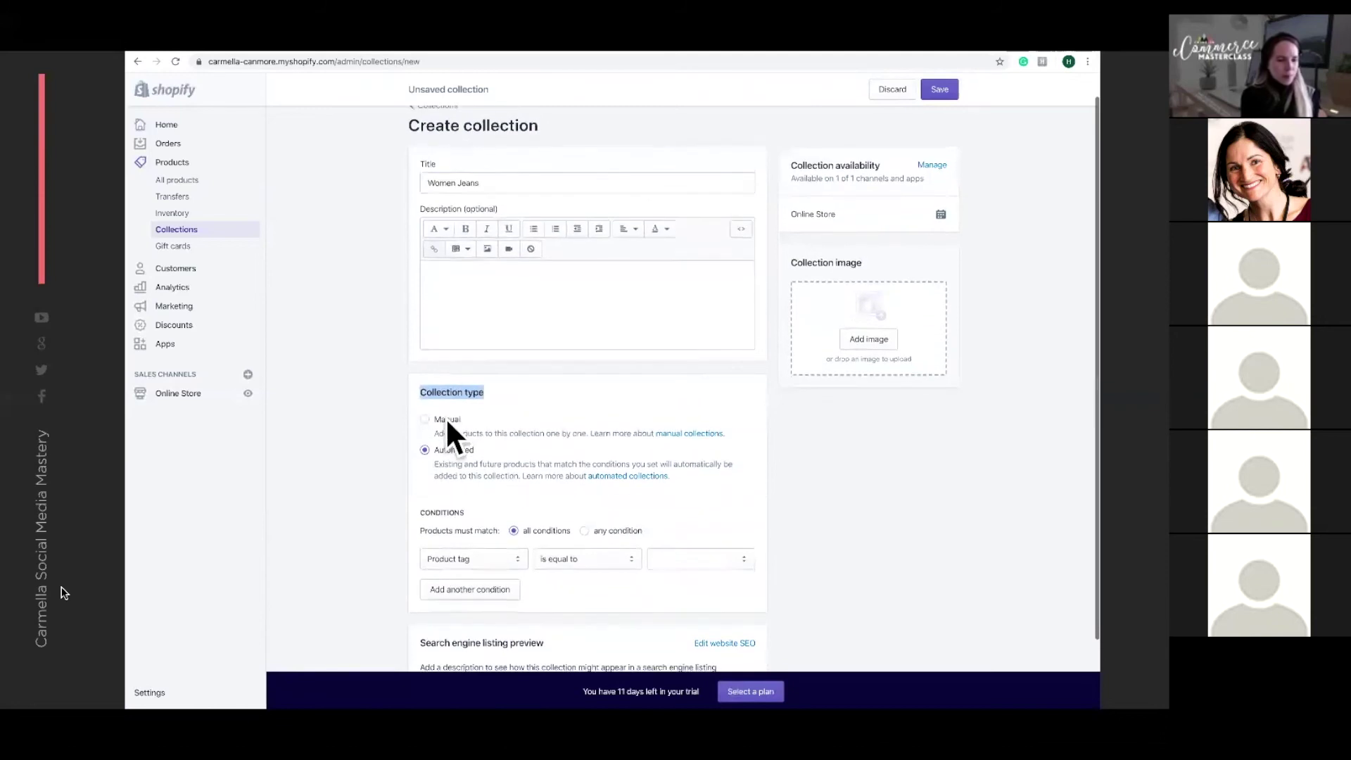
pyautogui.click(424, 412)
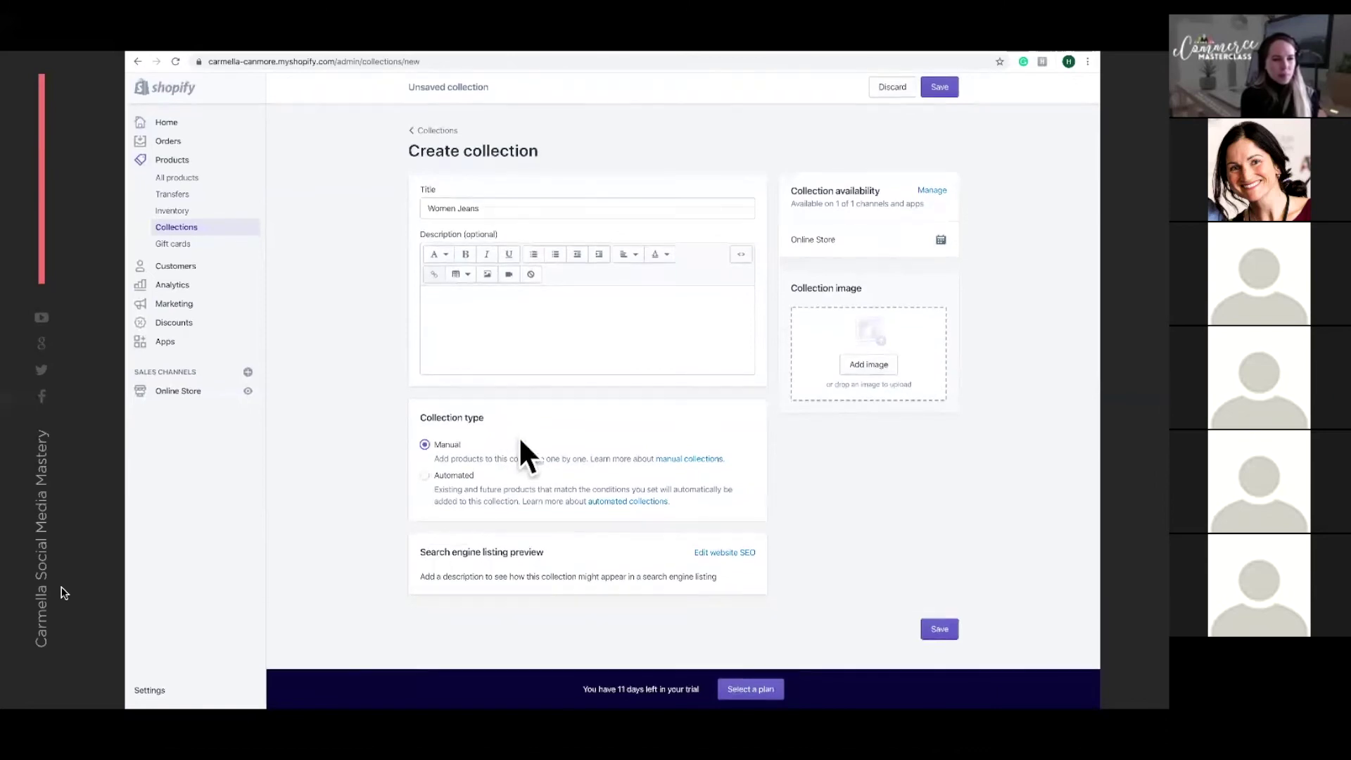
pyautogui.click(940, 636)
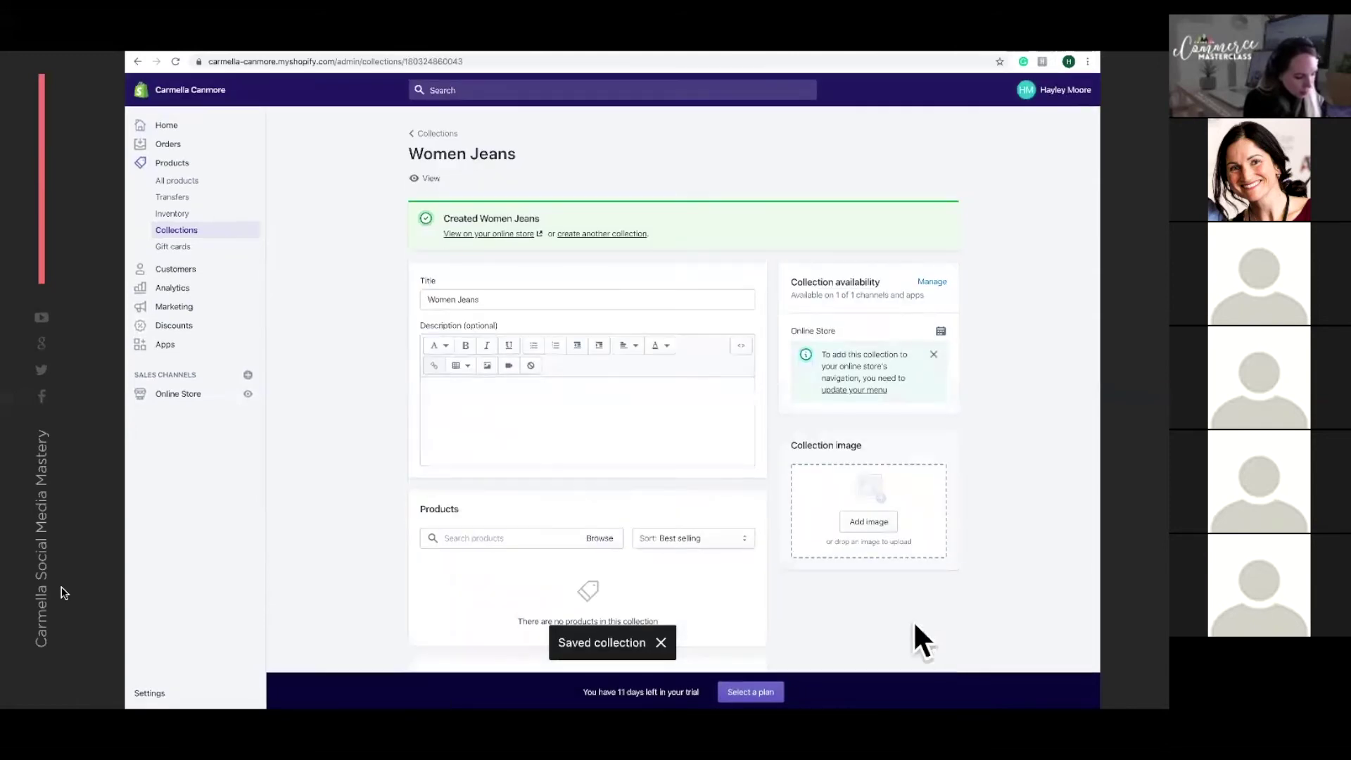
pyautogui.click(187, 231)
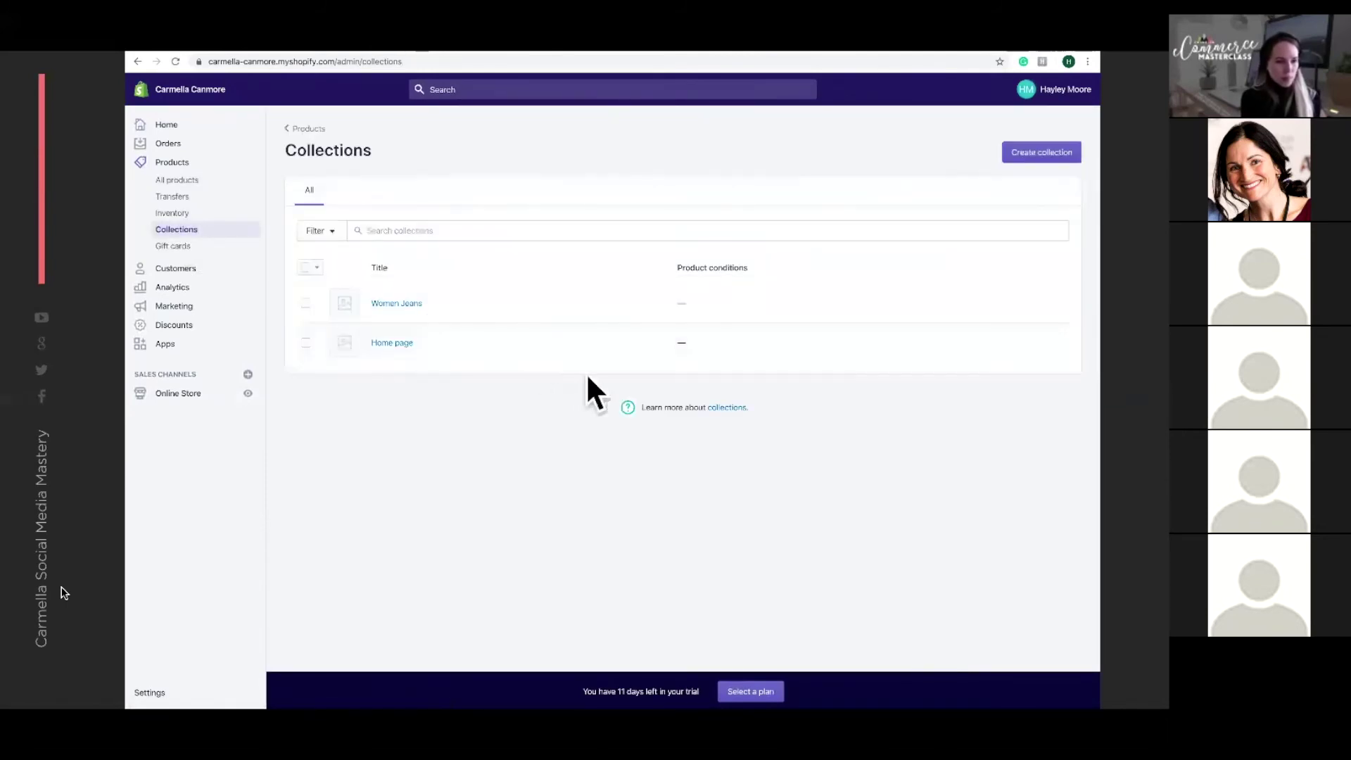
# Step: Add and save a second manual collection, 'Women Tops', then open All products
pyautogui.click(1045, 158)
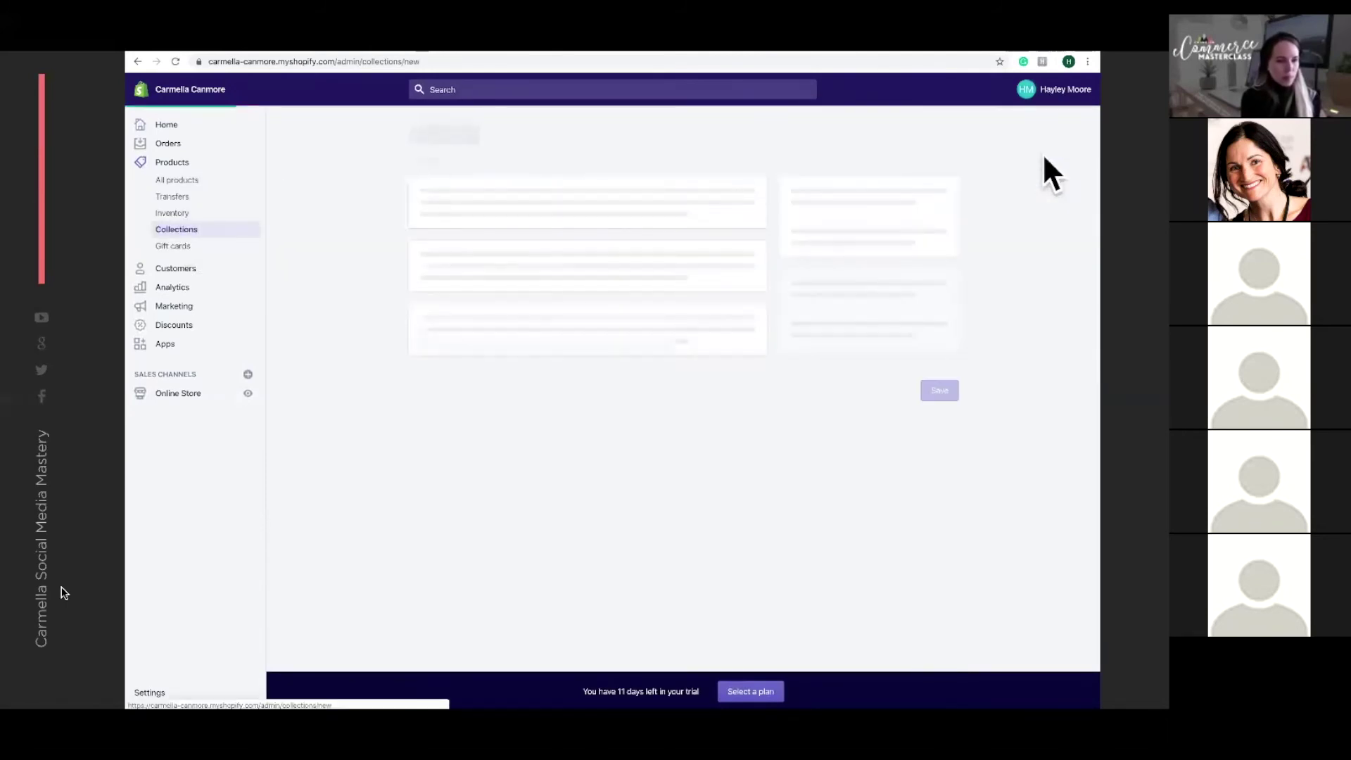
pyautogui.click(514, 211)
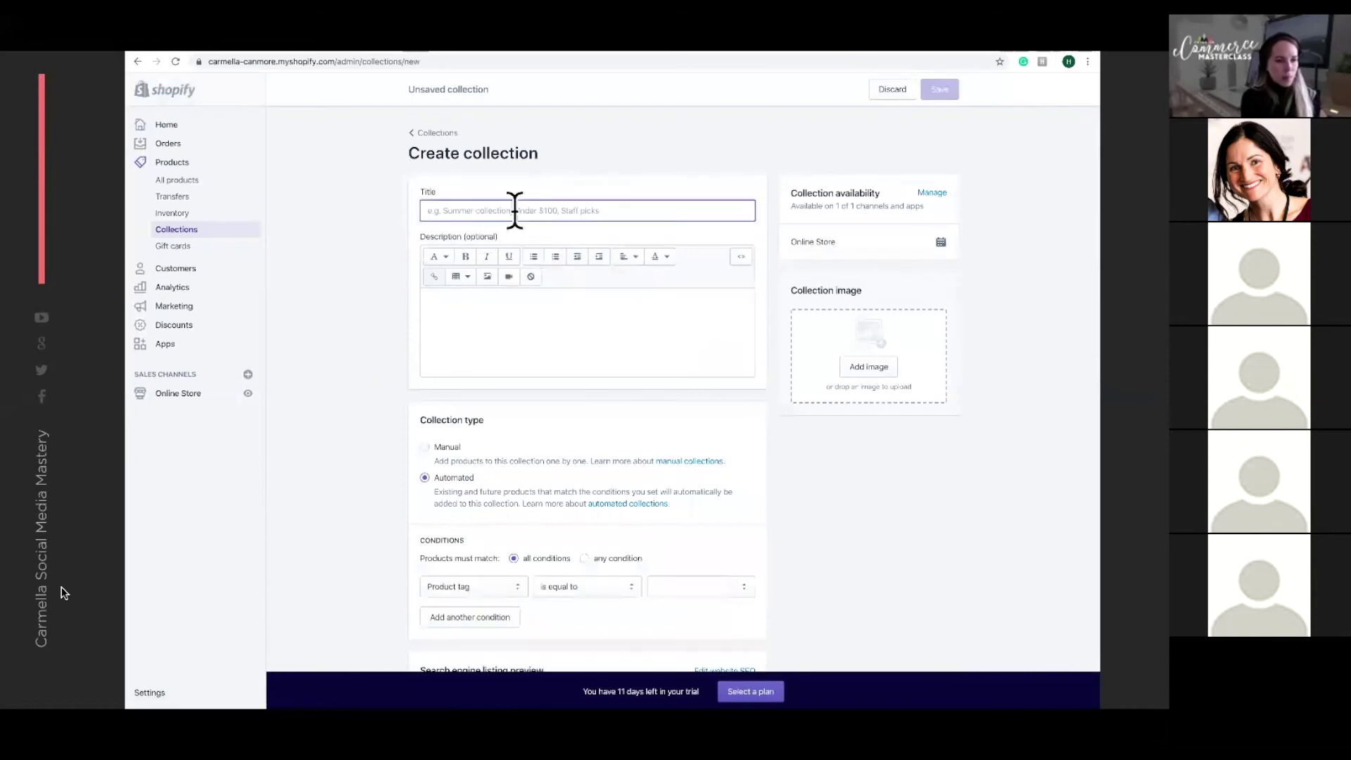
pyautogui.write('Women Tops')
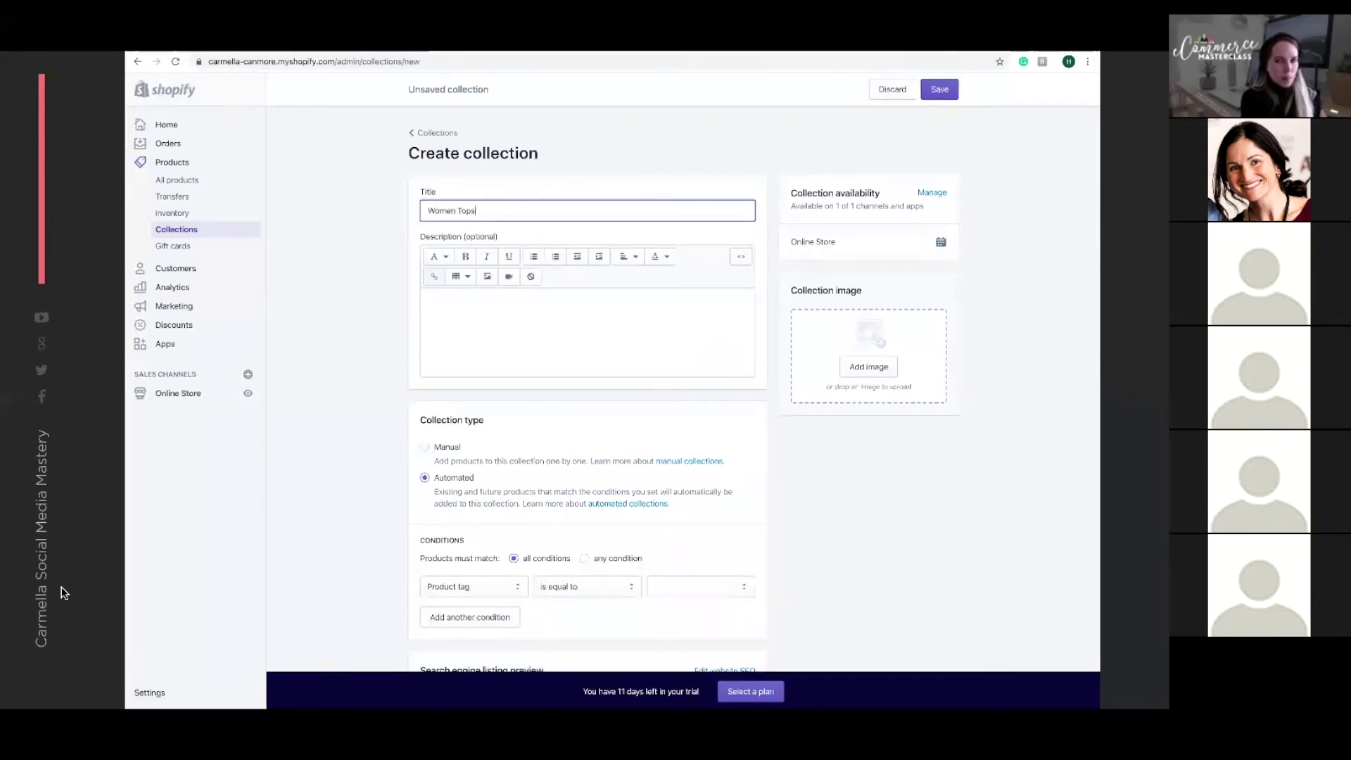
pyautogui.click(448, 446)
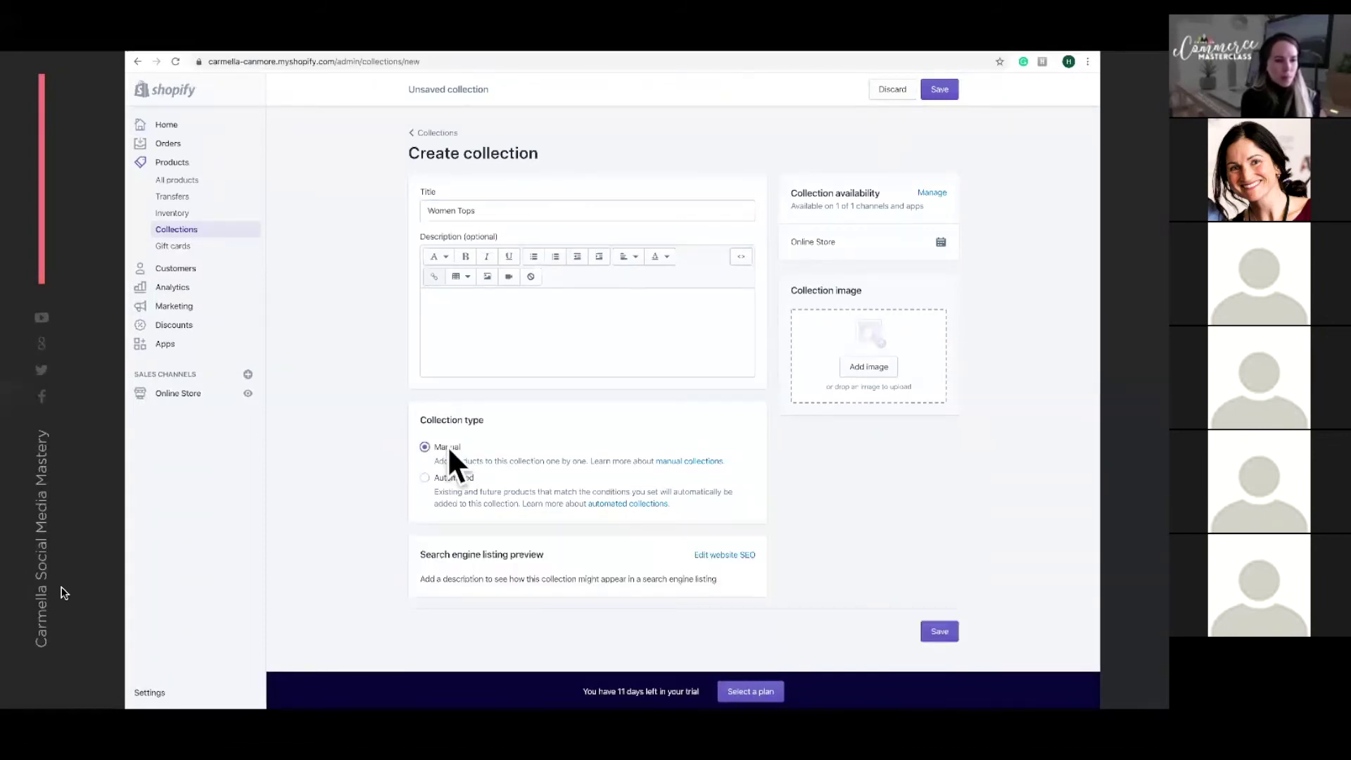
pyautogui.click(940, 629)
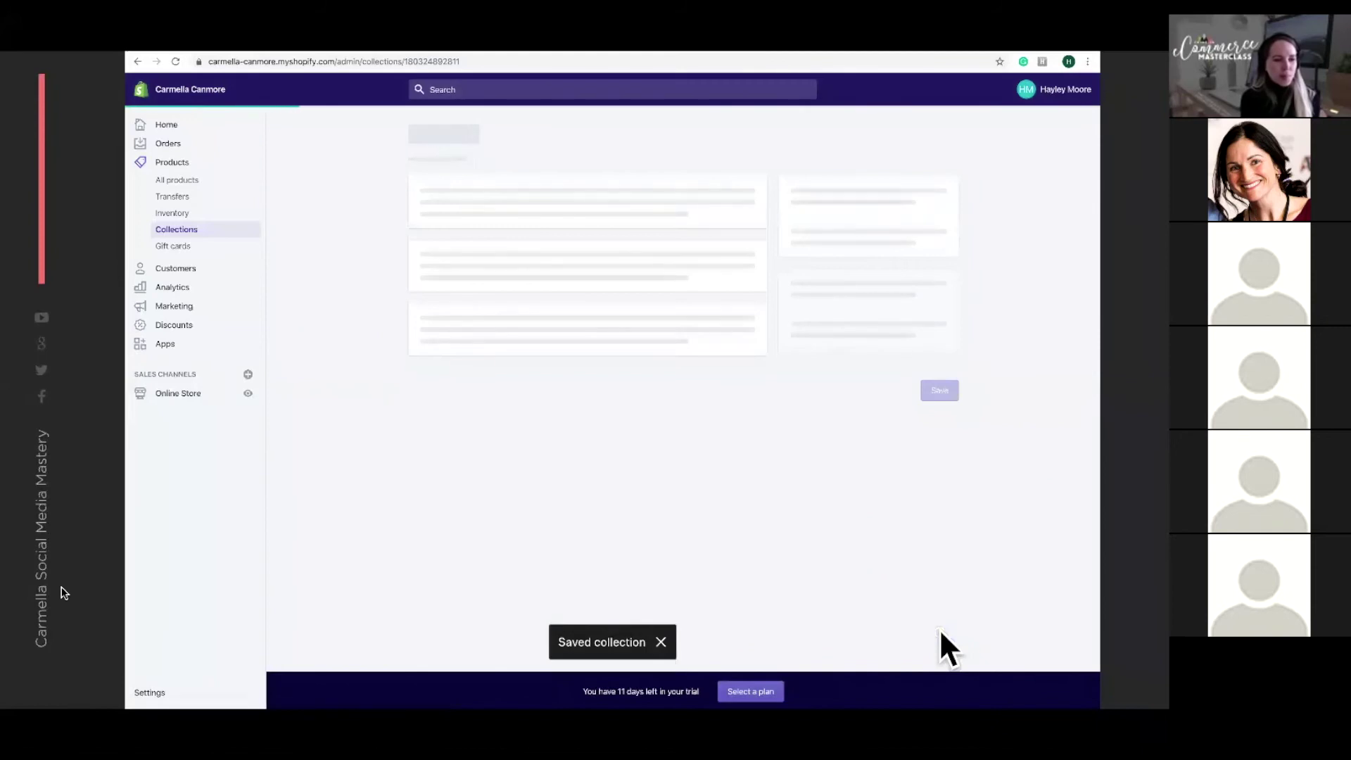
pyautogui.click(188, 231)
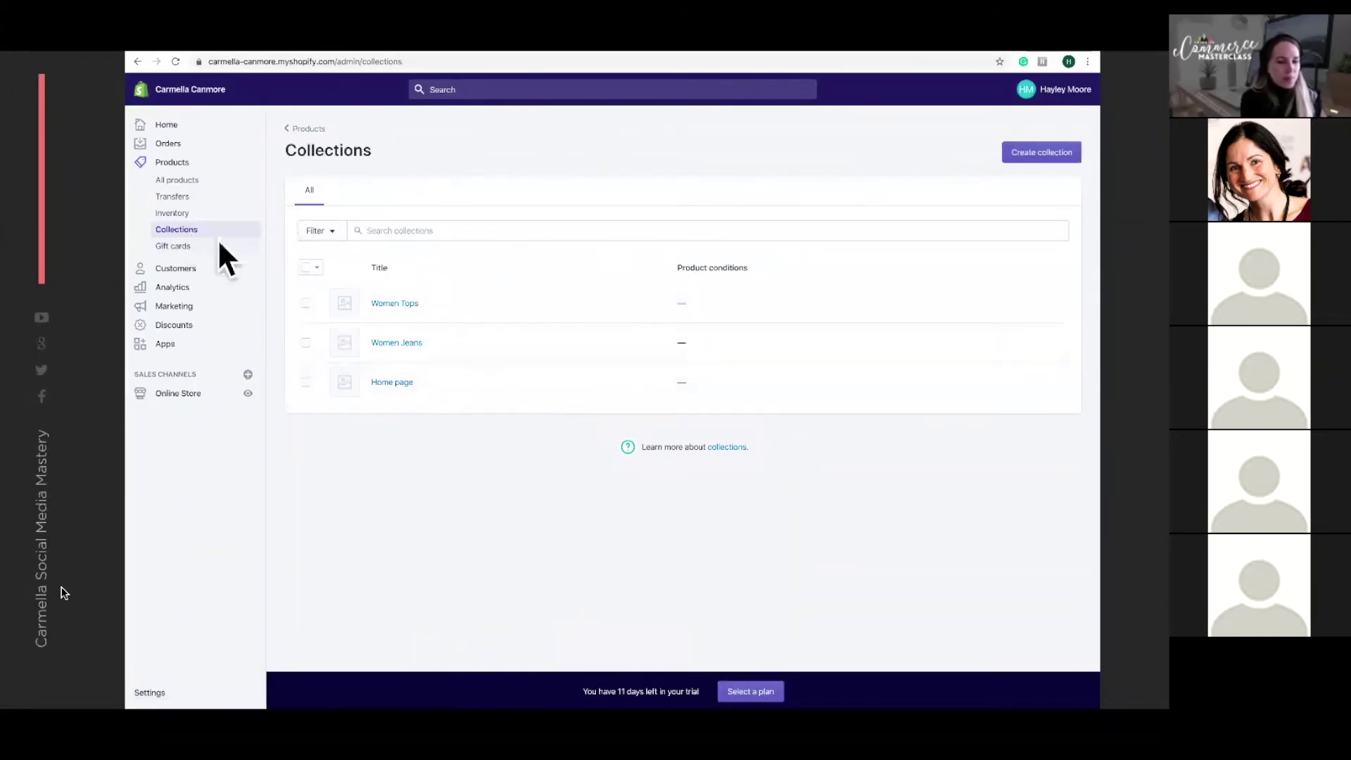
pyautogui.click(184, 180)
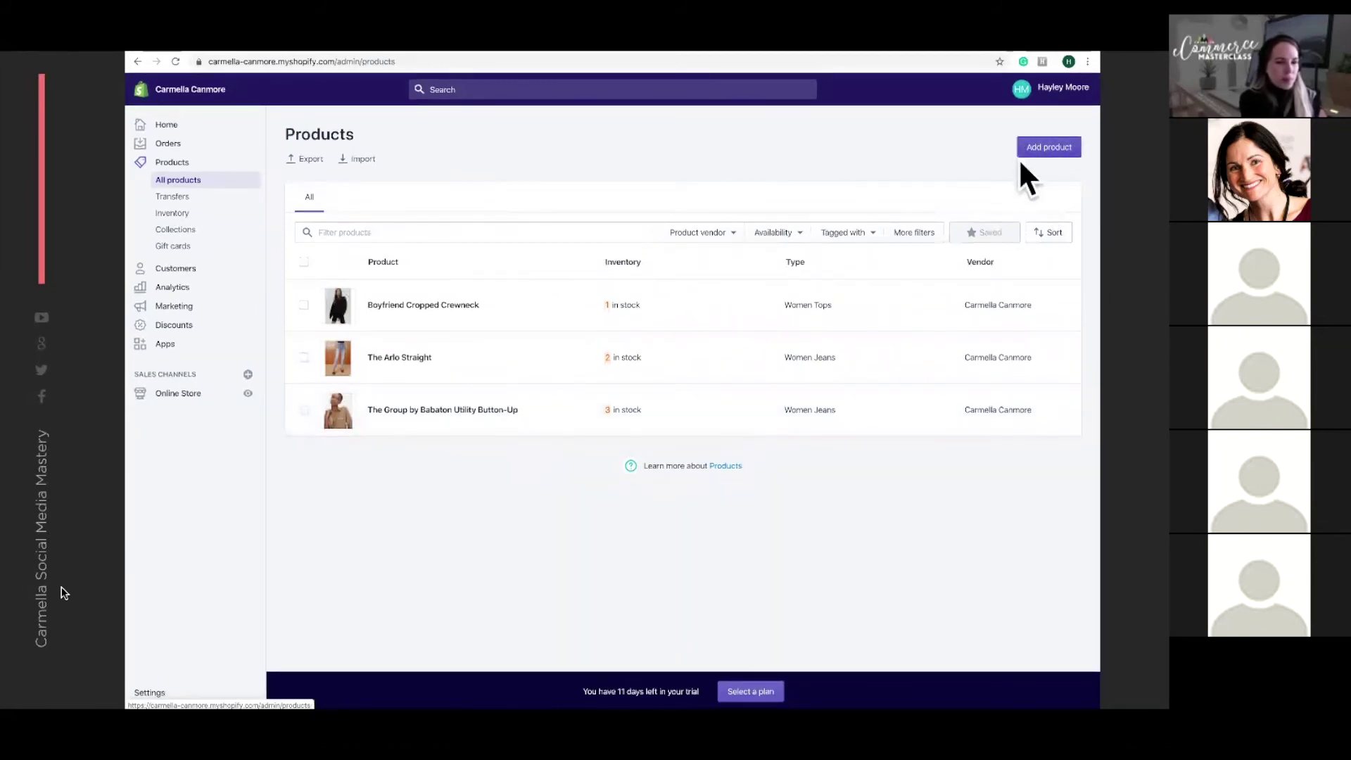
# Step: Open the Boyfriend Cropped Crewneck product and review its description and pricing
pyautogui.click(444, 307)
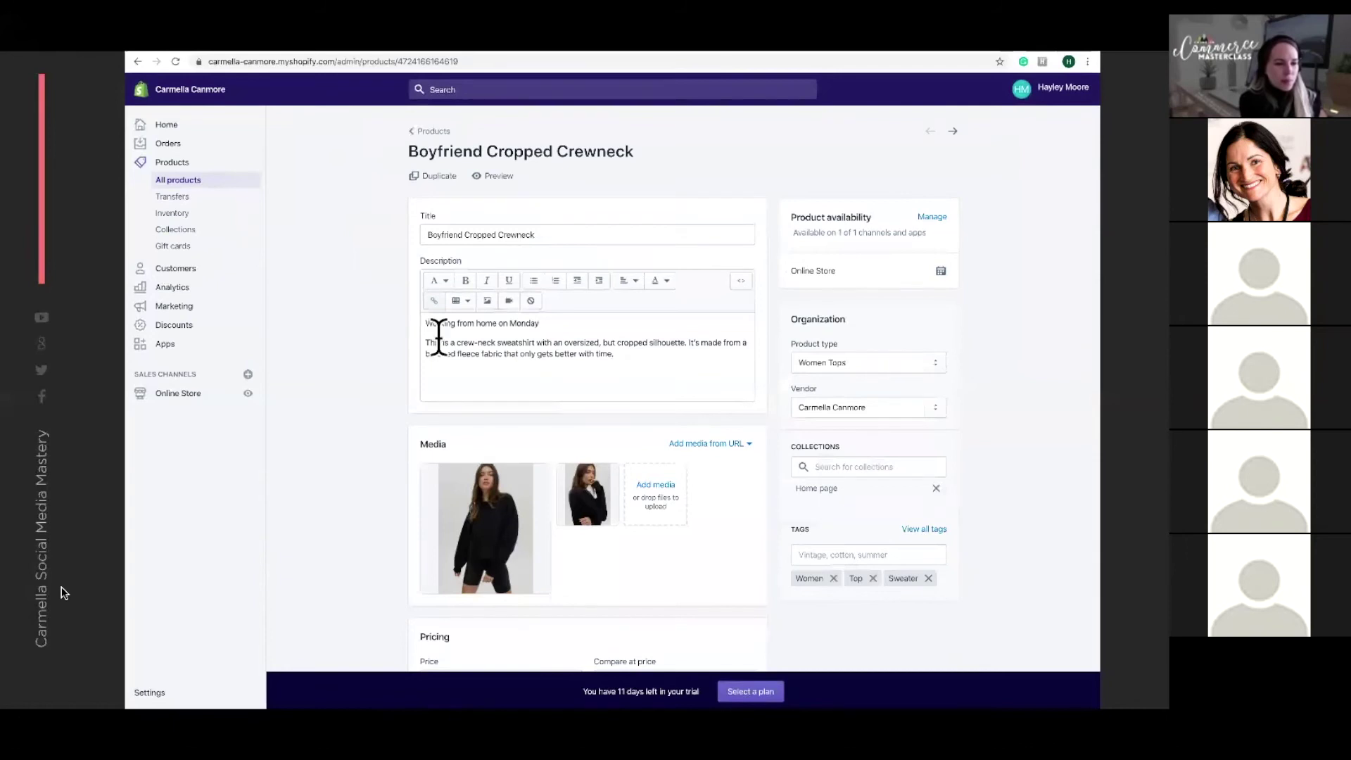
pyautogui.doubleClick(428, 216)
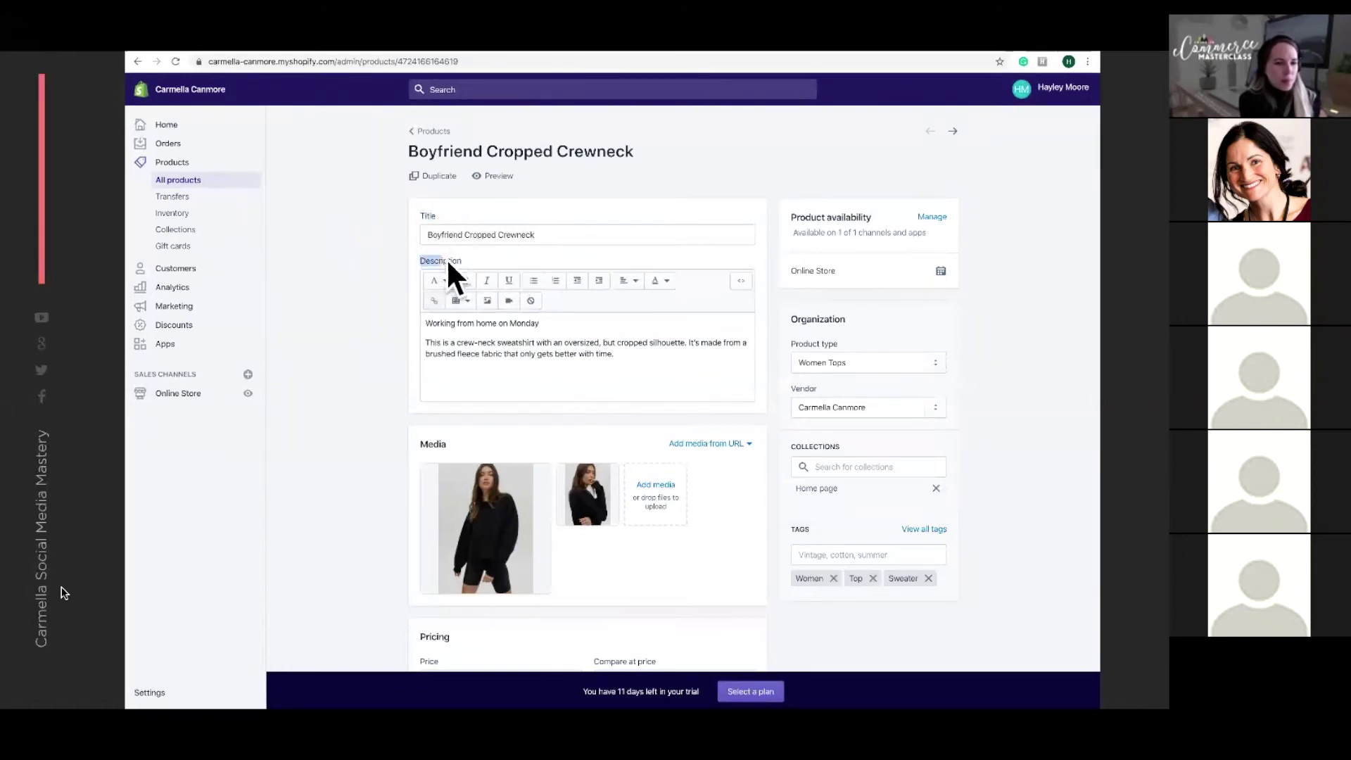
pyautogui.scroll(-1, 497, 437)
pyautogui.scroll(-1, 570, 532)
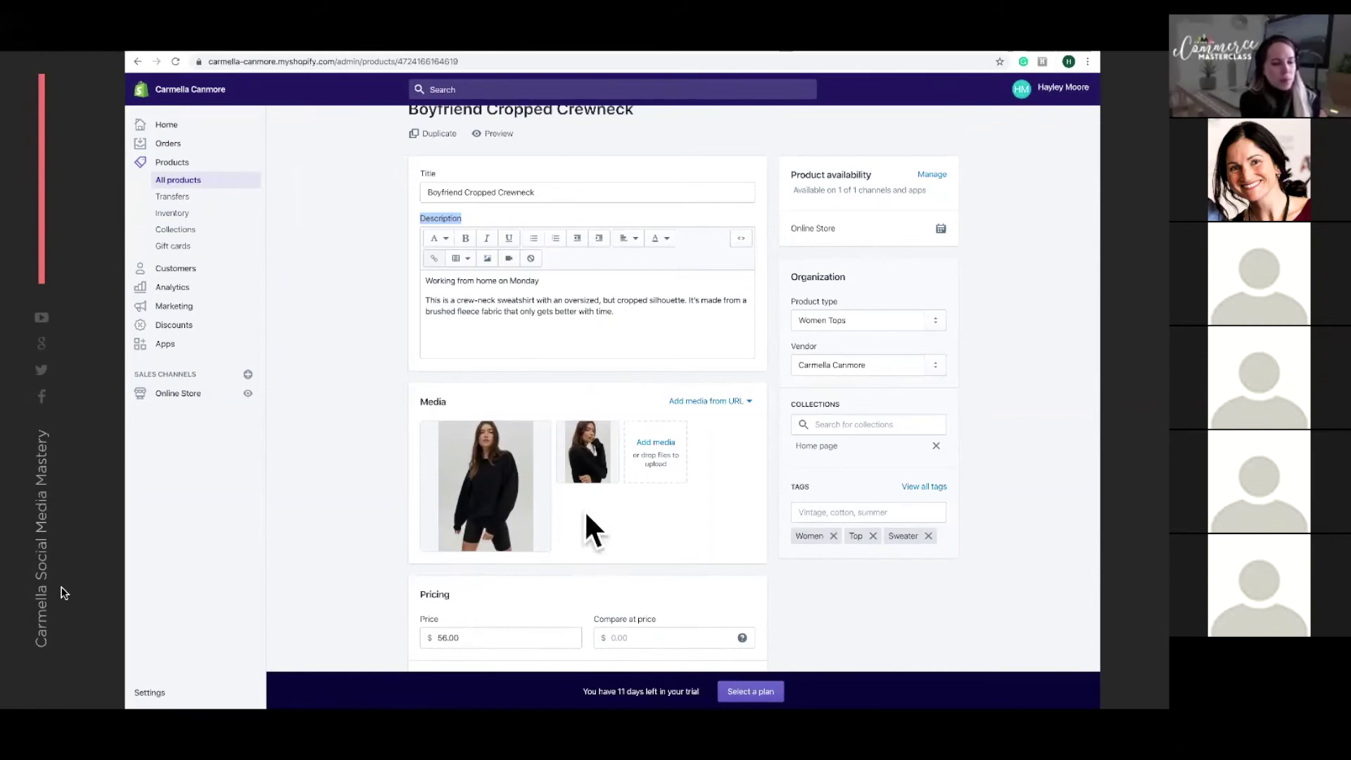
pyautogui.scroll(-3, 587, 514)
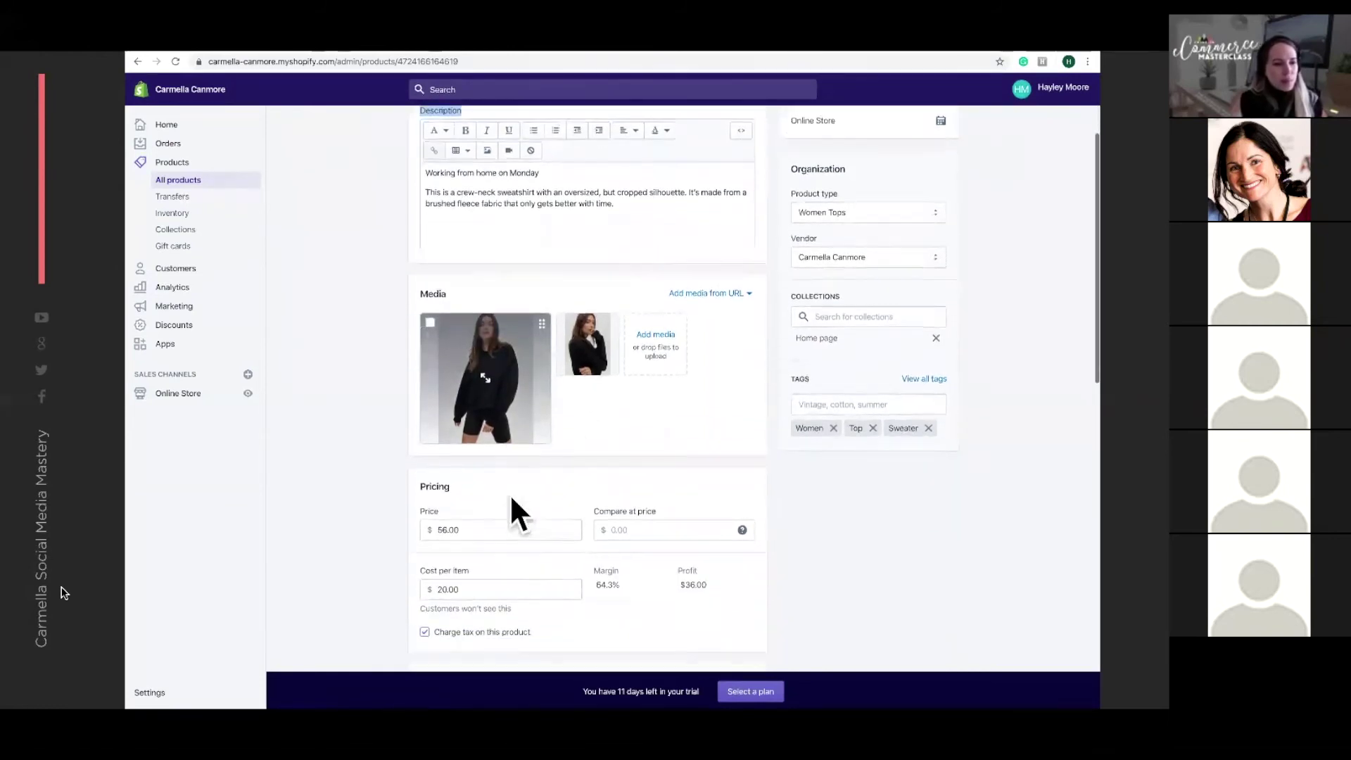
pyautogui.scroll(-1, 511, 497)
pyautogui.moveTo(413, 453); pyautogui.dragTo(474, 453)
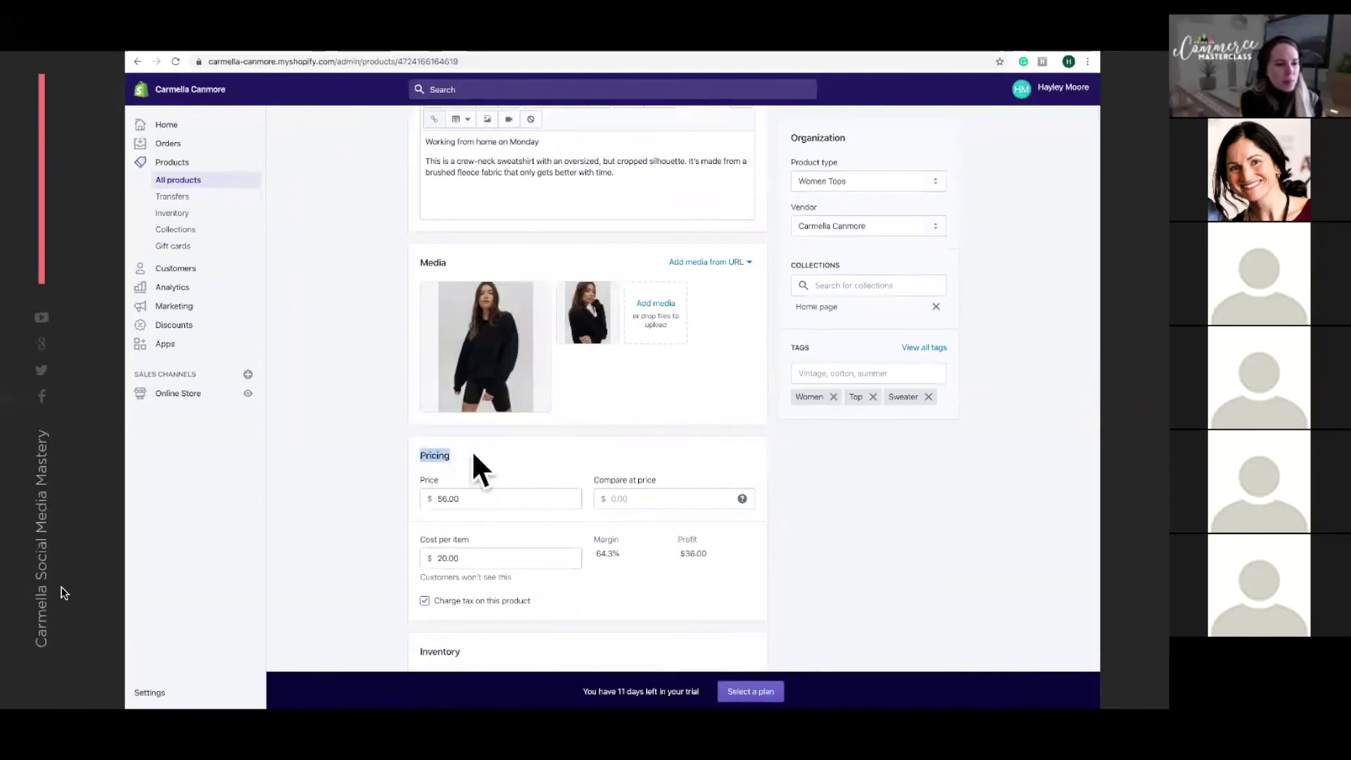
pyautogui.scroll(-1, 519, 464)
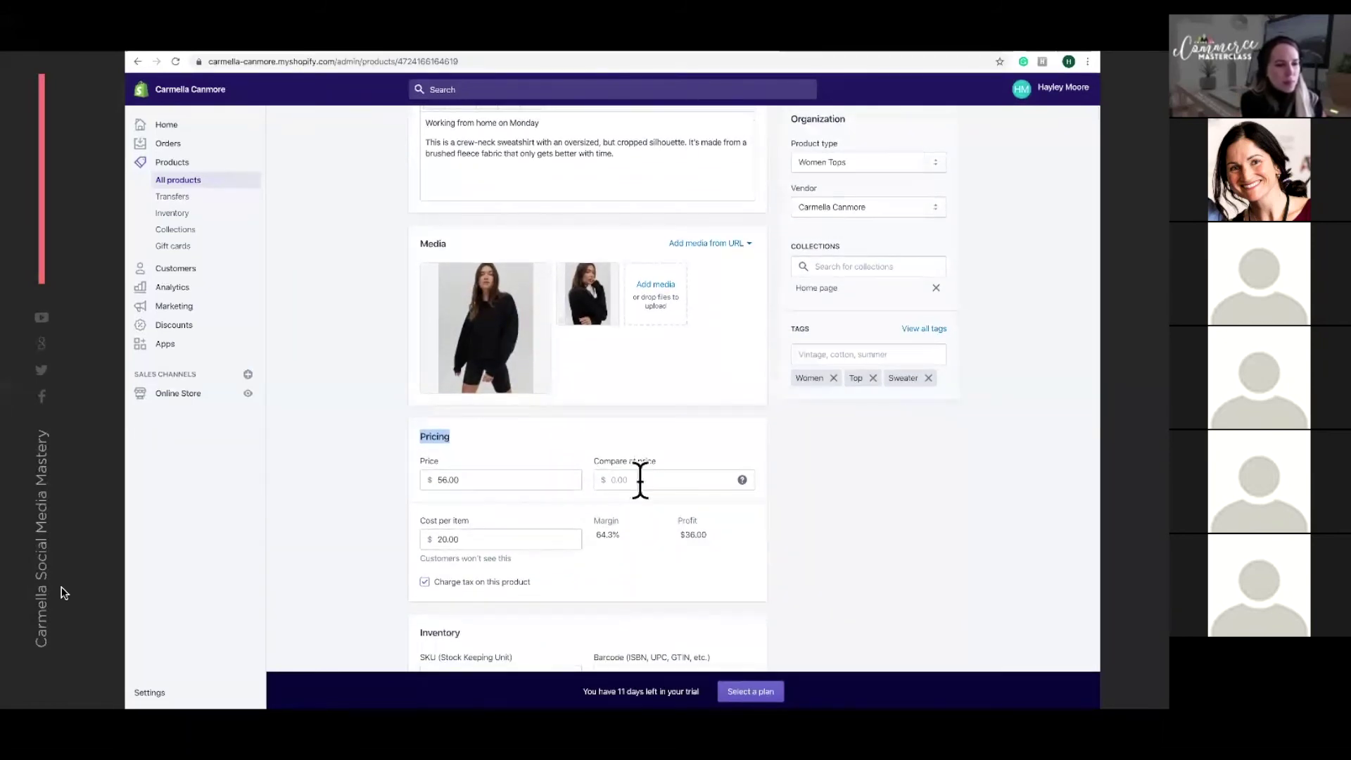
pyautogui.scroll(-5, 475, 523)
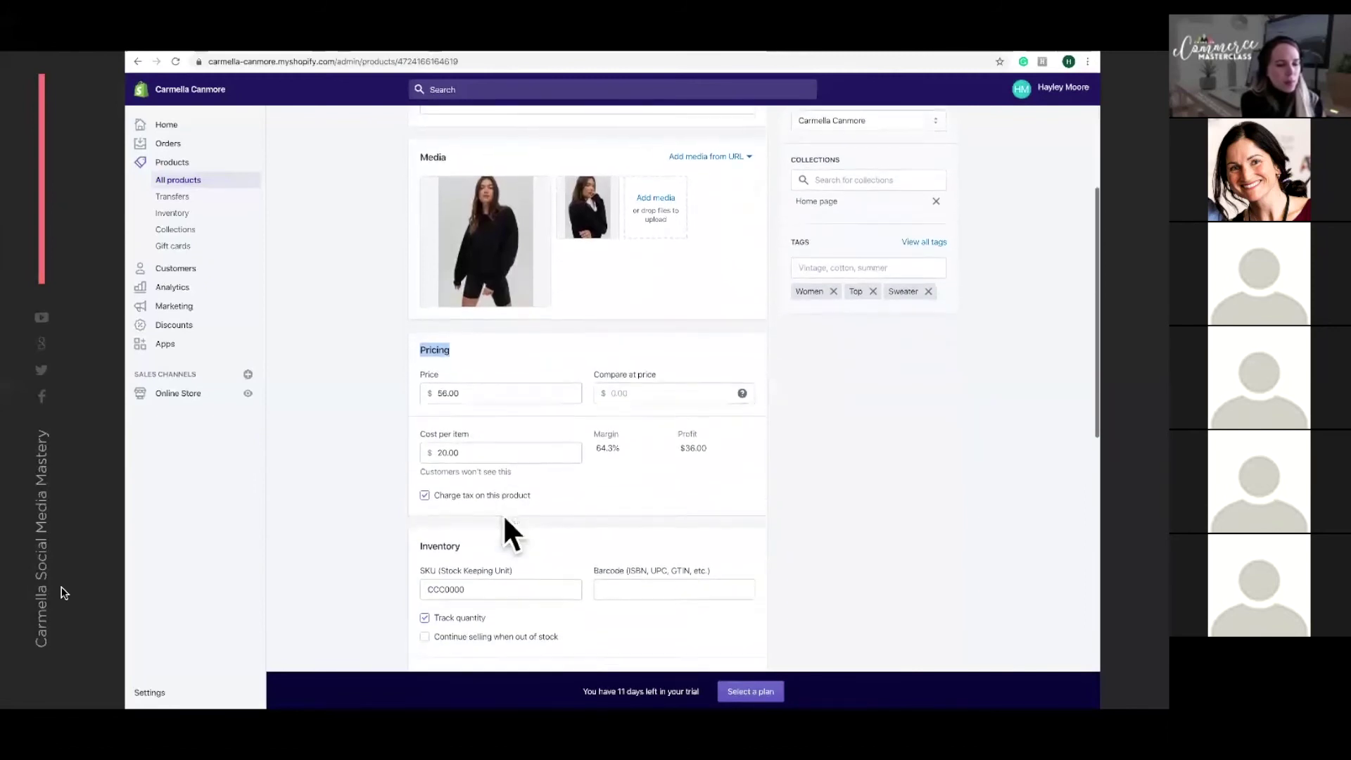
# Step: Review the product's Inventory and Shipping sections, then scroll back toward the top
pyautogui.doubleClick(422, 513)
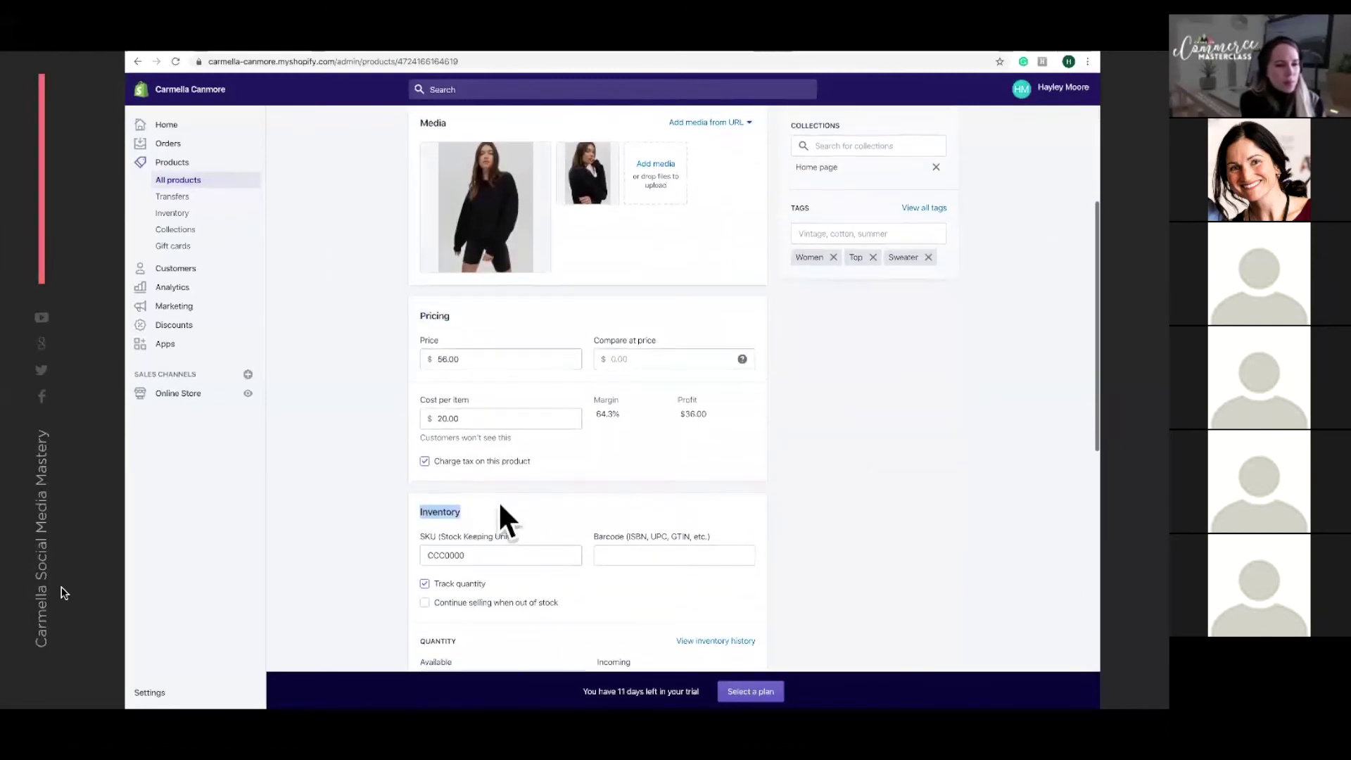
pyautogui.scroll(-2, 501, 498)
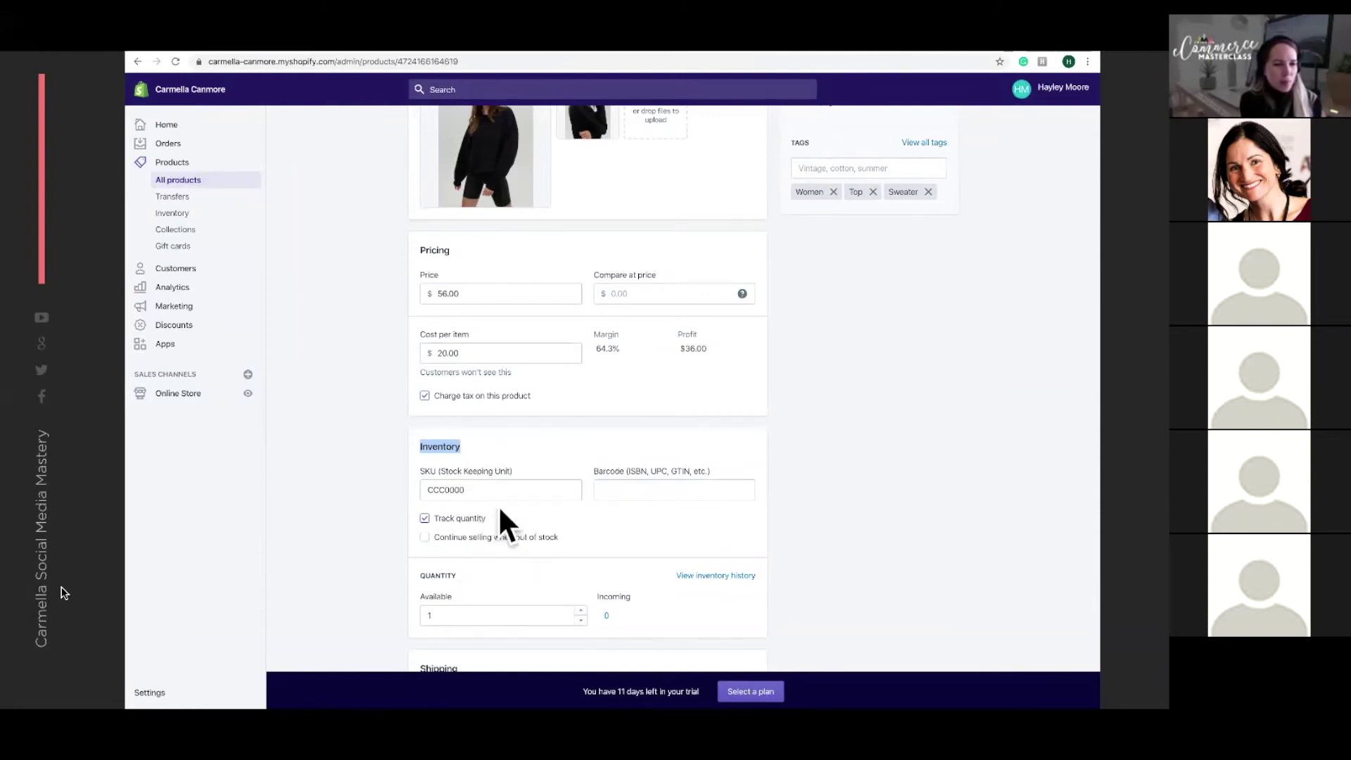
pyautogui.scroll(-1, 522, 513)
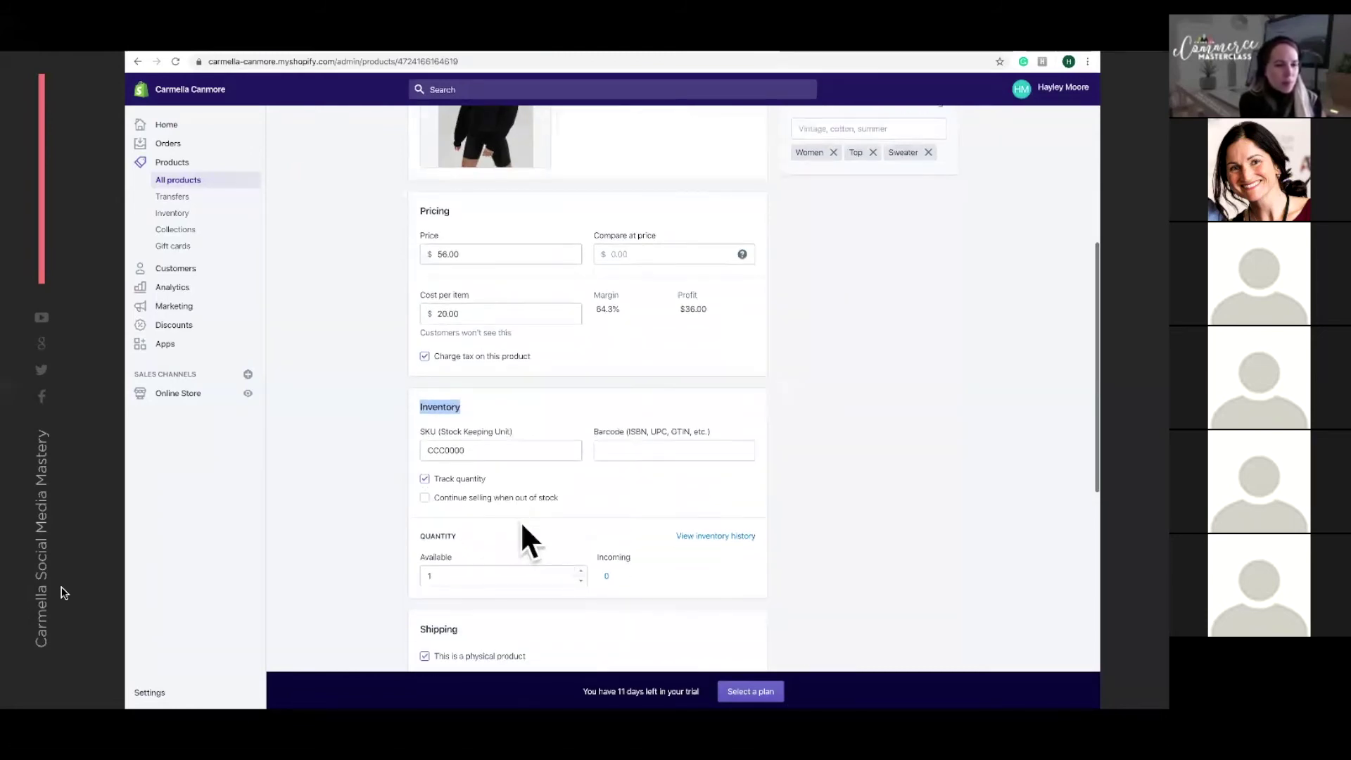
pyautogui.scroll(-3, 552, 521)
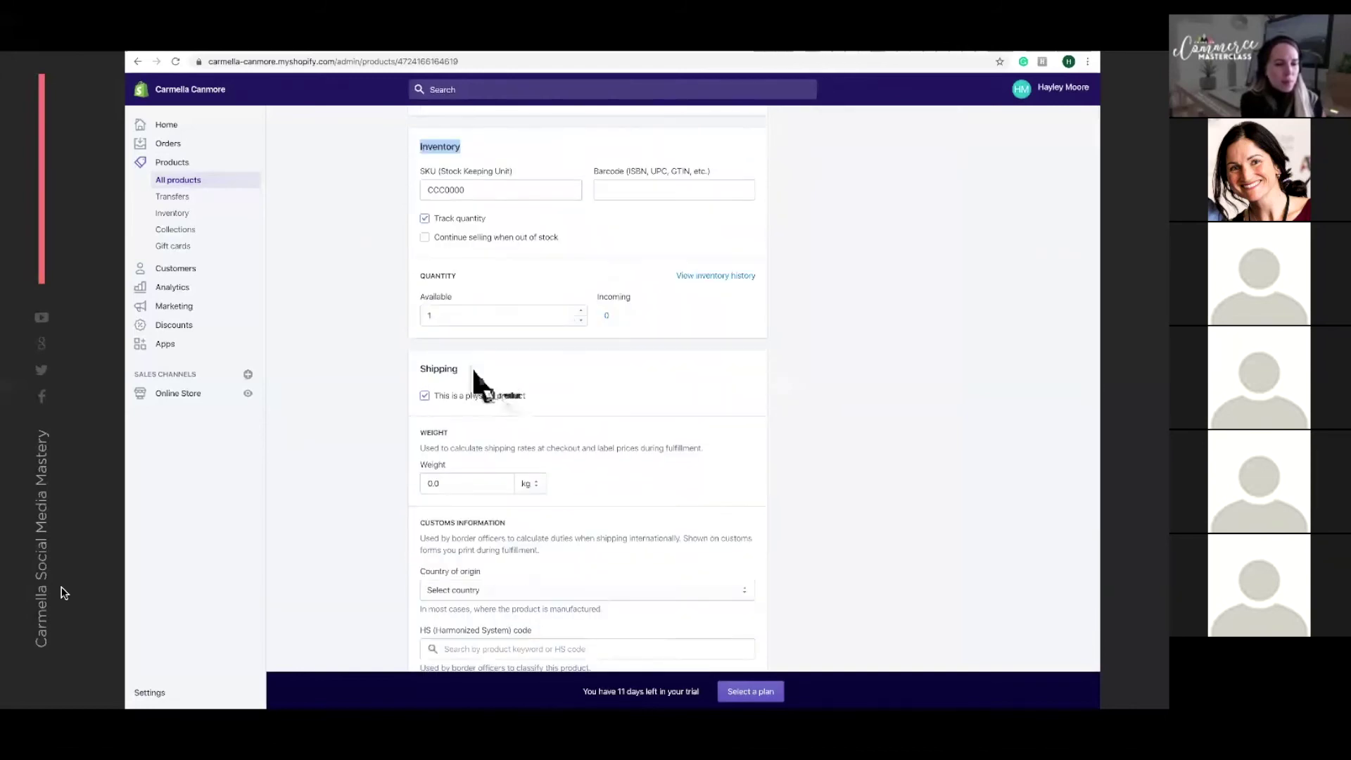
pyautogui.scroll(-1, 478, 380)
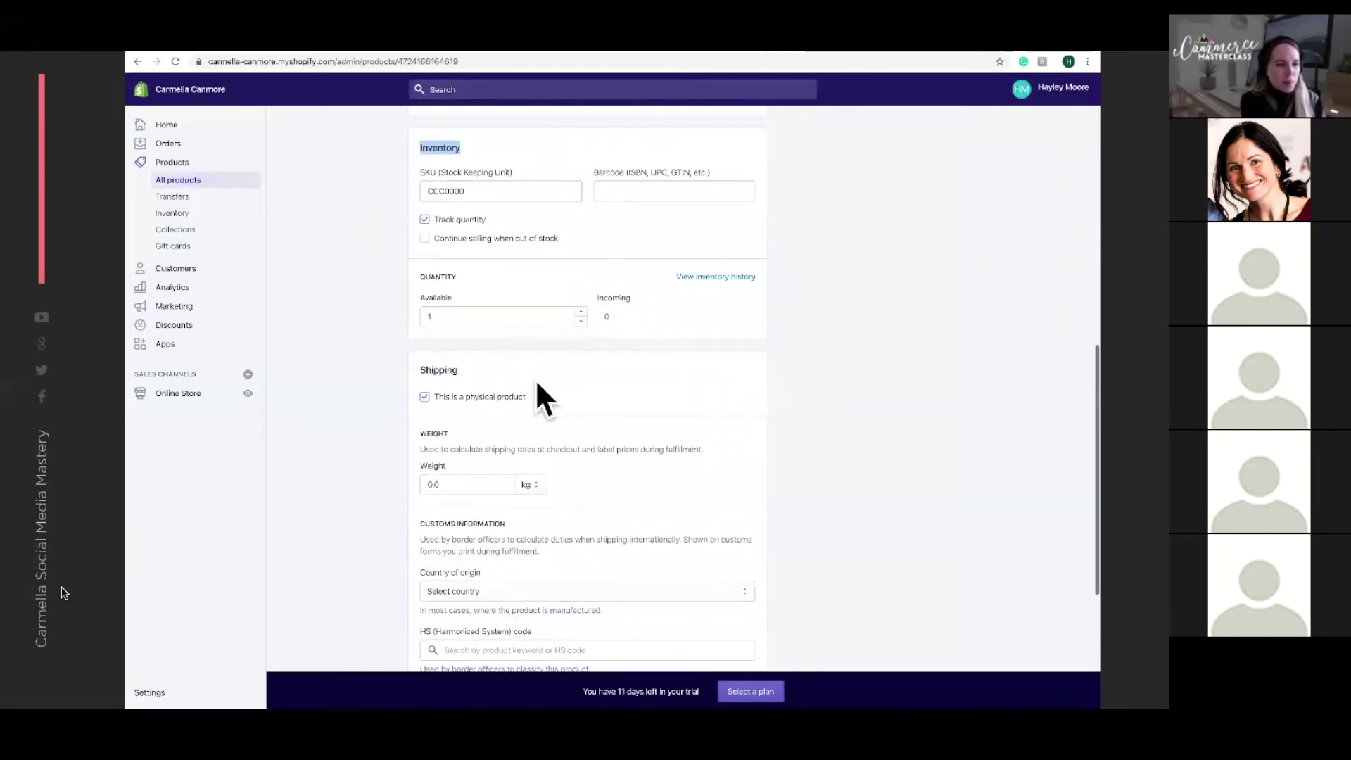
pyautogui.scroll(-4, 525, 411)
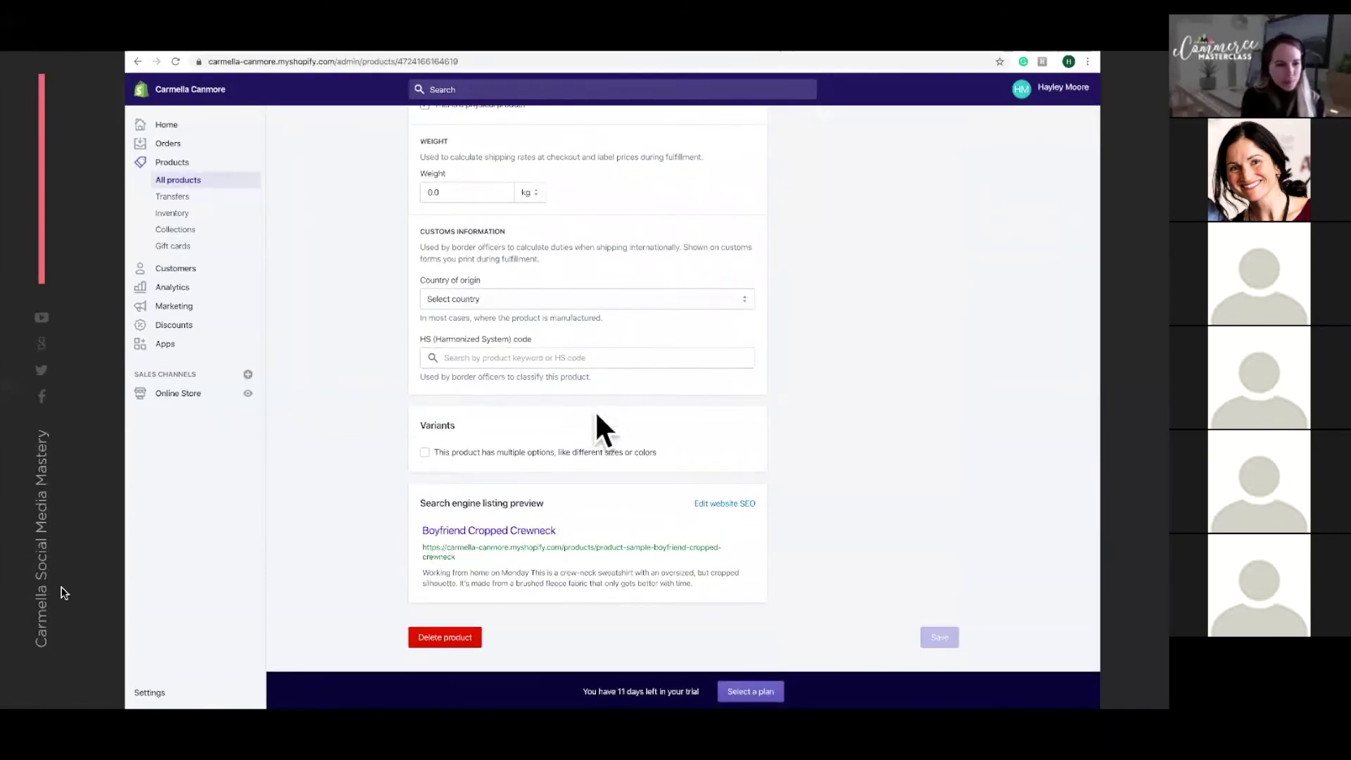
pyautogui.scroll(6, 597, 417)
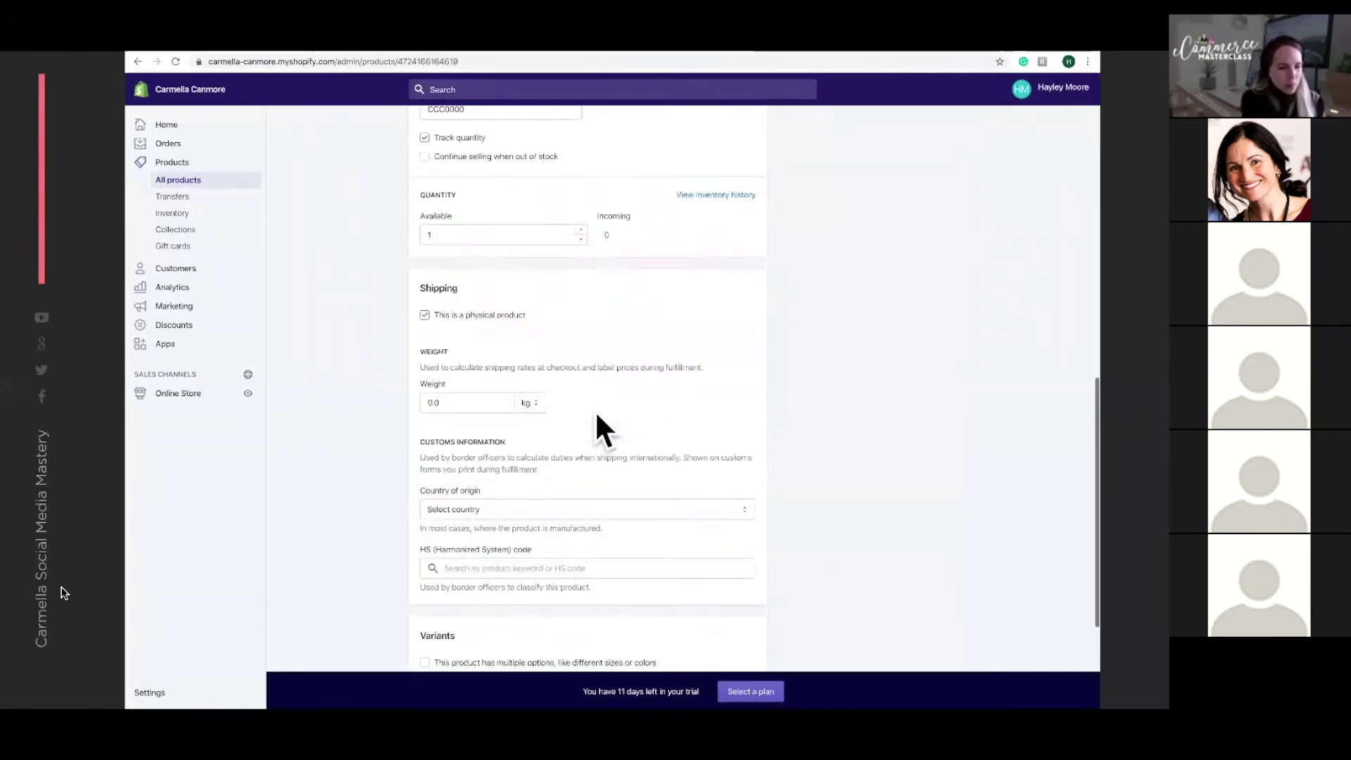
pyautogui.scroll(8, 597, 416)
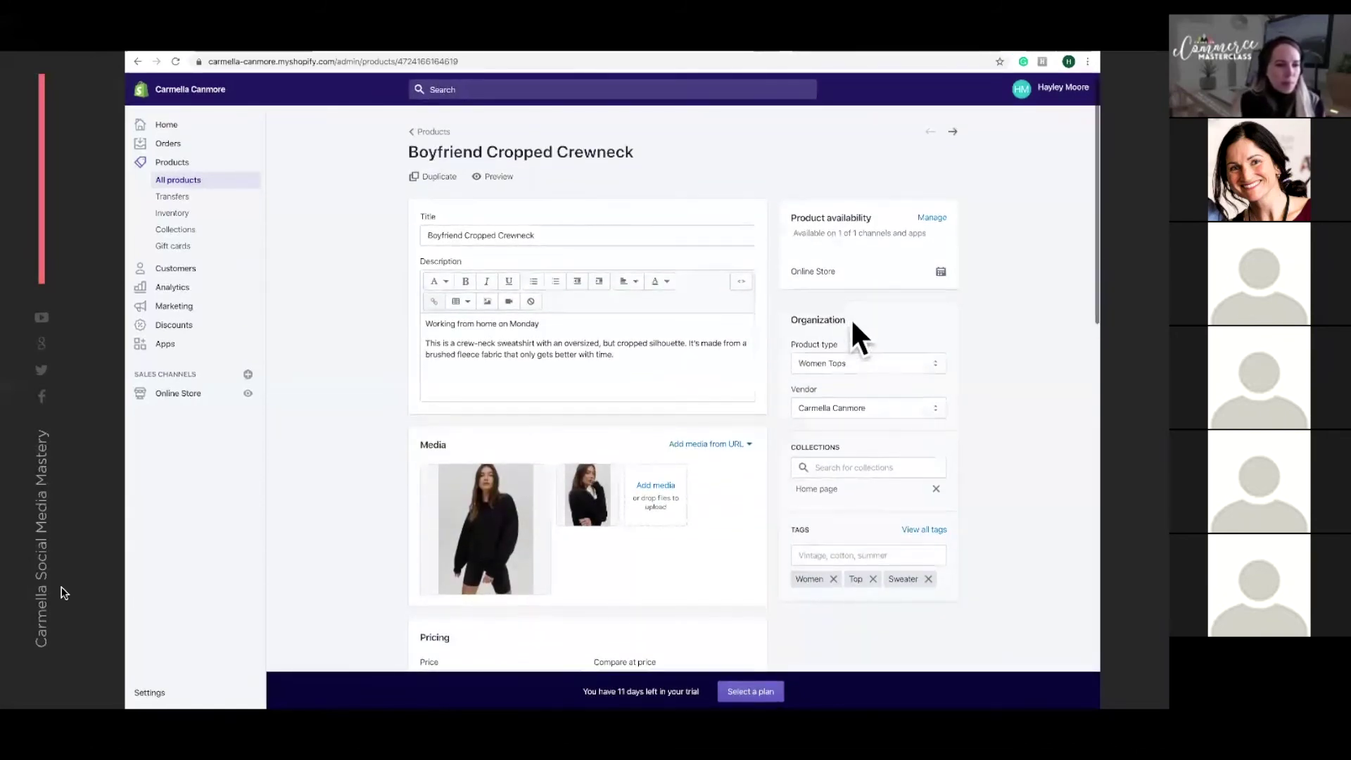
# Step: Check that the Boyfriend Cropped Crewneck's product type is Women Tops
pyautogui.scroll(-1, 880, 324)
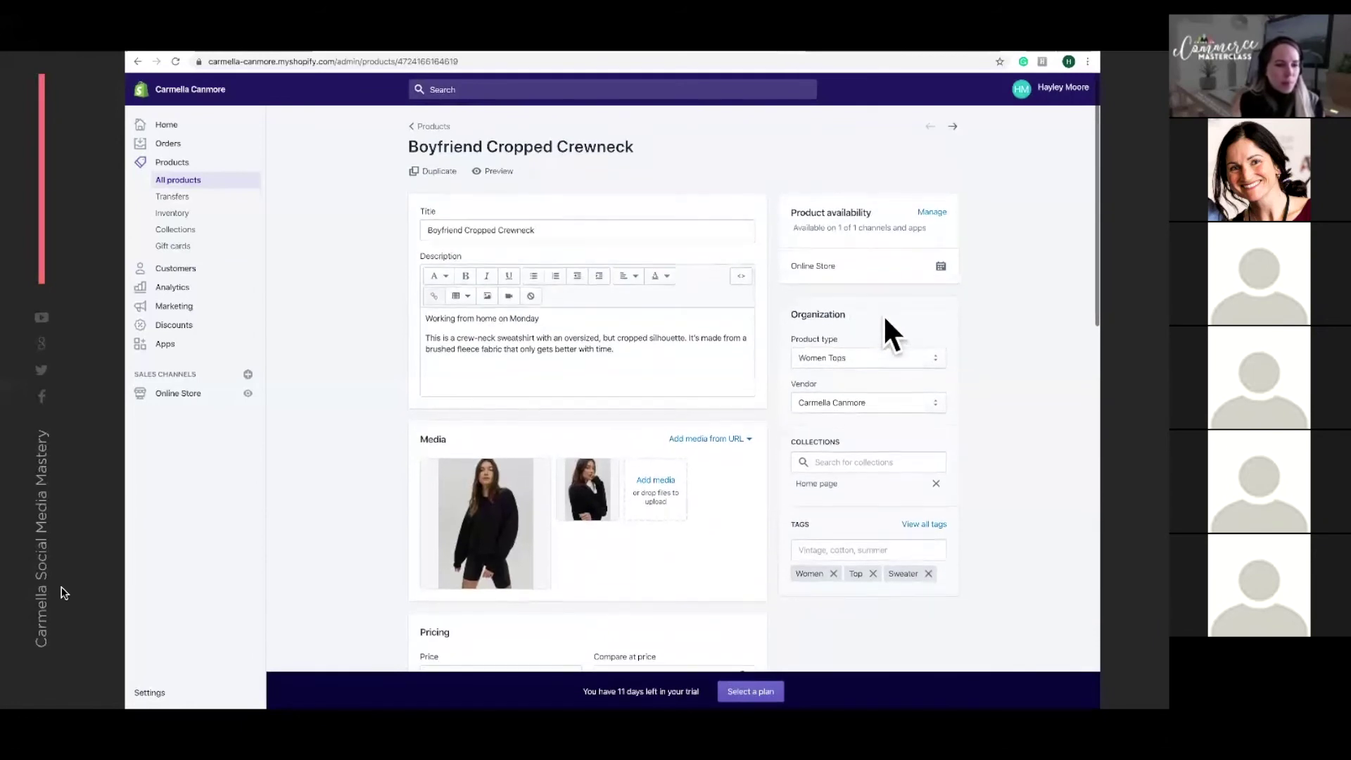
pyautogui.scroll(-1, 845, 314)
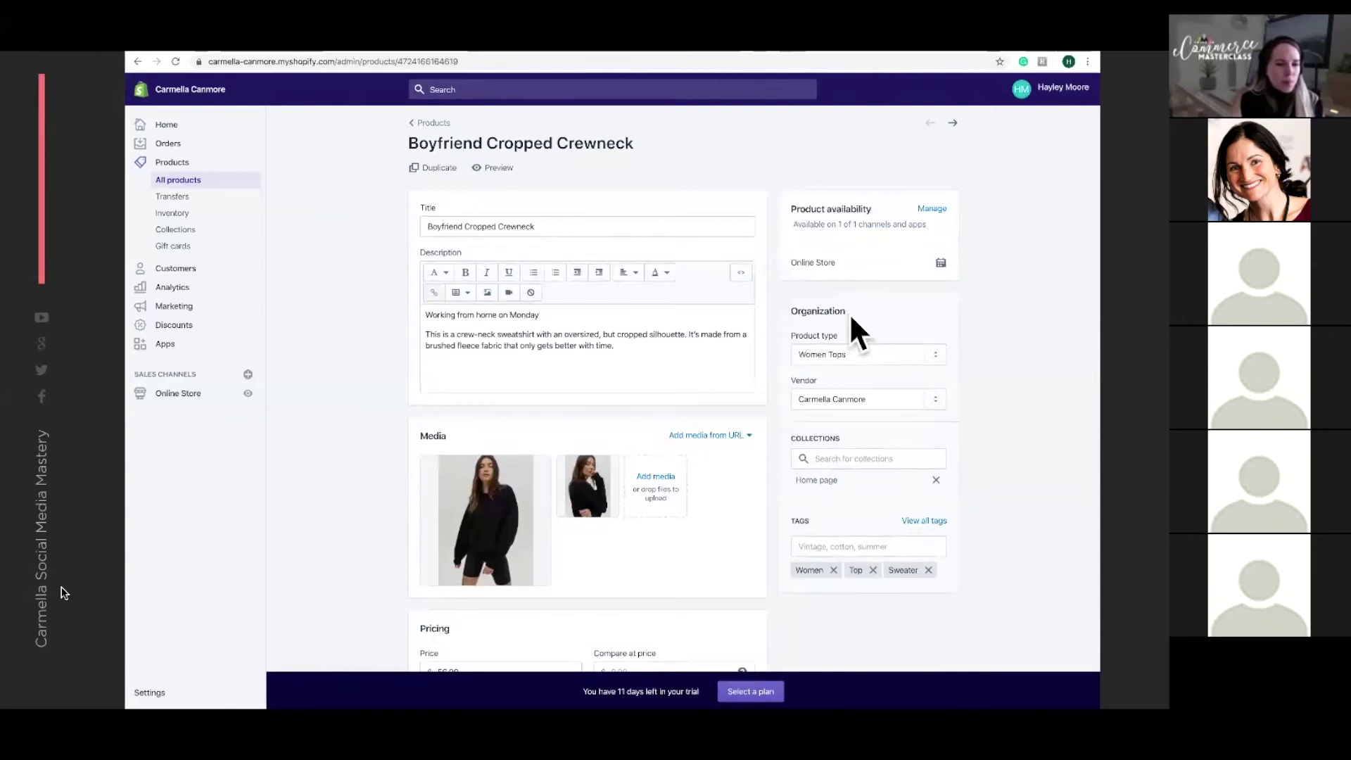
pyautogui.scroll(1, 851, 317)
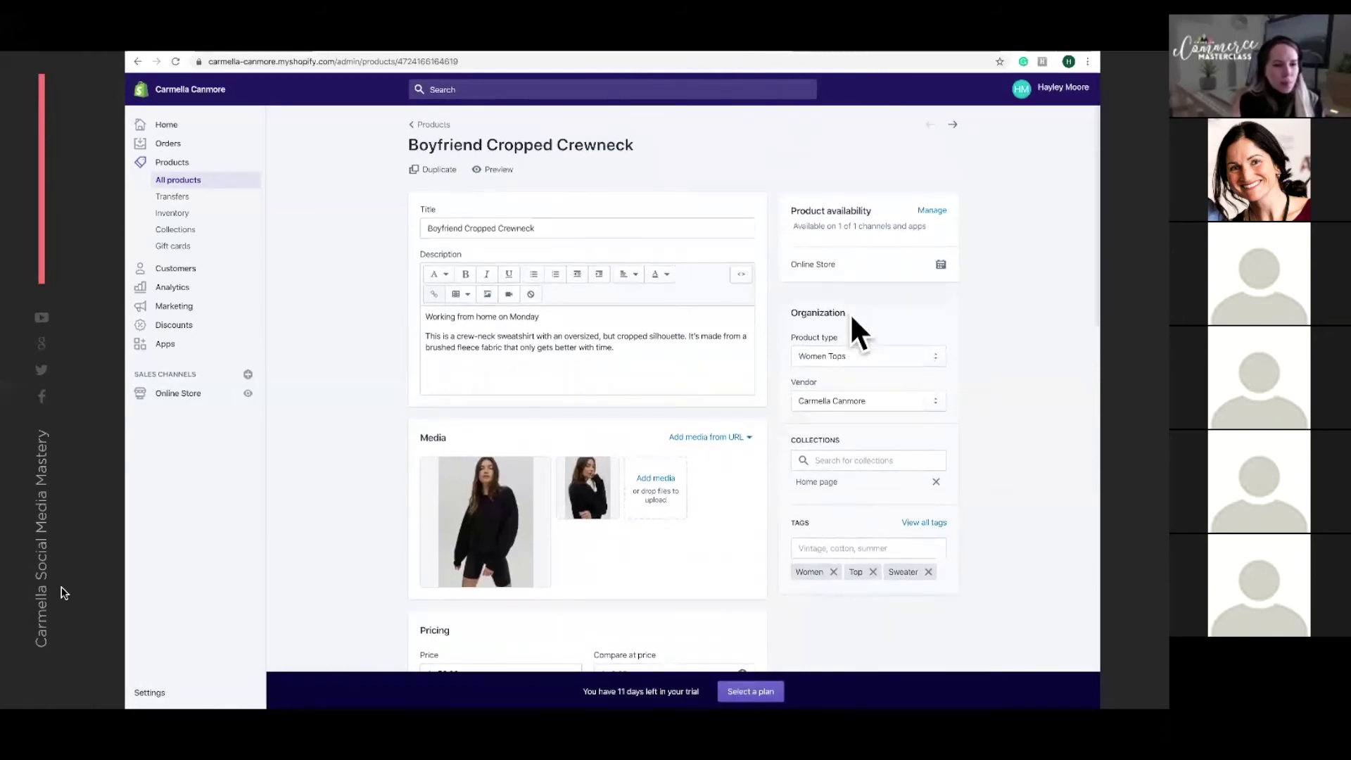
pyautogui.scroll(1, 851, 315)
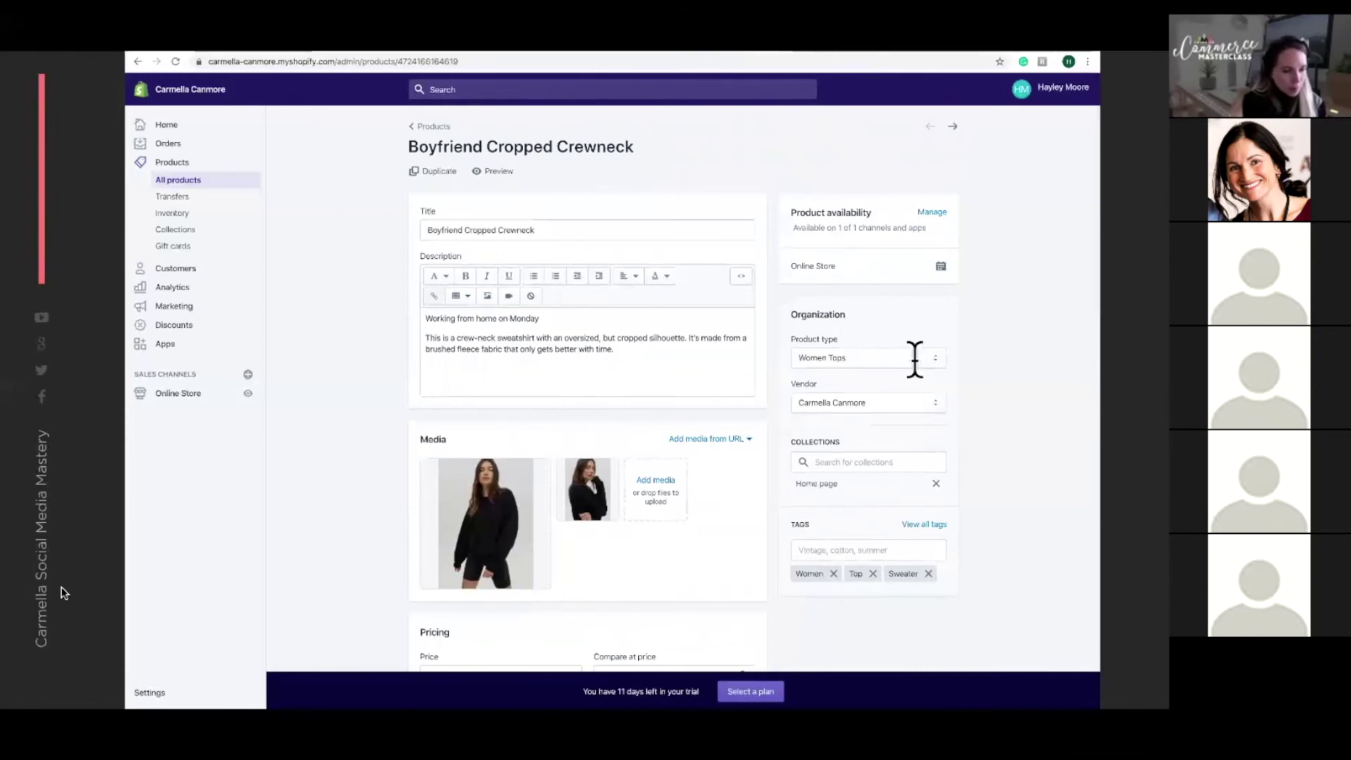
pyautogui.click(858, 358)
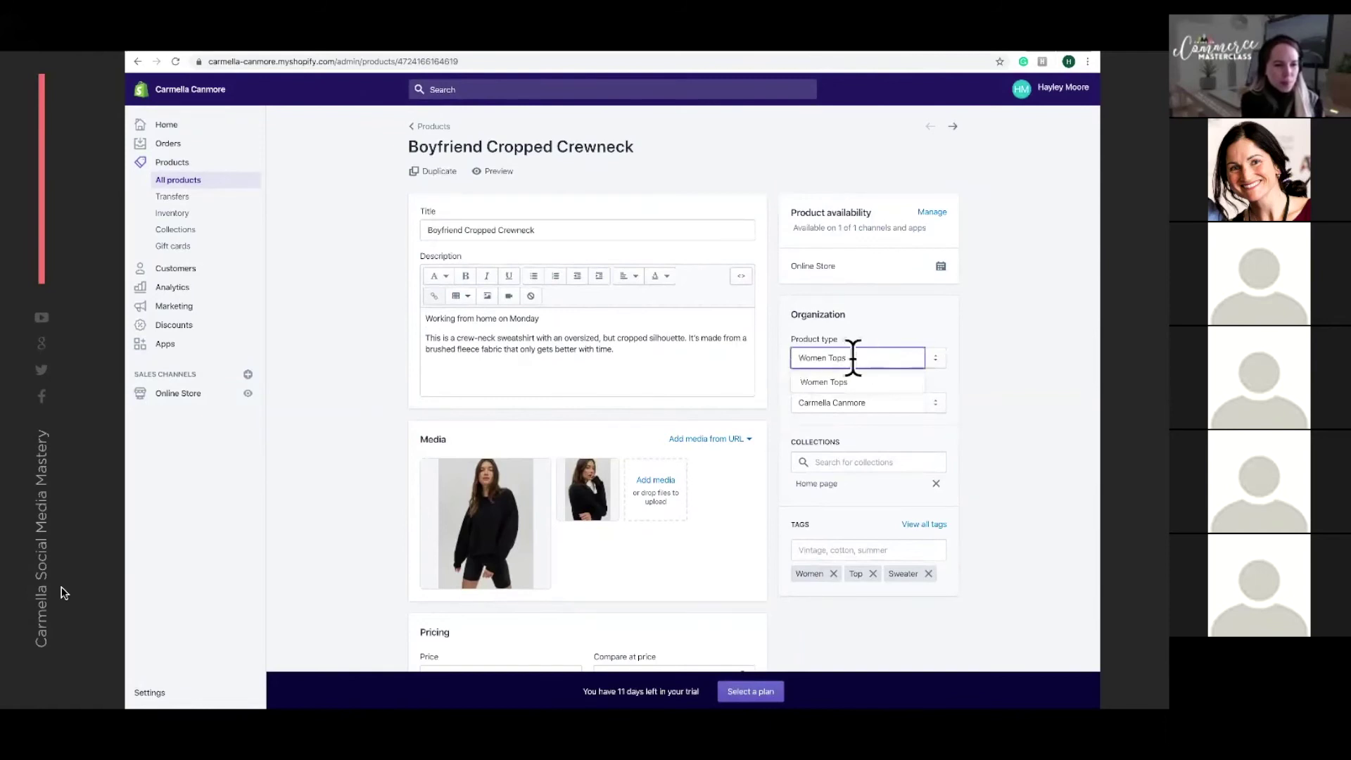
pyautogui.click(932, 319)
# Step: Move the product into the Women Tops collection and out of Home page
pyautogui.scroll(1, 892, 445)
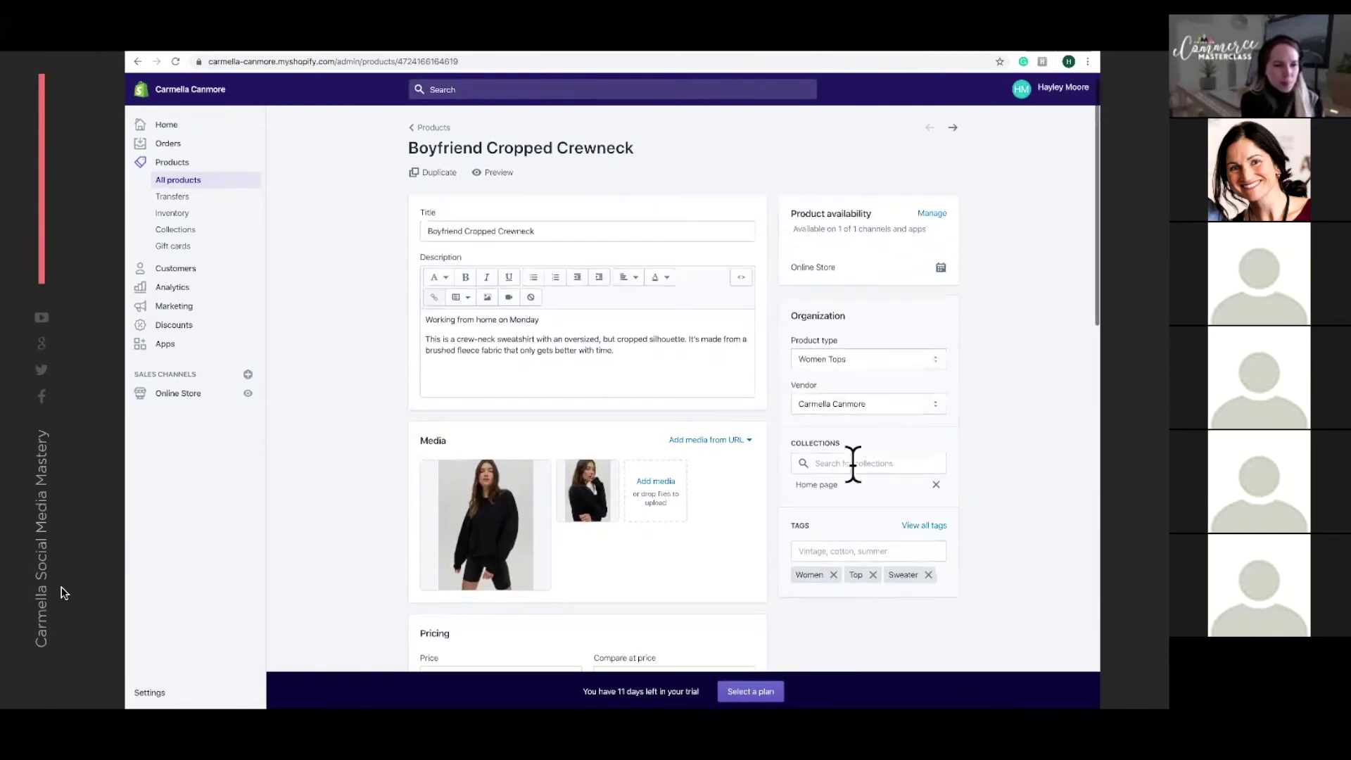
pyautogui.click(883, 465)
pyautogui.scroll(1, 883, 464)
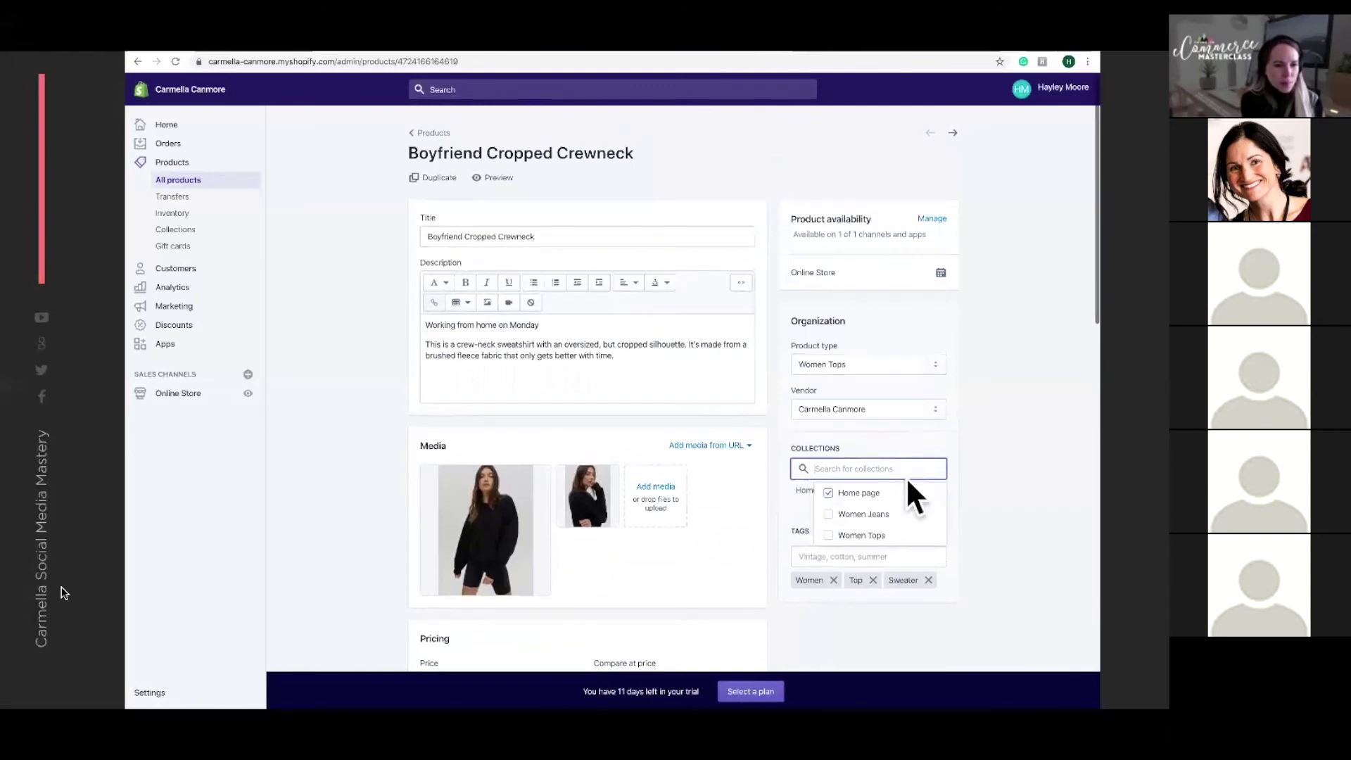
pyautogui.click(859, 535)
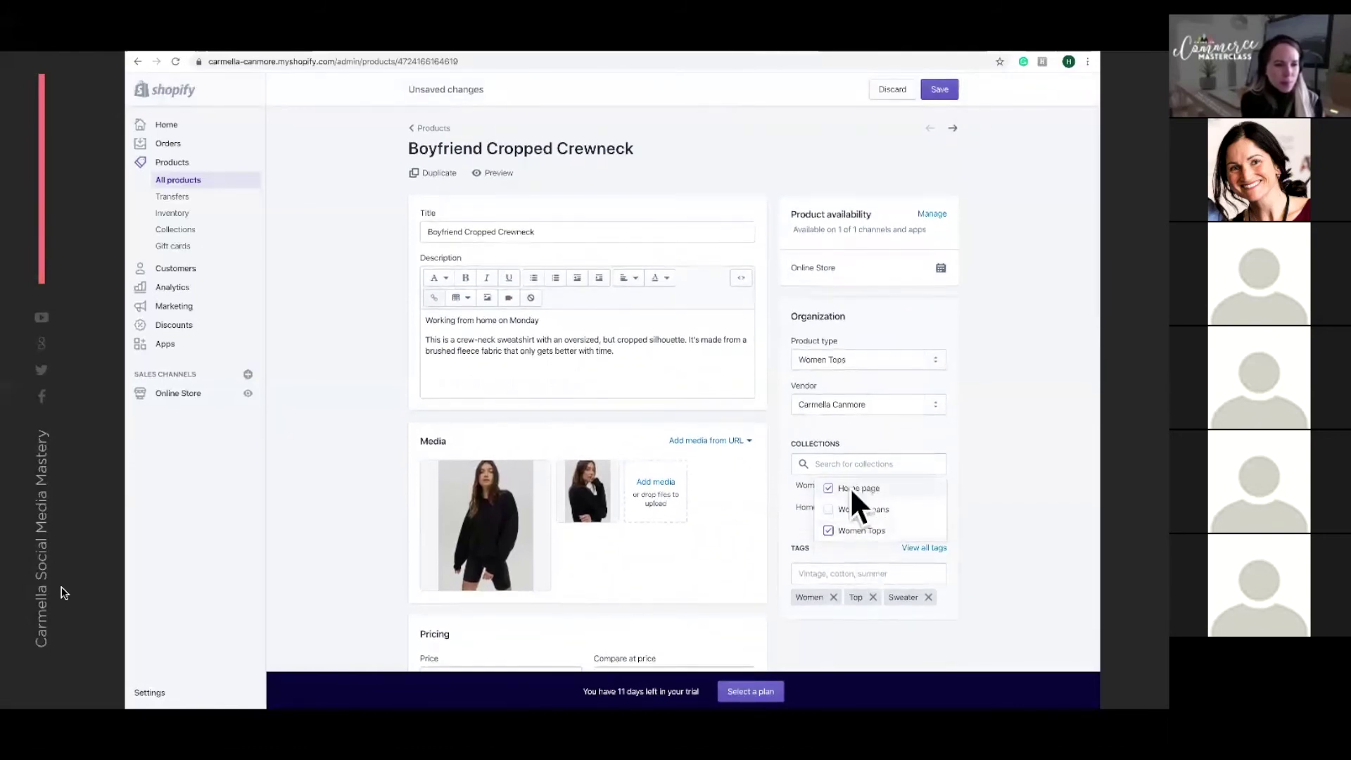
pyautogui.scroll(-1, 868, 484)
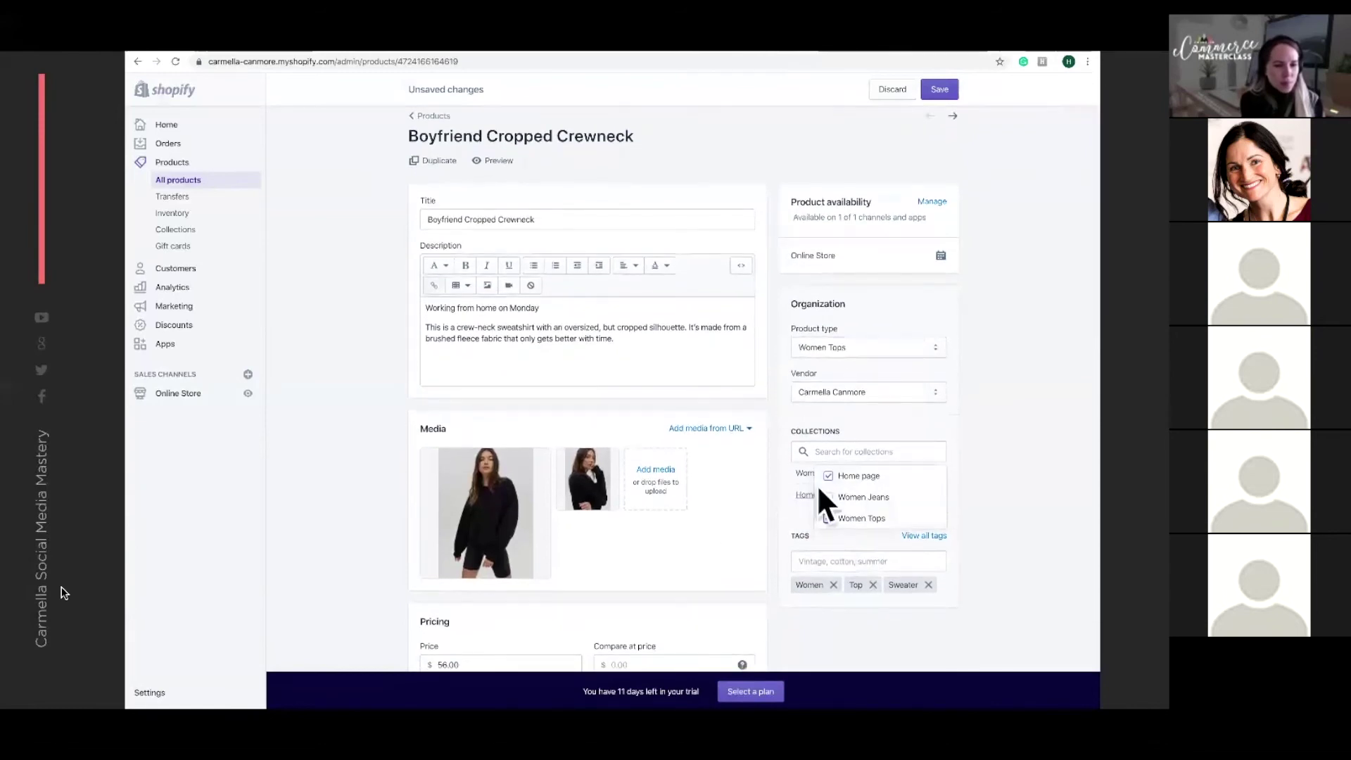
pyautogui.scroll(1, 872, 470)
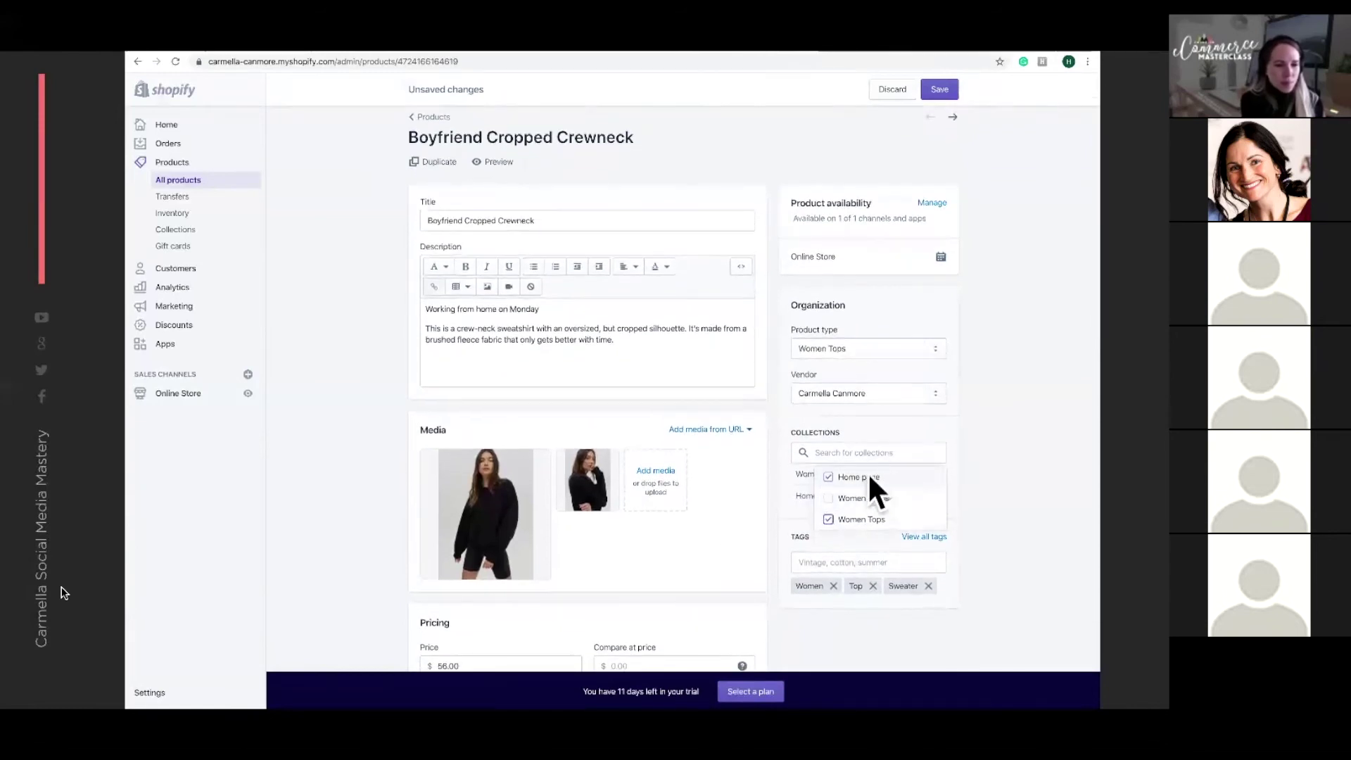
pyautogui.scroll(1, 869, 473)
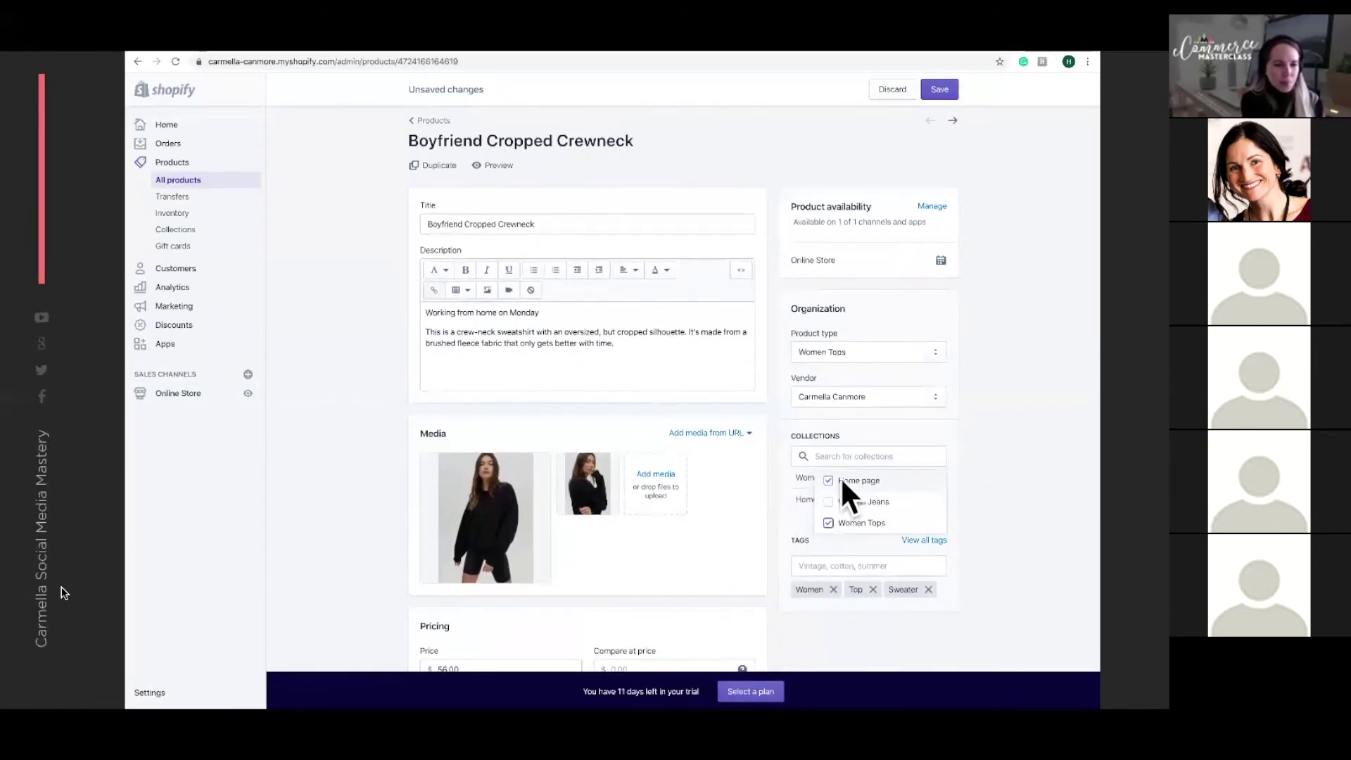
pyautogui.click(852, 483)
pyautogui.scroll(-1, 983, 461)
pyautogui.click(984, 466)
# Step: Save the product's collection changes and return to All products
pyautogui.scroll(-1, 844, 493)
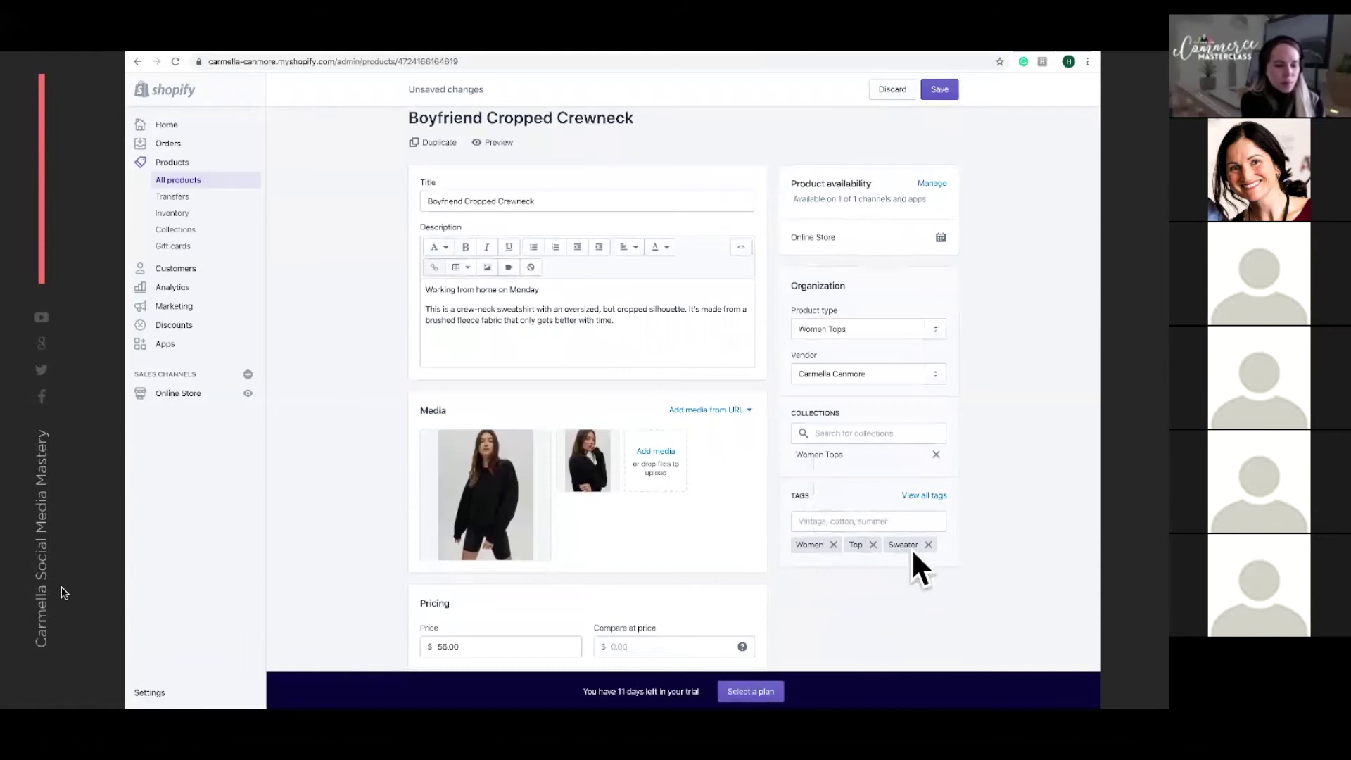
pyautogui.scroll(1, 853, 543)
pyautogui.scroll(1, 896, 569)
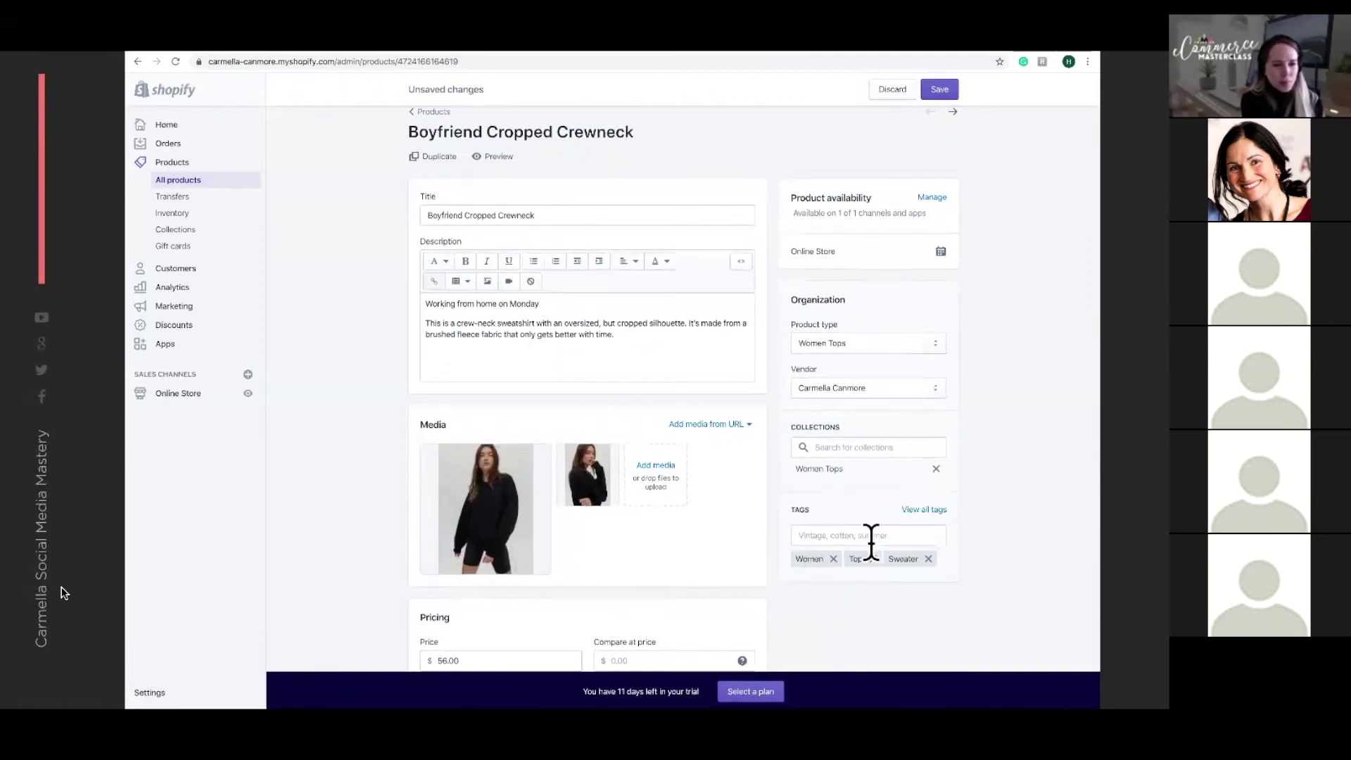
pyautogui.scroll(1, 872, 542)
pyautogui.click(941, 89)
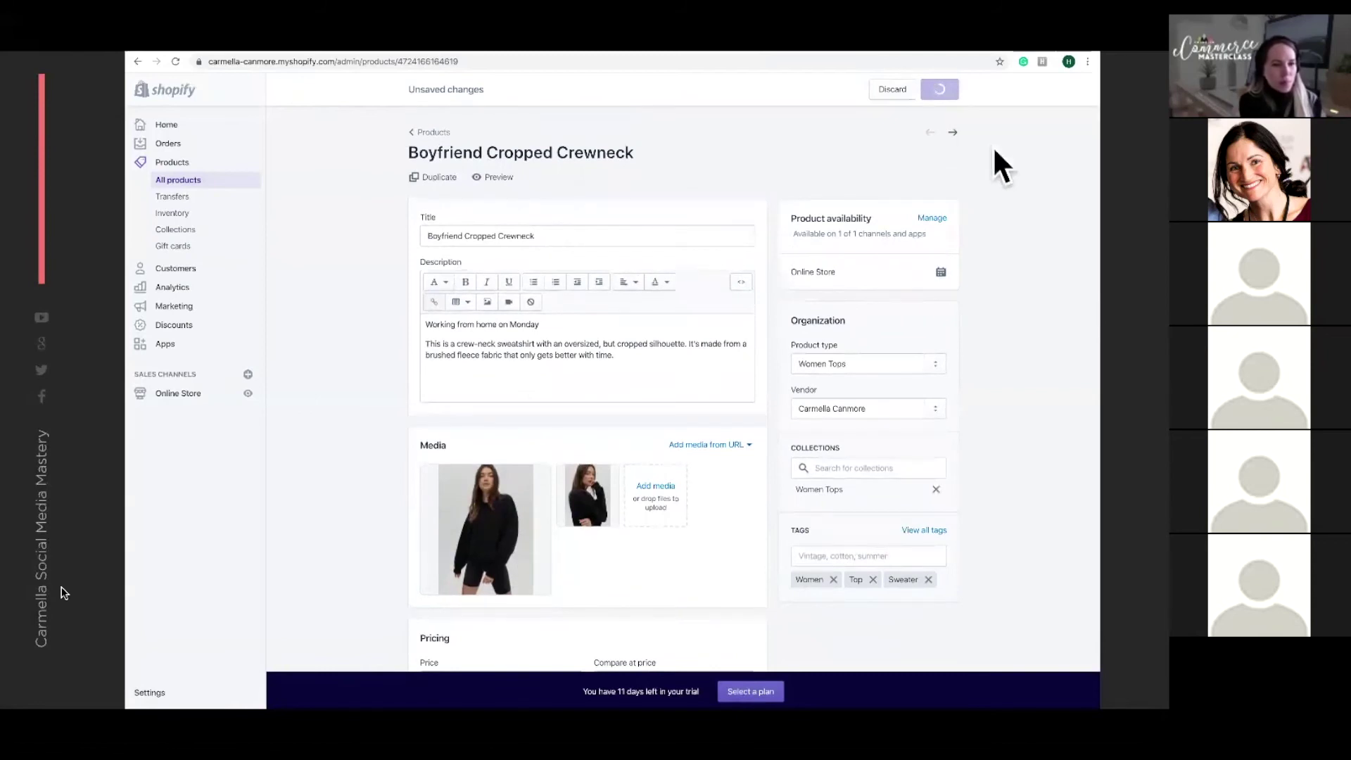
pyautogui.scroll(-1, 190, 179)
pyautogui.click(189, 181)
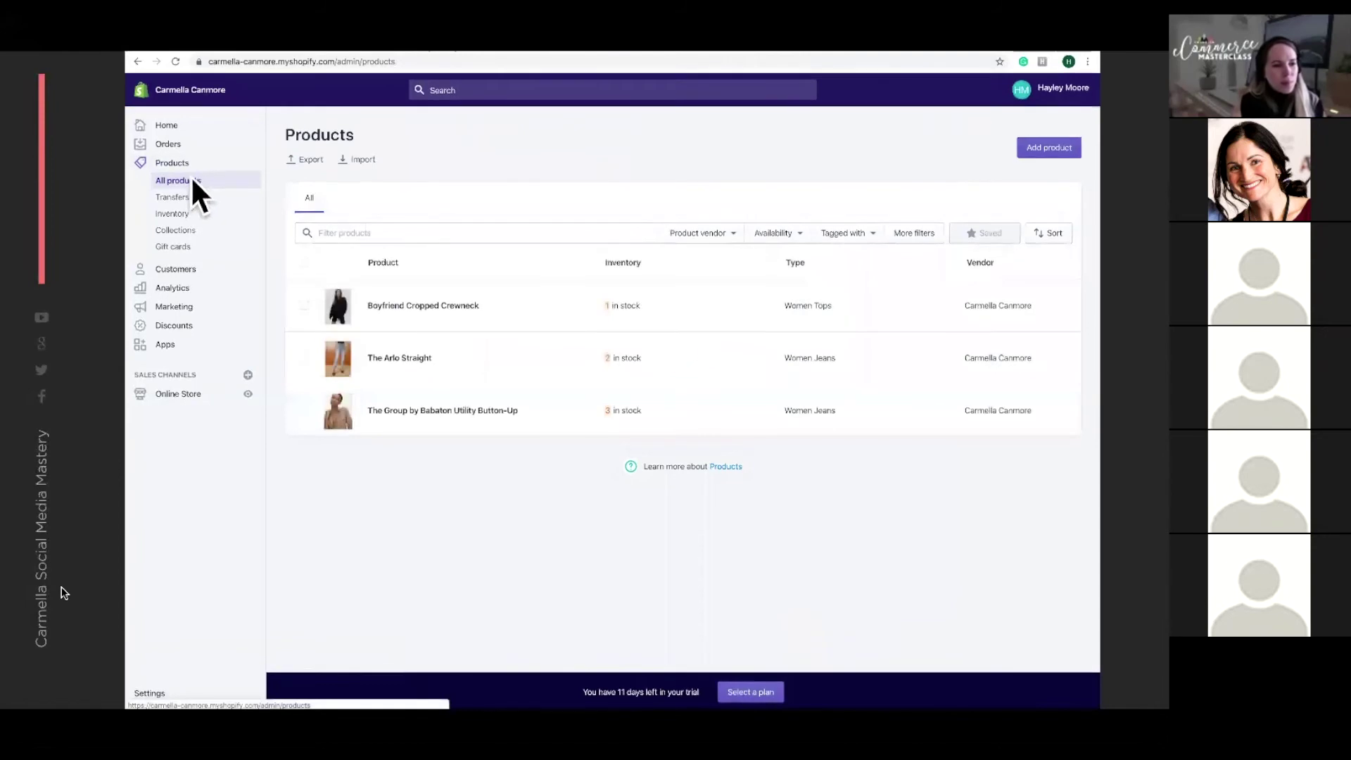
# Step: Add The Arlo Straight to the Women Jeans collection, save, and go back to All products
pyautogui.click(394, 359)
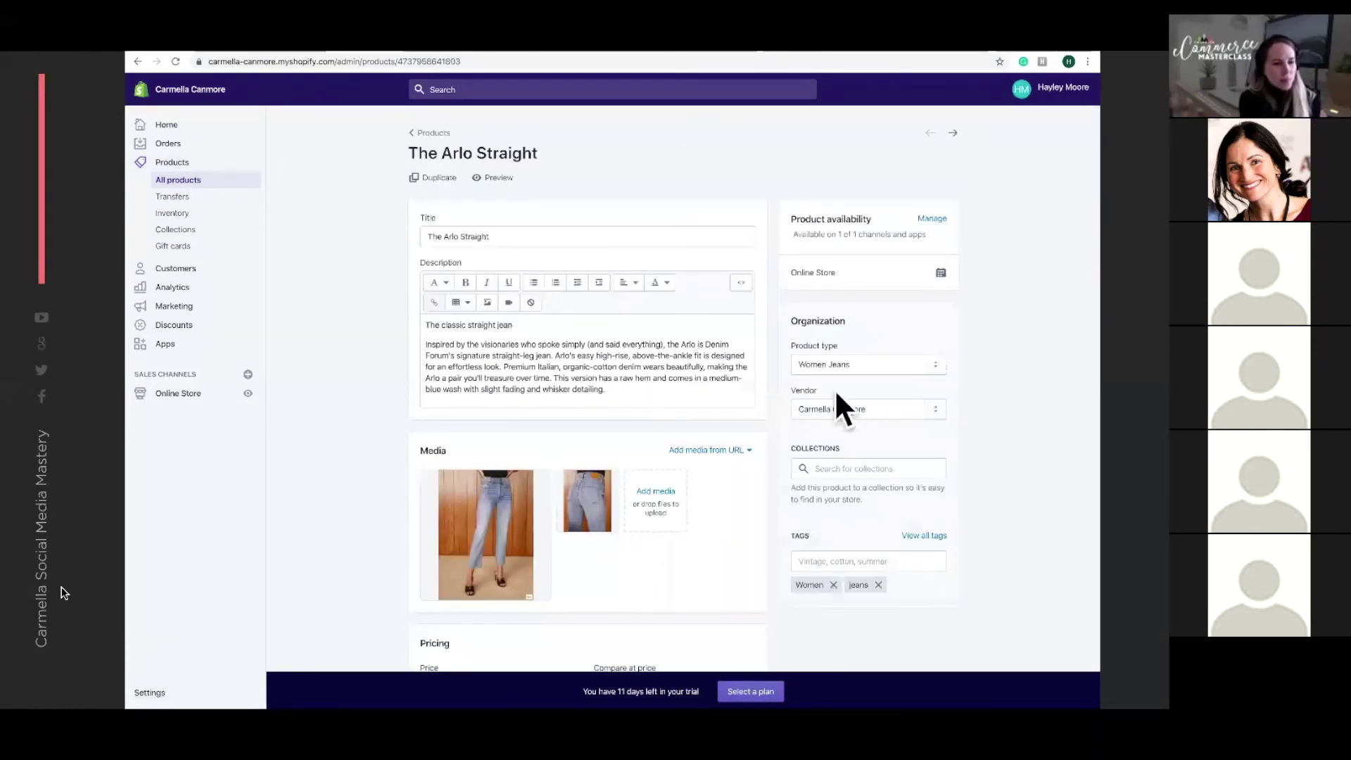
pyautogui.scroll(-1, 892, 394)
pyautogui.click(855, 458)
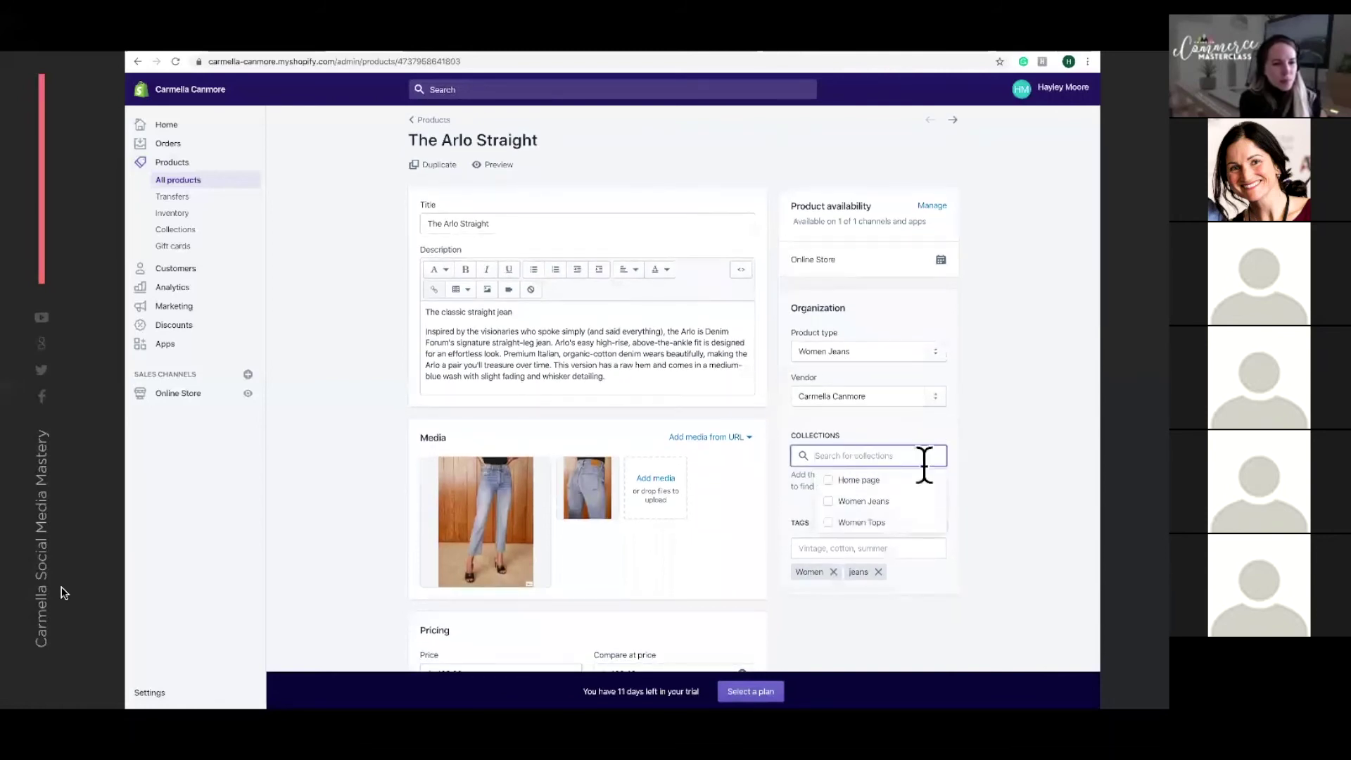
pyautogui.click(874, 500)
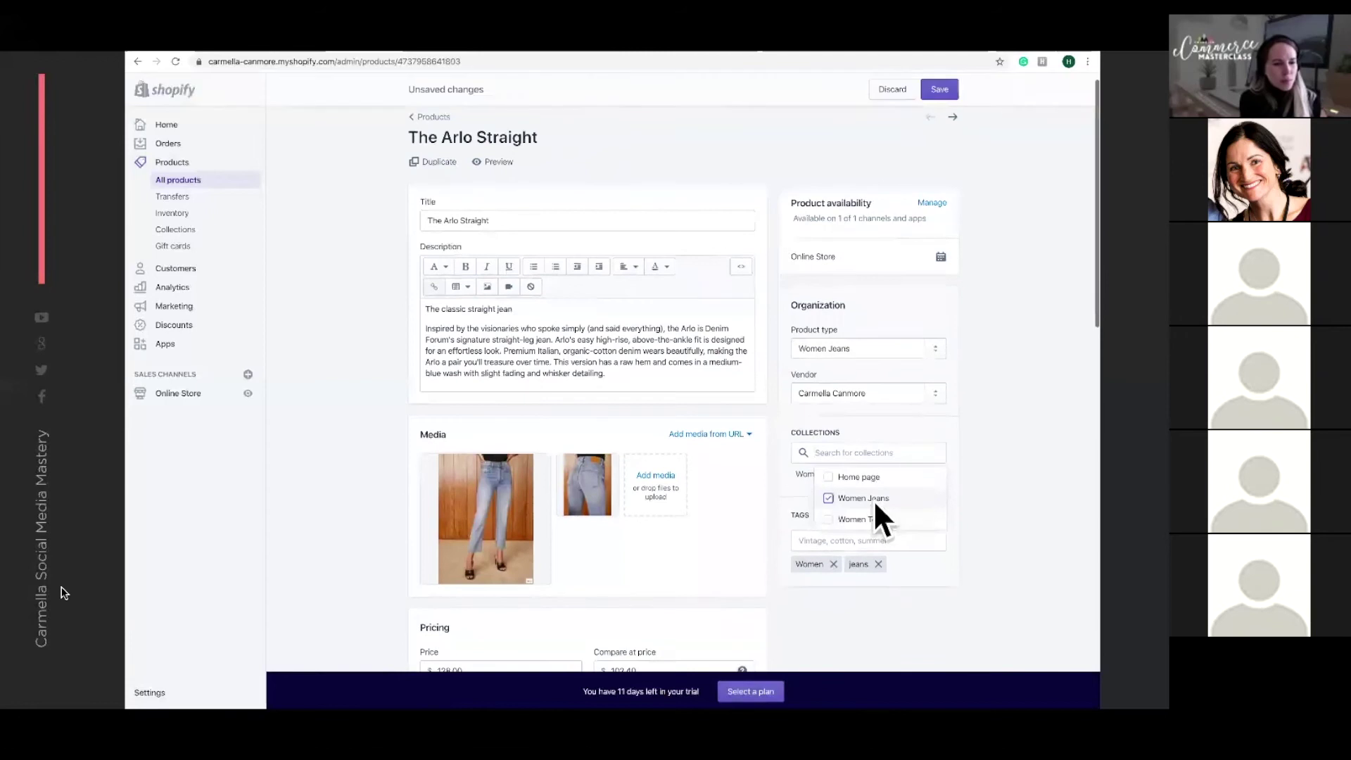
pyautogui.click(970, 489)
pyautogui.click(941, 90)
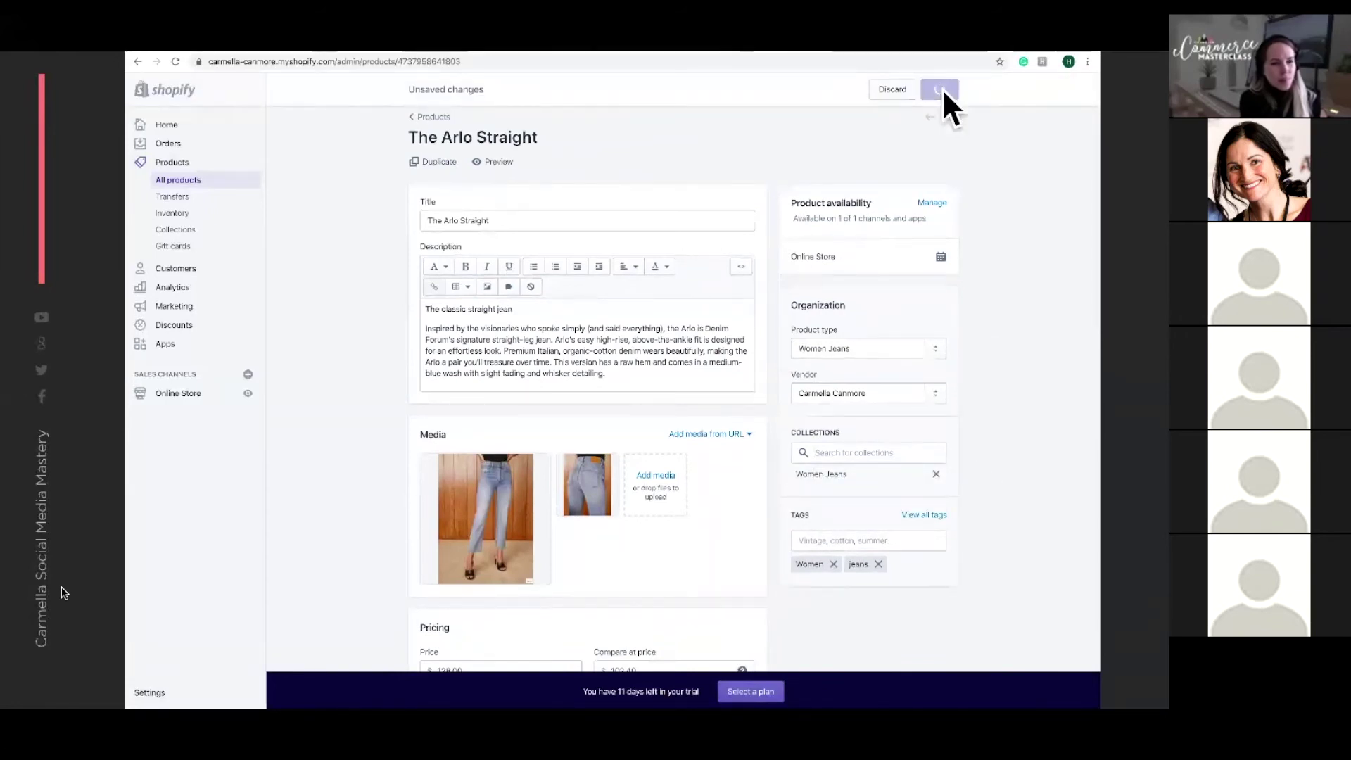
pyautogui.click(204, 179)
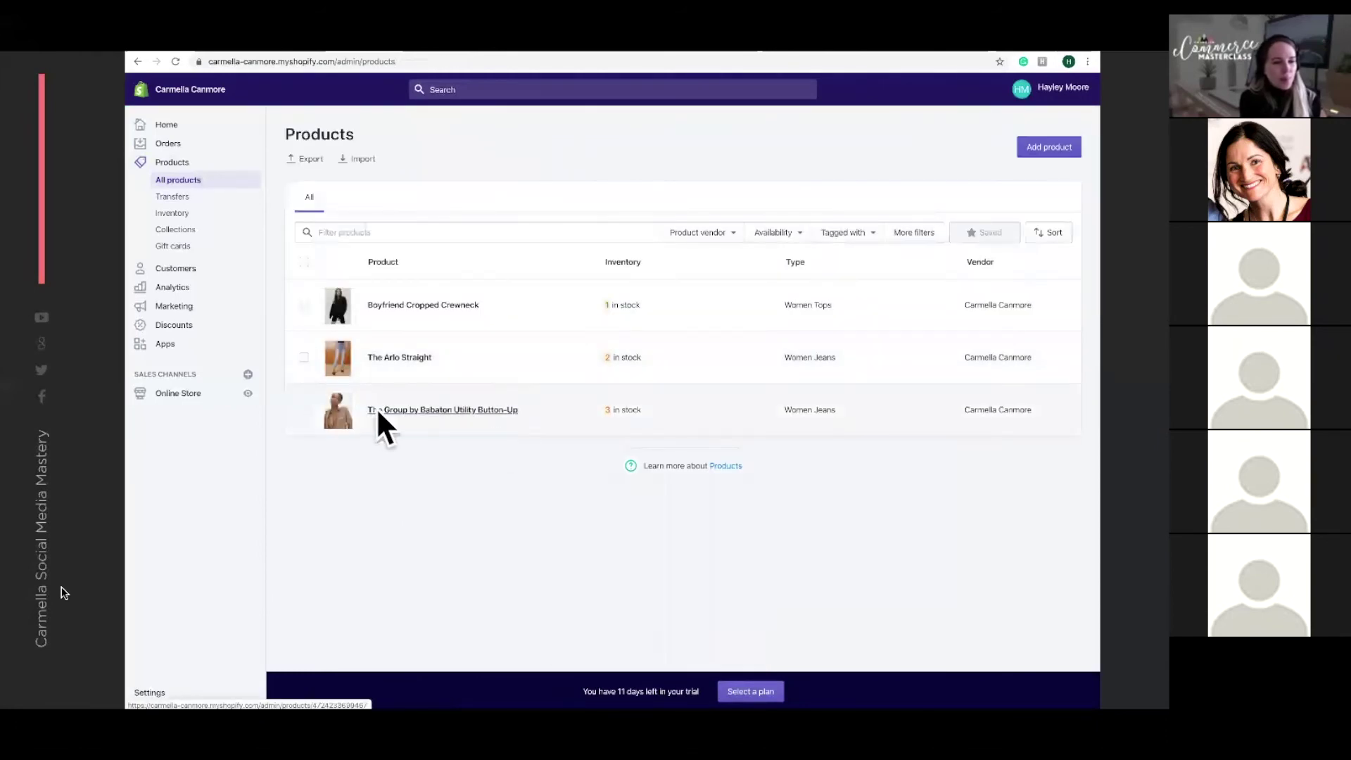
# Step: Open The Group by Babaton Utility Button-Up and change its product type to Women Tops
pyautogui.click(417, 408)
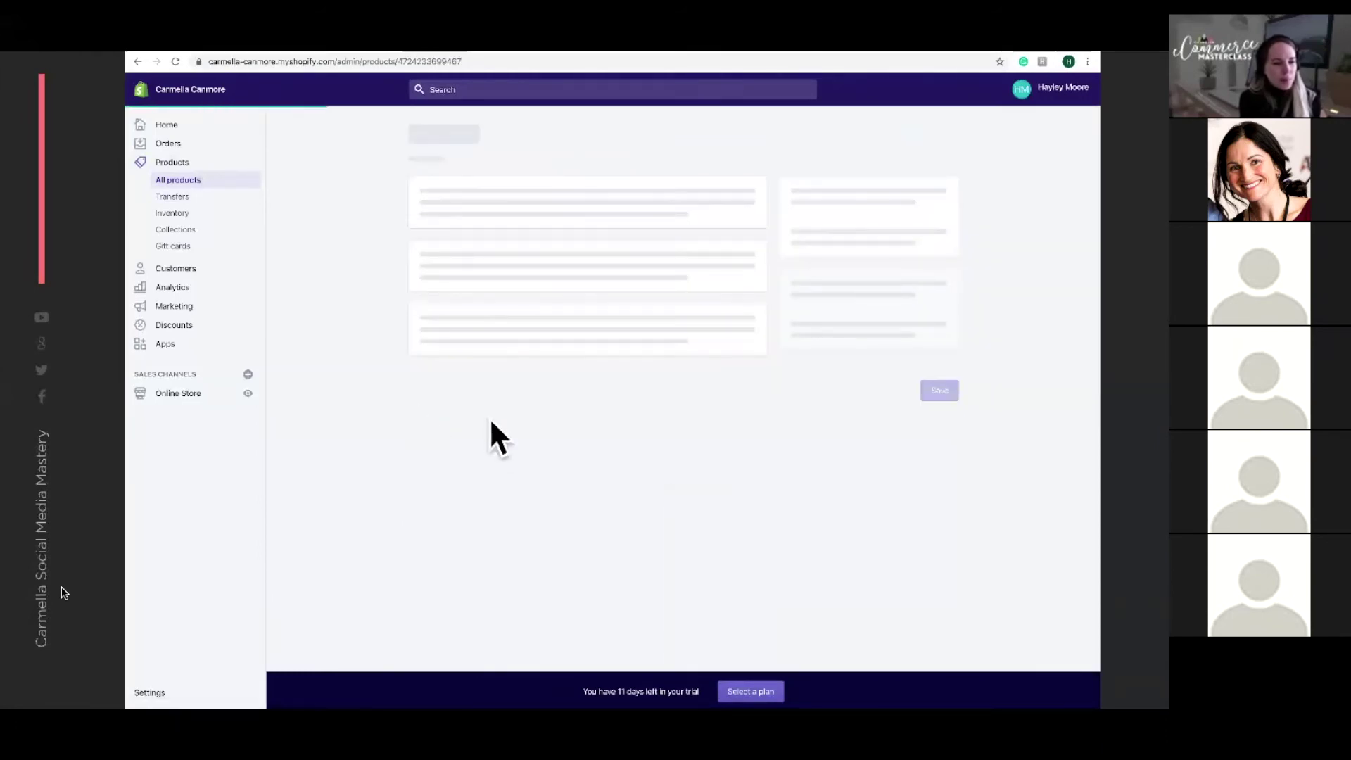
pyautogui.click(905, 364)
pyautogui.doubleClick(904, 364)
pyautogui.tripleClick(905, 364)
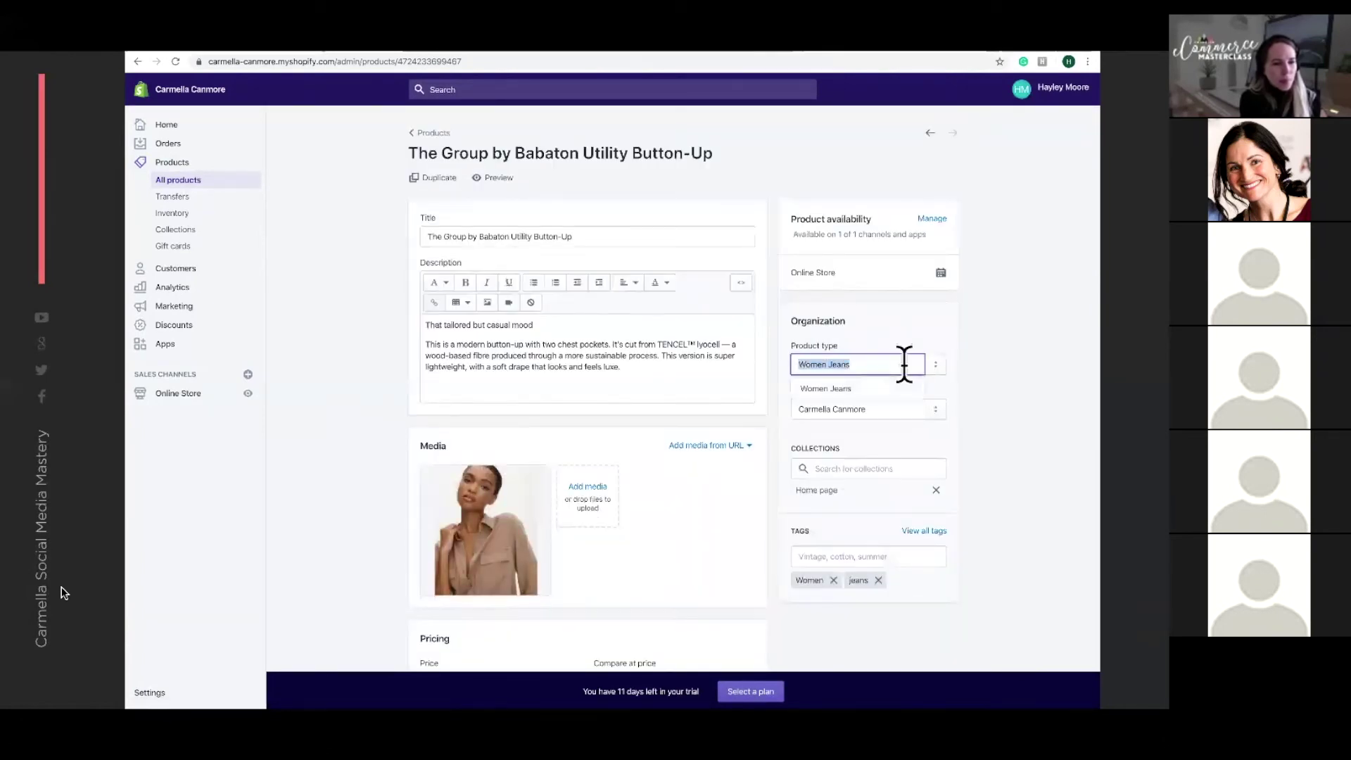
pyautogui.write('Women J')
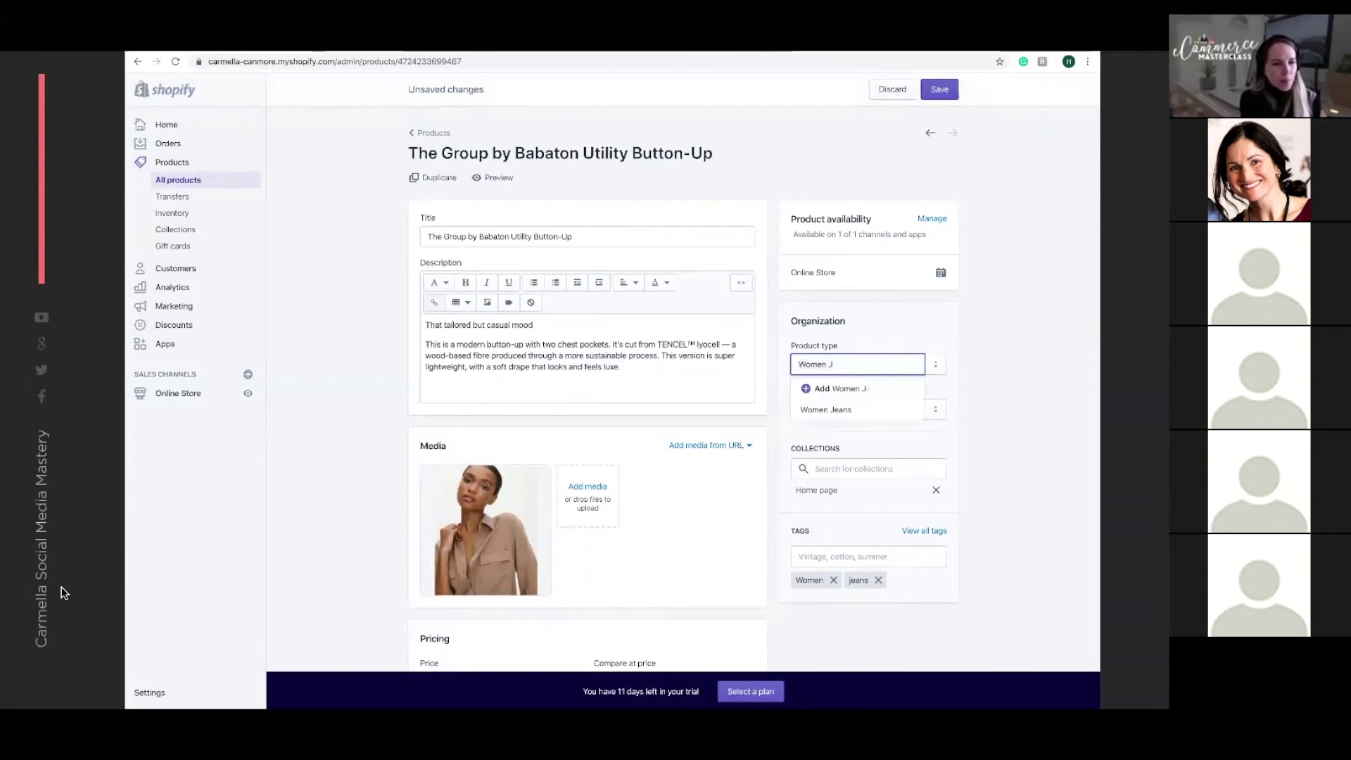
pyautogui.press('BackSpace')
pyautogui.press('BackSpace')
pyautogui.write('Top')
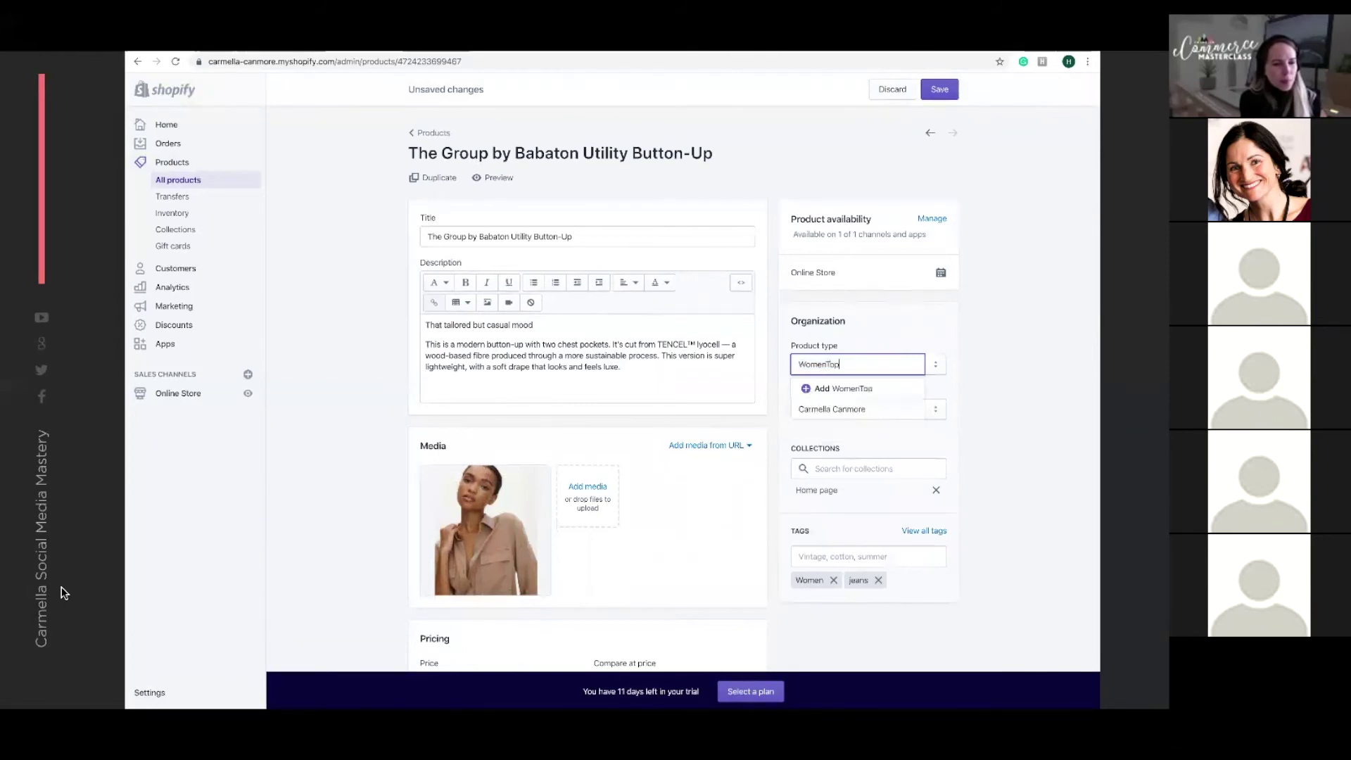
pyautogui.write('o')
pyautogui.press('BackSpace')
pyautogui.press('BackSpace')
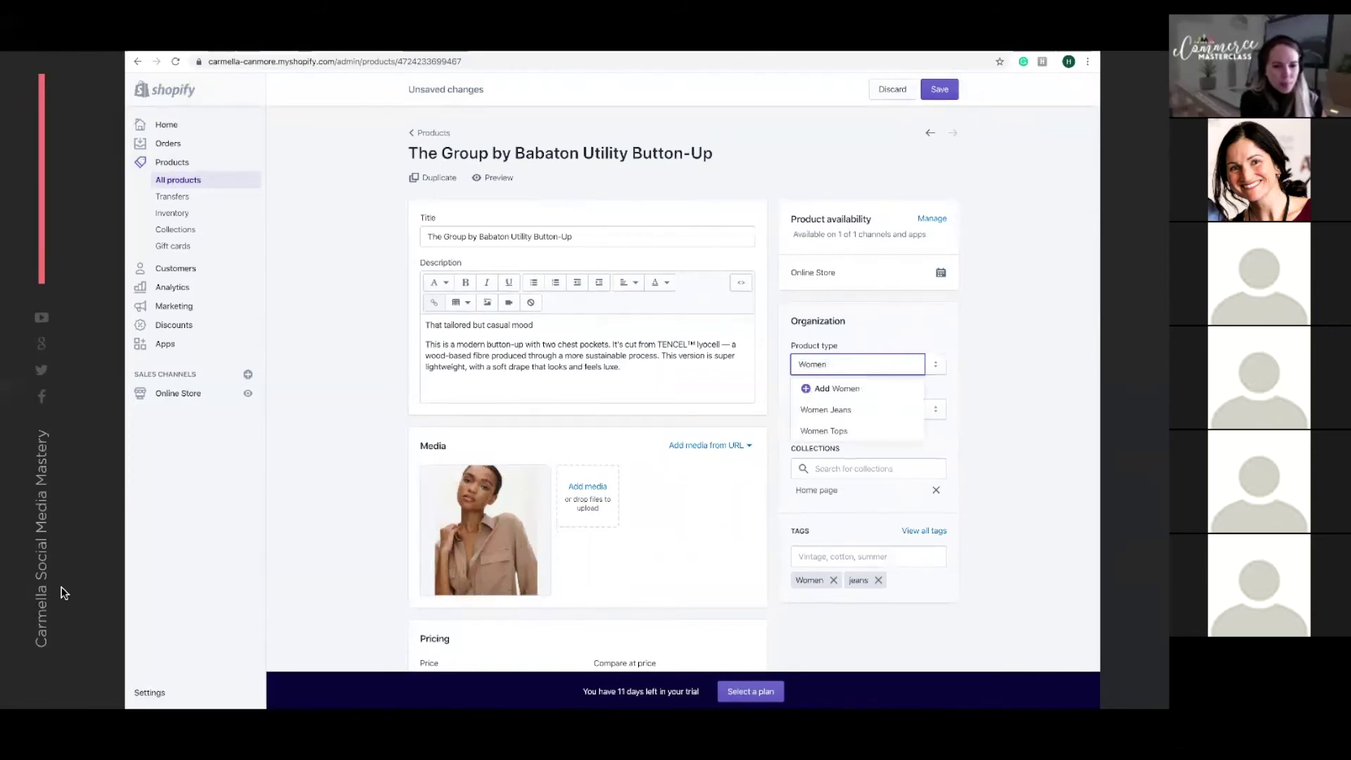
pyautogui.click(860, 429)
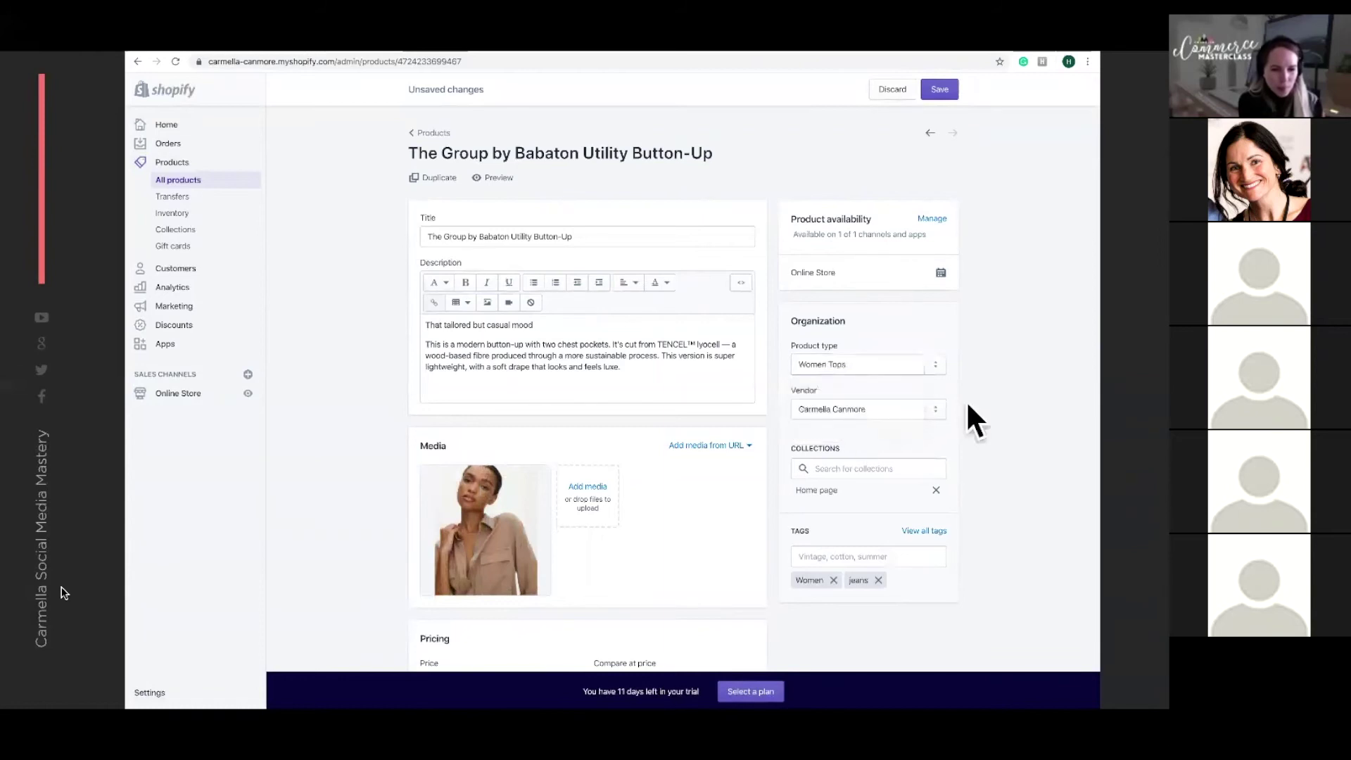
# Step: Add the button-up to the Women Tops collection, save it, and go to Online Store
pyautogui.click(884, 468)
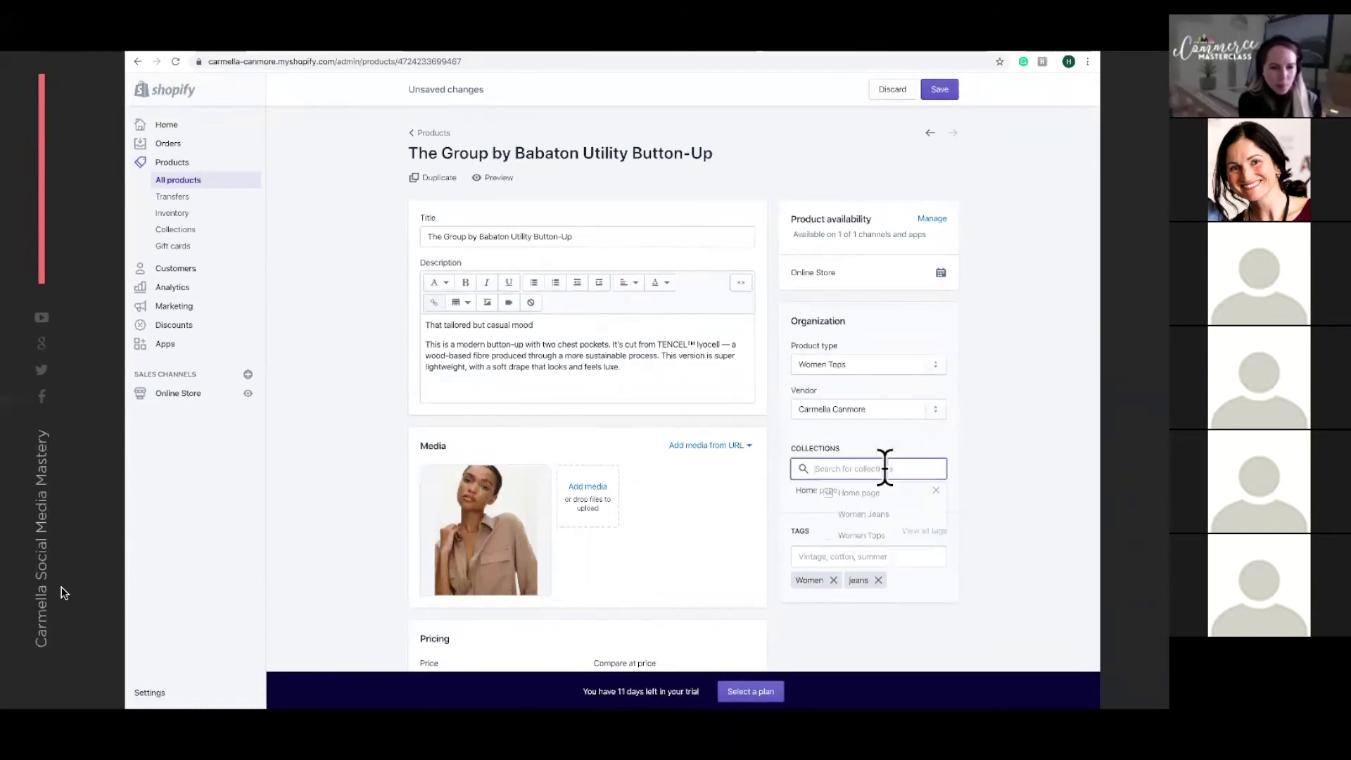
pyautogui.click(863, 532)
pyautogui.click(972, 492)
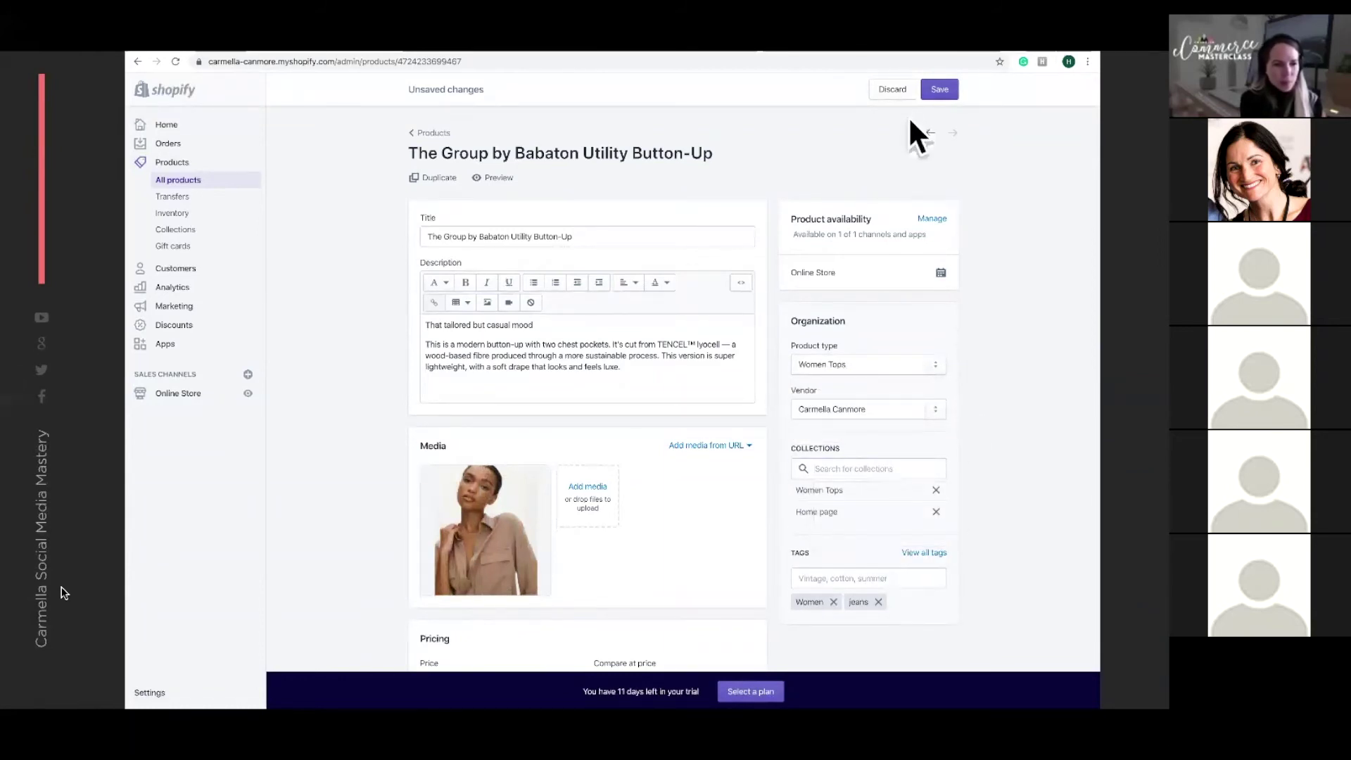
pyautogui.click(941, 89)
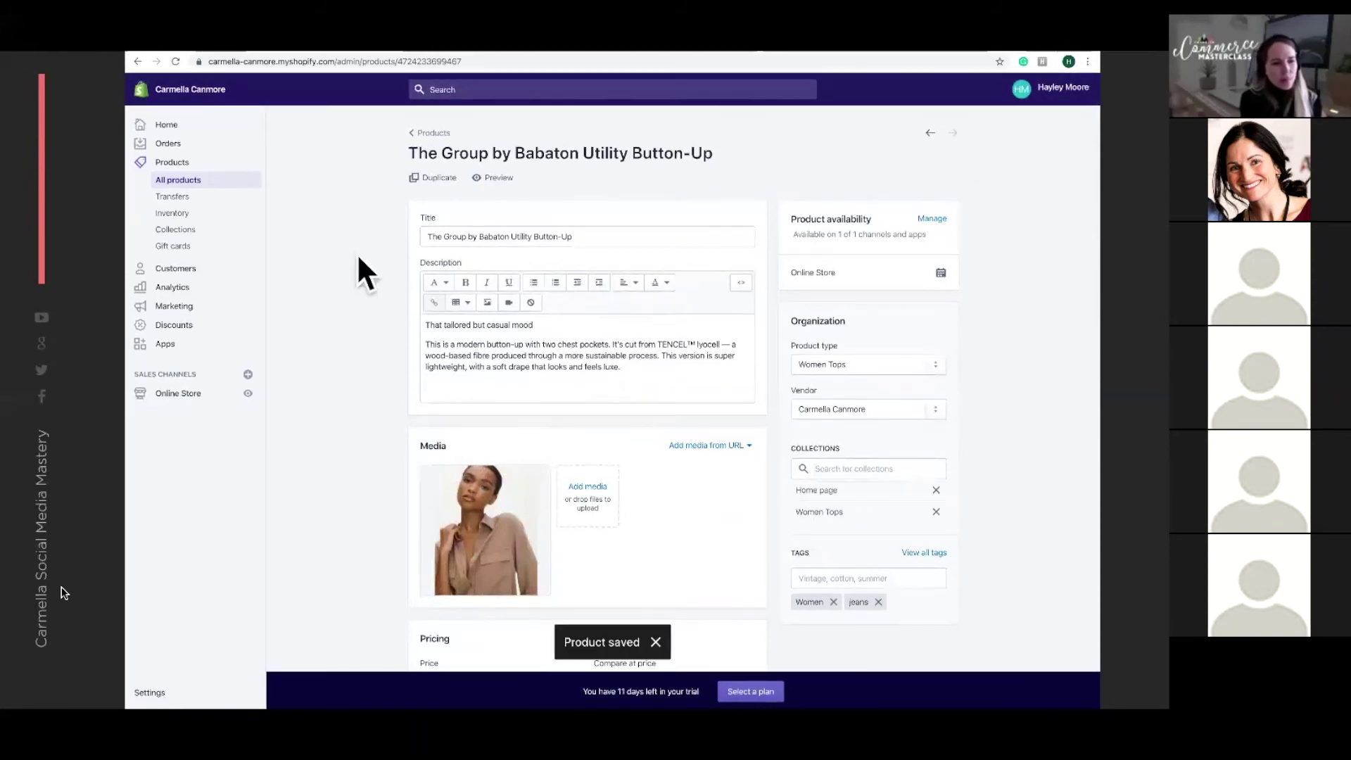
pyautogui.click(179, 182)
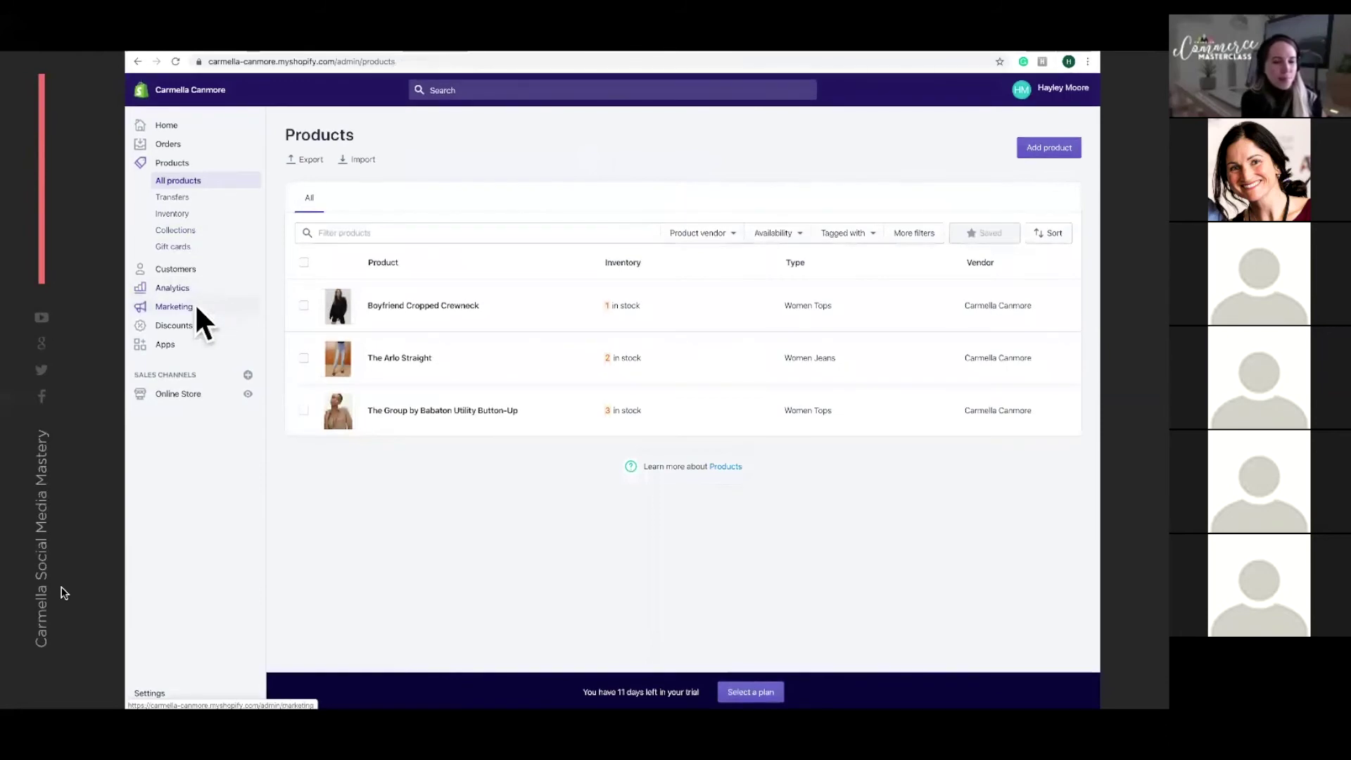
pyautogui.click(172, 393)
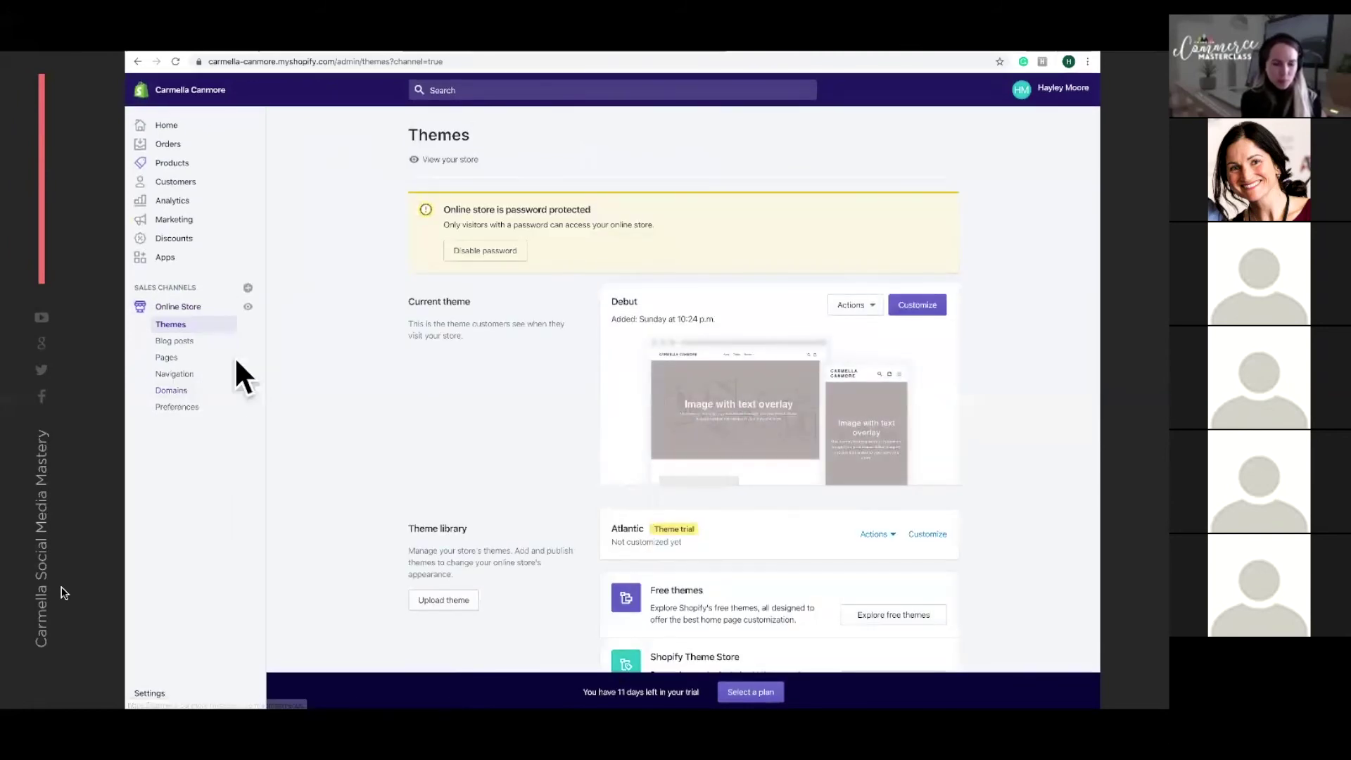
# Step: Open the Main menu under Online Store Navigation
pyautogui.click(188, 376)
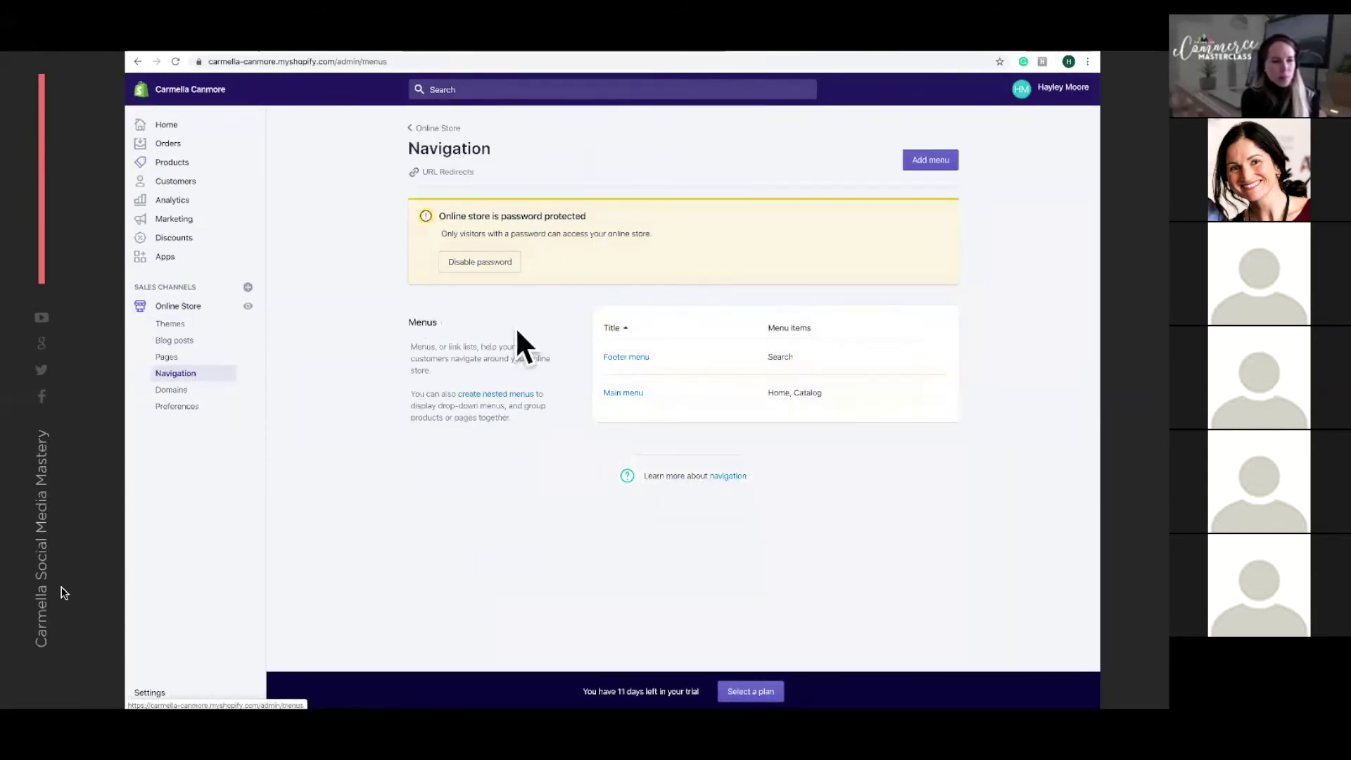
pyautogui.click(622, 394)
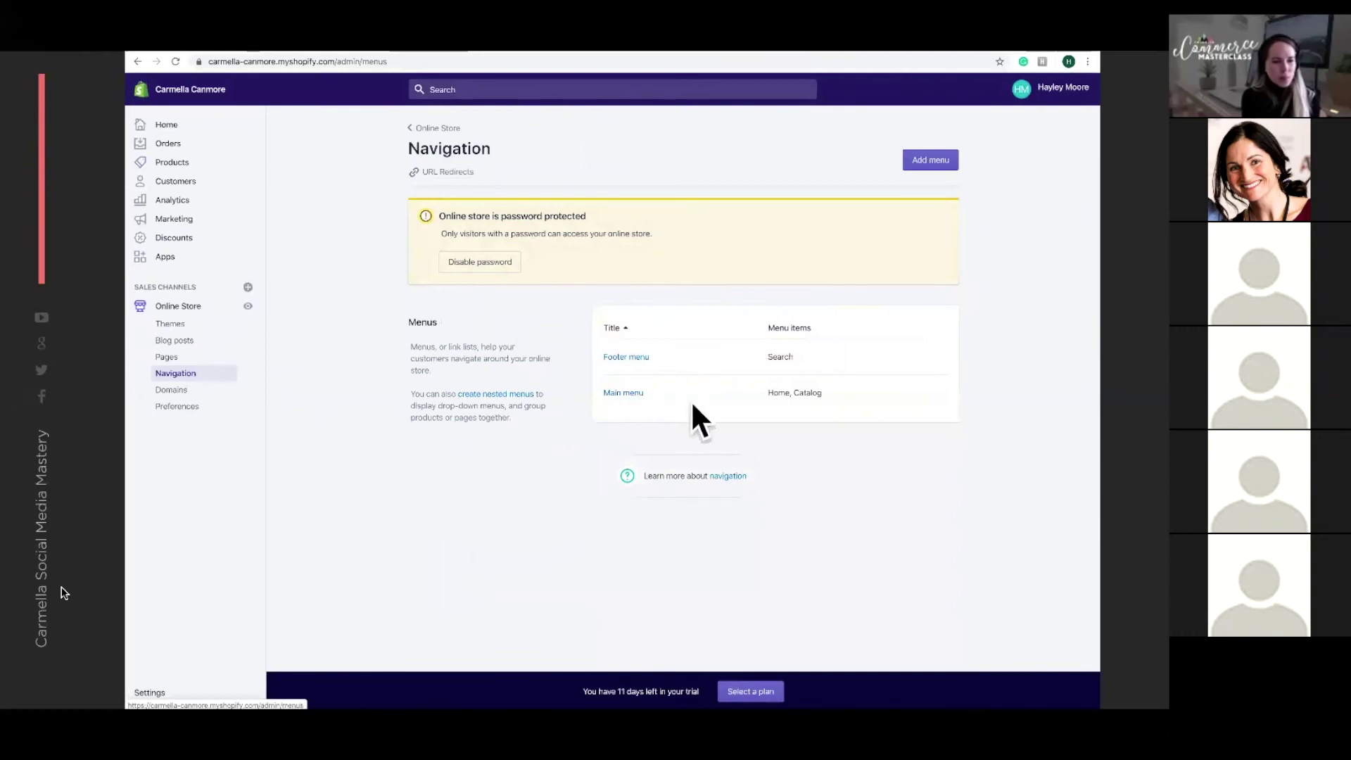
pyautogui.click(613, 391)
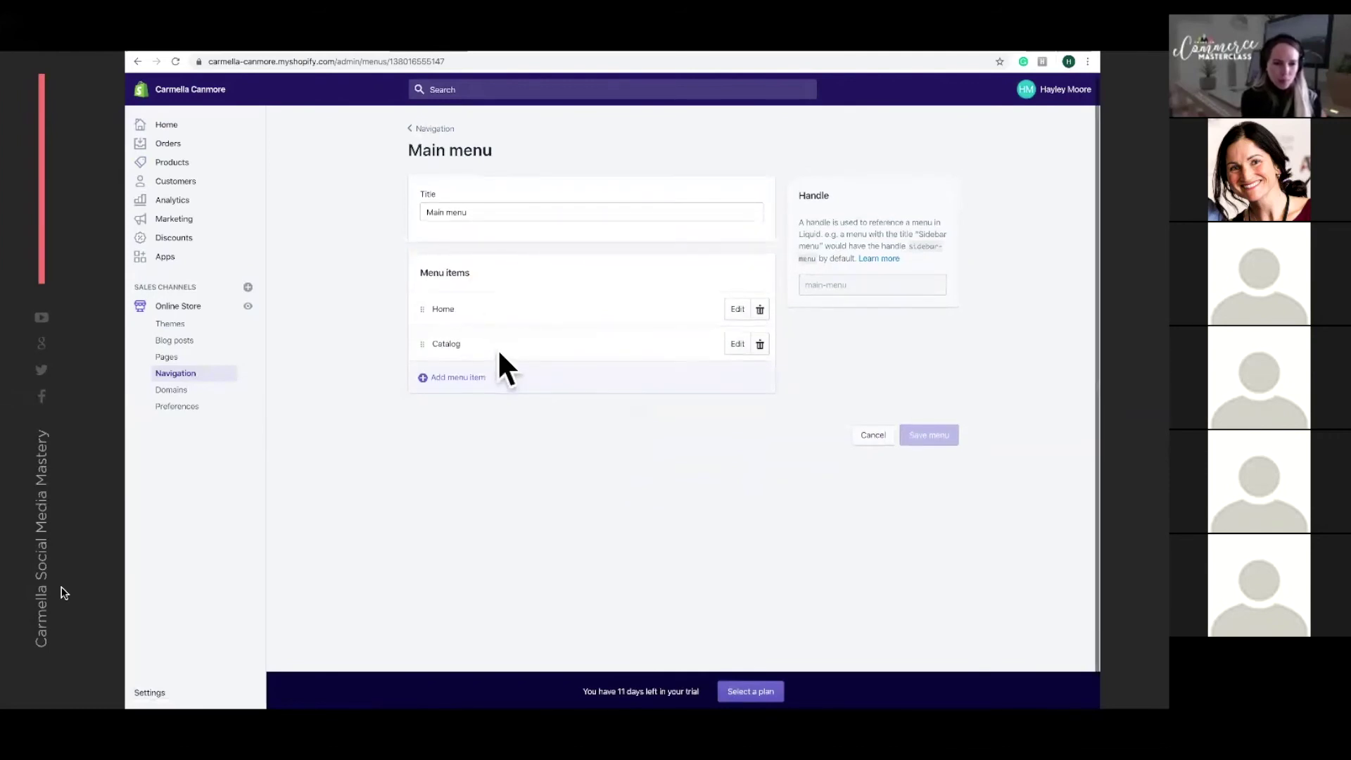
# Step: Add a 'Women' menu item linked to the Women Jeans collection
pyautogui.click(484, 377)
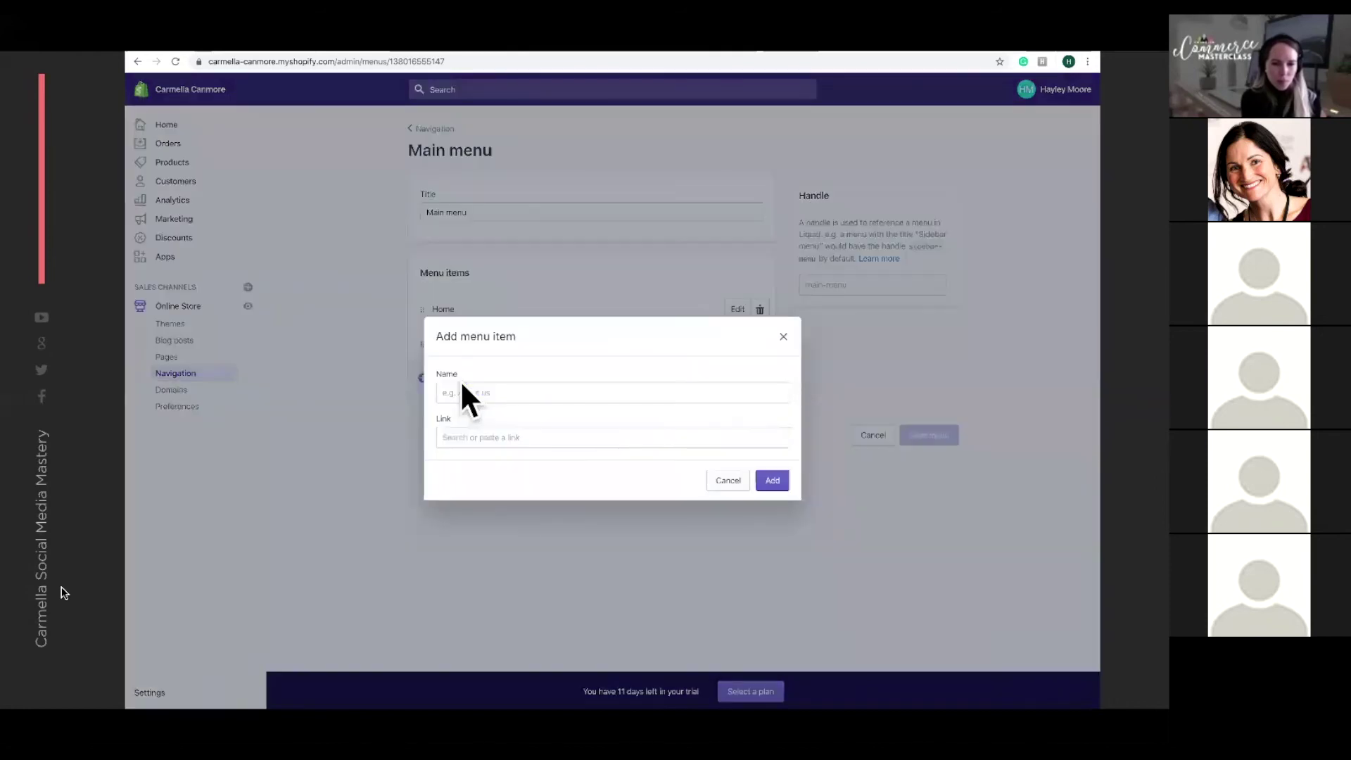
pyautogui.click(525, 391)
pyautogui.write('W')
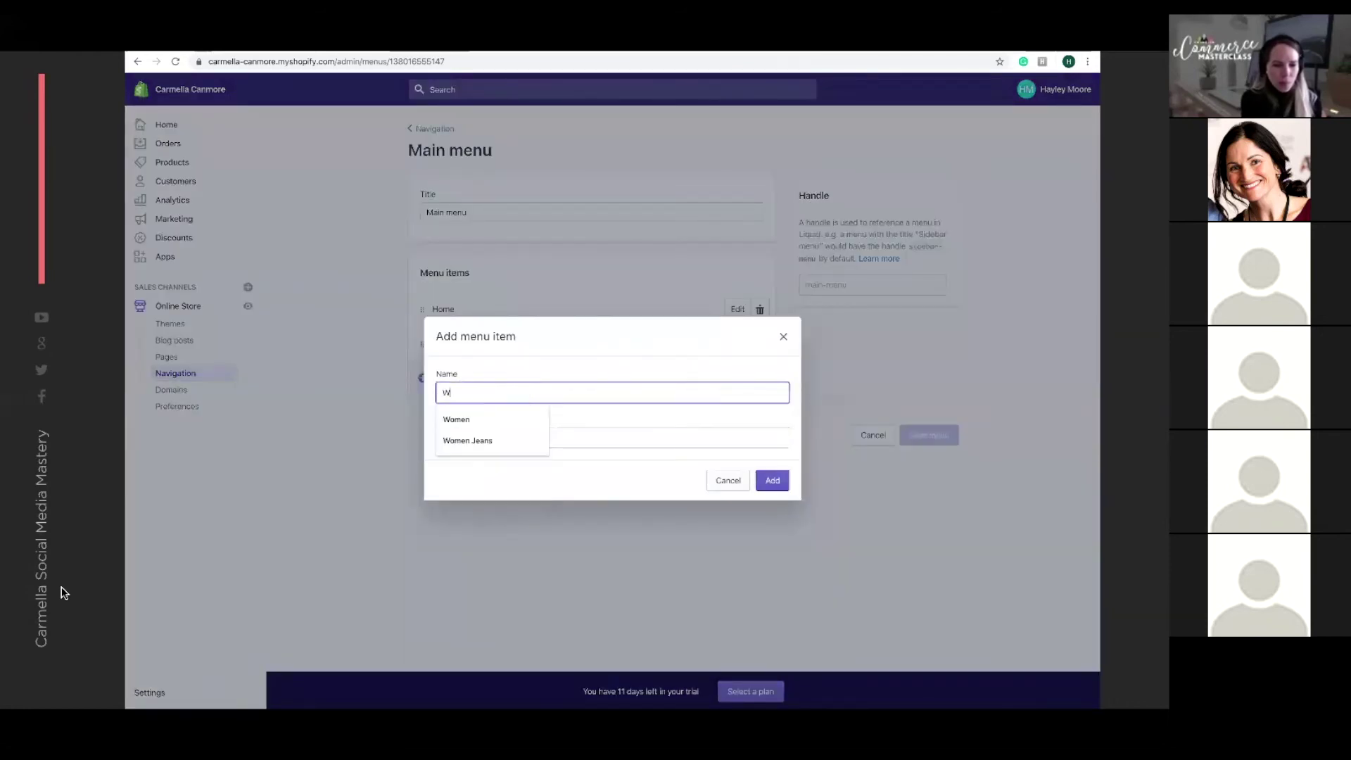
pyautogui.write('omen')
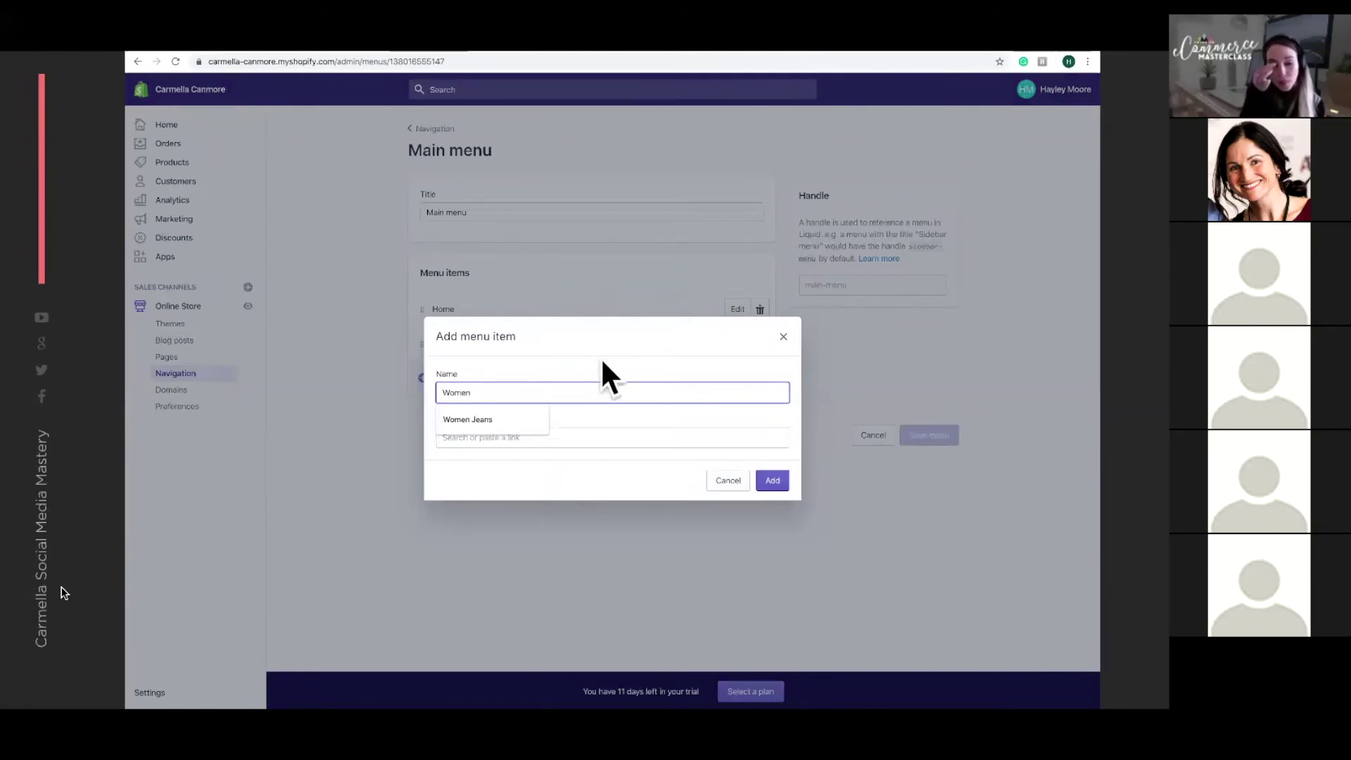
pyautogui.click(648, 433)
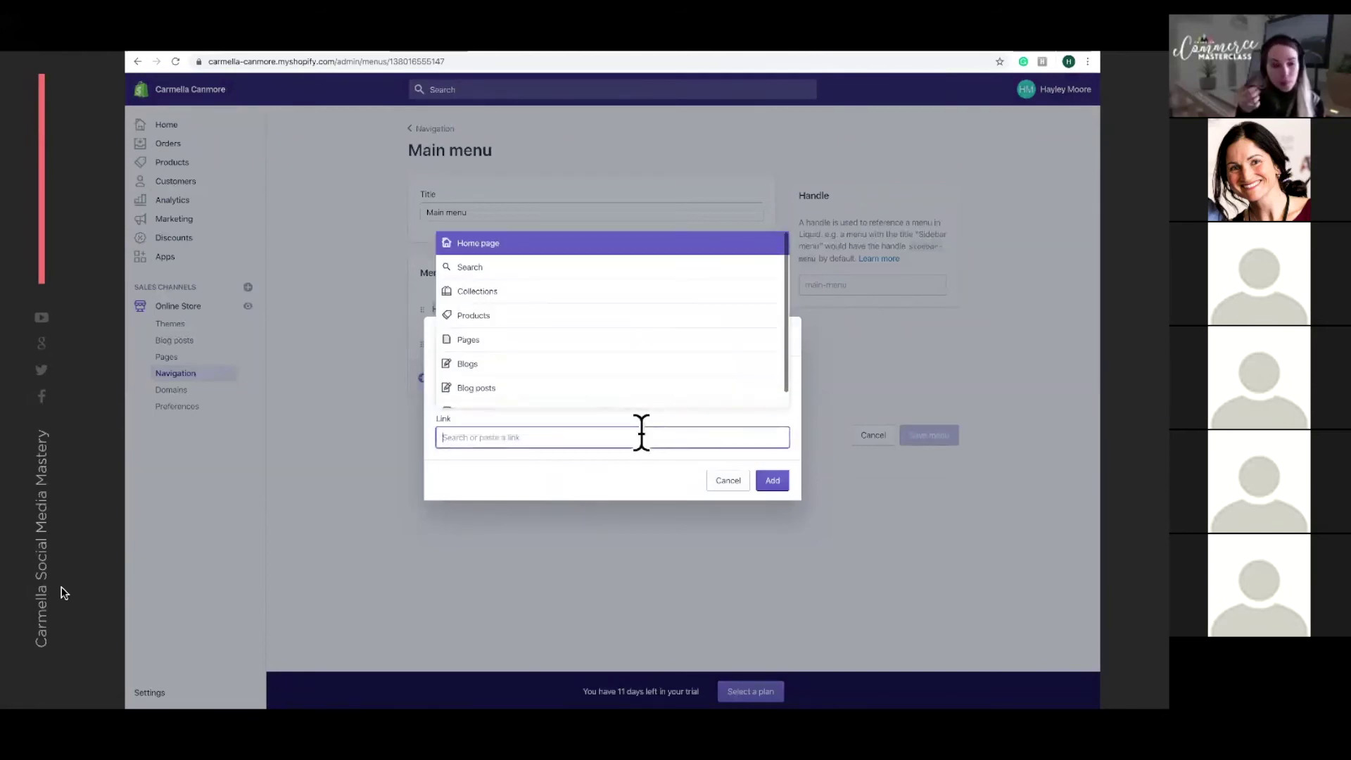
pyautogui.click(548, 290)
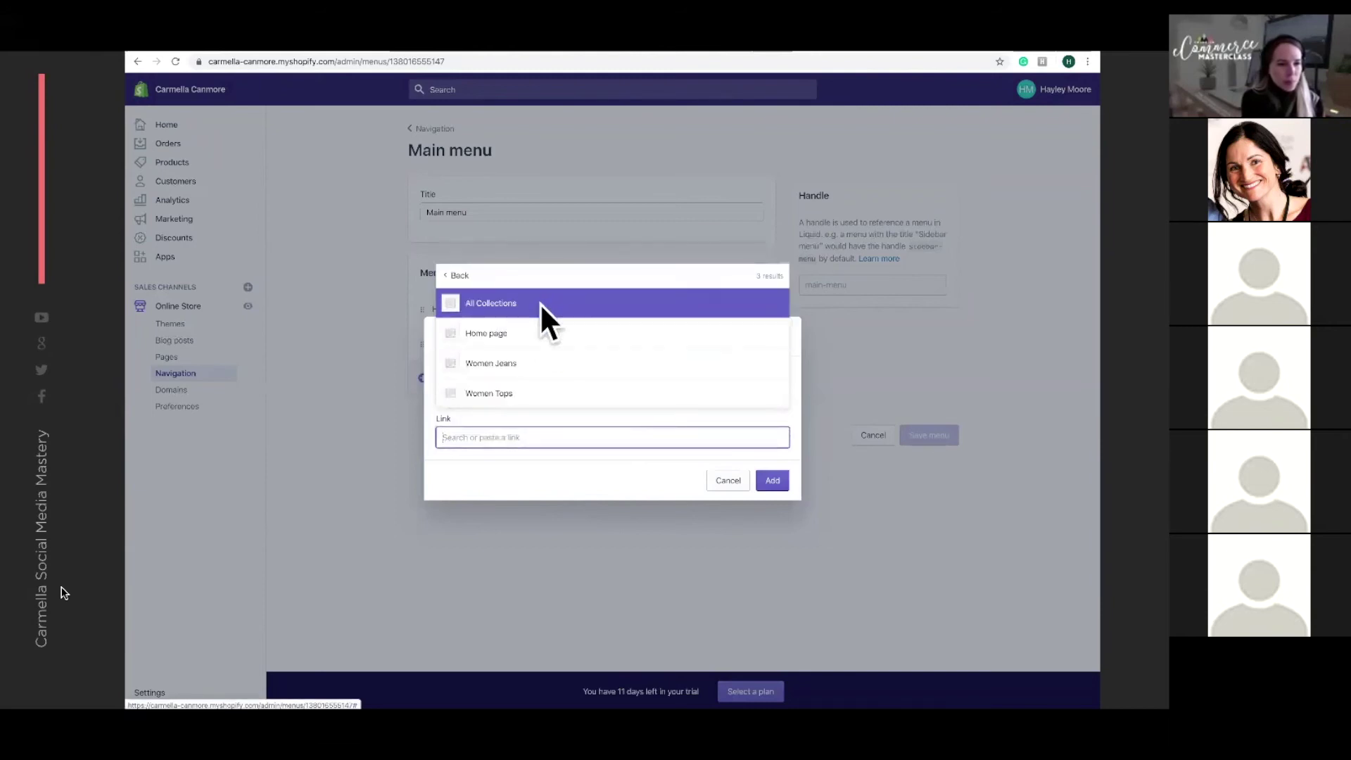
pyautogui.click(536, 362)
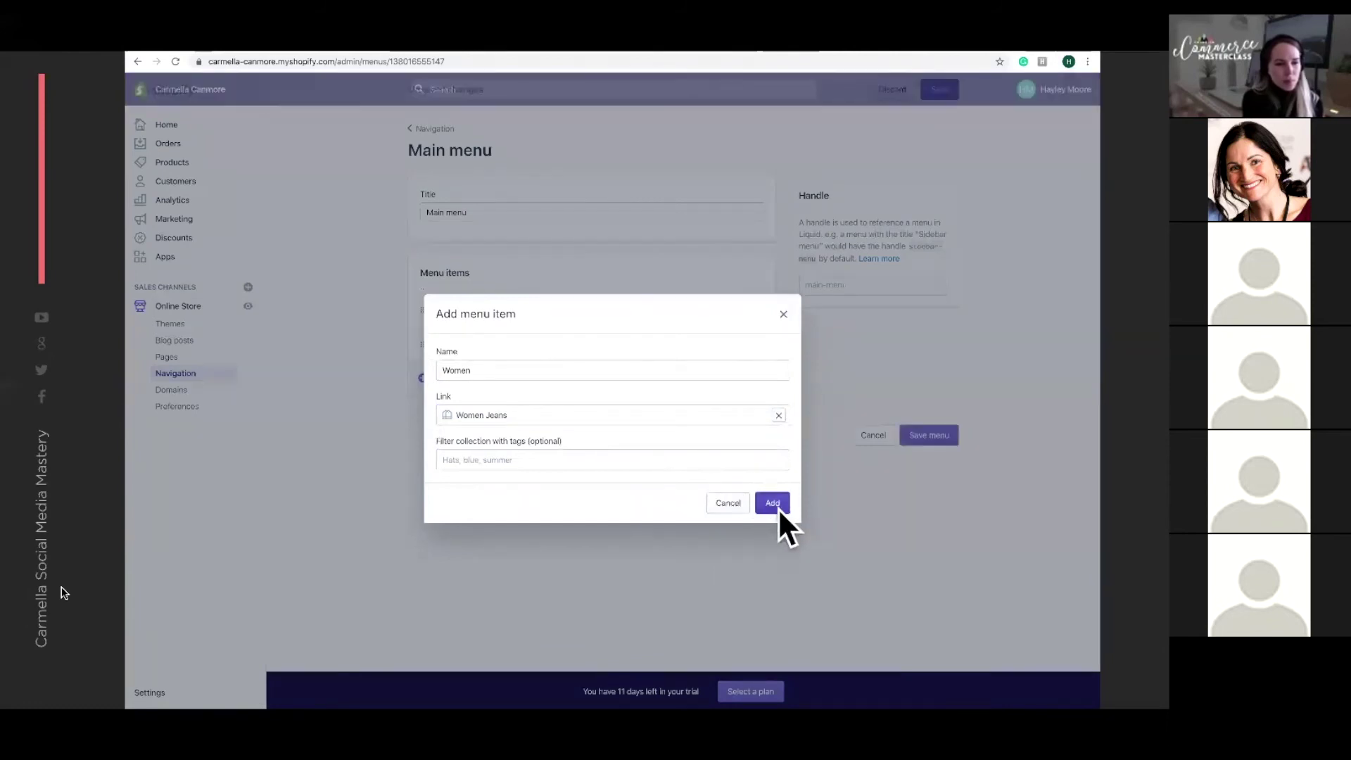
pyautogui.click(774, 504)
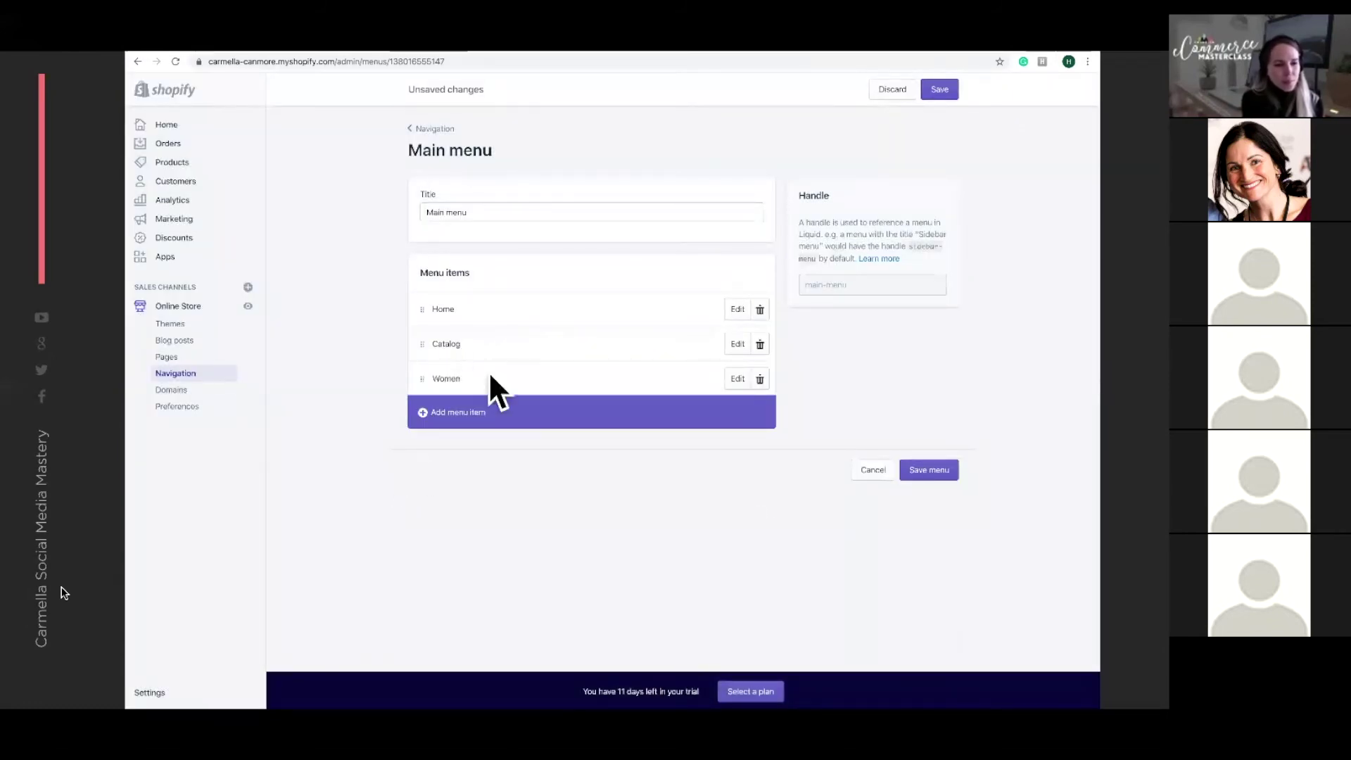
# Step: Add a 'Jeans' item linked to Women Jeans and drag it beneath Women
pyautogui.click(456, 418)
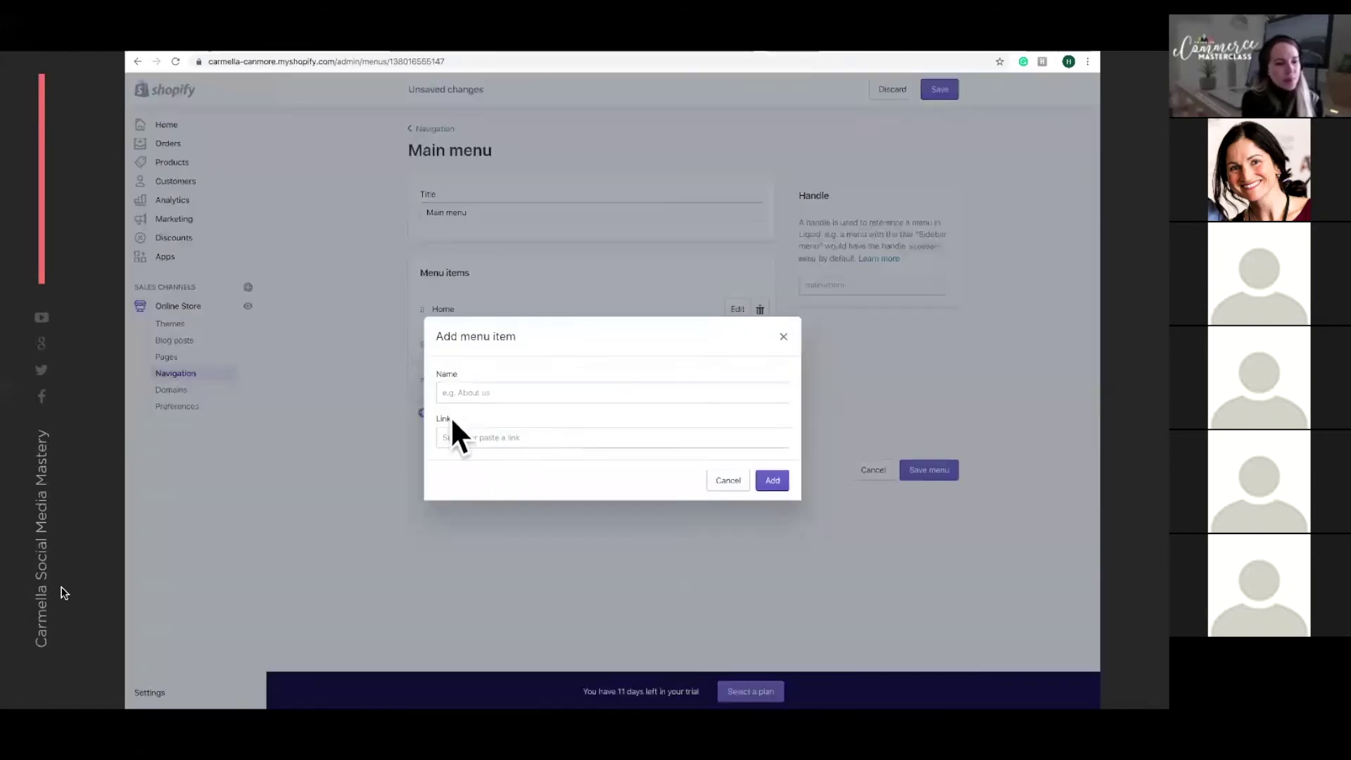
pyautogui.click(516, 391)
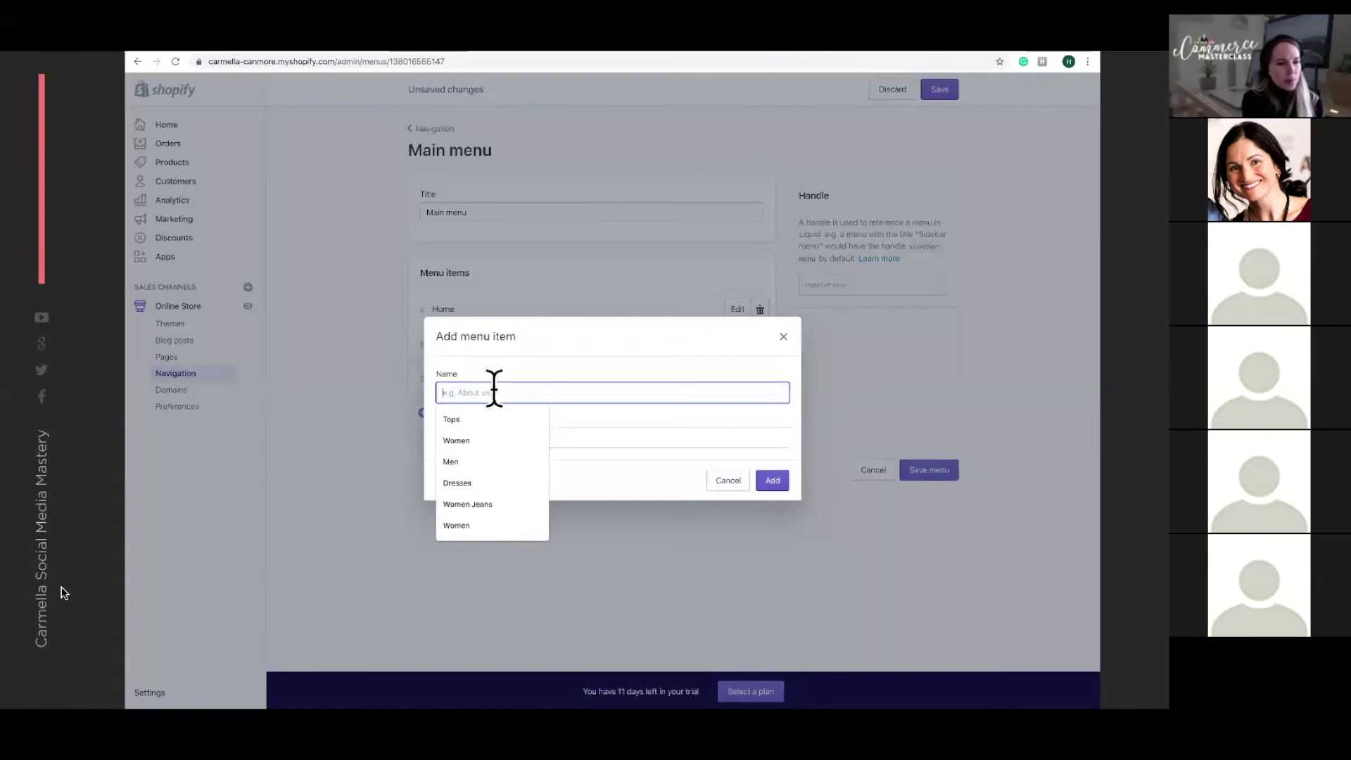
pyautogui.write('Jeans')
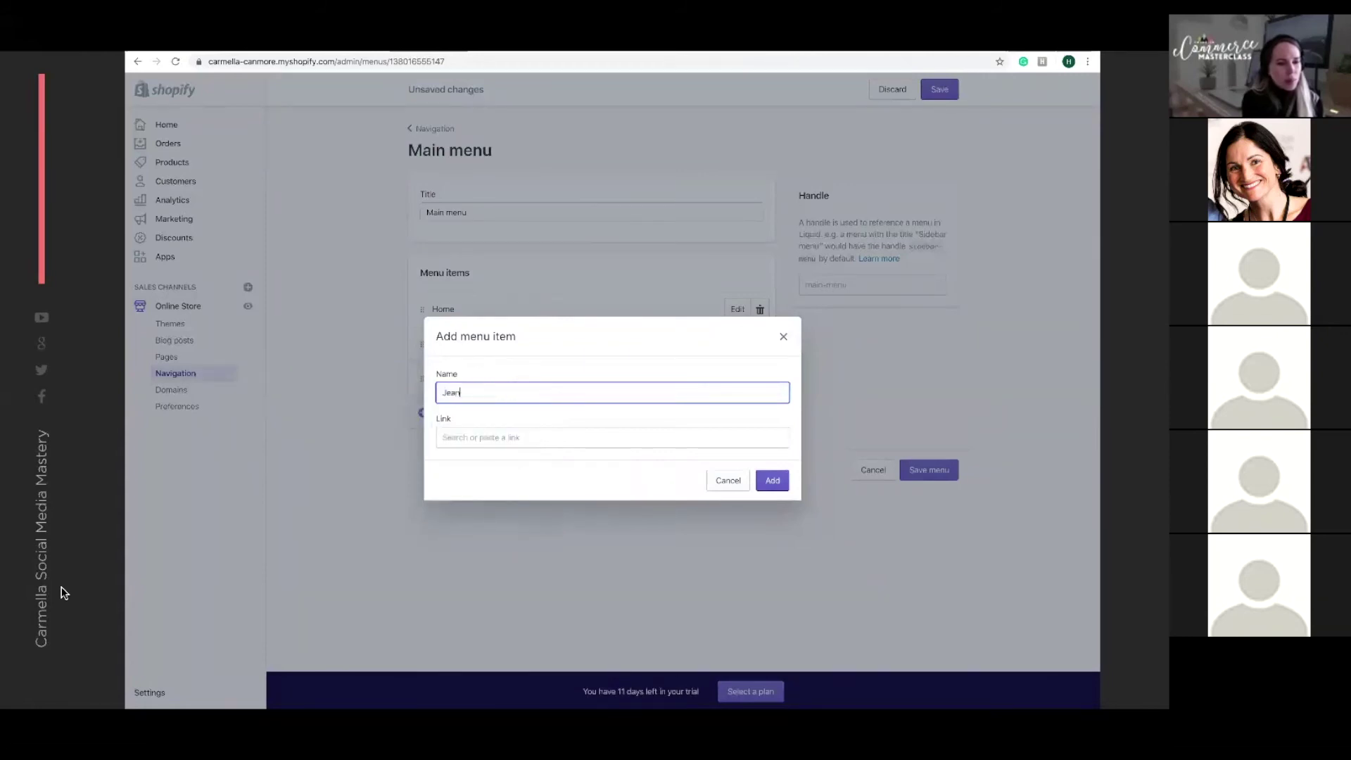
pyautogui.click(525, 437)
pyautogui.click(518, 290)
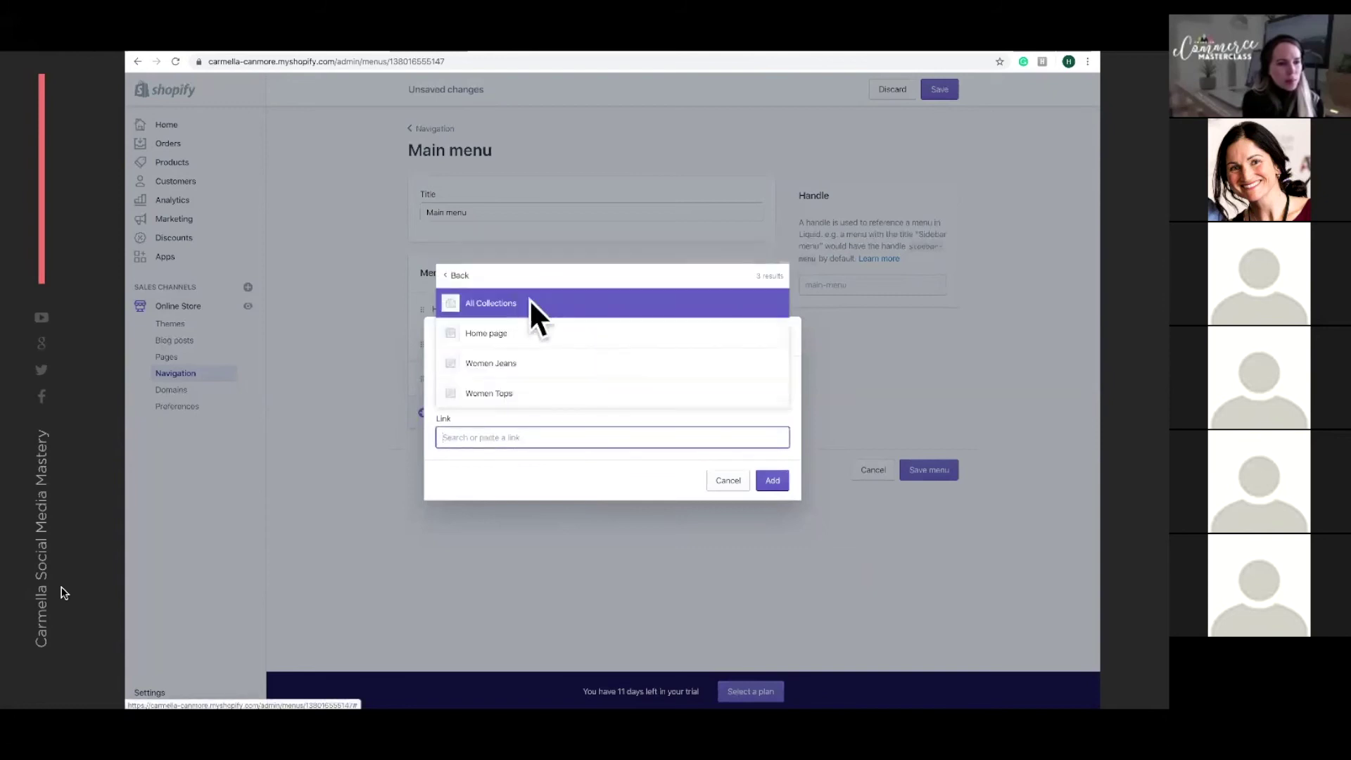
pyautogui.click(542, 363)
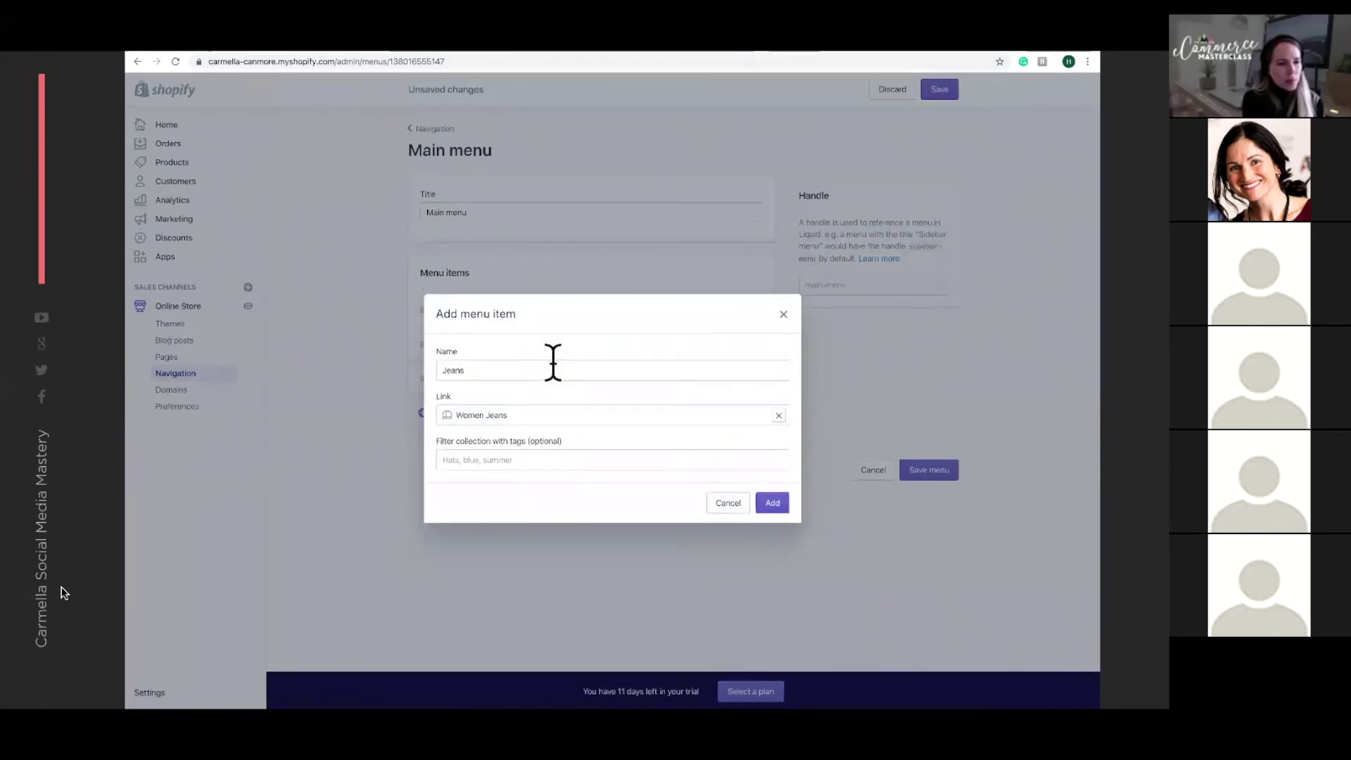
pyautogui.click(774, 503)
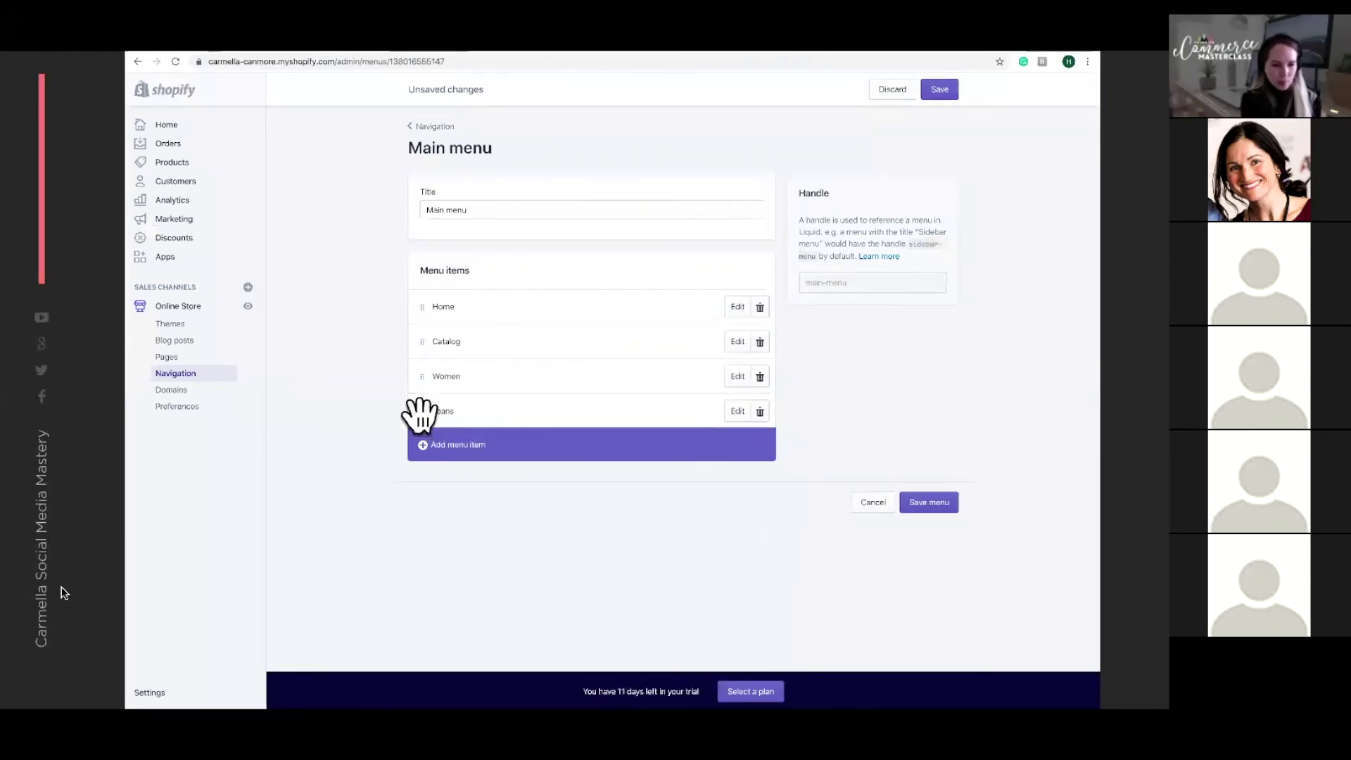
pyautogui.moveTo(419, 407); pyautogui.dragTo(463, 387)
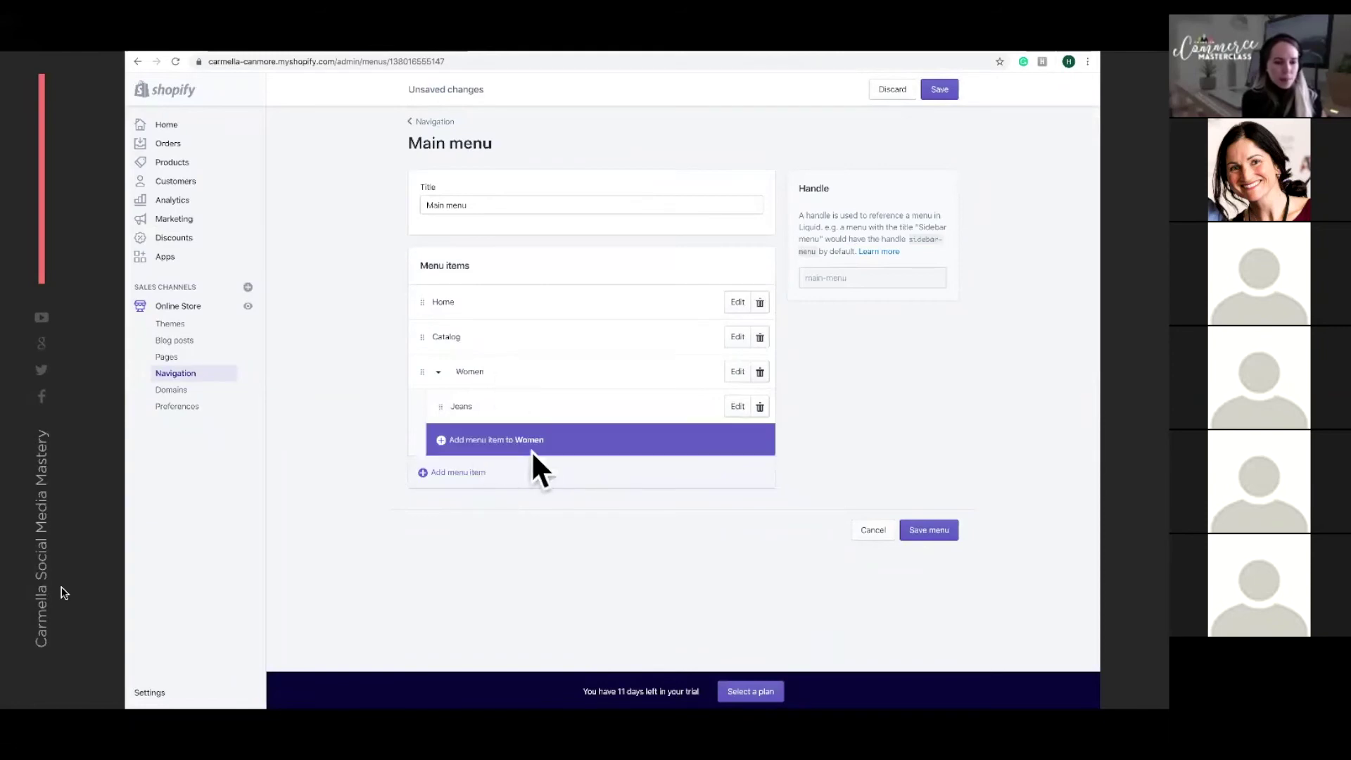
# Step: Add 'Tops' under Women linked to Women Tops, save the menu, and switch to the theme editor
pyautogui.click(491, 437)
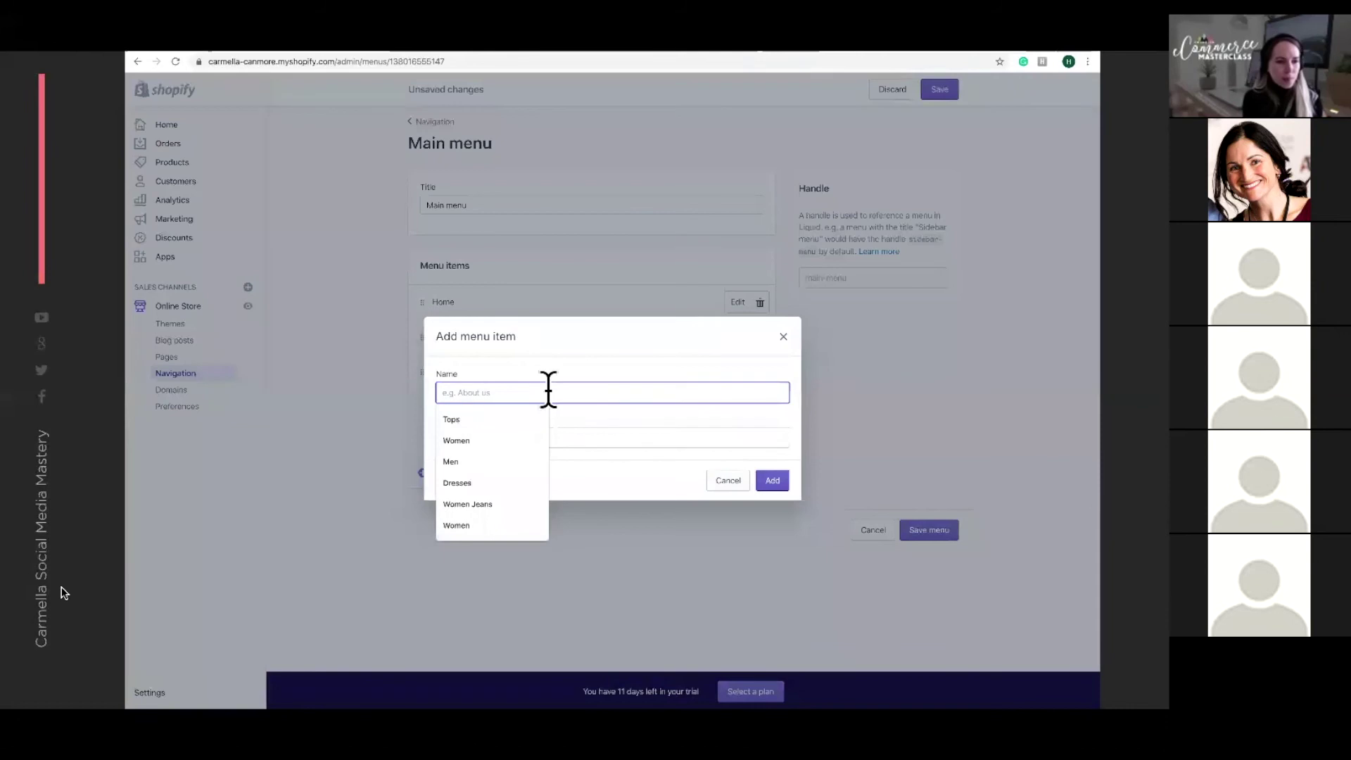
pyautogui.click(542, 420)
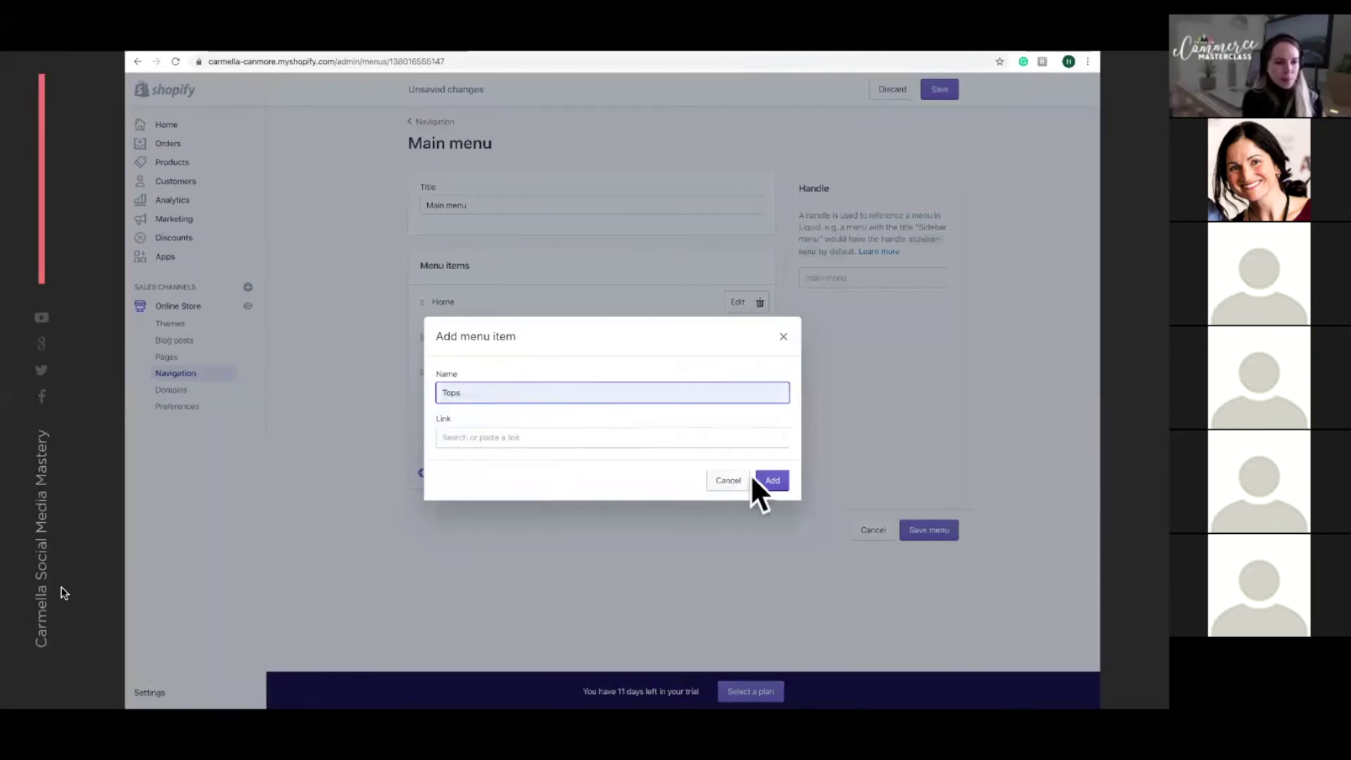
pyautogui.click(669, 438)
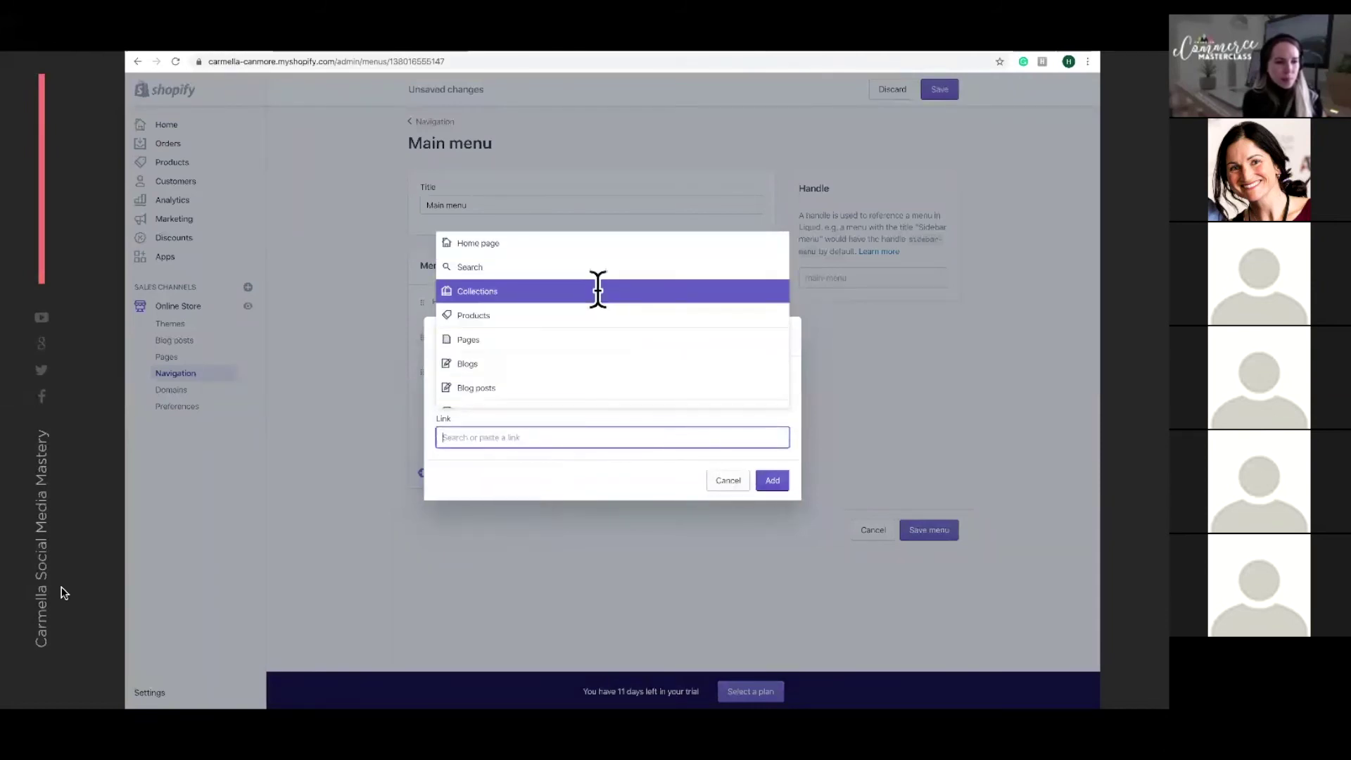
pyautogui.click(597, 289)
pyautogui.click(567, 392)
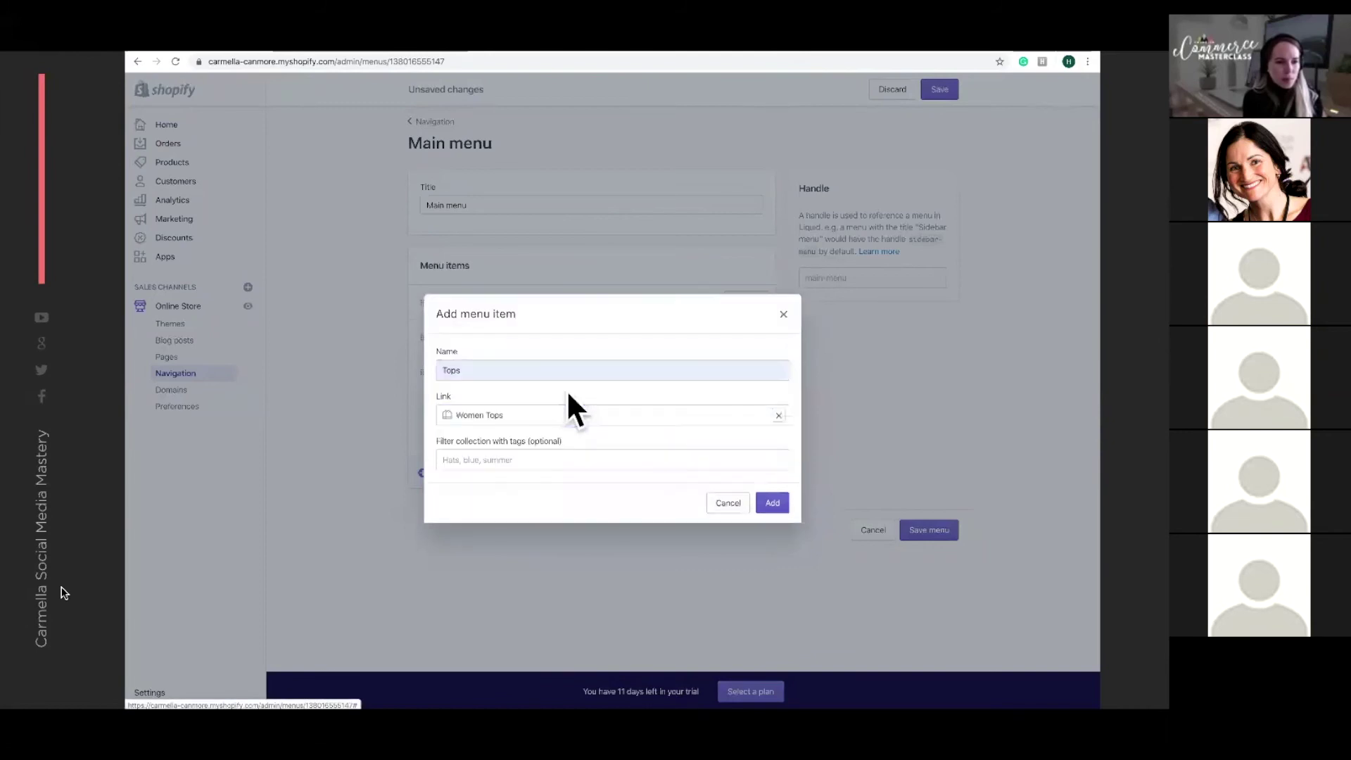
pyautogui.click(771, 504)
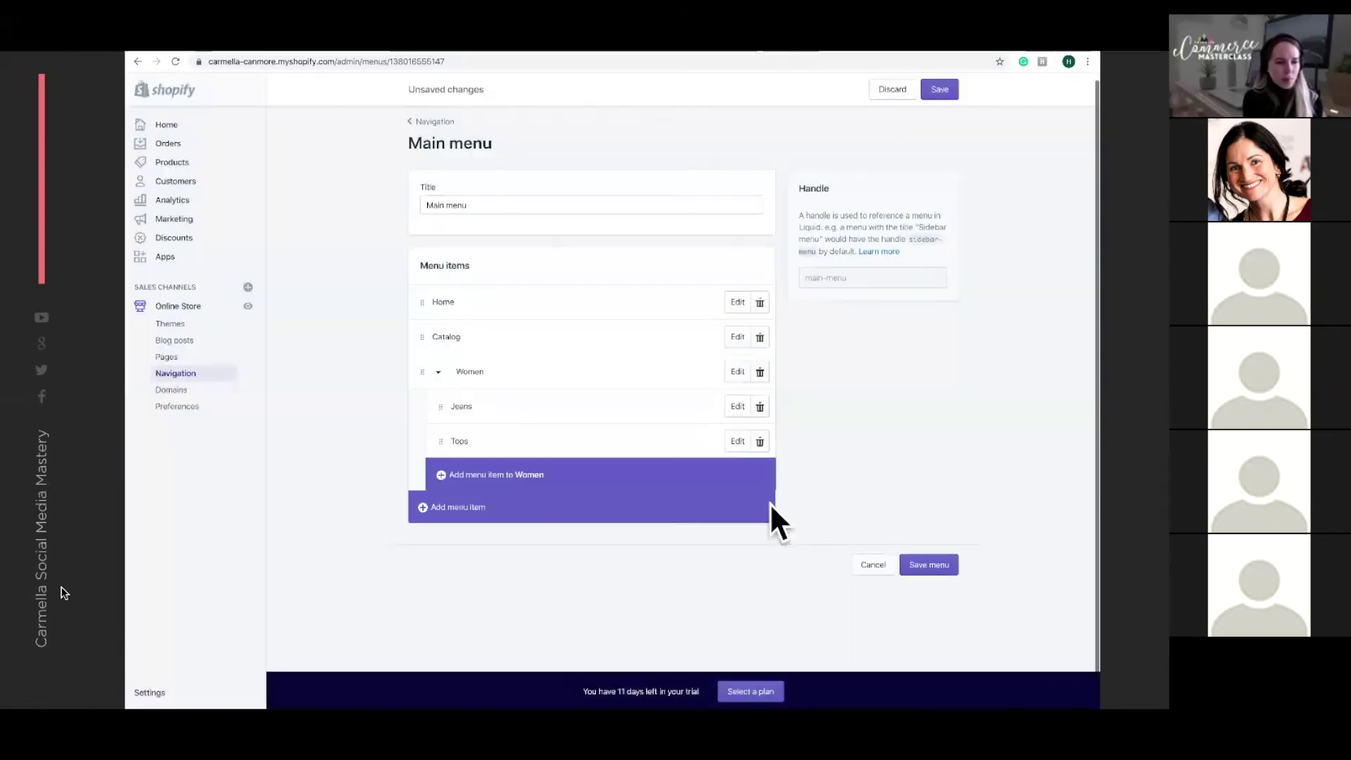
pyautogui.click(940, 556)
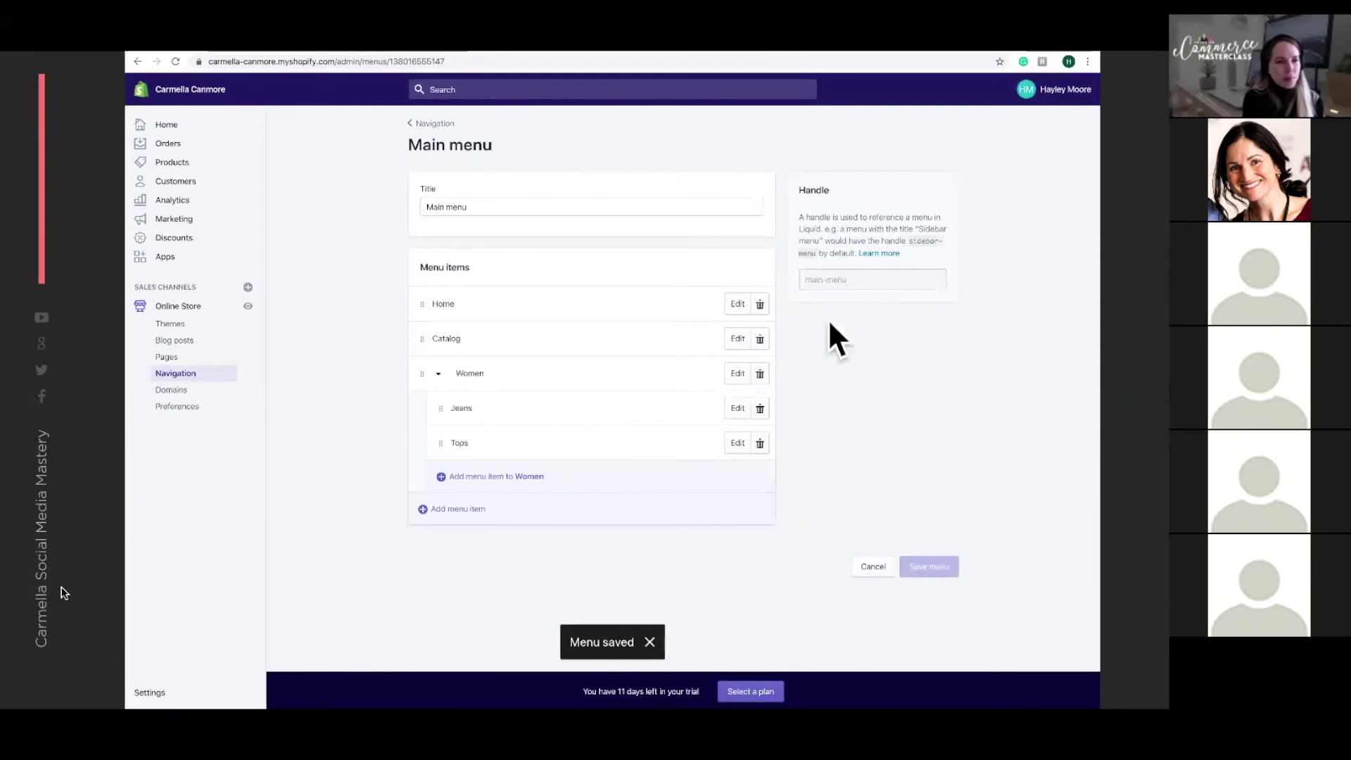
pyautogui.click(835, 54)
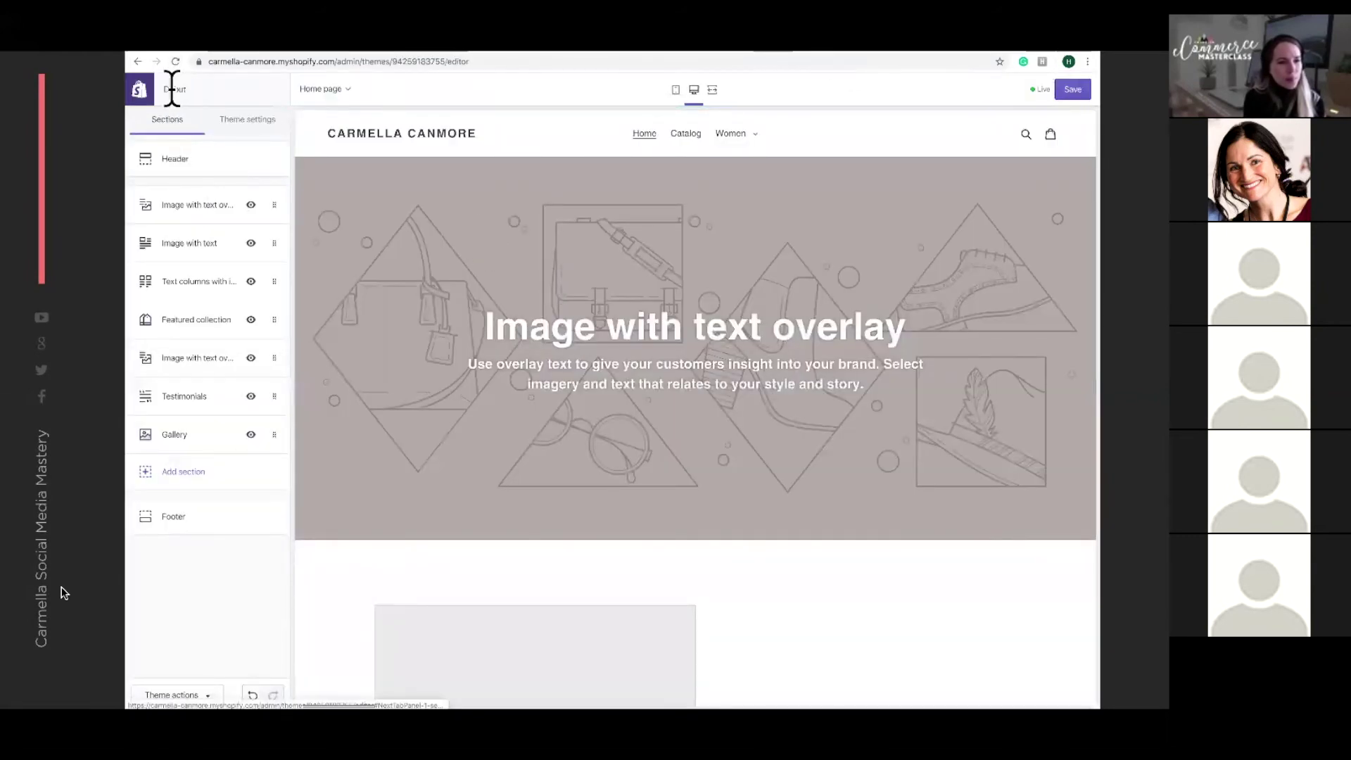
# Step: Reload the theme preview and open Jeans, then Tops, from the Women dropdown
pyautogui.click(175, 61)
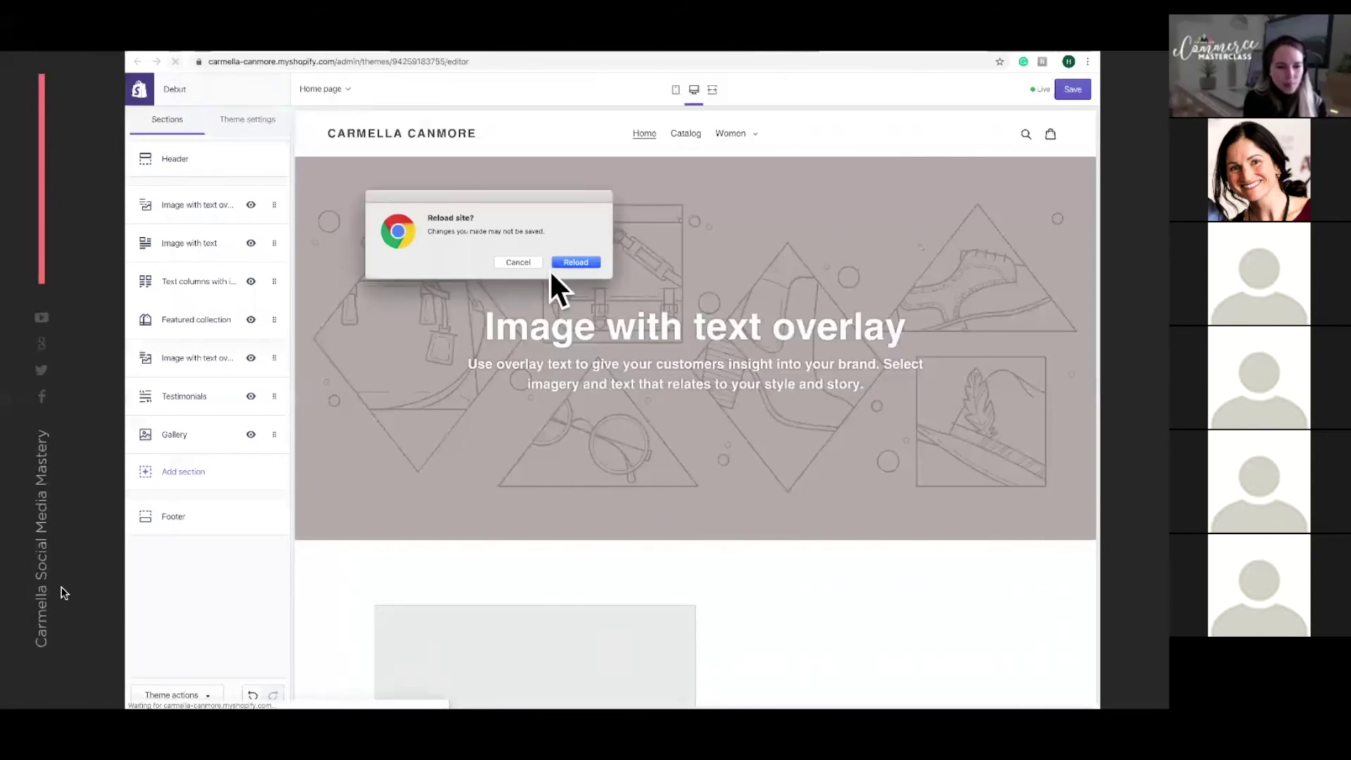
pyautogui.click(588, 262)
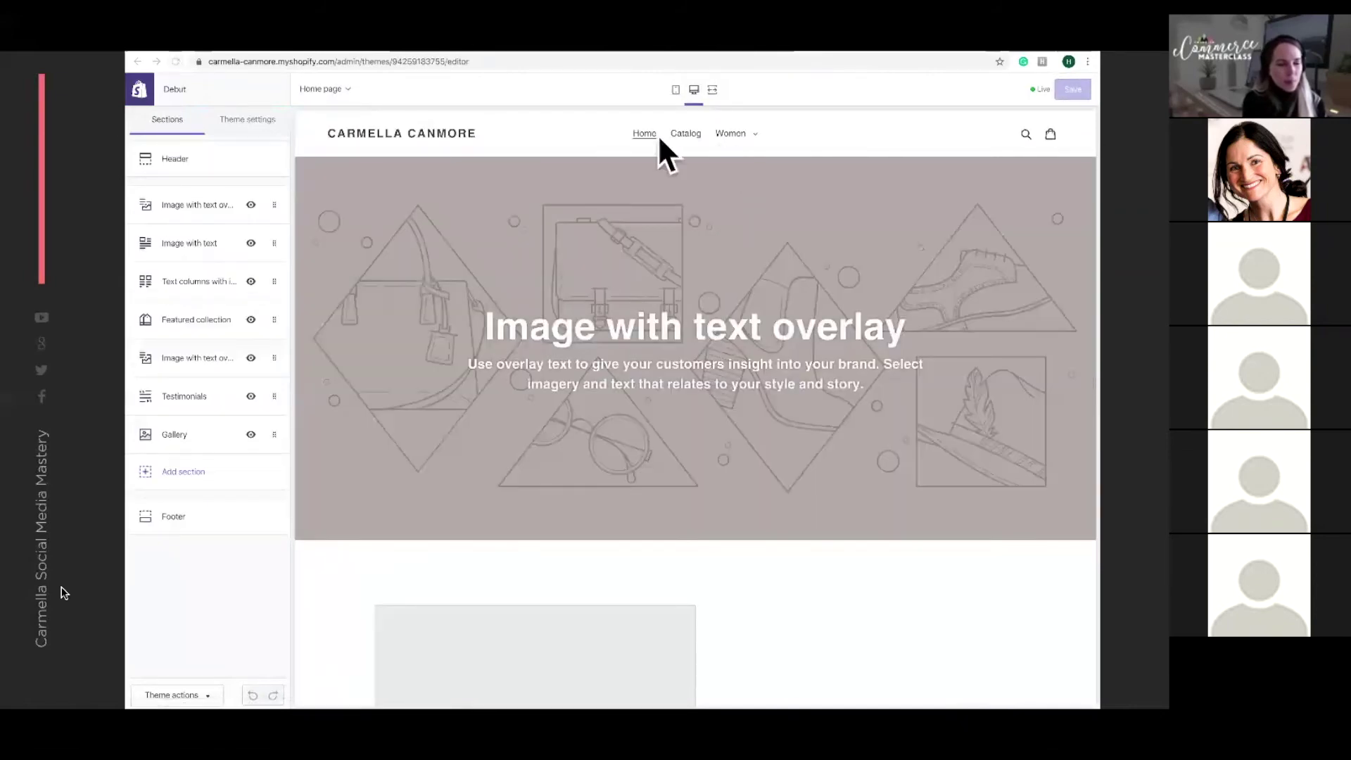
pyautogui.click(736, 134)
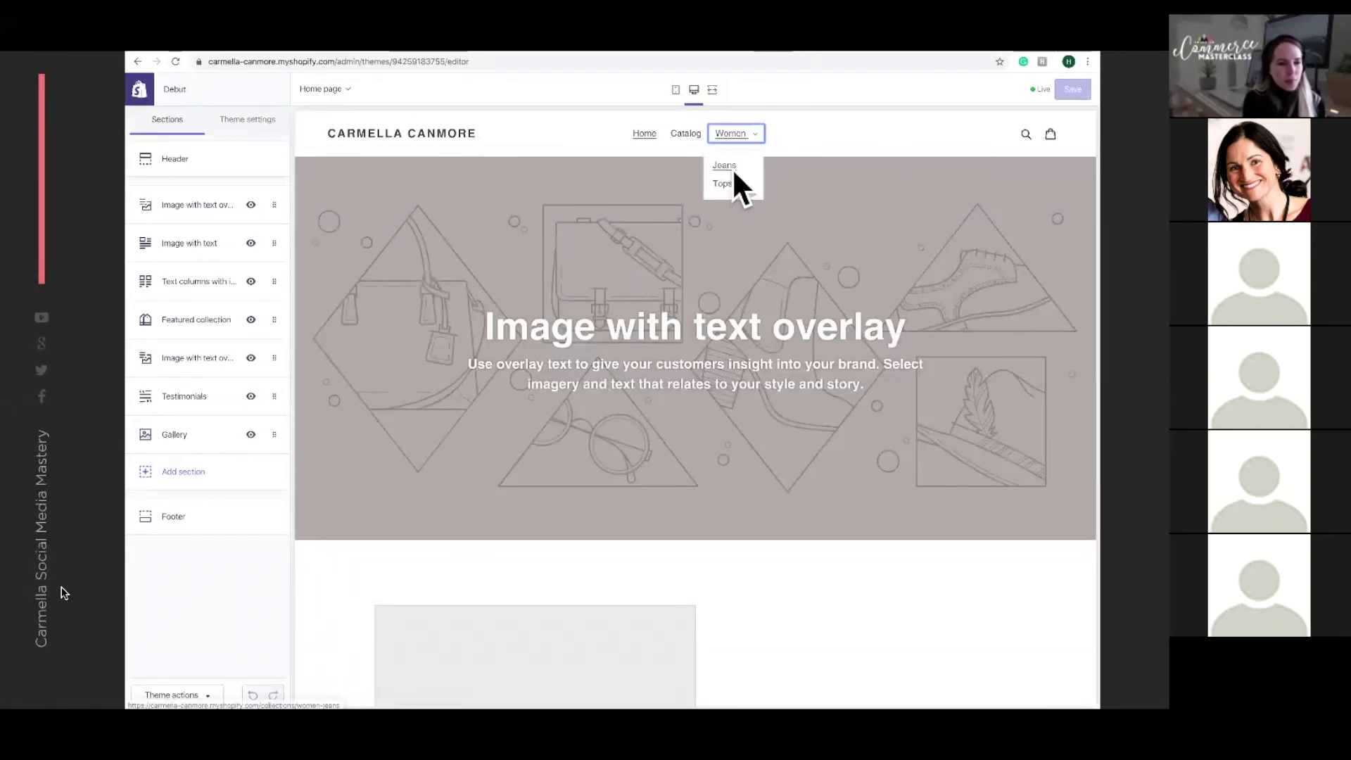
pyautogui.moveTo(740, 133)
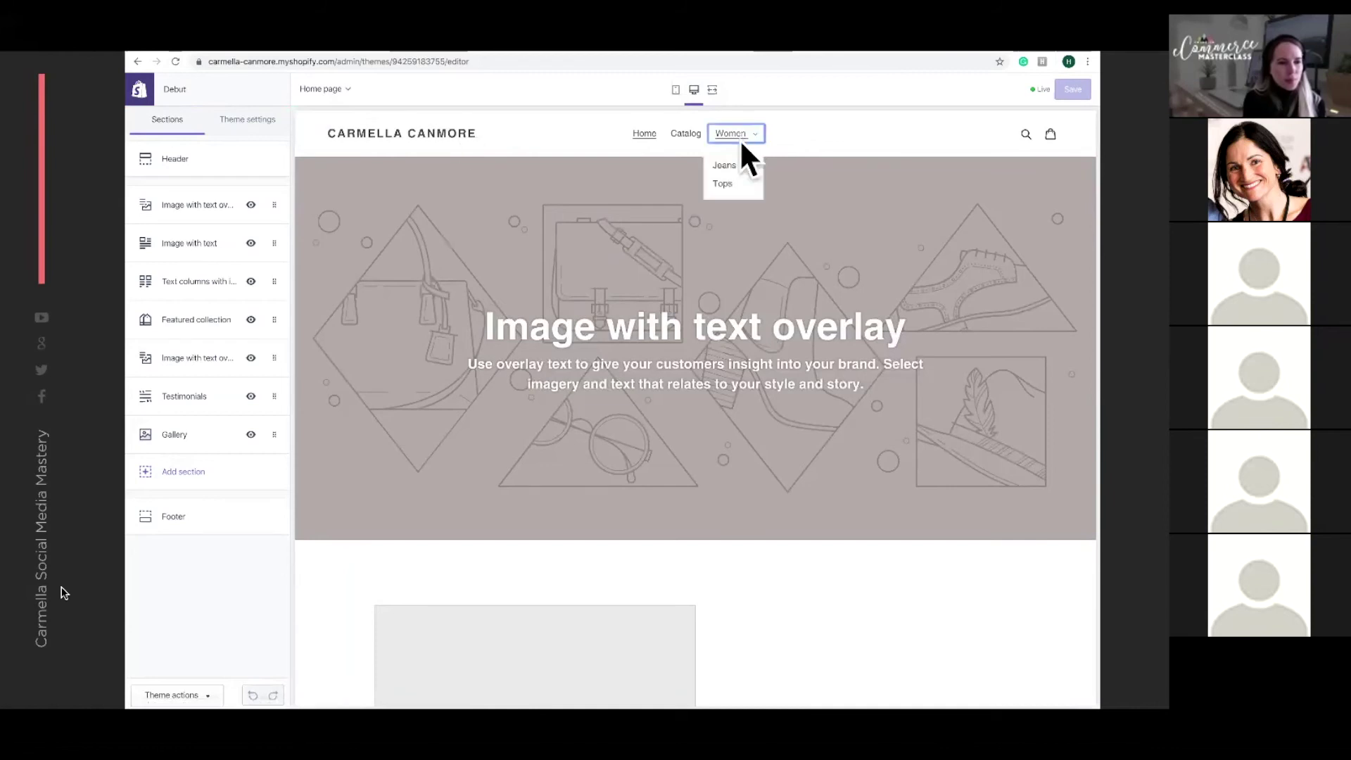
pyautogui.click(727, 166)
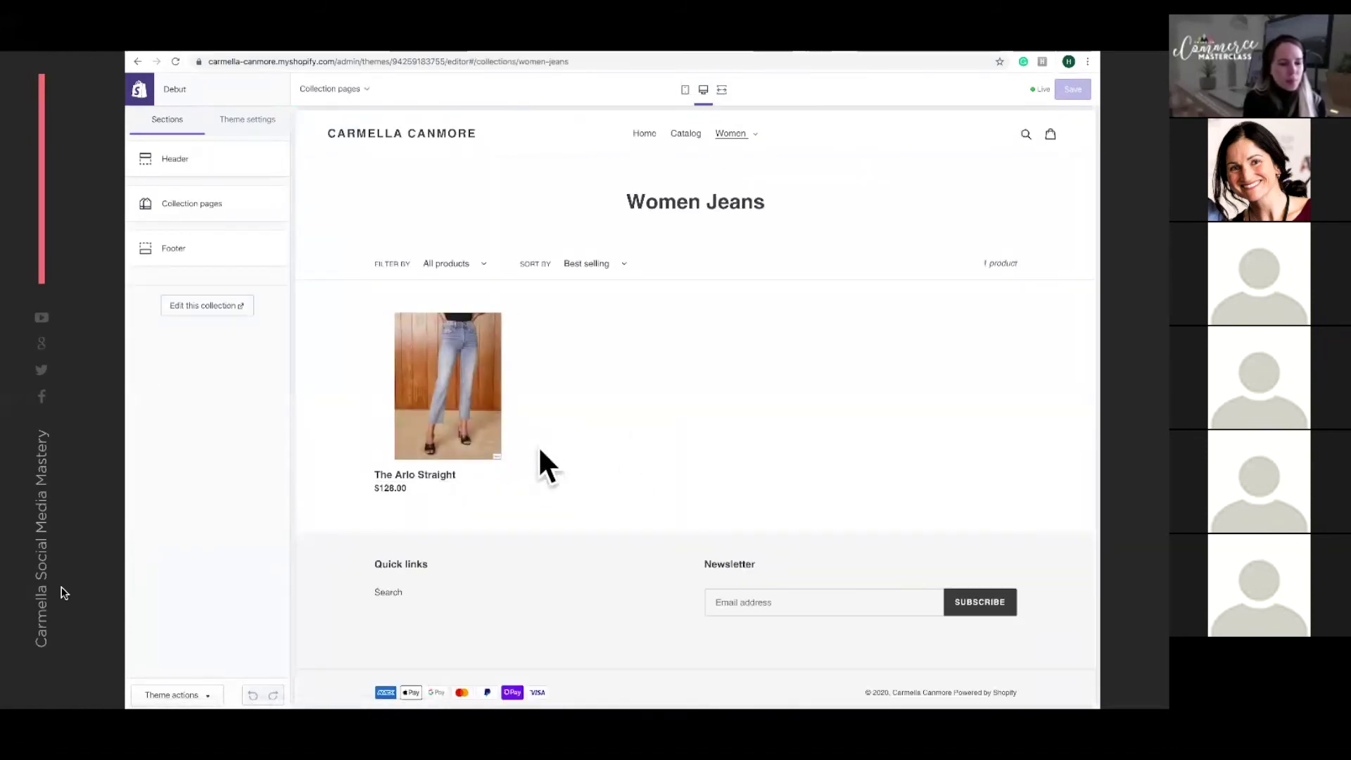
pyautogui.moveTo(733, 133)
pyautogui.click(723, 183)
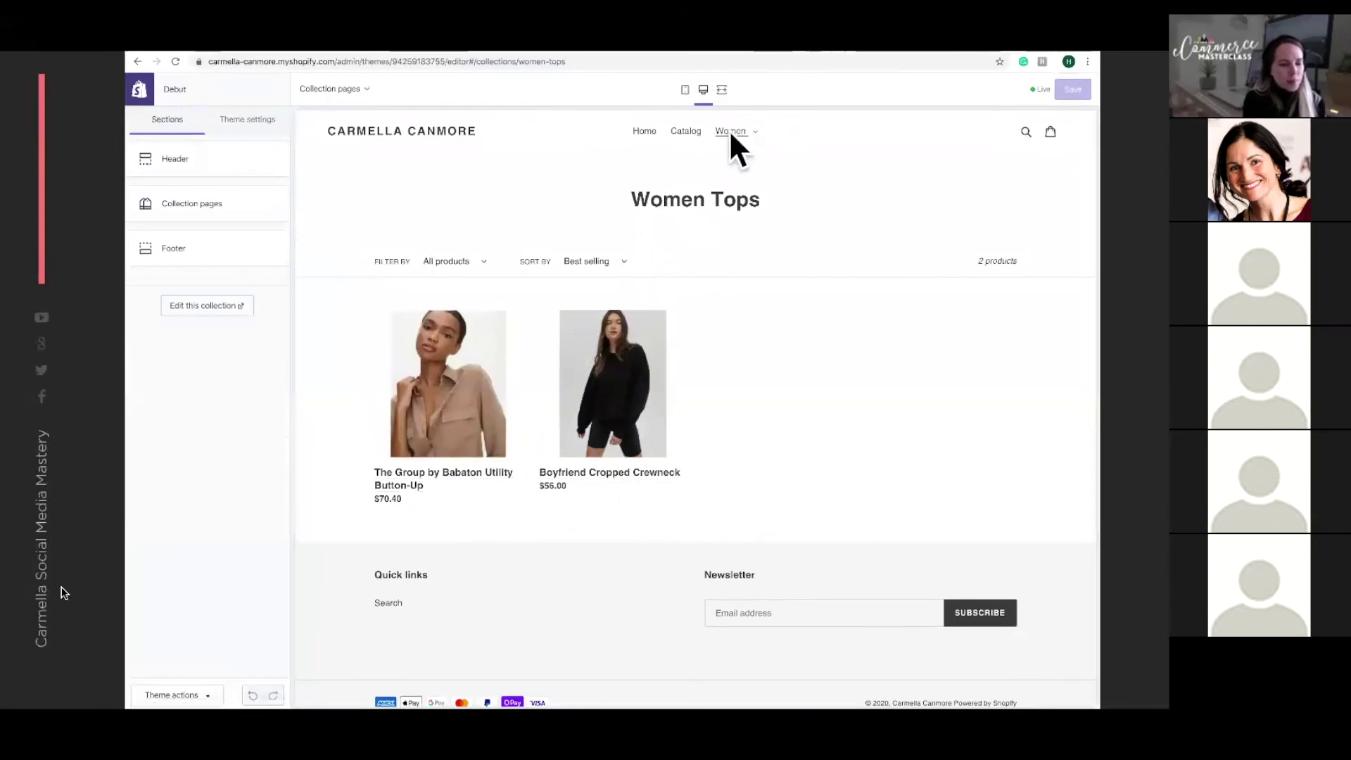
# Step: Revisit Women Tops in the preview, then return to the admin Main menu page
pyautogui.click(736, 187)
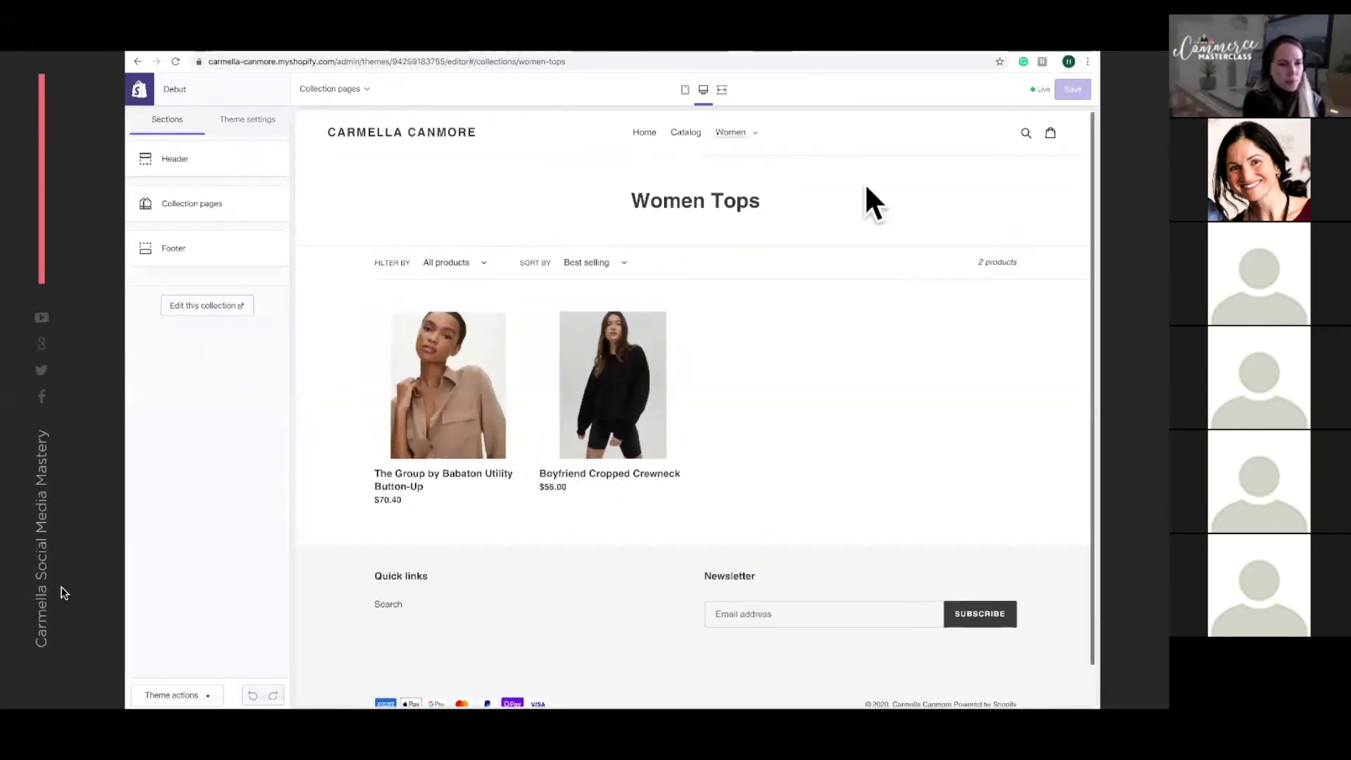
pyautogui.scroll(-1, 777, 133)
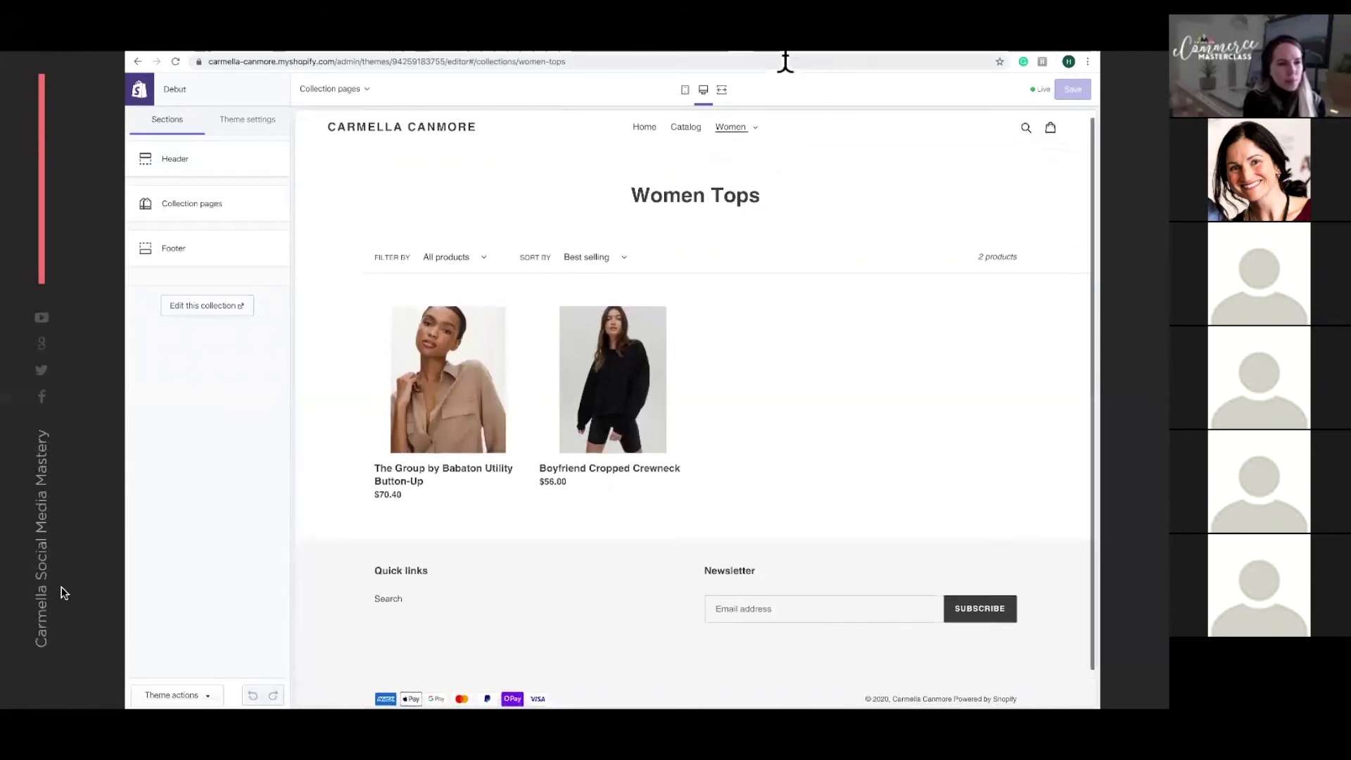
pyautogui.hotkey('ctrl', 'Tab')
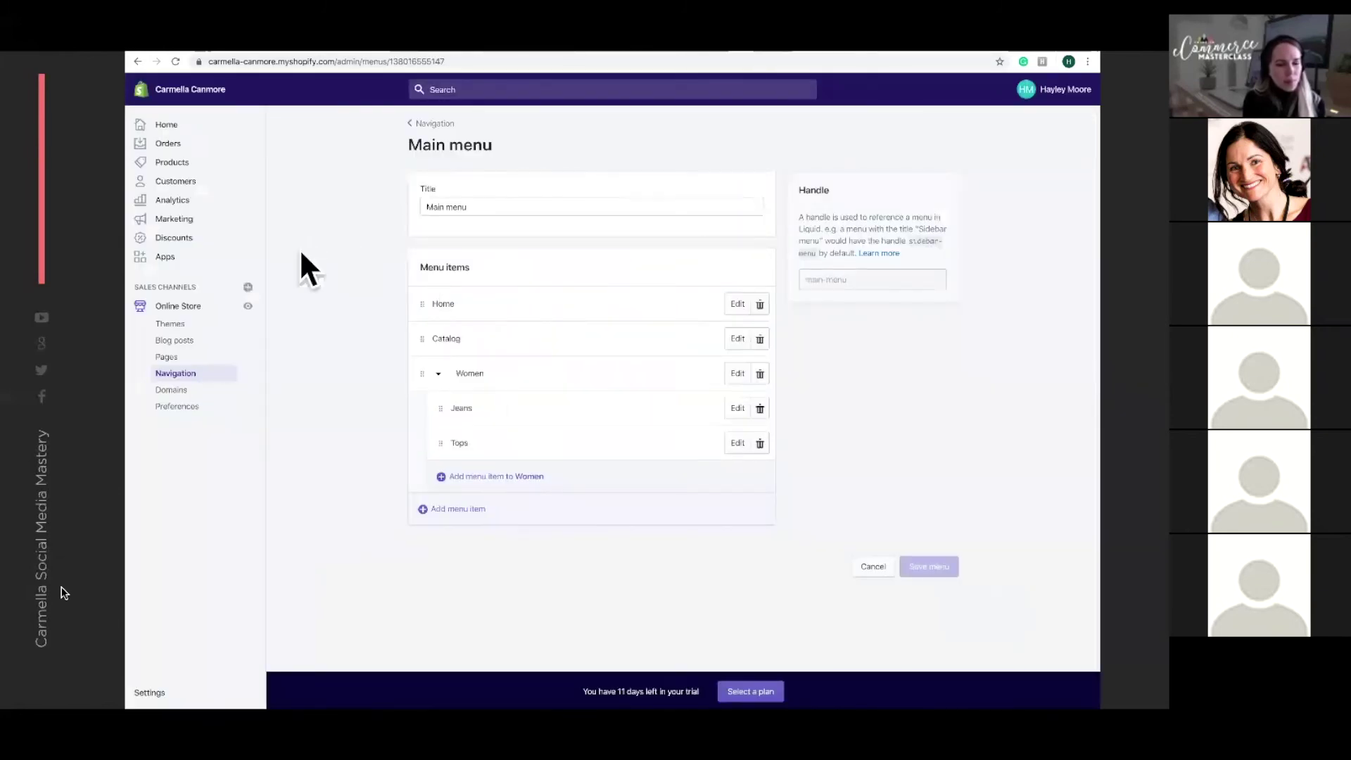
pyautogui.click(185, 137)
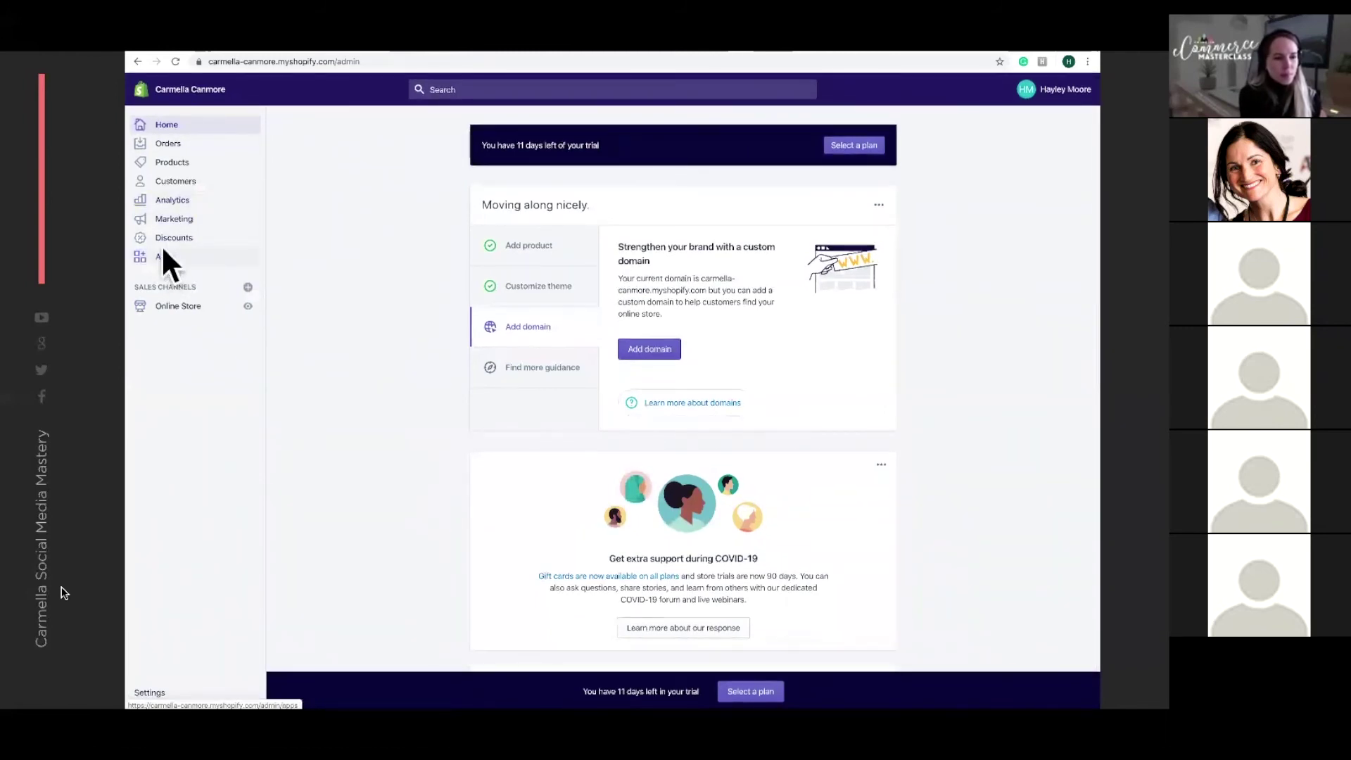
# Step: Browse the store's Apps page and the Shopify App Store, then return to the admin Apps page
pyautogui.scroll(-1, 172, 275)
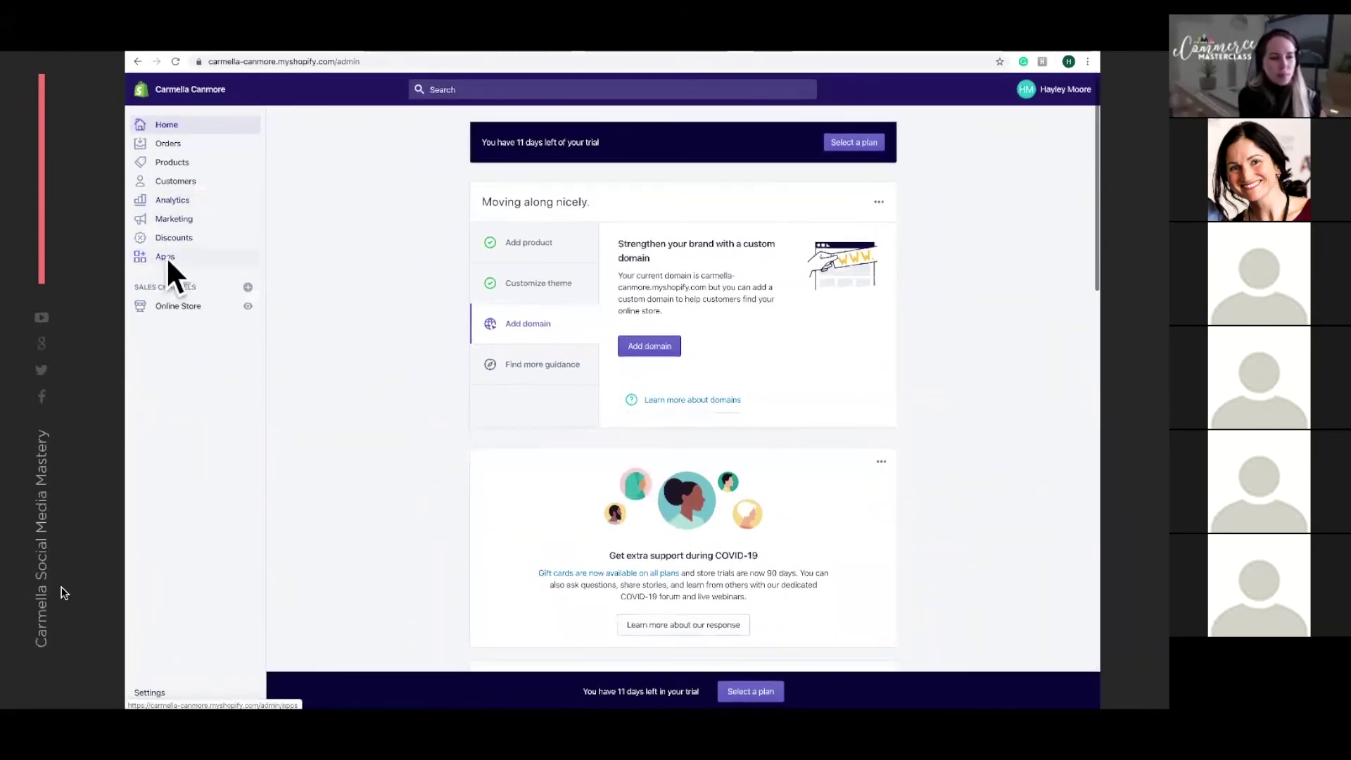
pyautogui.click(169, 261)
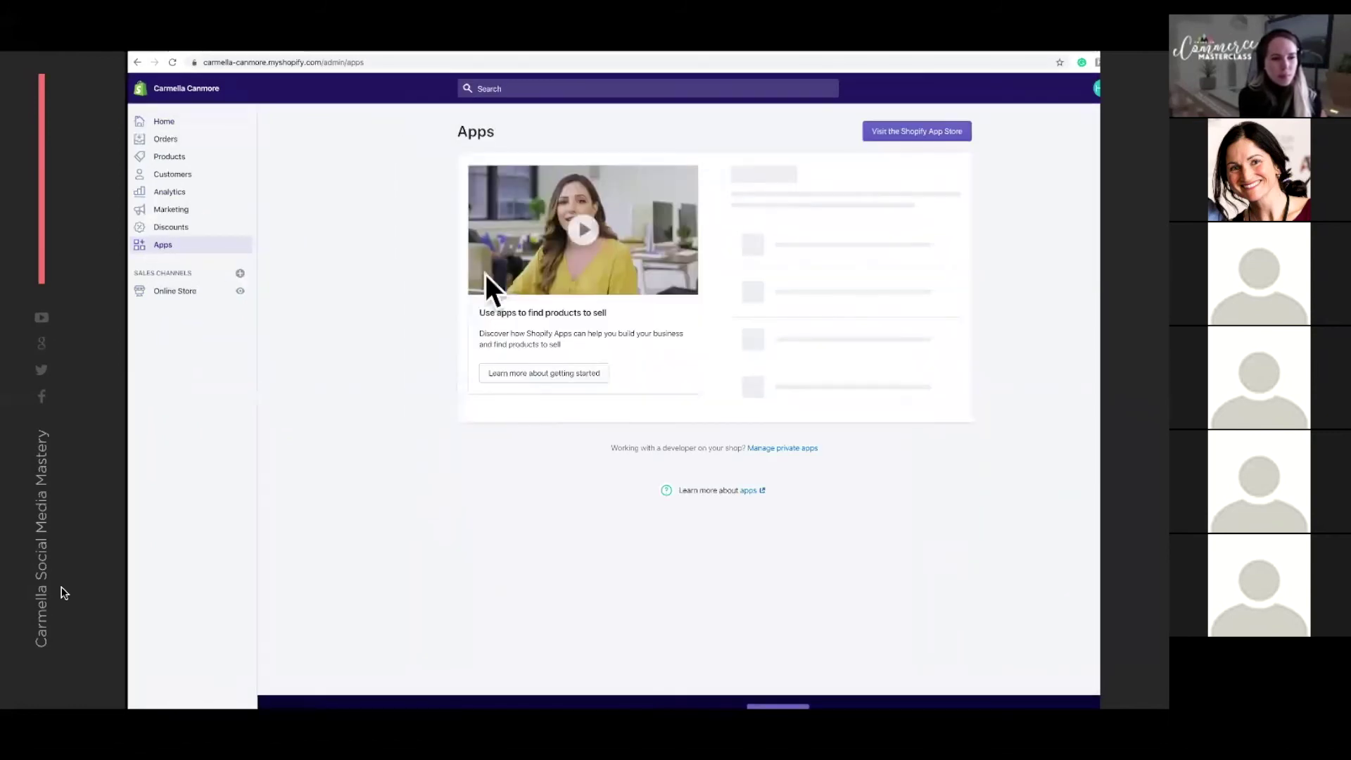
pyautogui.click(917, 134)
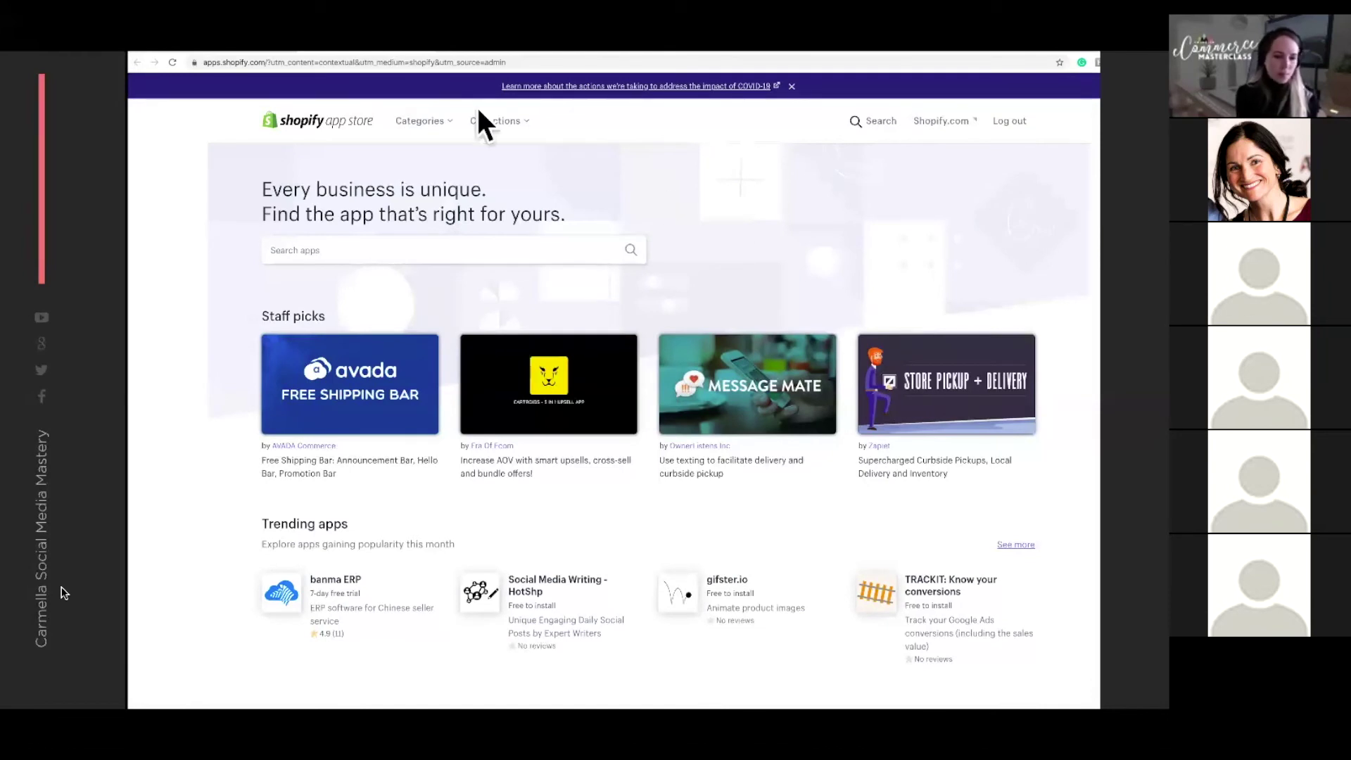
pyautogui.click(239, 54)
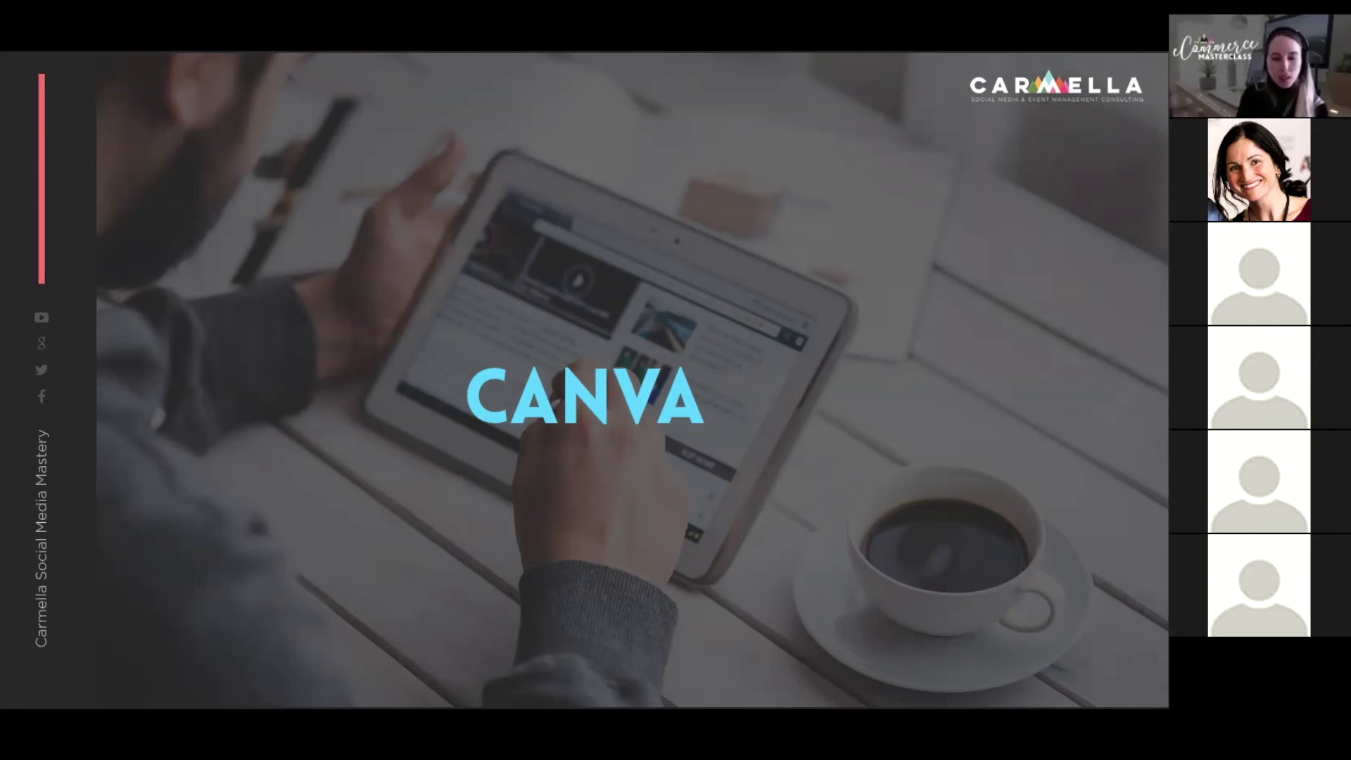
# Step: Advance to the next slide and play the Canva log-in walkthrough video
pyautogui.press('Right')
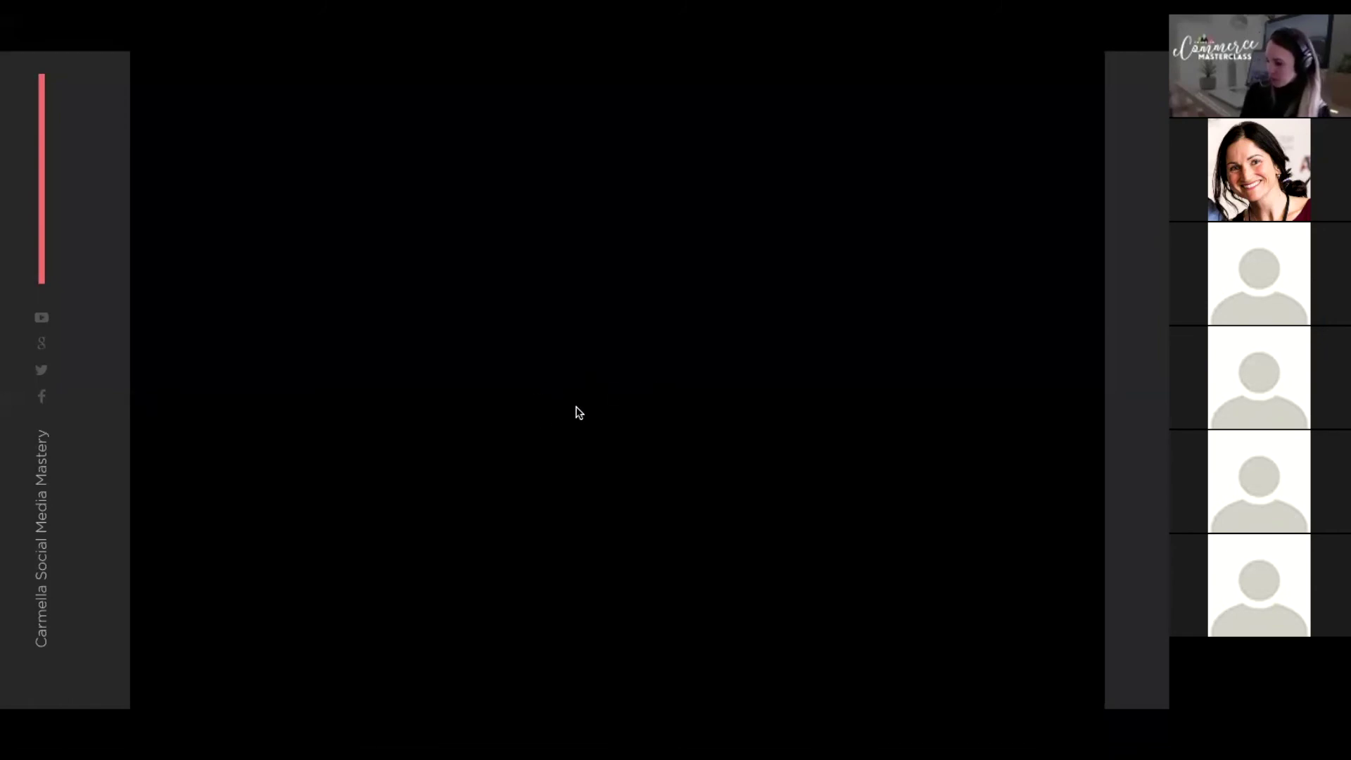
pyautogui.click(612, 424)
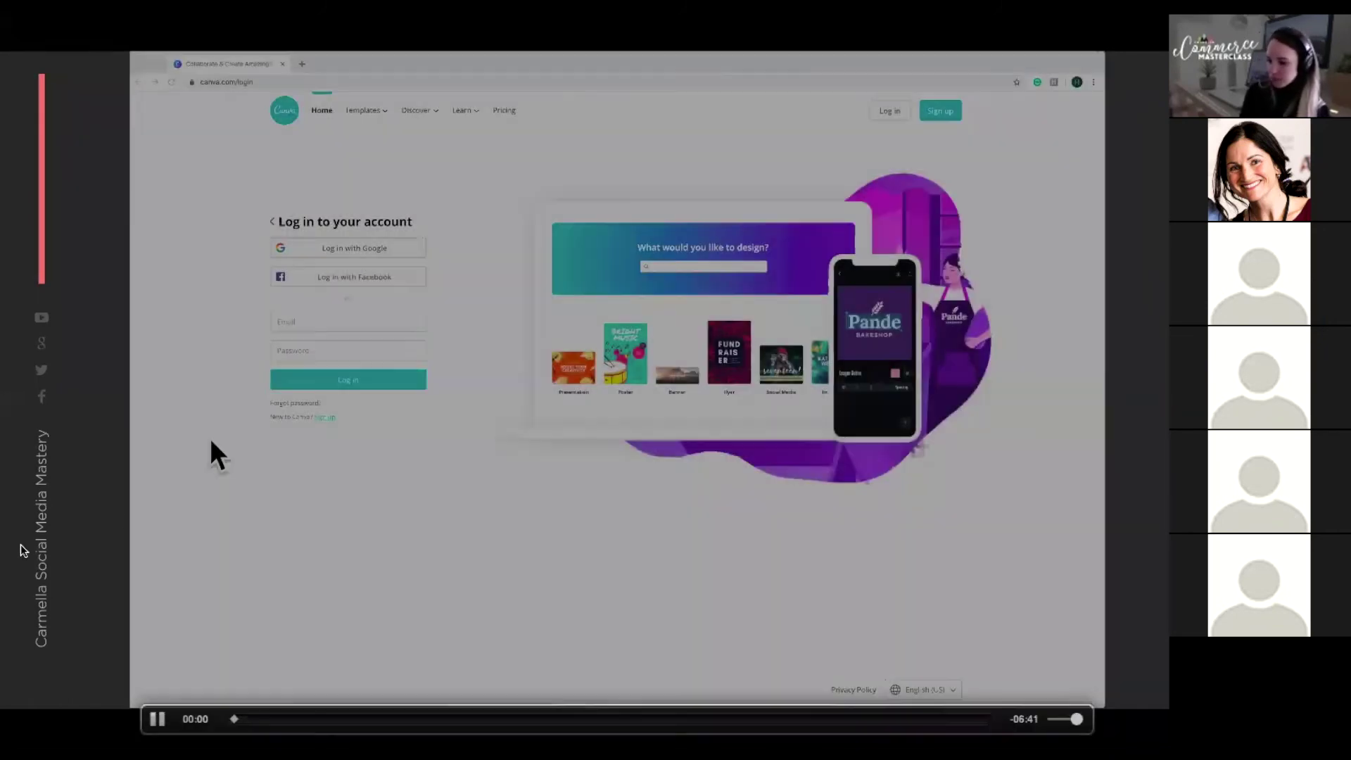